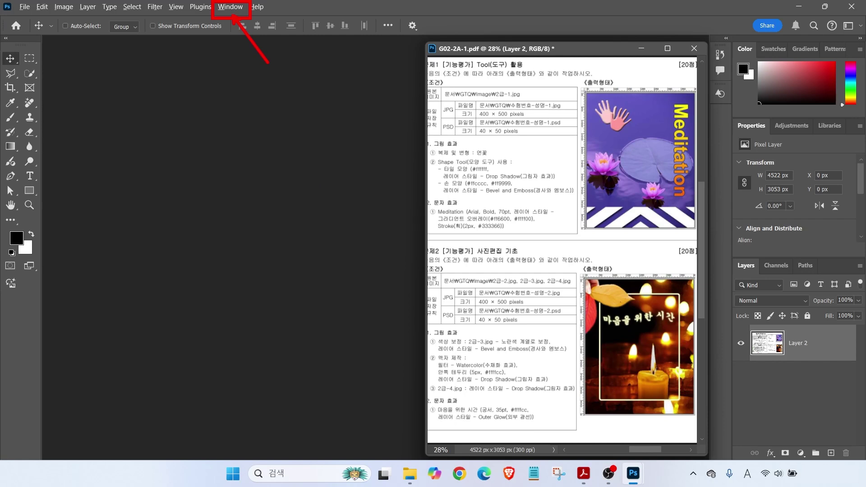
# Reset the workspace to Essentials and set the toolbar back to two columns
pyautogui.click(224, 8)
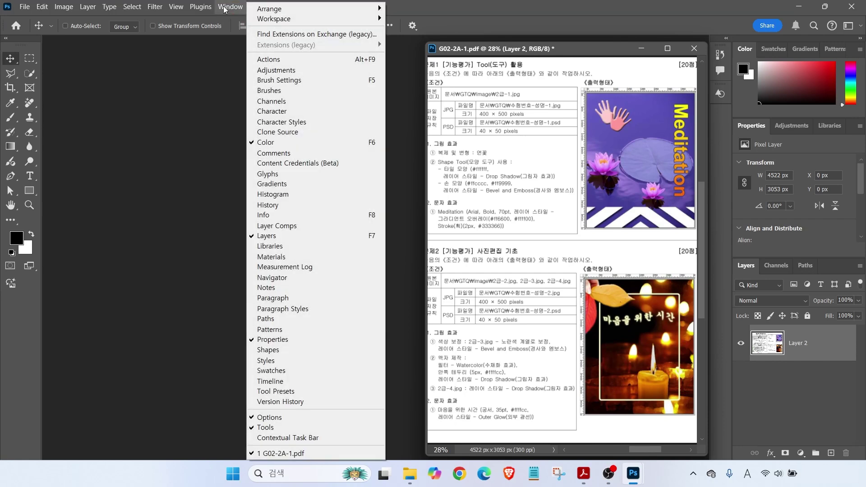
pyautogui.moveTo(275, 19)
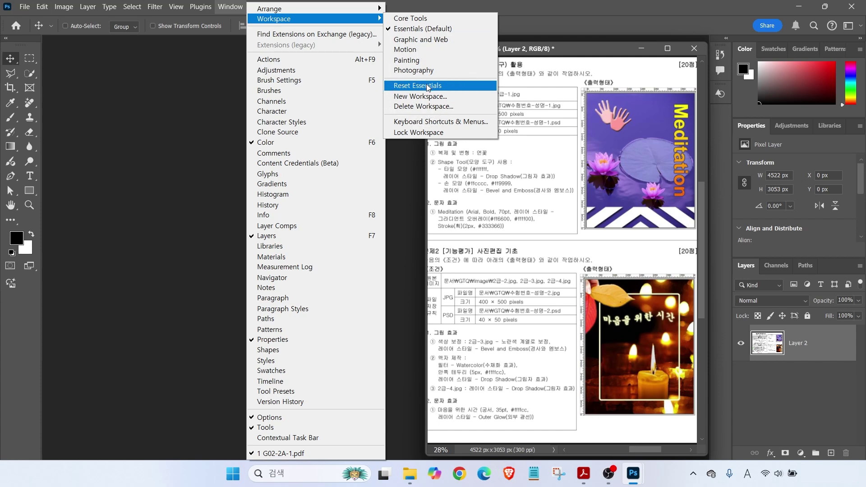
pyautogui.click(428, 85)
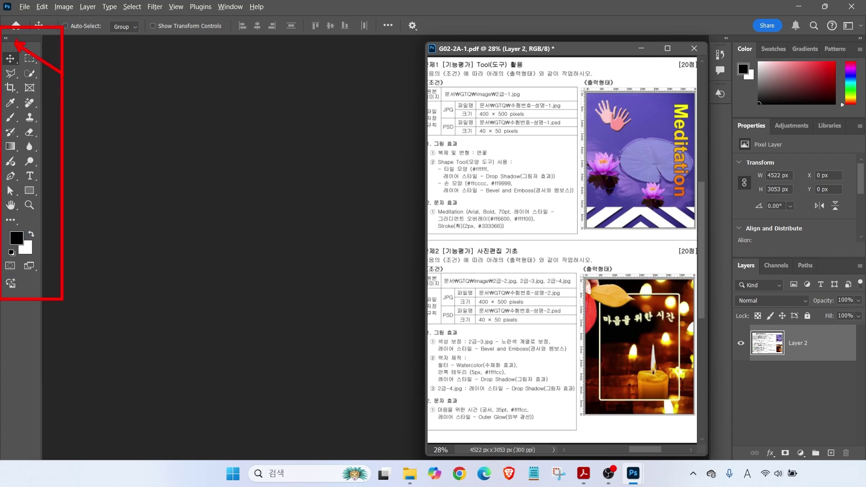
pyautogui.click(7, 39)
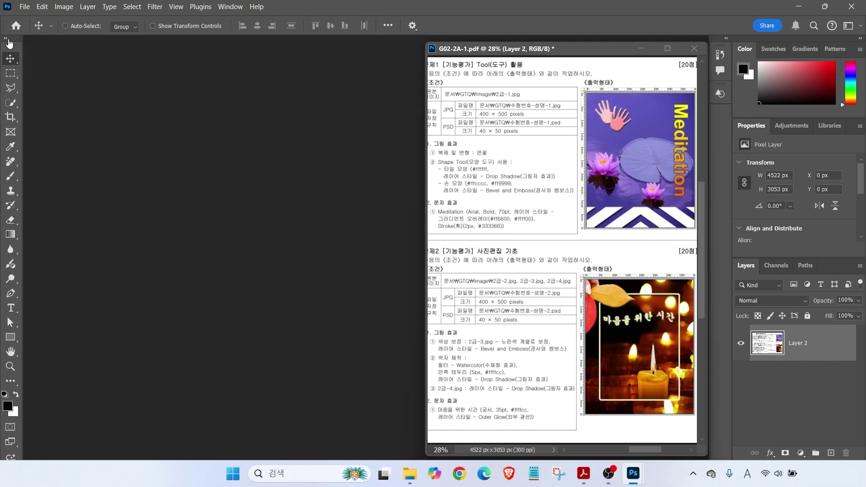
pyautogui.click(7, 40)
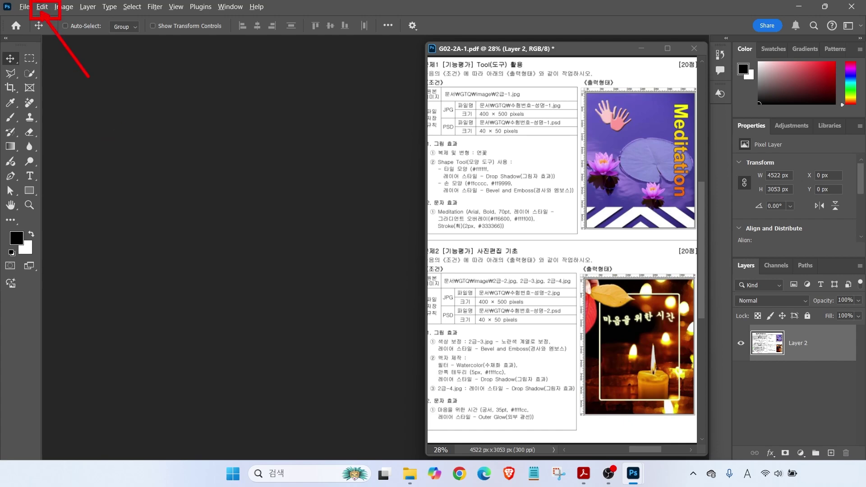
# Open Preferences at Scratch Disks, browse General through File Handling, and return to Interface
pyautogui.click(41, 8)
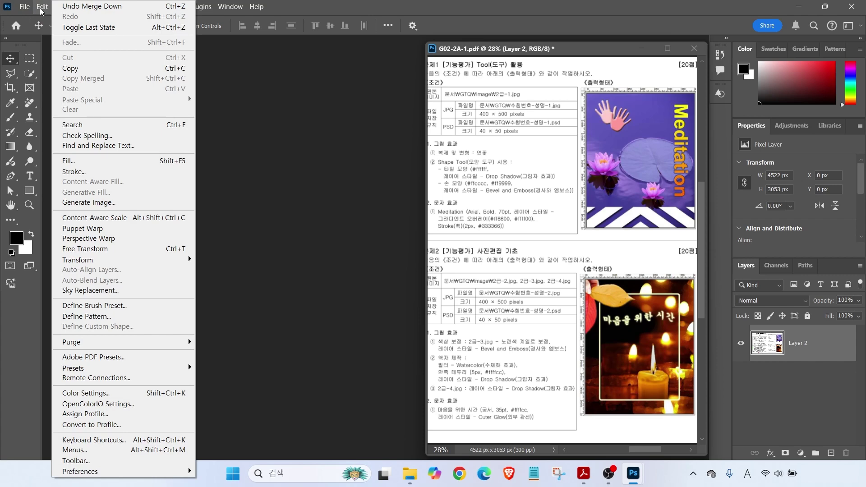
pyautogui.moveTo(120, 472)
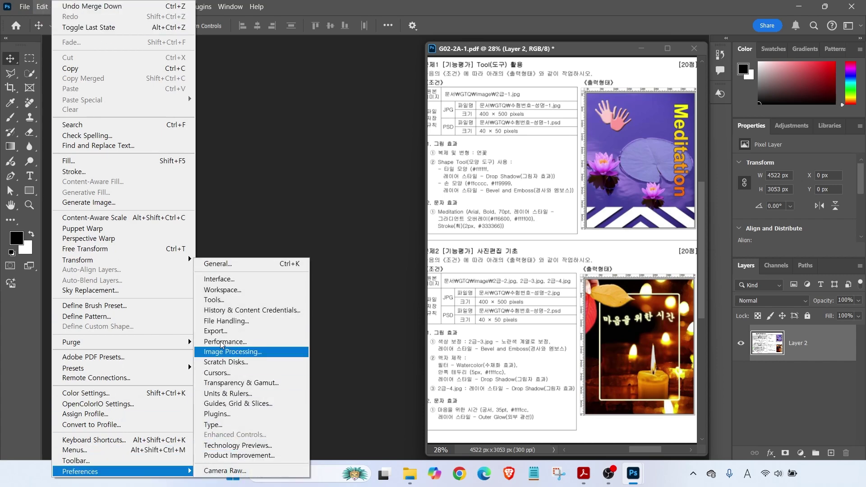
pyautogui.click(235, 363)
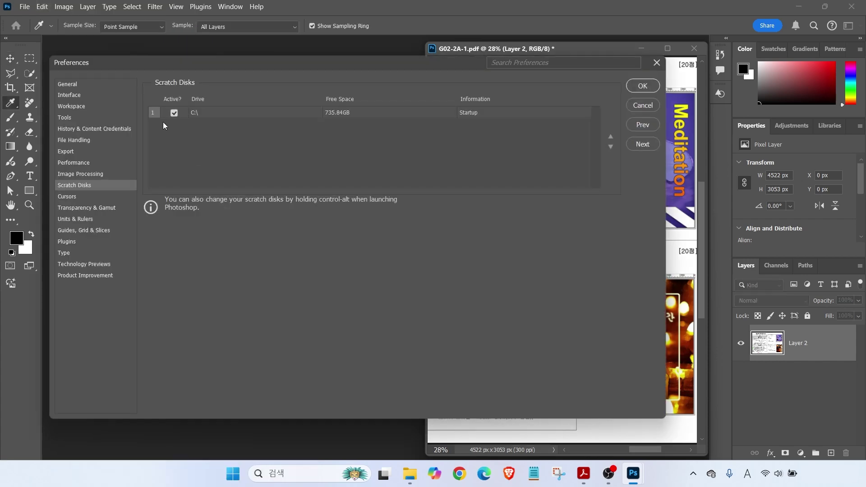
pyautogui.click(71, 87)
pyautogui.click(71, 96)
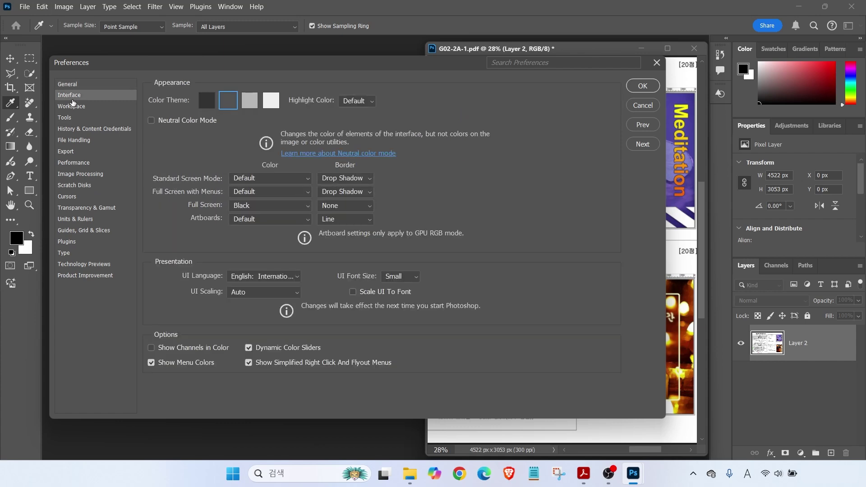
pyautogui.click(74, 107)
pyautogui.click(76, 119)
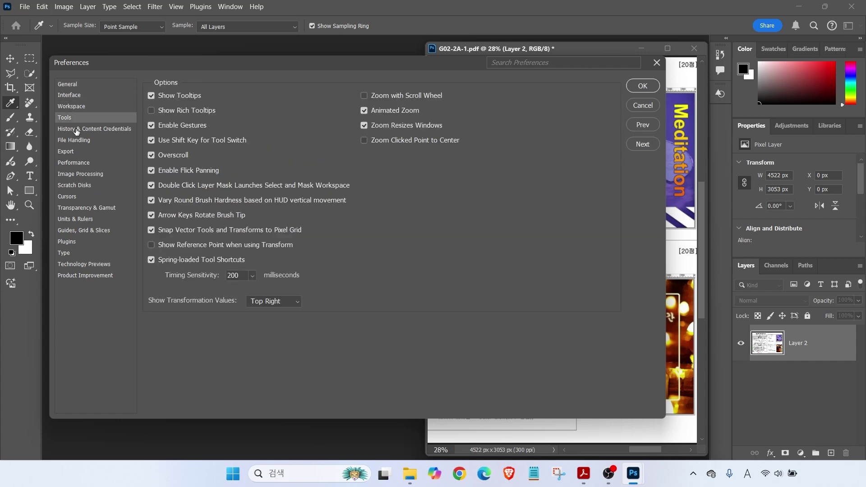
pyautogui.click(76, 131)
pyautogui.click(79, 140)
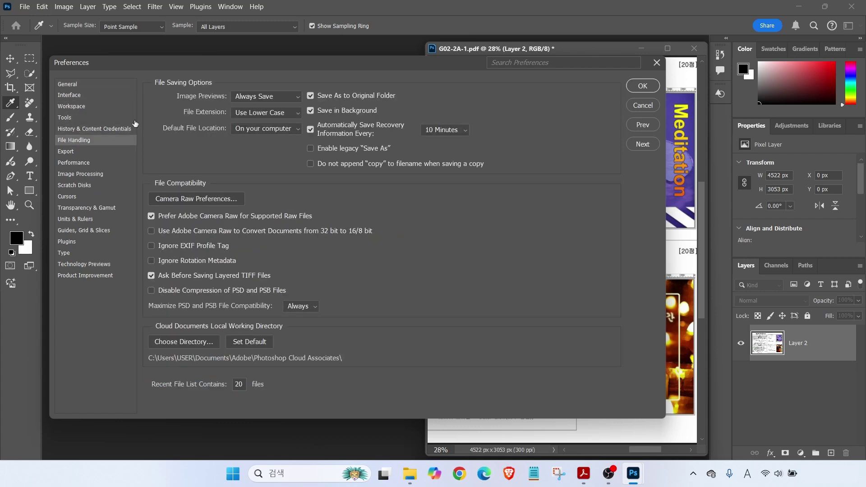
pyautogui.click(76, 97)
pyautogui.press('alt')
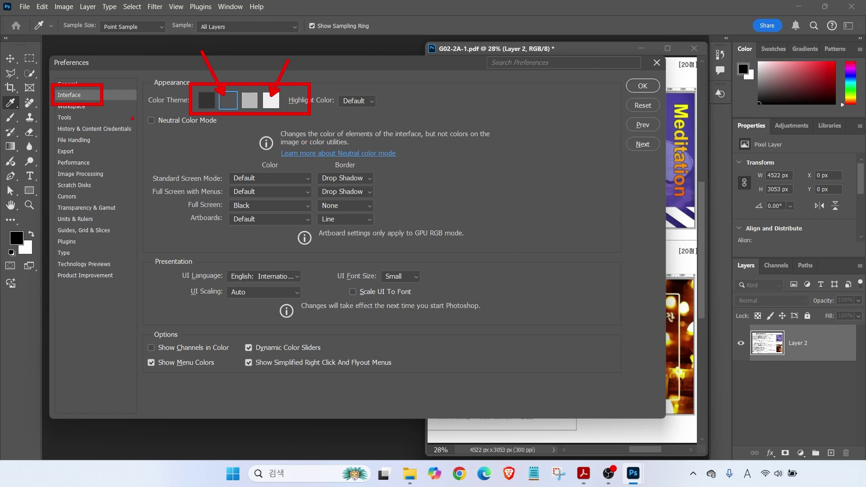
# Review the Workspace preferences page, then switch to the Cursors page
pyautogui.click(74, 108)
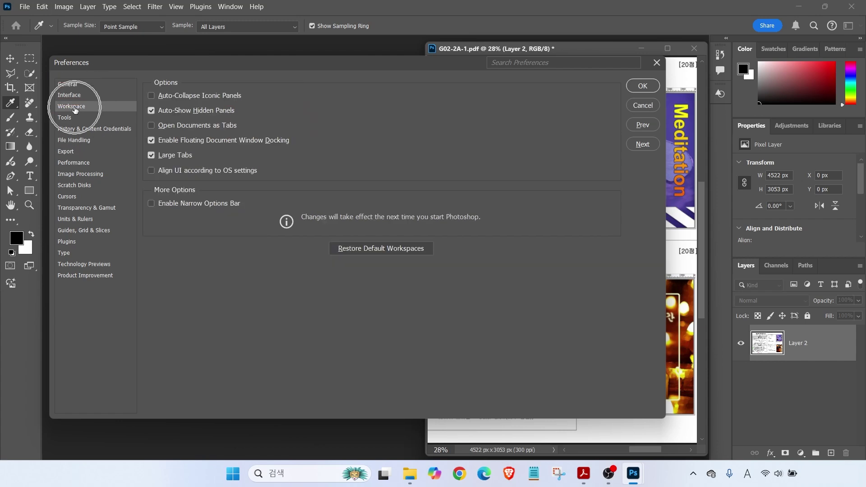
pyautogui.press('alt')
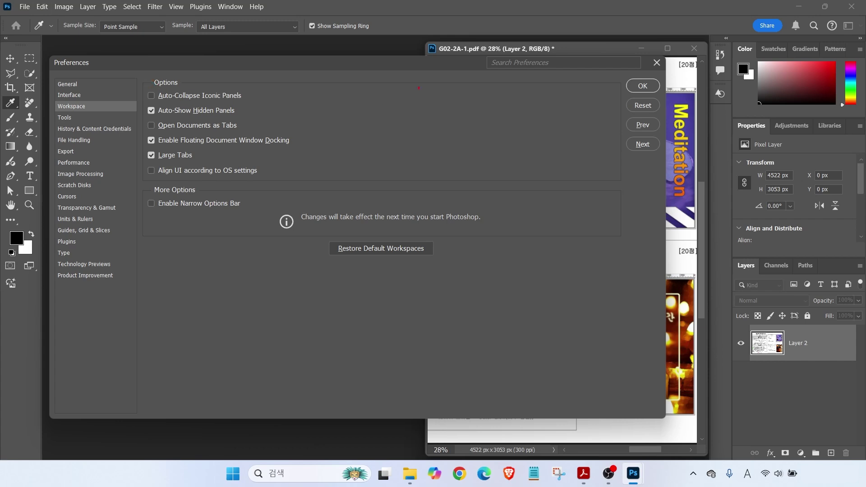
pyautogui.moveTo(440, 43)
pyautogui.mouseDown()
pyautogui.moveTo(671, 447)
pyautogui.moveTo(699, 445)
pyautogui.mouseUp()
pyautogui.moveTo(92, 57); pyautogui.dragTo(389, 413)
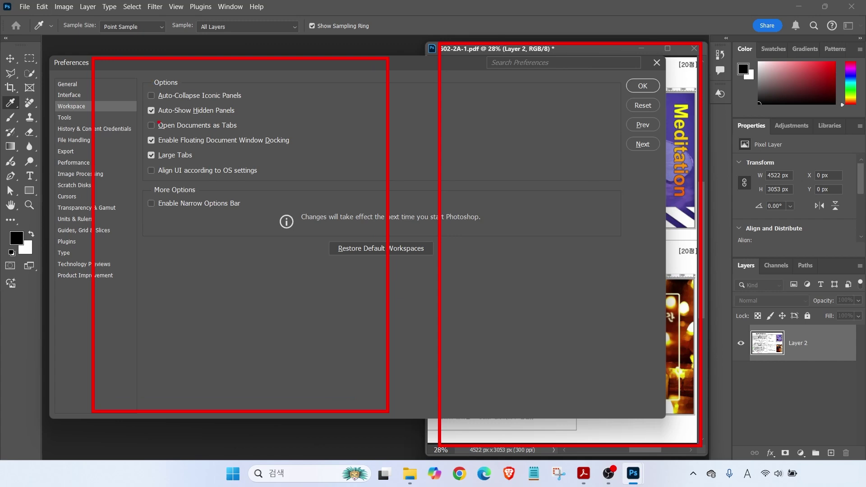
pyautogui.moveTo(137, 116); pyautogui.dragTo(246, 135)
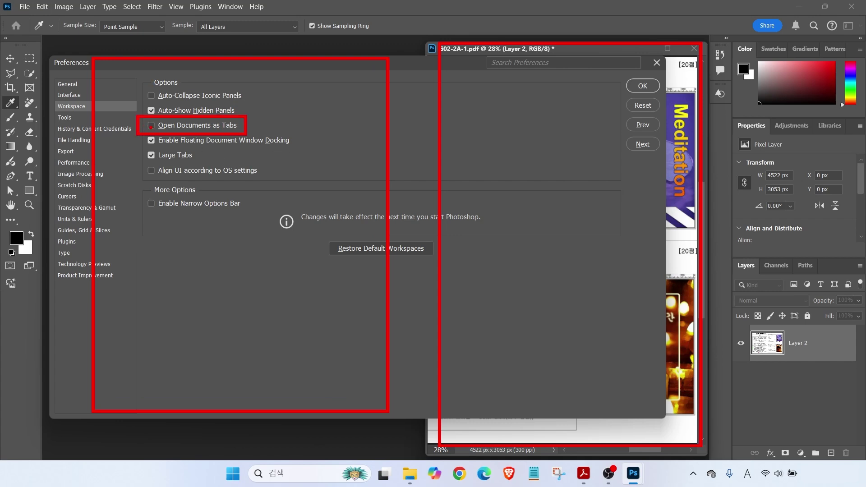
pyautogui.moveTo(245, 162)
pyautogui.mouseDown()
pyautogui.moveTo(271, 168)
pyautogui.moveTo(244, 176)
pyautogui.mouseUp()
pyautogui.moveTo(259, 227)
pyautogui.mouseDown()
pyautogui.moveTo(223, 296)
pyautogui.moveTo(271, 233)
pyautogui.moveTo(360, 156)
pyautogui.moveTo(478, 180)
pyautogui.moveTo(445, 217)
pyautogui.mouseUp()
pyautogui.press('Escape')
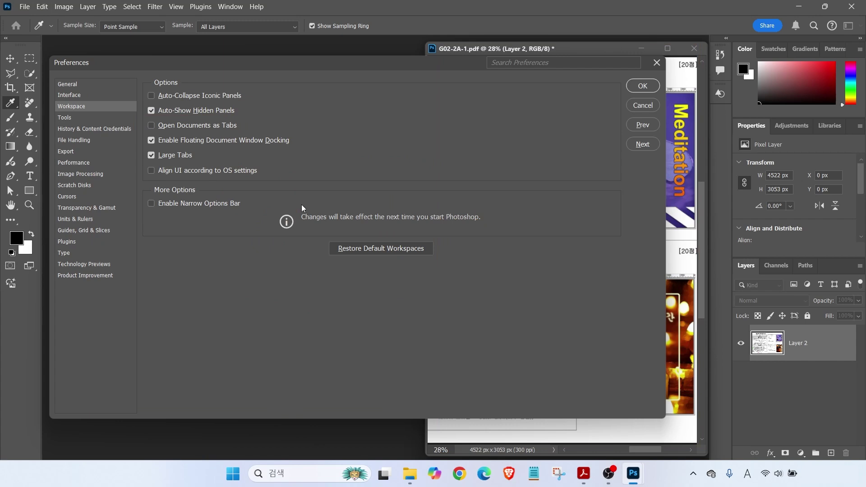
pyautogui.click(67, 196)
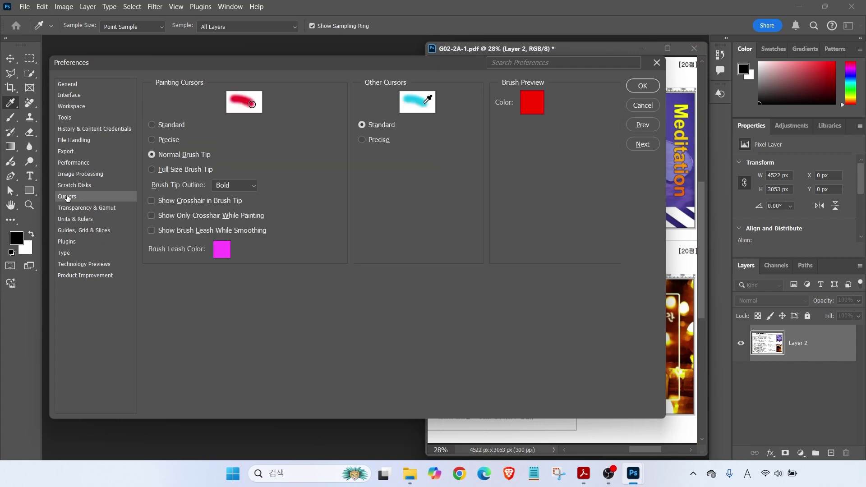
# Leave painting cursors at Normal Brush Tip and move to the Guides, Grid & Slices page
pyautogui.hotkey('alt', '2')
pyautogui.moveTo(140, 146)
pyautogui.mouseDown()
pyautogui.moveTo(224, 166)
pyautogui.moveTo(206, 183)
pyautogui.moveTo(224, 199)
pyautogui.mouseUp()
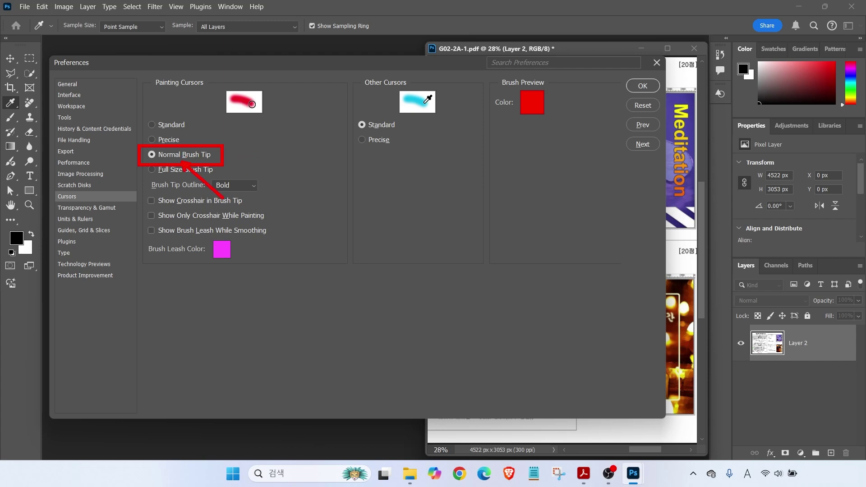
pyautogui.moveTo(274, 97)
pyautogui.mouseDown()
pyautogui.moveTo(250, 125)
pyautogui.moveTo(236, 95)
pyautogui.moveTo(267, 84)
pyautogui.moveTo(274, 114)
pyautogui.mouseUp()
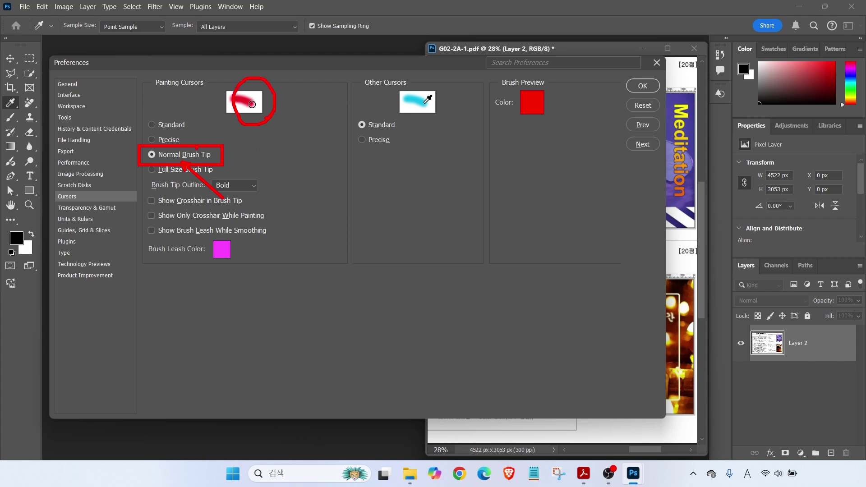
pyautogui.press('Escape')
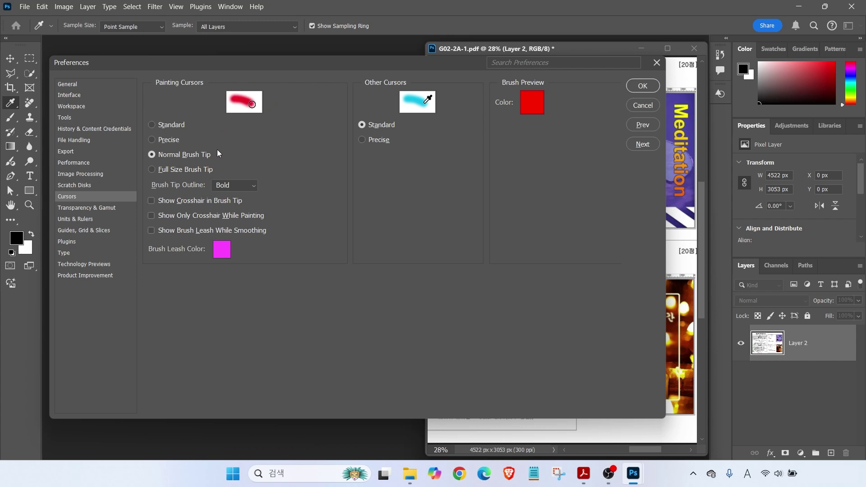
pyautogui.click(259, 108)
pyautogui.press('alt')
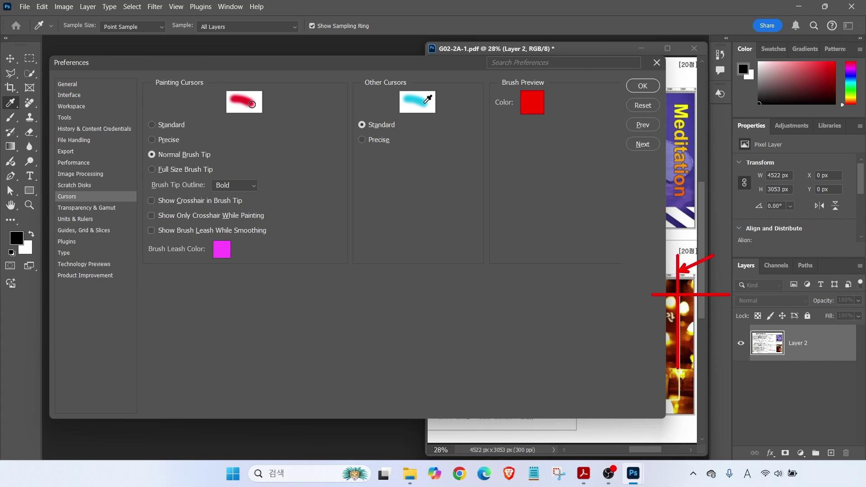
pyautogui.click(79, 231)
pyautogui.press('alt')
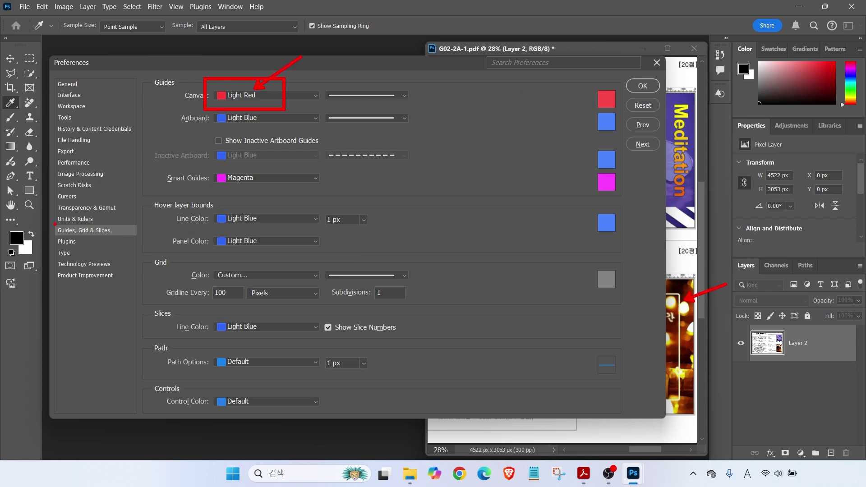
# Check that rulers use Pixels and type uses Points, then go to the Type page
pyautogui.click(65, 220)
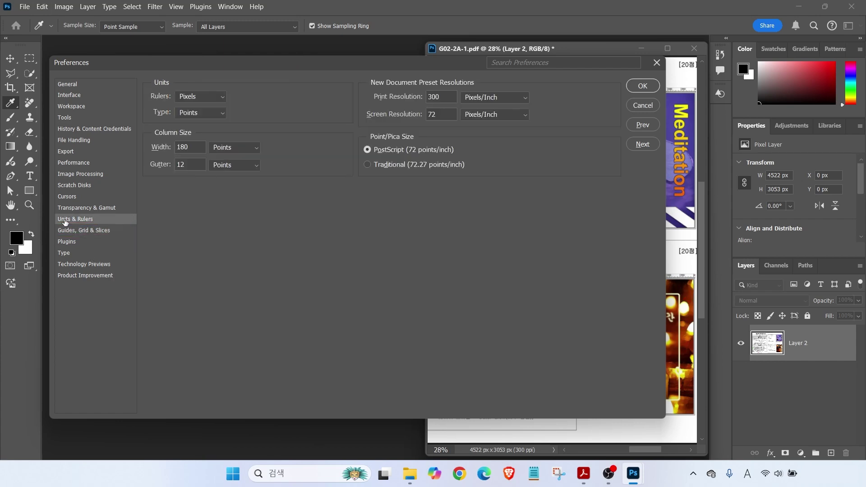
pyautogui.press('alt')
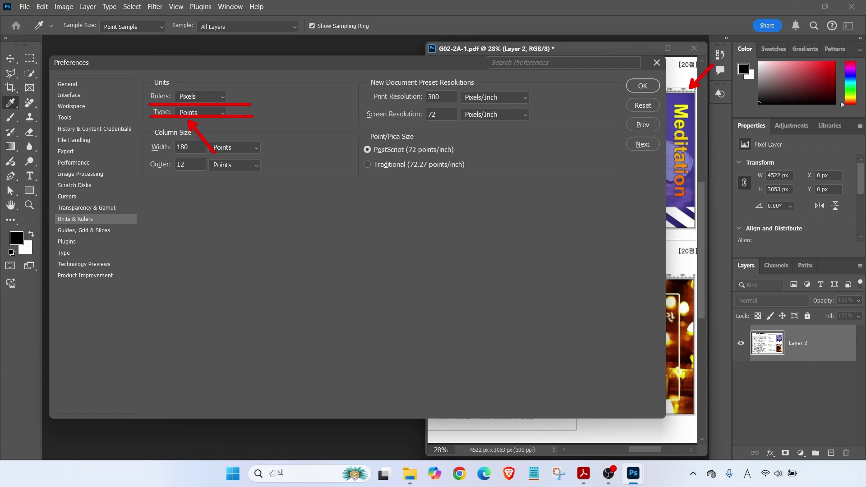
pyautogui.click(75, 253)
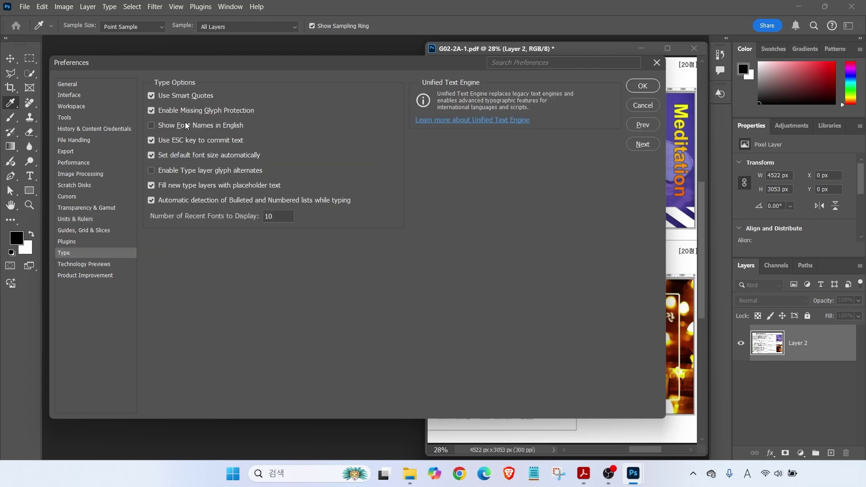
# Turn off Show Font Names in English and confirm the preferences with OK
pyautogui.press('alt')
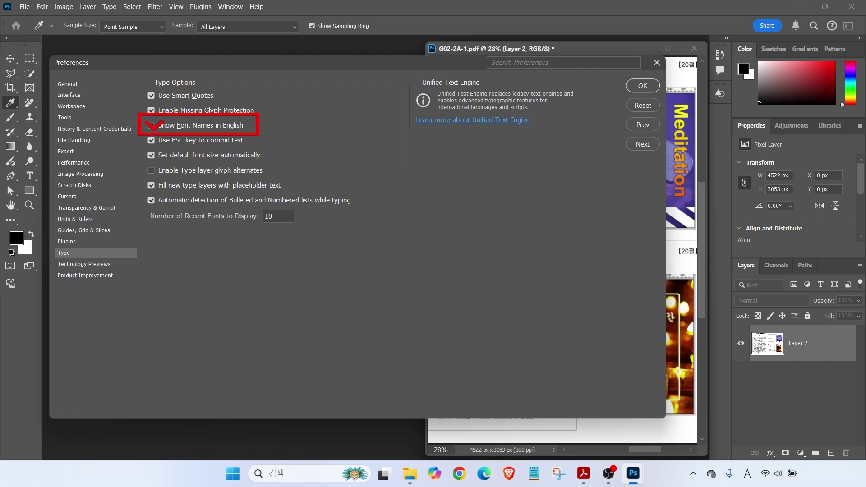
pyautogui.click(163, 123)
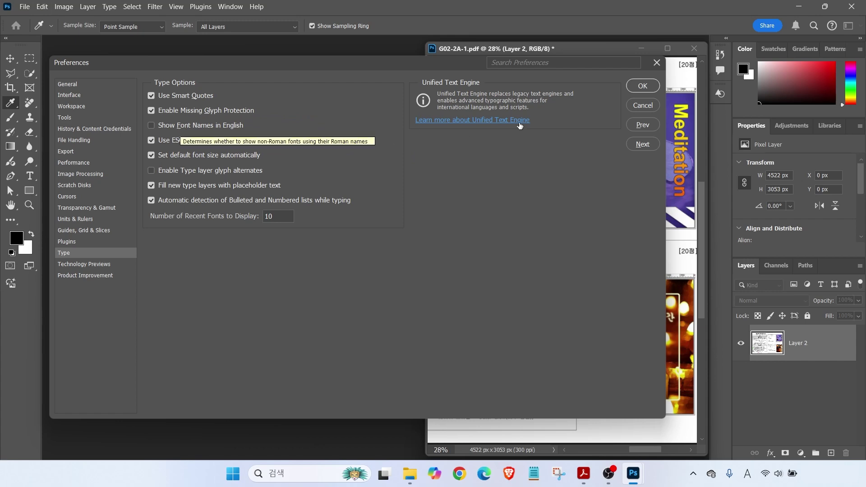
pyautogui.press('Return')
pyautogui.press('v')
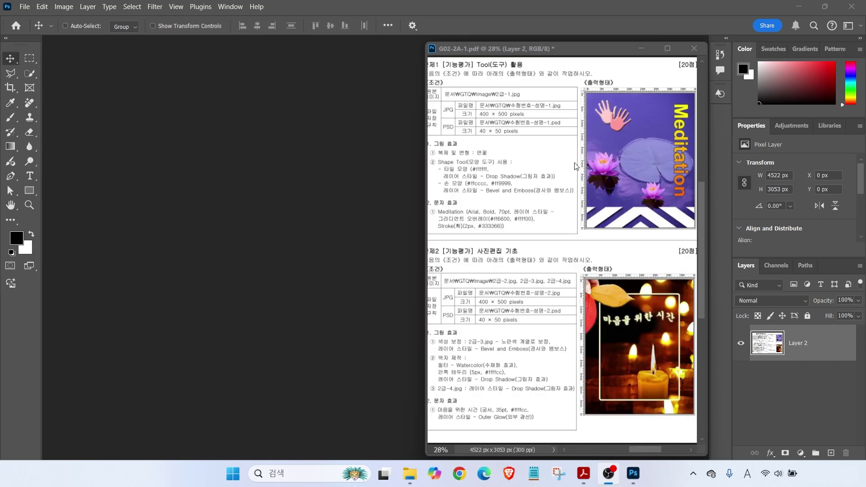
# Start a new document and name it with the candidate's number and name
pyautogui.moveTo(465, 99); pyautogui.dragTo(585, 124)
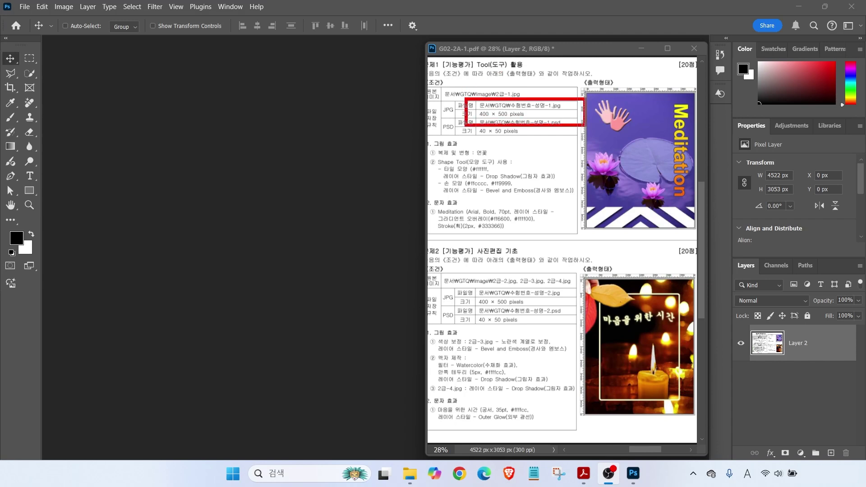
pyautogui.moveTo(576, 72); pyautogui.dragTo(533, 96)
pyautogui.moveTo(540, 143)
pyautogui.mouseDown()
pyautogui.moveTo(510, 122)
pyautogui.moveTo(545, 147)
pyautogui.mouseUp()
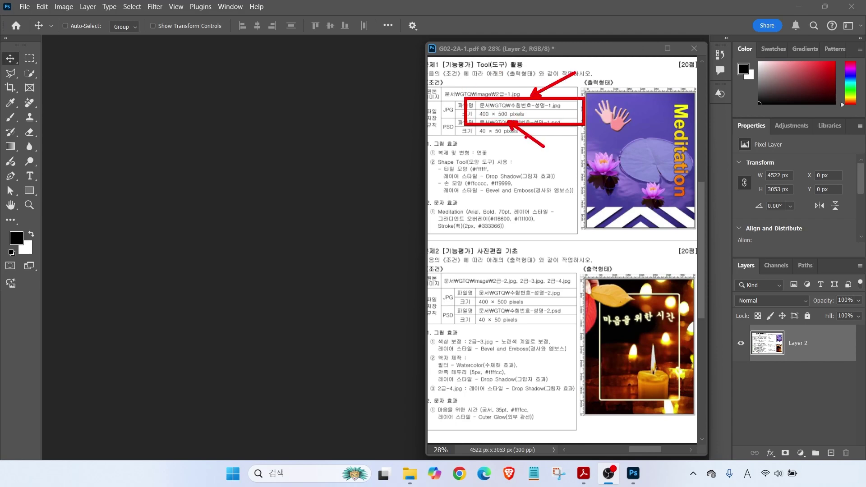
pyautogui.press('Escape')
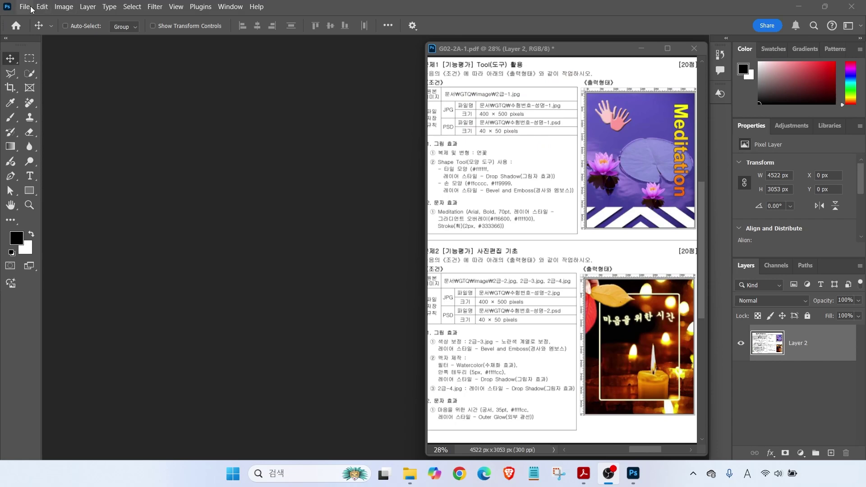
pyautogui.click(24, 6)
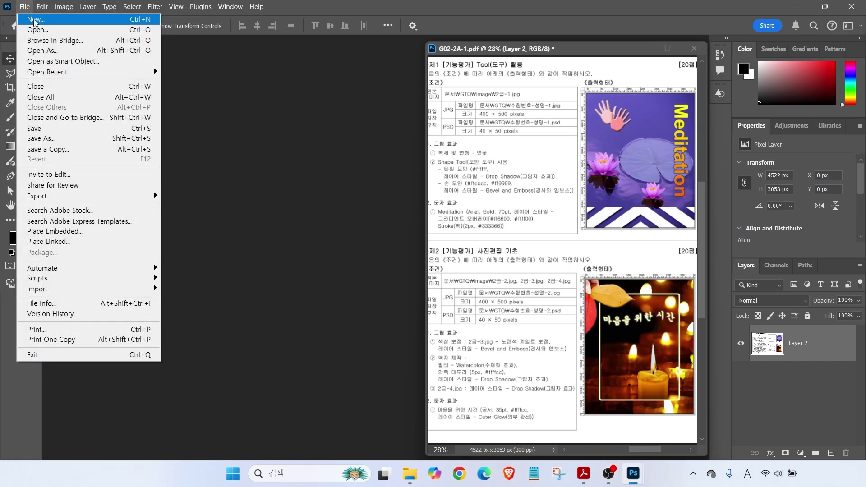
pyautogui.click(27, 16)
pyautogui.doubleClick(473, 97)
pyautogui.write('1234-')
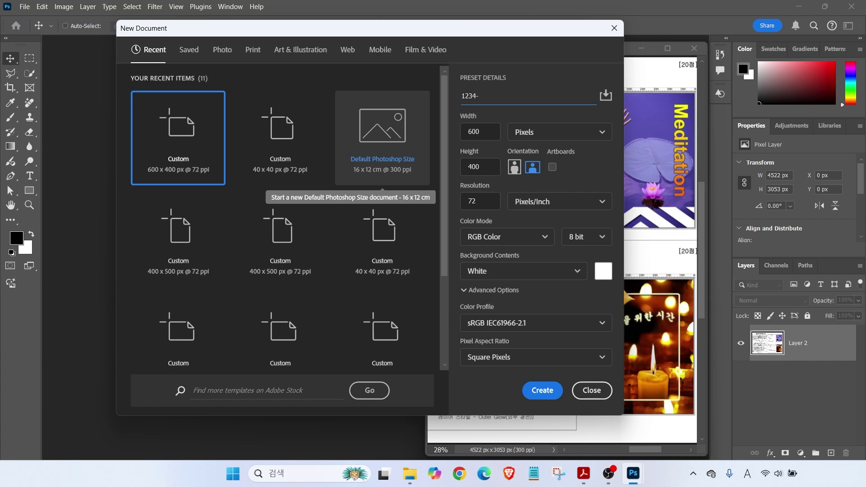
pyautogui.press('Hangul')
pyautogui.press('Tab')
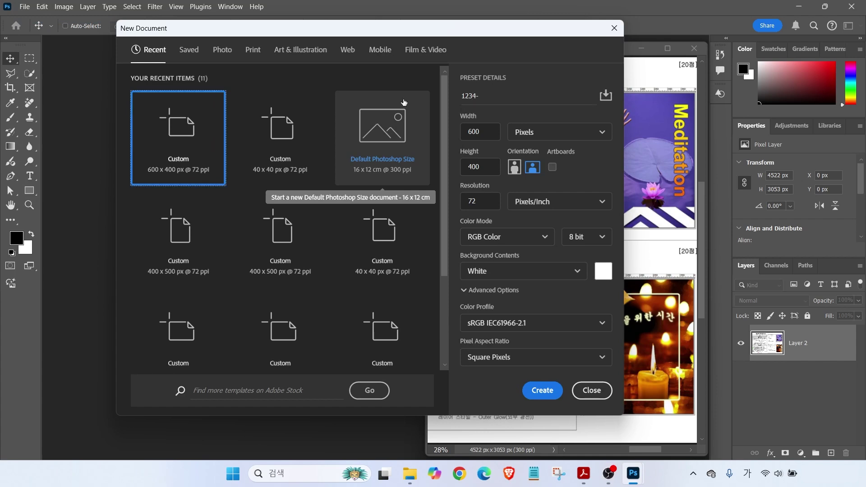
pyautogui.click(487, 94)
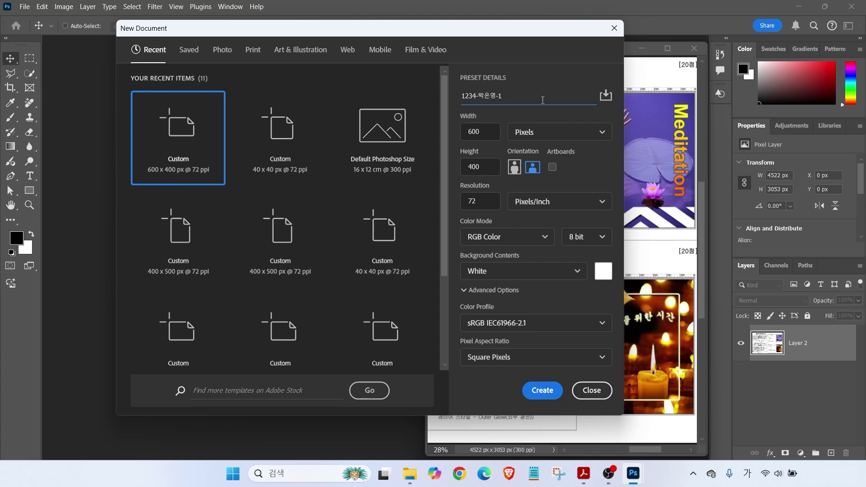
pyautogui.click(527, 103)
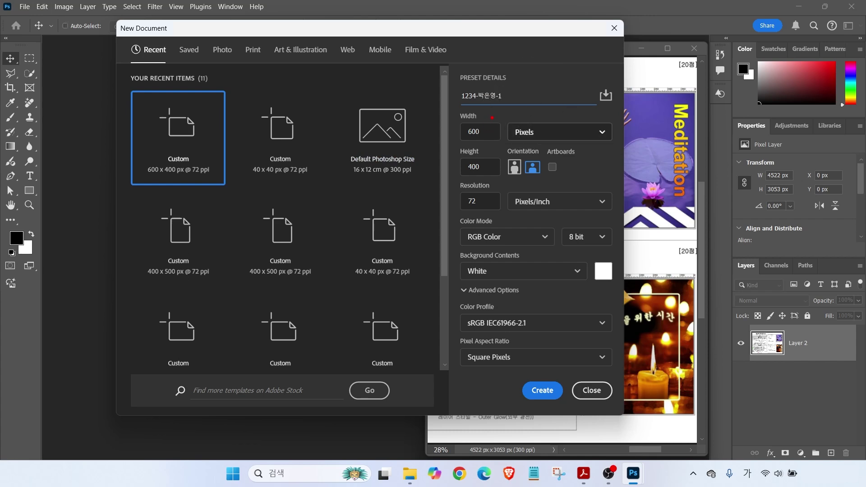
# Set 400 × 500 px, 72 ppi, RGB 8-bit, white background, and create the document
pyautogui.press('Tab')
pyautogui.write('400')
pyautogui.press('Tab')
pyautogui.write('5')
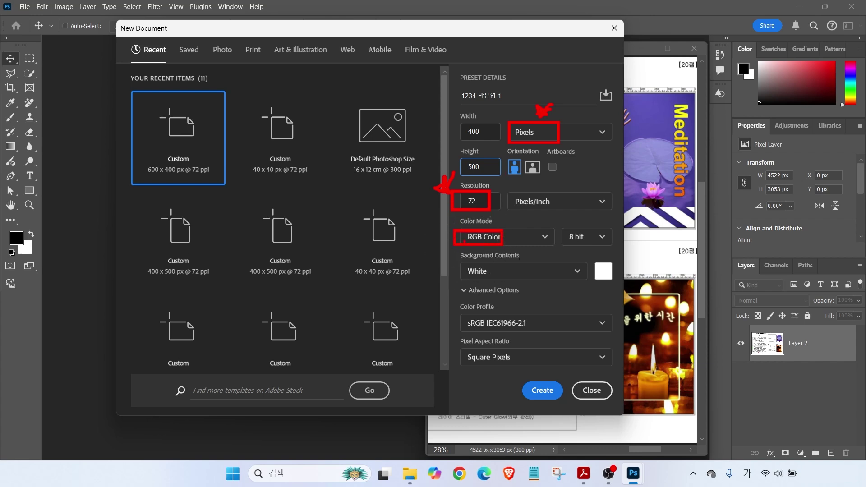
pyautogui.moveTo(558, 228); pyautogui.dragTo(605, 244)
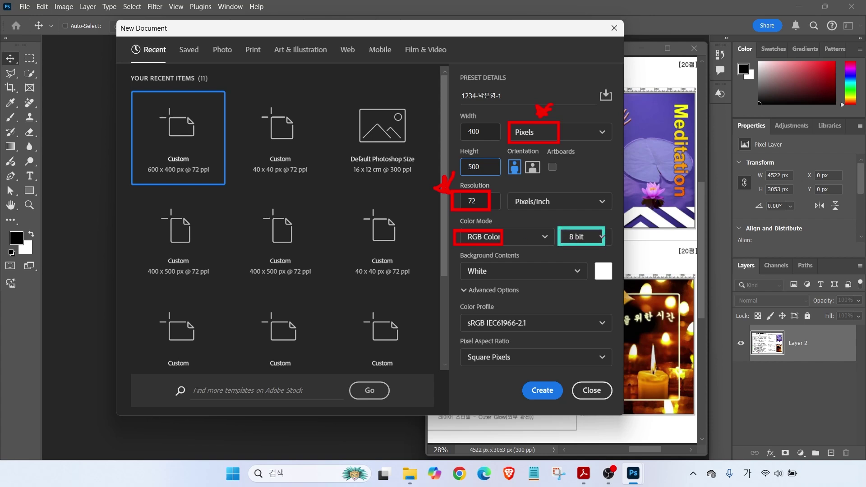
pyautogui.moveTo(454, 263); pyautogui.dragTo(504, 281)
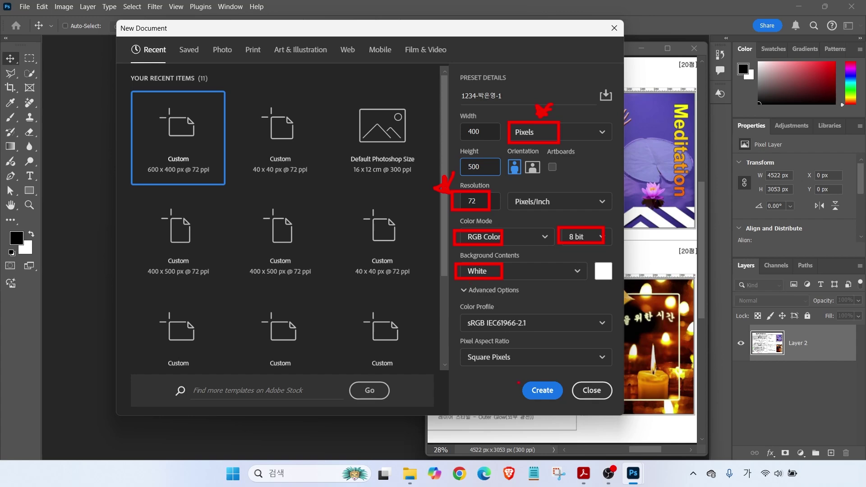
pyautogui.click(539, 390)
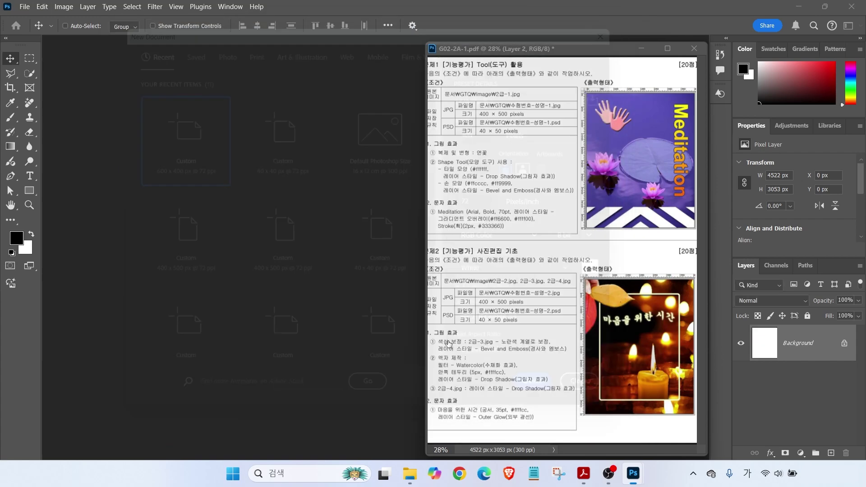
pyautogui.moveTo(629, 87); pyautogui.dragTo(654, 69)
# Show rulers and fit the blank 400 × 500 document to the screen
pyautogui.moveTo(161, 1)
pyautogui.mouseDown()
pyautogui.moveTo(193, 17)
pyautogui.moveTo(215, 56)
pyautogui.mouseUp()
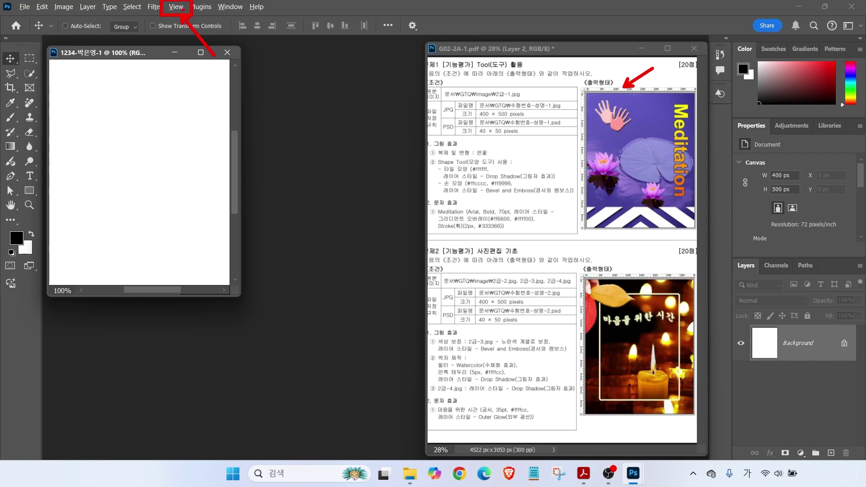
pyautogui.click(176, 7)
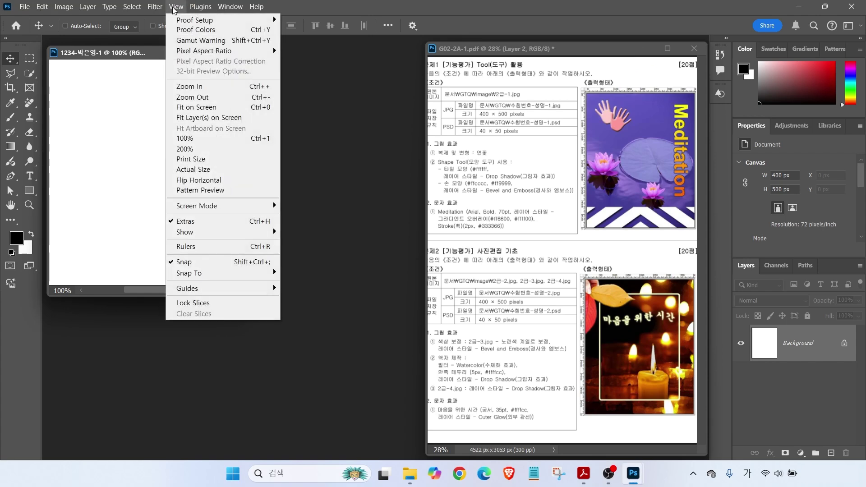
pyautogui.click(201, 248)
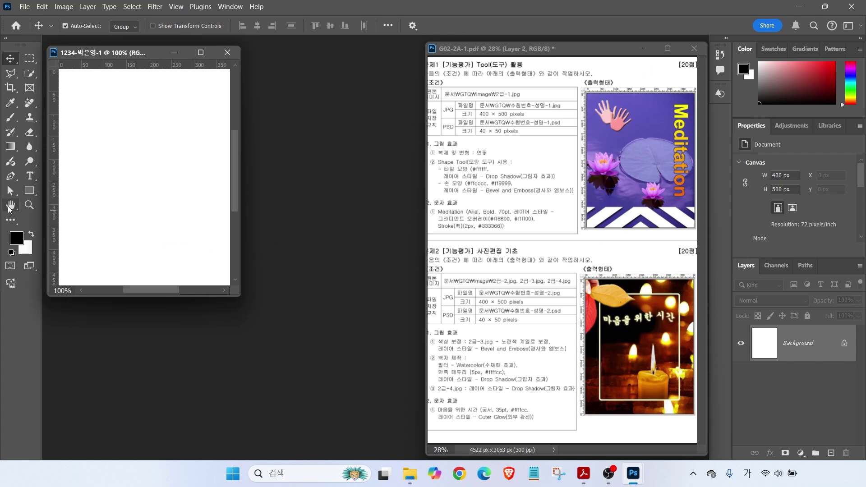
pyautogui.doubleClick(10, 205)
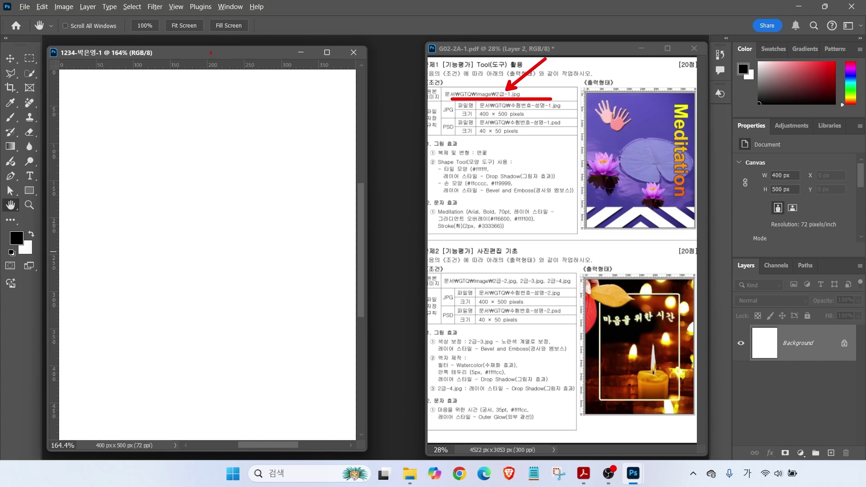
pyautogui.click(24, 7)
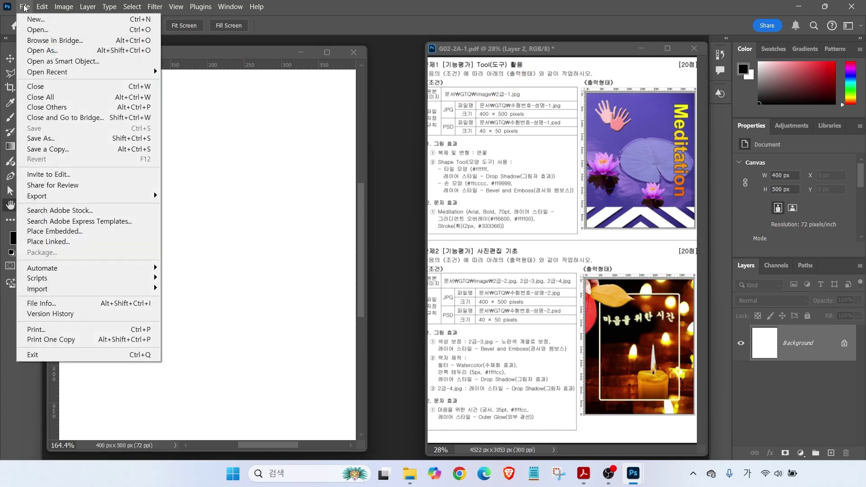
# Open 2급-1.jpg from Documents > GTQ > images and move its window over the canvas
pyautogui.click(37, 27)
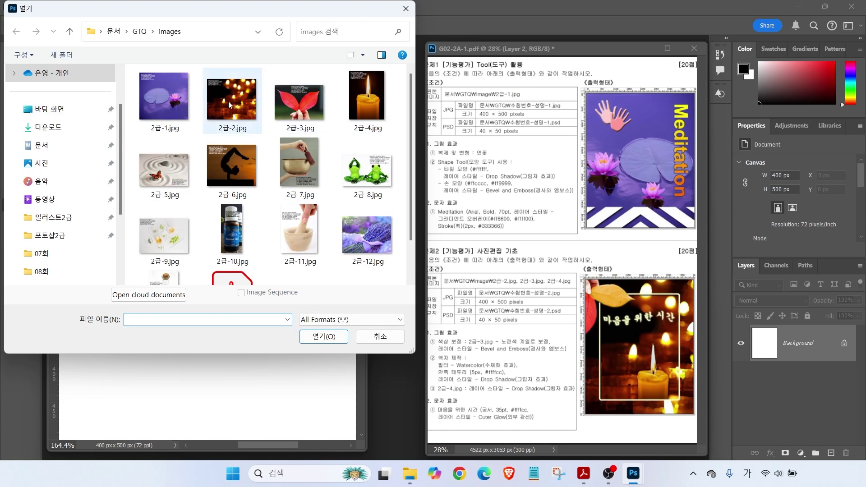
pyautogui.click(41, 147)
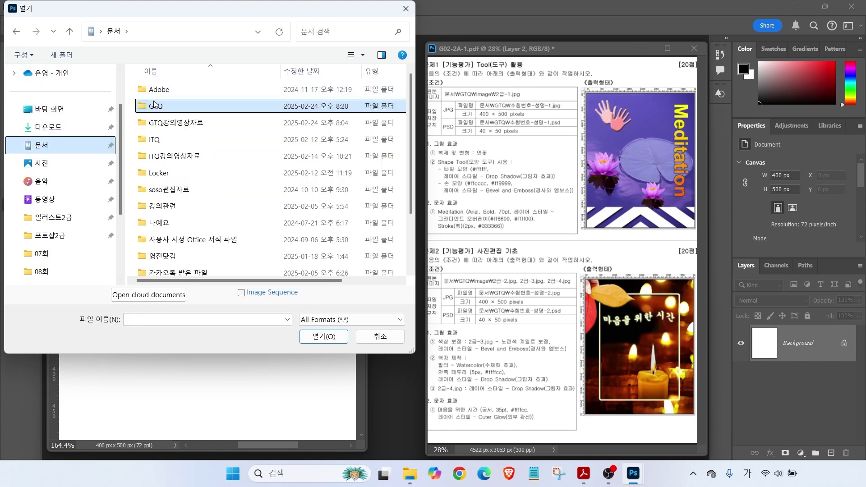
pyautogui.doubleClick(153, 100)
pyautogui.doubleClick(160, 90)
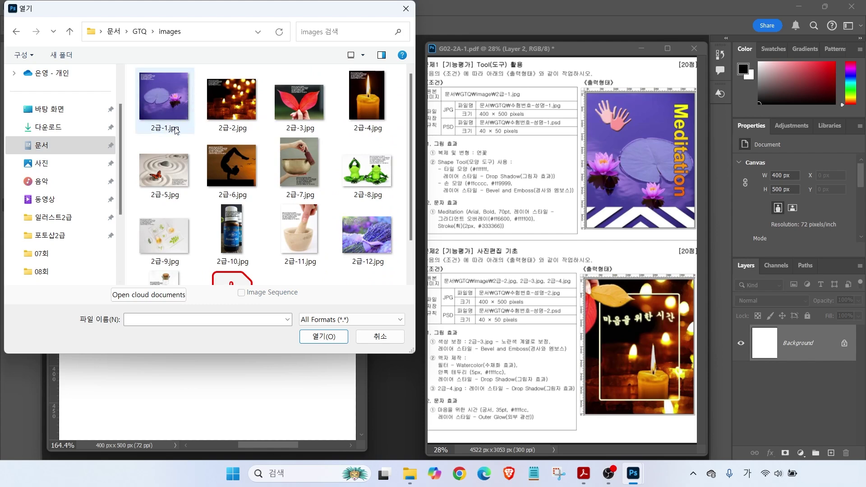
pyautogui.click(161, 112)
pyautogui.click(324, 337)
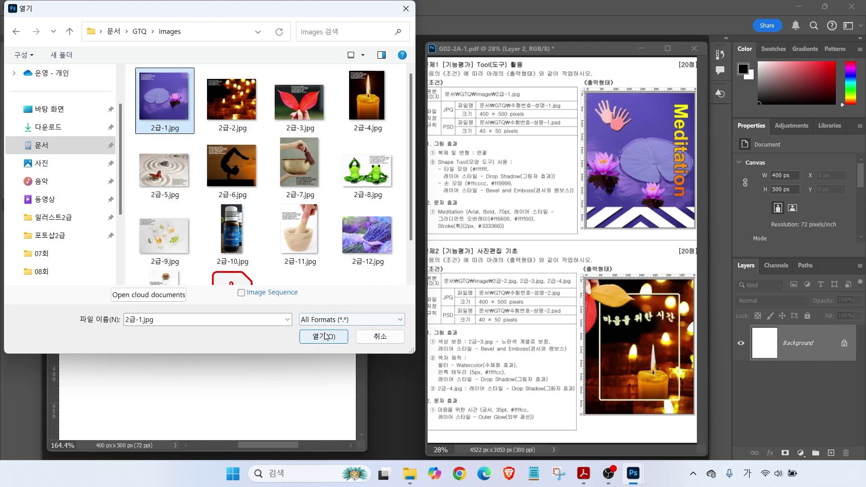
pyautogui.moveTo(201, 66); pyautogui.dragTo(329, 97)
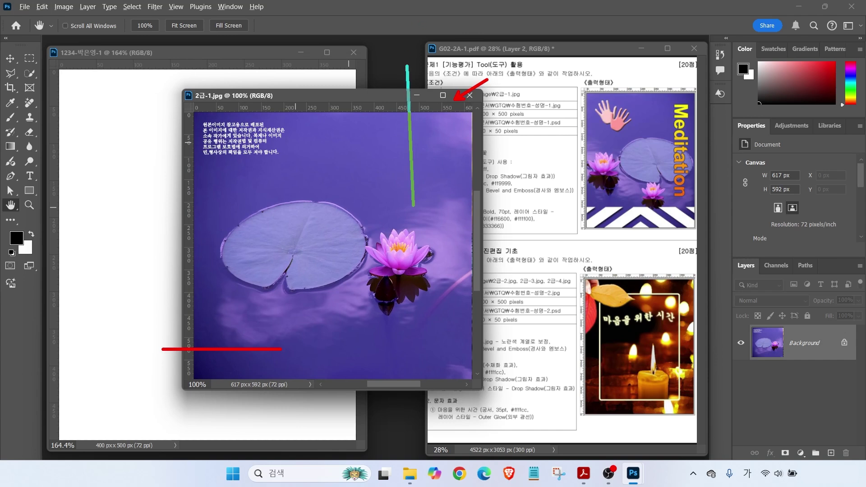
# Resize the photo to a height of 500 px, giving 521 × 500
pyautogui.click(64, 6)
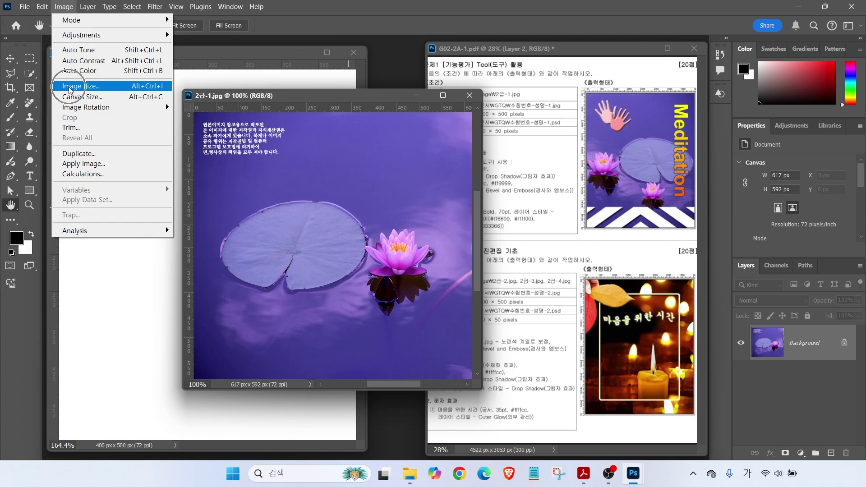
pyautogui.click(70, 87)
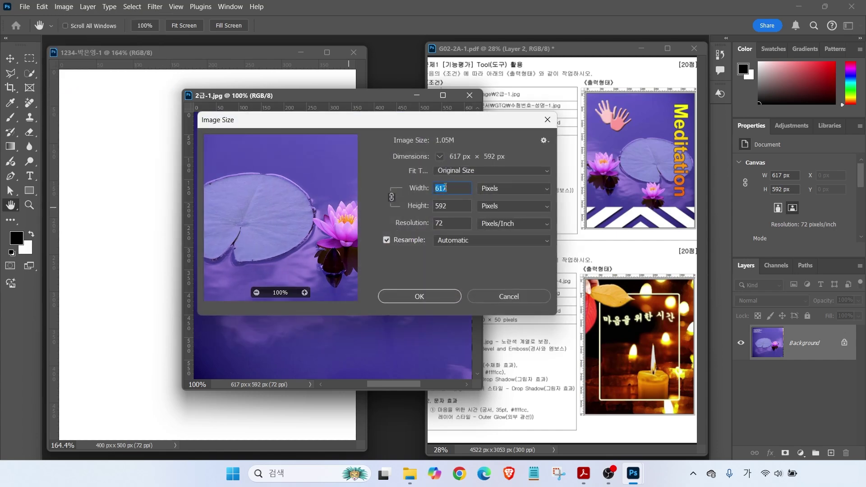
pyautogui.write('400')
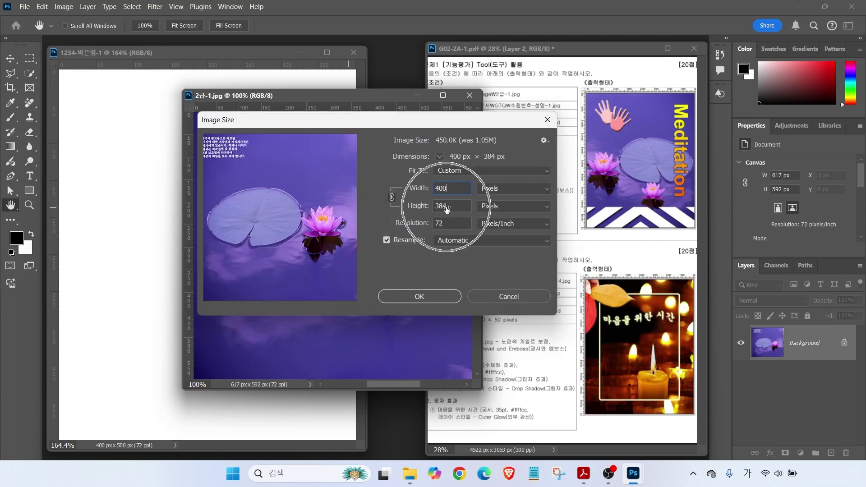
pyautogui.moveTo(447, 207); pyautogui.dragTo(375, 205)
pyautogui.write('500')
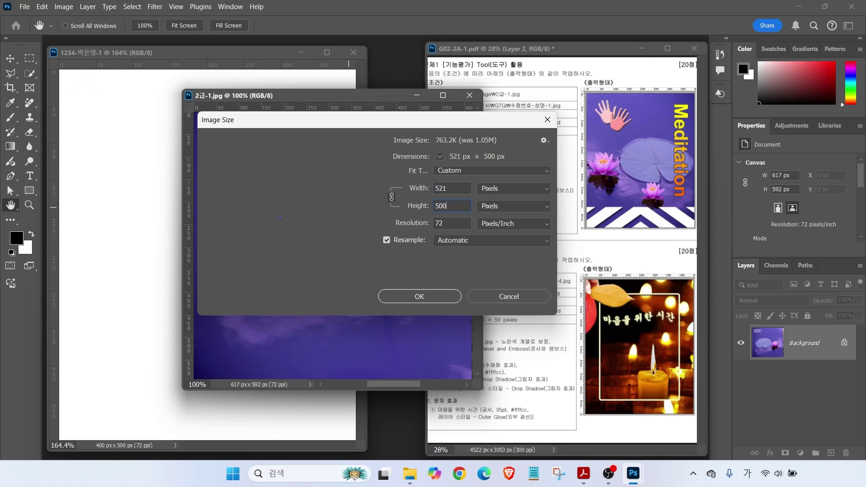
pyautogui.click(445, 190)
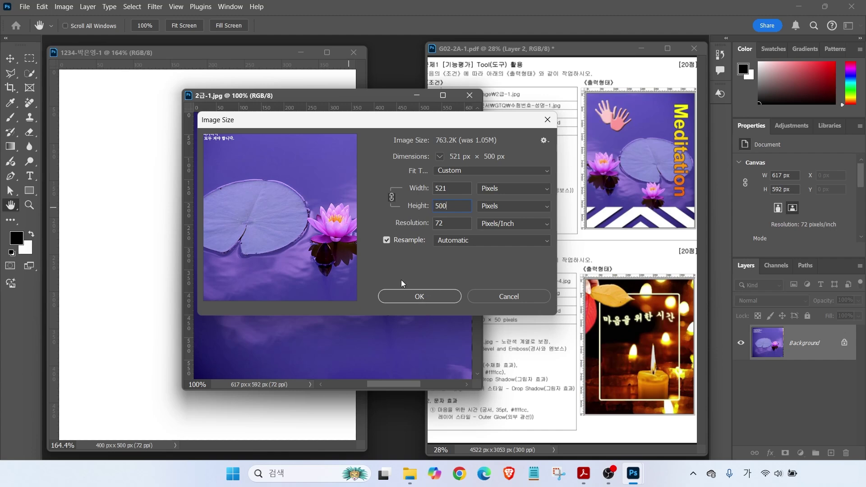
pyautogui.click(420, 297)
pyautogui.moveTo(245, 98); pyautogui.dragTo(326, 111)
pyautogui.click(11, 59)
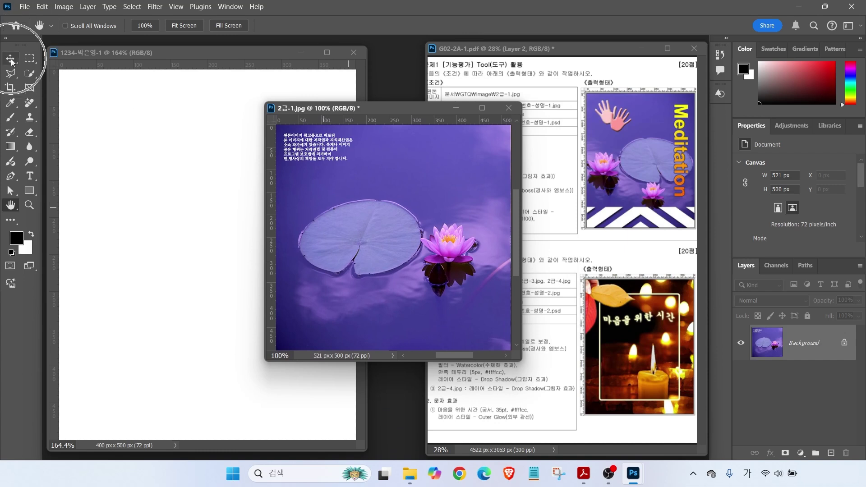
pyautogui.moveTo(340, 224); pyautogui.dragTo(195, 237)
pyautogui.click(426, 169)
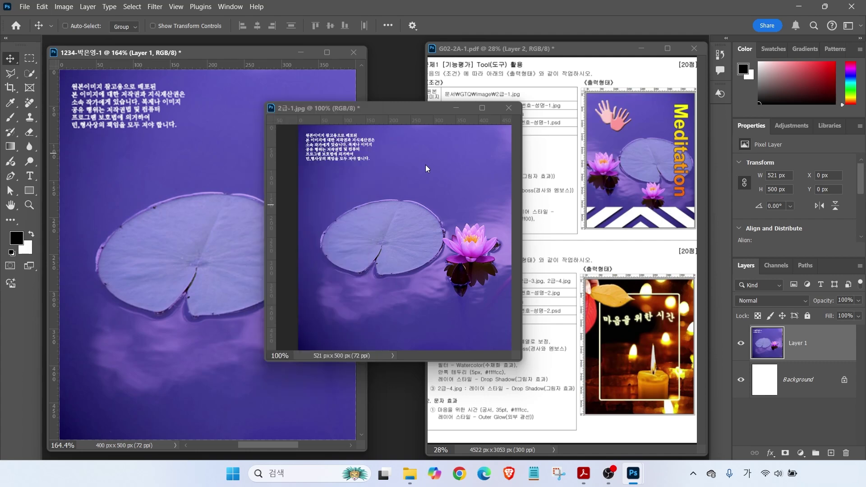
pyautogui.moveTo(418, 108)
pyautogui.mouseDown()
pyautogui.moveTo(427, 119)
pyautogui.moveTo(413, 120)
pyautogui.mouseUp()
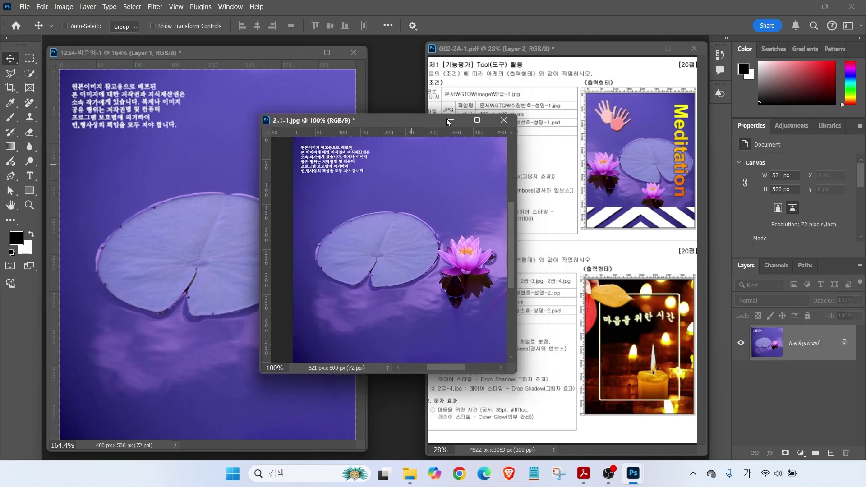
pyautogui.click(504, 120)
pyautogui.click(450, 186)
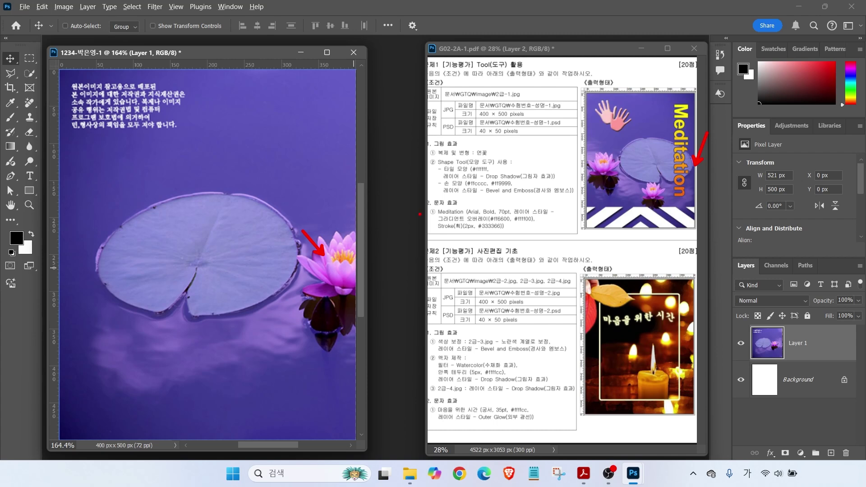
pyautogui.press('ctrl')
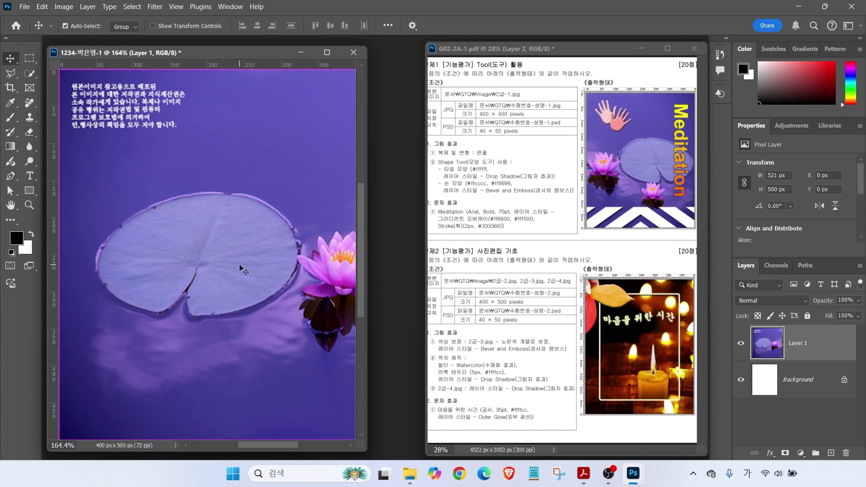
pyautogui.hotkey('ctrl', 't')
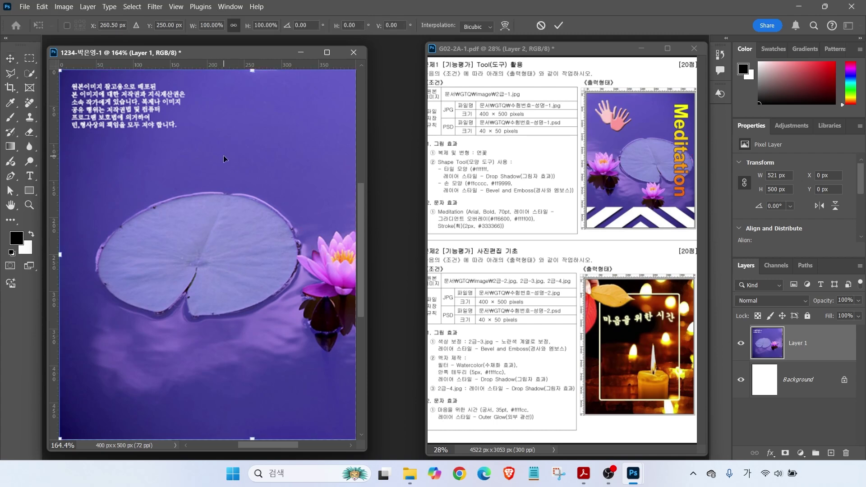
pyautogui.rightClick(228, 156)
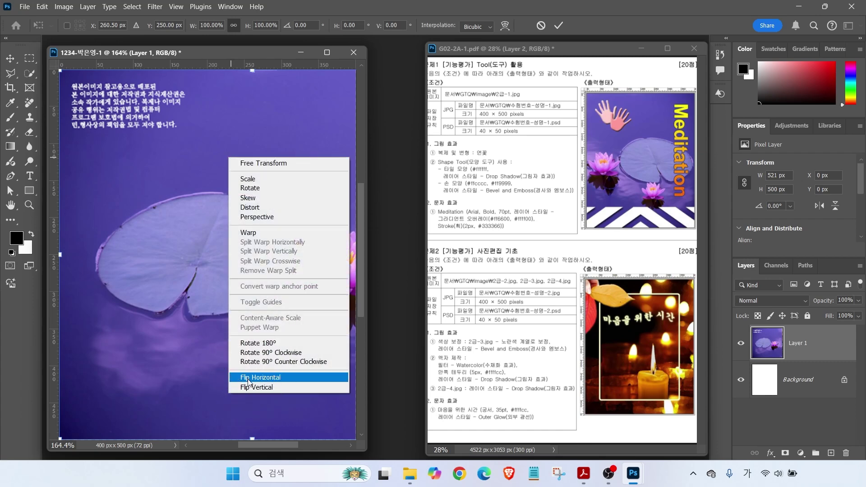
pyautogui.click(252, 377)
pyautogui.moveTo(269, 259); pyautogui.dragTo(201, 262)
pyautogui.press('Return')
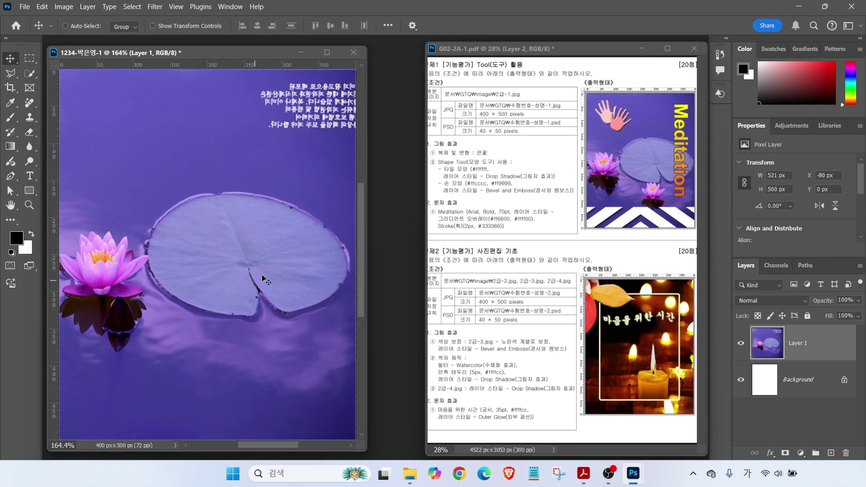
pyautogui.doubleClick(798, 344)
pyautogui.write('2-1')
pyautogui.press('Return')
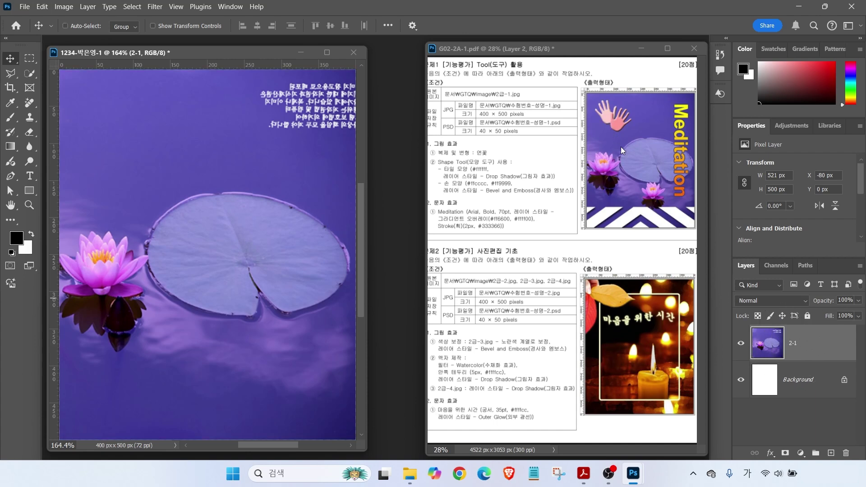
pyautogui.press('ctrl')
pyautogui.moveTo(425, 158)
pyautogui.mouseDown()
pyautogui.moveTo(510, 154)
pyautogui.moveTo(507, 126)
pyautogui.mouseUp()
pyautogui.moveTo(607, 185)
pyautogui.mouseDown()
pyautogui.moveTo(583, 149)
pyautogui.moveTo(619, 189)
pyautogui.moveTo(650, 193)
pyautogui.moveTo(636, 204)
pyautogui.mouseUp()
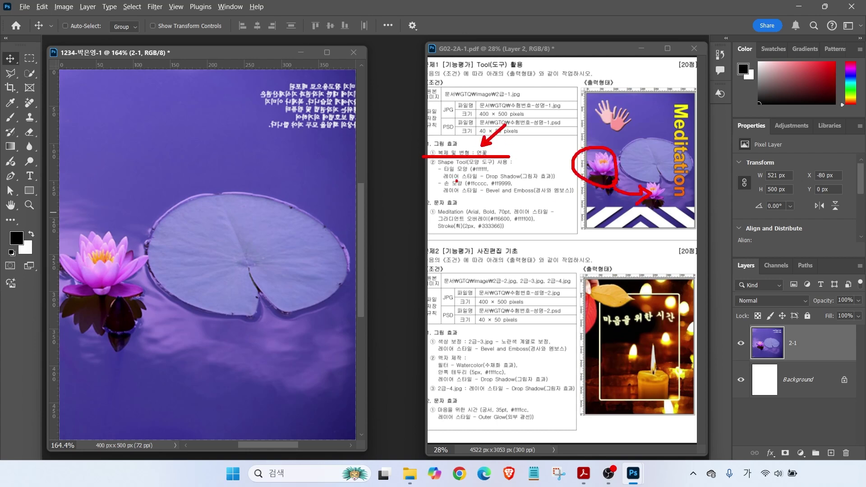
pyautogui.press('Escape')
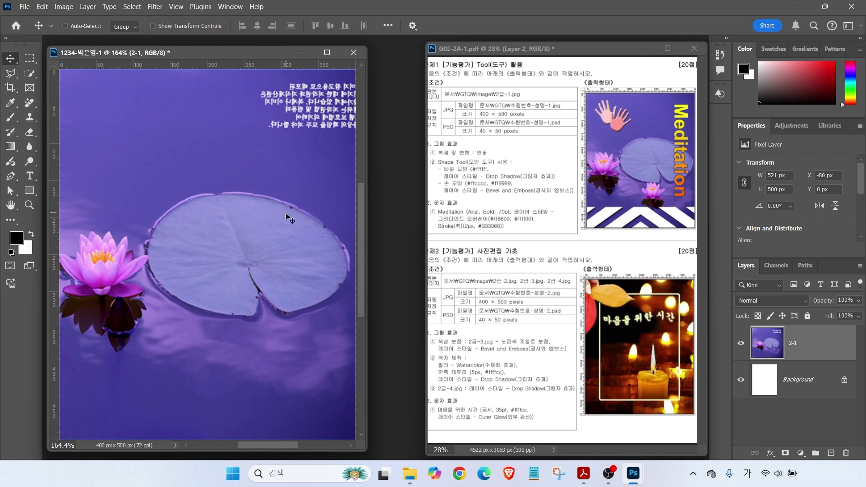
pyautogui.click(30, 75)
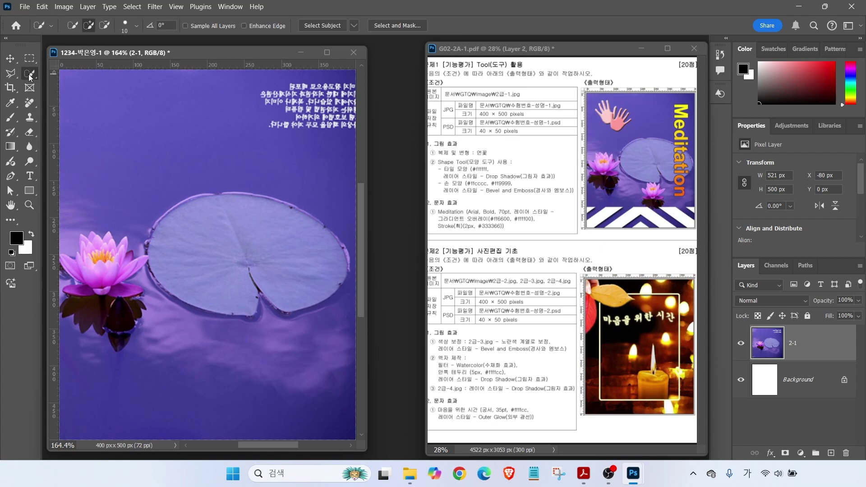
# Select the left lotus by outlining it with the Object Selection tool in Lasso mode
pyautogui.rightClick(30, 76)
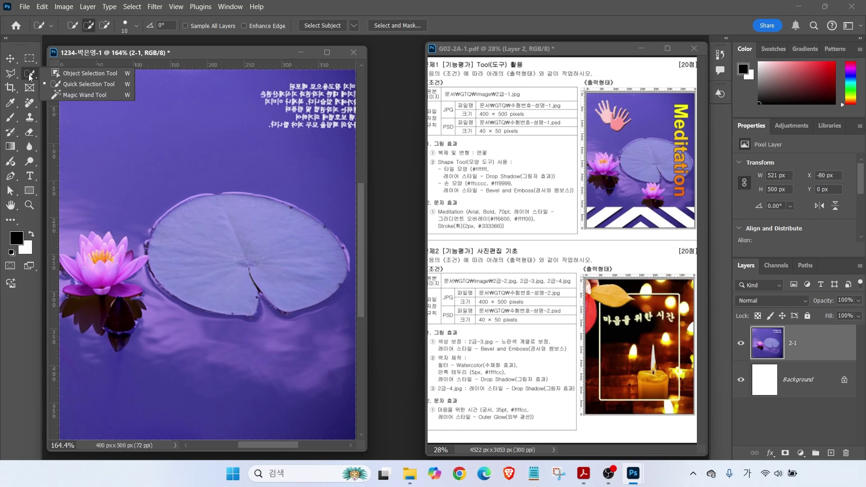
pyautogui.click(83, 85)
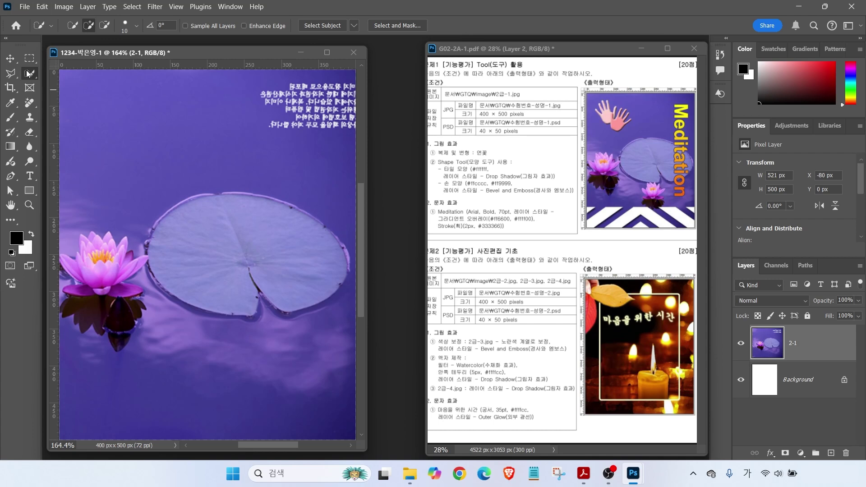
pyautogui.rightClick(29, 74)
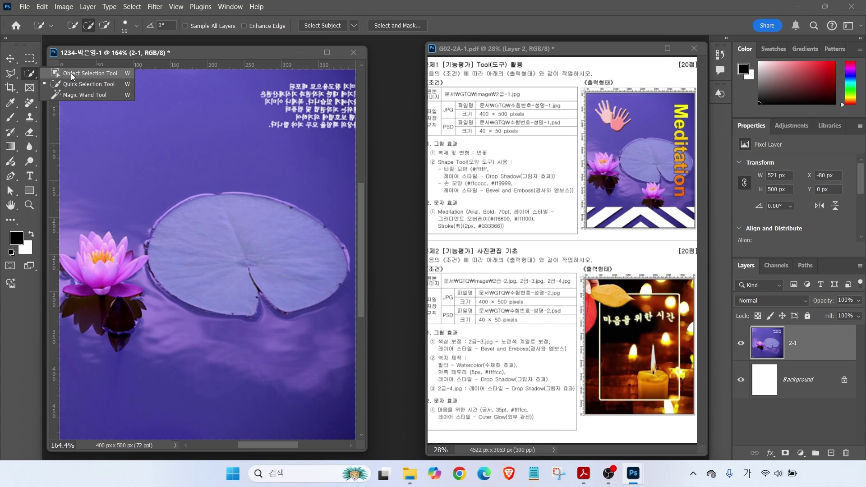
pyautogui.click(71, 75)
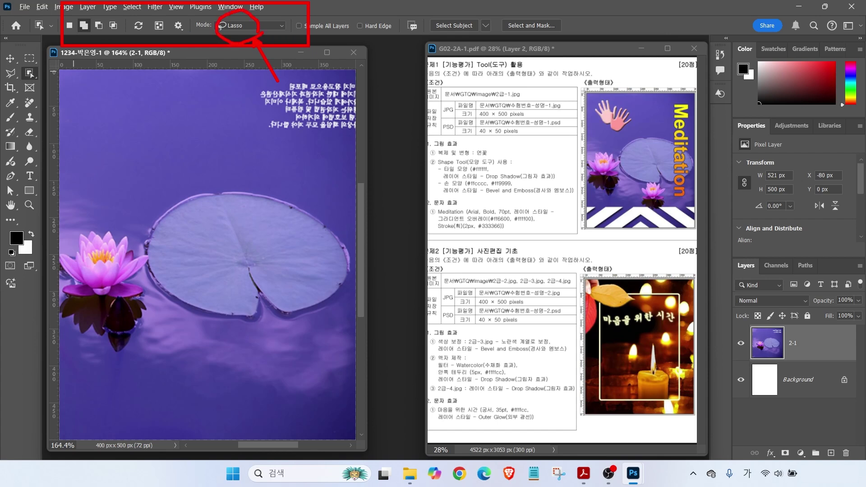
pyautogui.moveTo(127, 220)
pyautogui.mouseDown()
pyautogui.moveTo(74, 227)
pyautogui.moveTo(50, 248)
pyautogui.moveTo(54, 293)
pyautogui.moveTo(84, 316)
pyautogui.mouseUp()
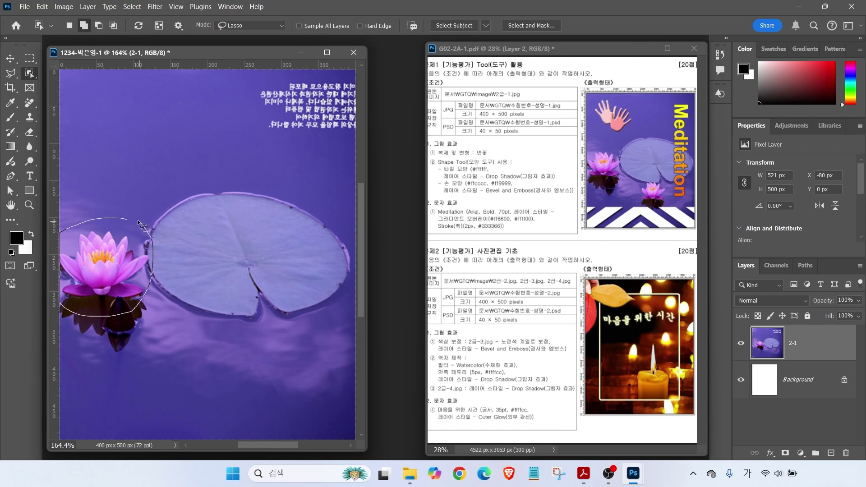
pyautogui.moveTo(123, 259); pyautogui.dragTo(110, 259)
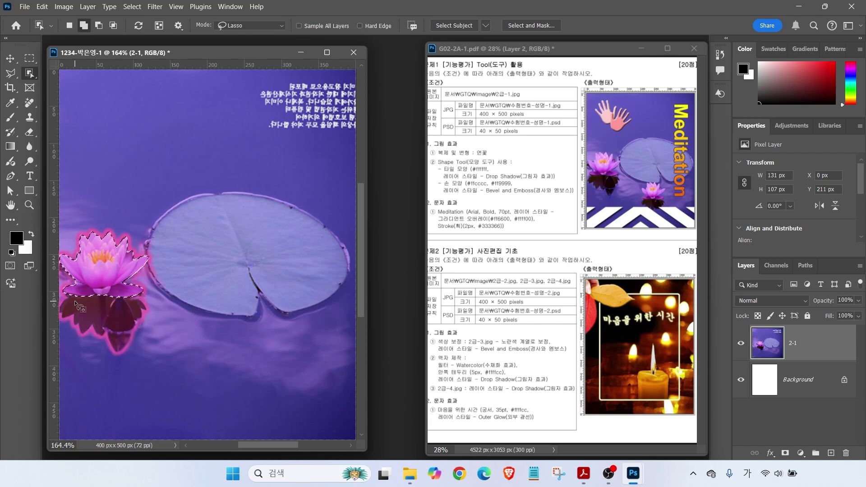
# Add the lotus's dark reflection to the selection using Quick Selection with a size 10 brush
pyautogui.click(29, 73)
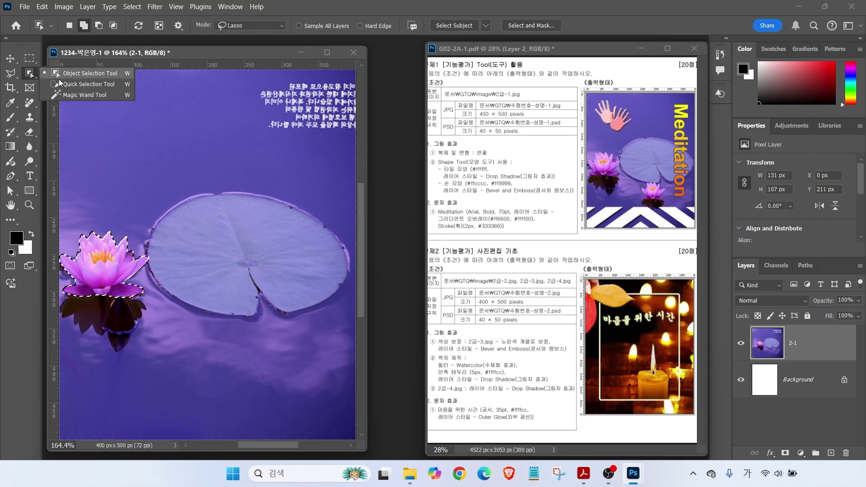
pyautogui.click(86, 85)
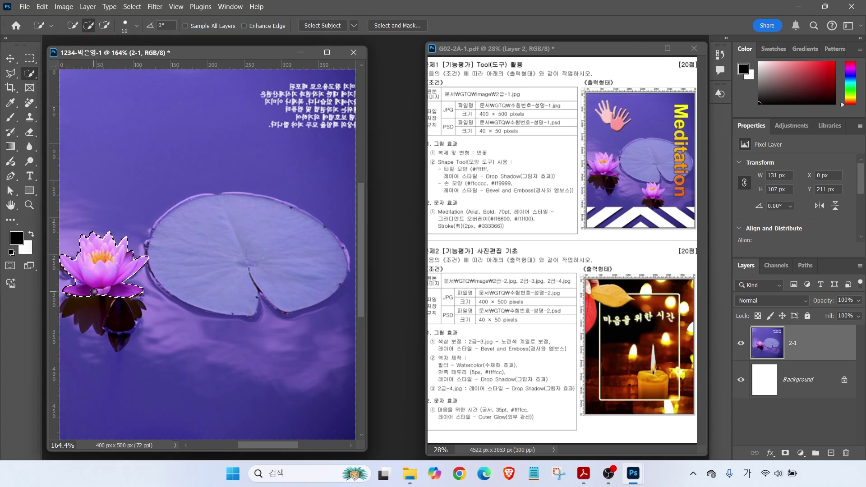
pyautogui.moveTo(92, 295)
pyautogui.mouseDown()
pyautogui.moveTo(86, 304)
pyautogui.moveTo(118, 344)
pyautogui.mouseUp()
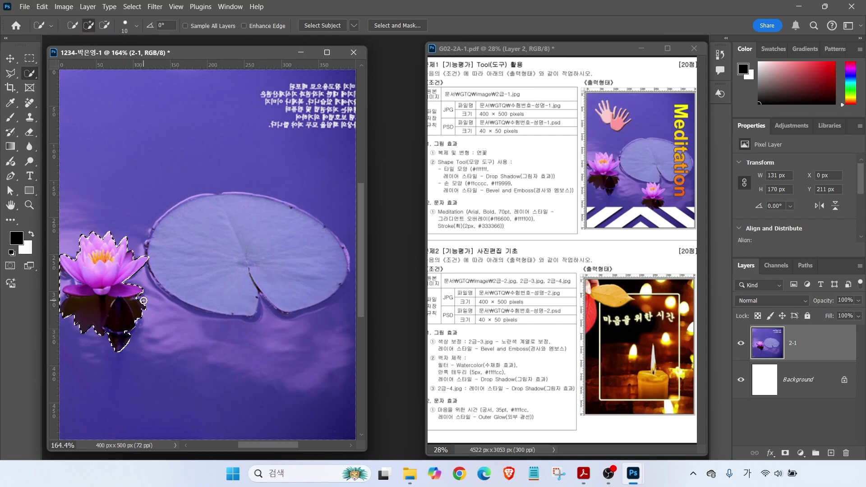
pyautogui.press('alt')
pyautogui.moveTo(131, 129); pyautogui.dragTo(151, 174)
pyautogui.moveTo(237, 129); pyautogui.dragTo(229, 165)
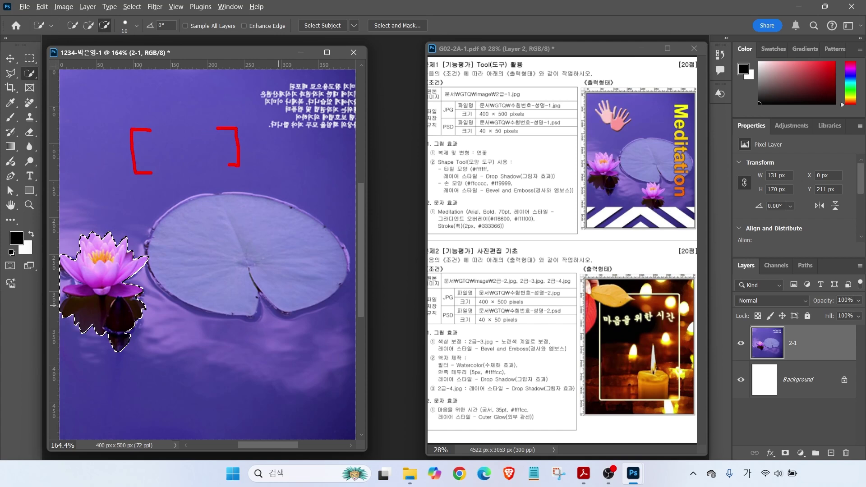
pyautogui.press(']')
pyautogui.press(']')
pyautogui.press(']')
pyautogui.press(']')
pyautogui.press(']')
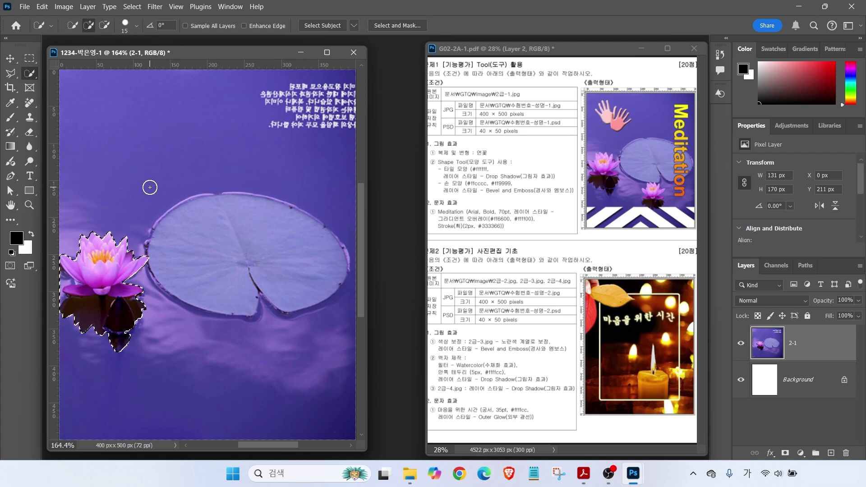
pyautogui.press('[')
pyautogui.press('[')
pyautogui.press('[')
pyautogui.press('[')
pyautogui.press('[')
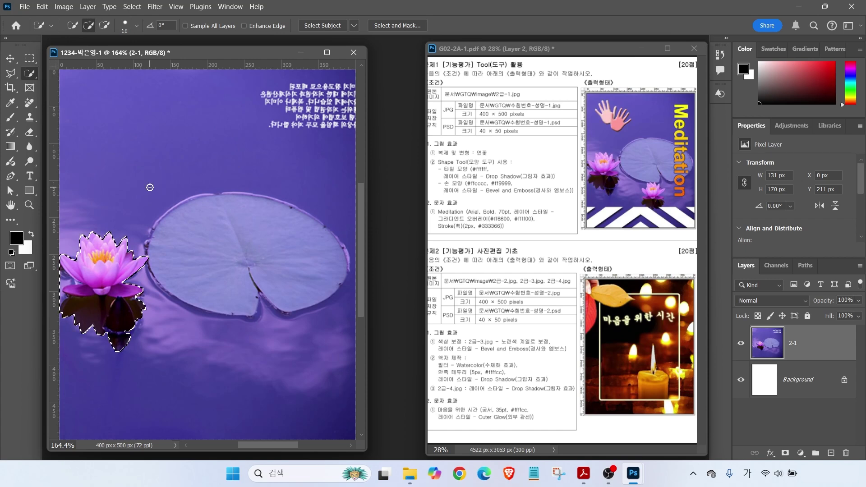
pyautogui.press('alt')
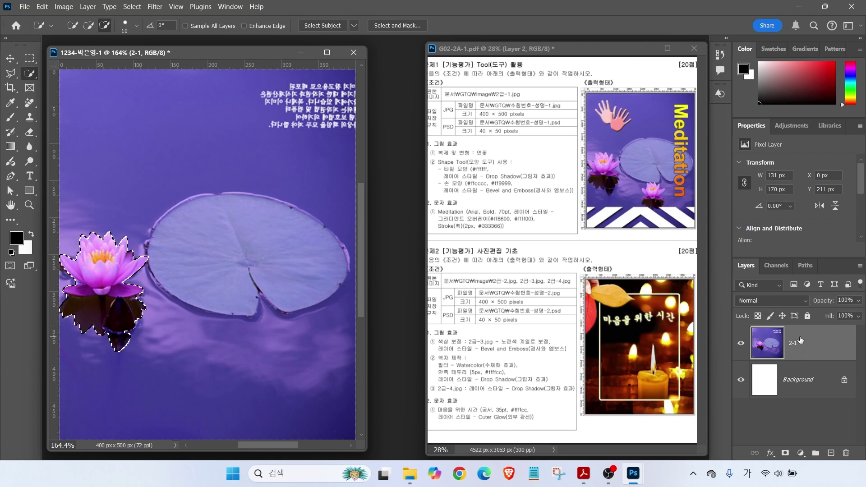
# Copy the selected lotus onto Layer 1 and drag the copy down and right
pyautogui.hotkey('ctrl', 'j')
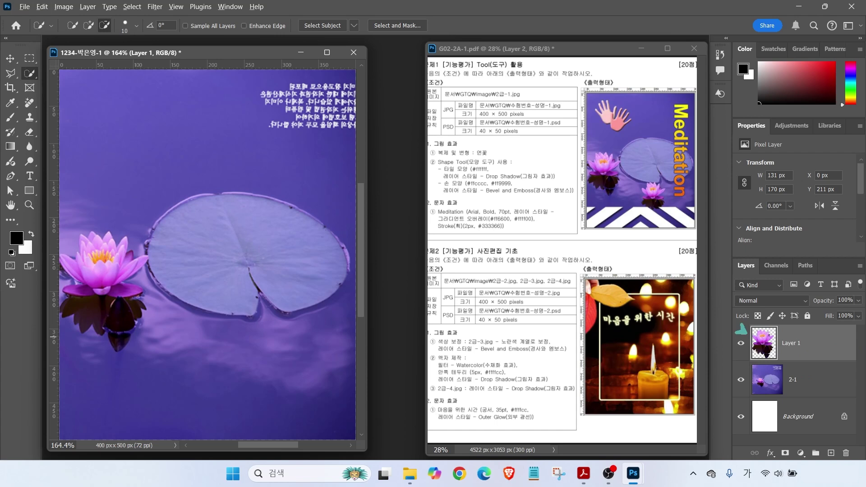
pyautogui.click(10, 58)
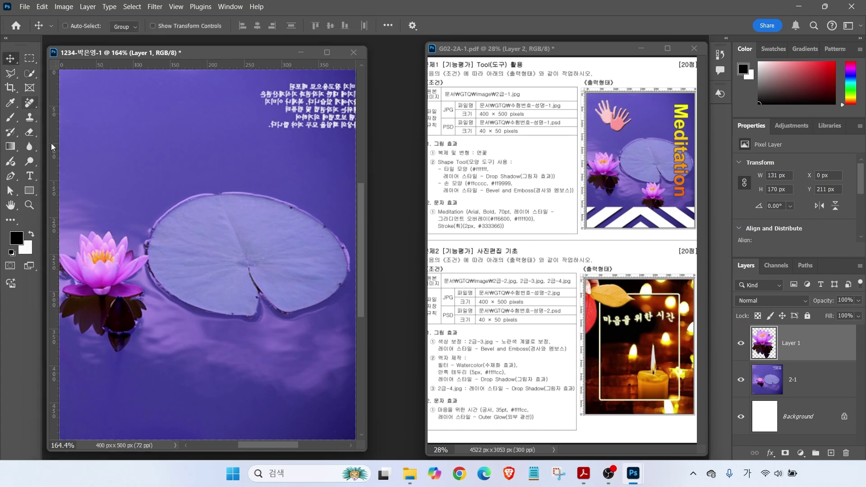
pyautogui.moveTo(113, 267); pyautogui.dragTo(233, 340)
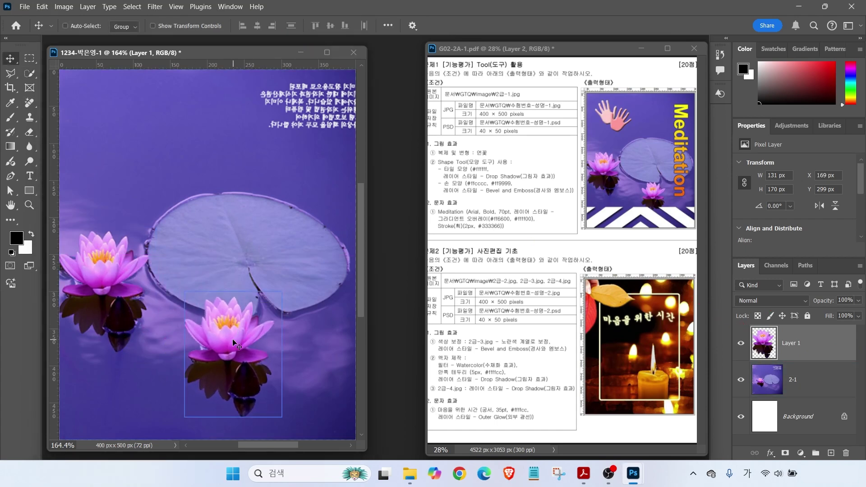
# Scale the lotus copy to about 72% (77 × 100 px) and nudge it into place
pyautogui.click(42, 6)
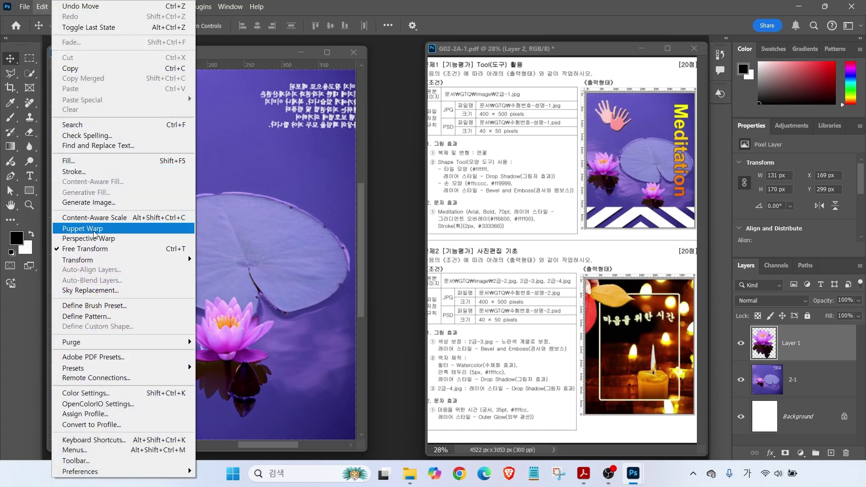
pyautogui.click(163, 249)
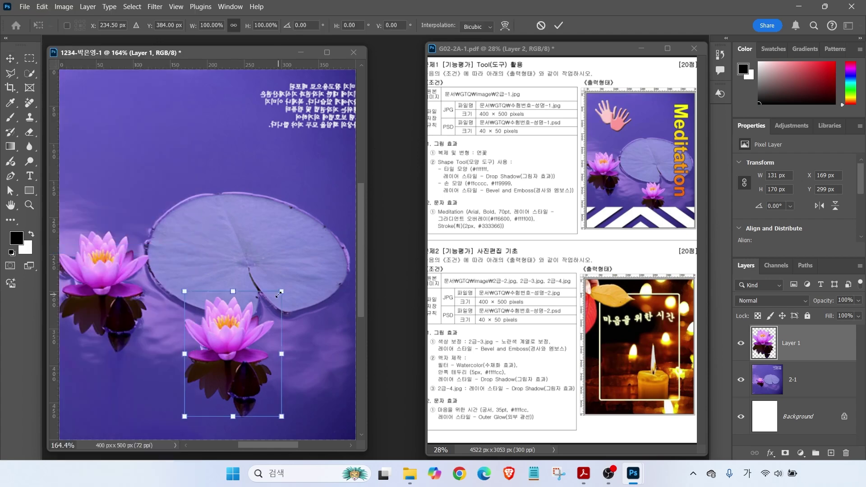
pyautogui.moveTo(280, 293); pyautogui.dragTo(254, 328)
pyautogui.moveTo(222, 364); pyautogui.dragTo(240, 345)
pyautogui.press('Return')
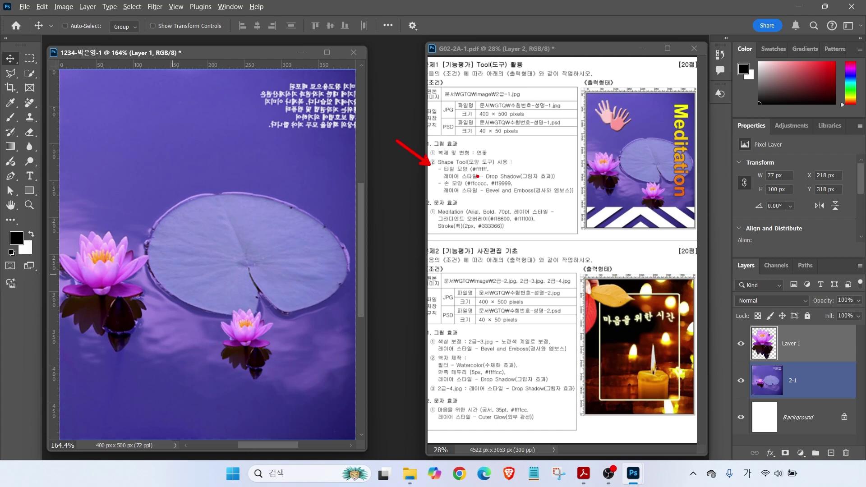
# Switch from the shape tool to the Custom Shape Tool
pyautogui.click(30, 192)
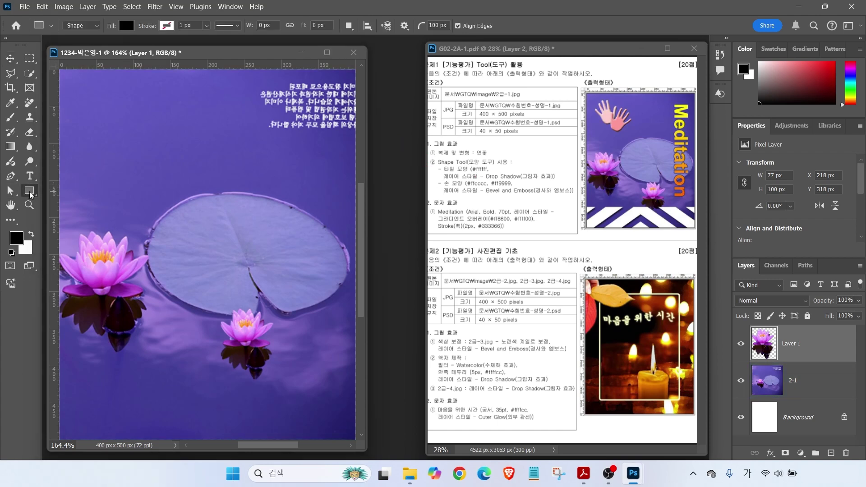
pyautogui.rightClick(30, 193)
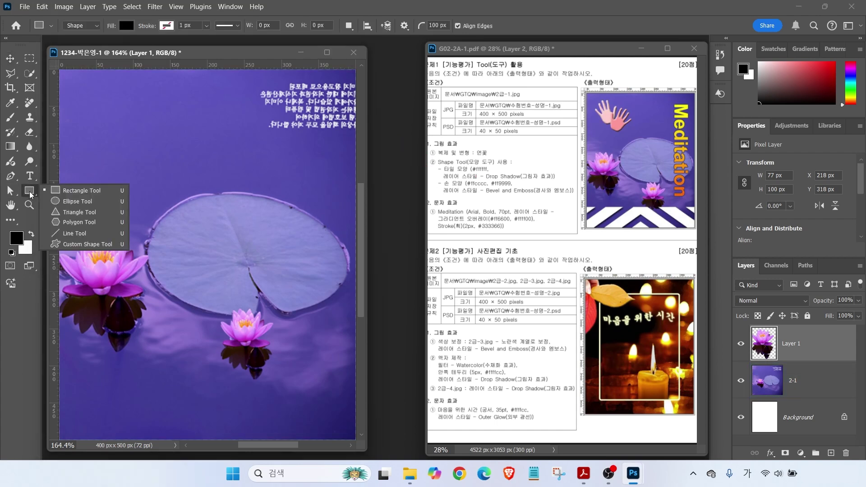
pyautogui.click(71, 244)
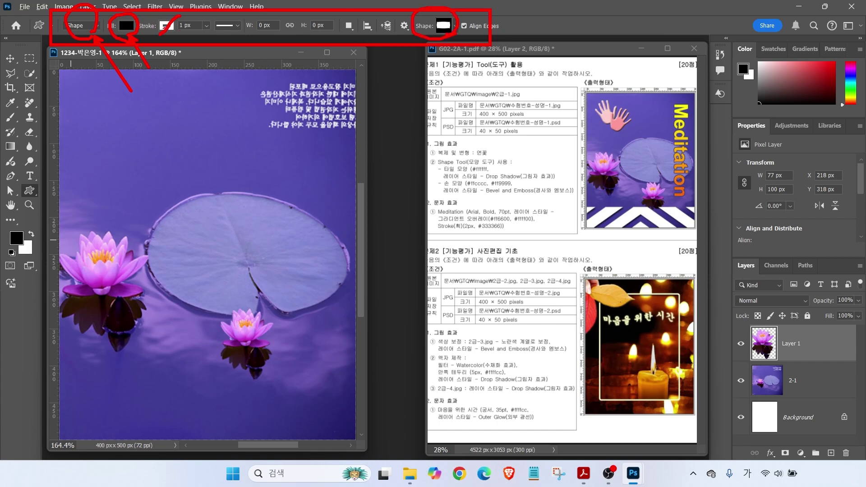
# Browse the shape picker, expanding Legacy Shapes and More and All Legacy Default Shapes
pyautogui.click(447, 27)
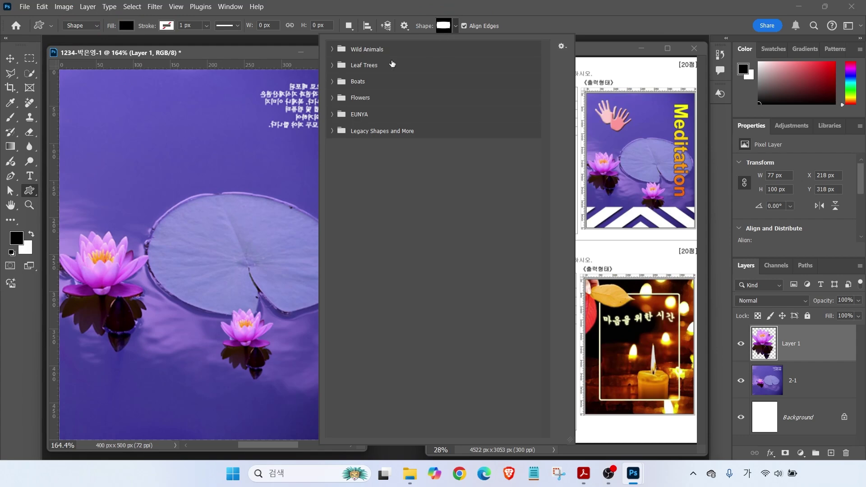
pyautogui.click(333, 114)
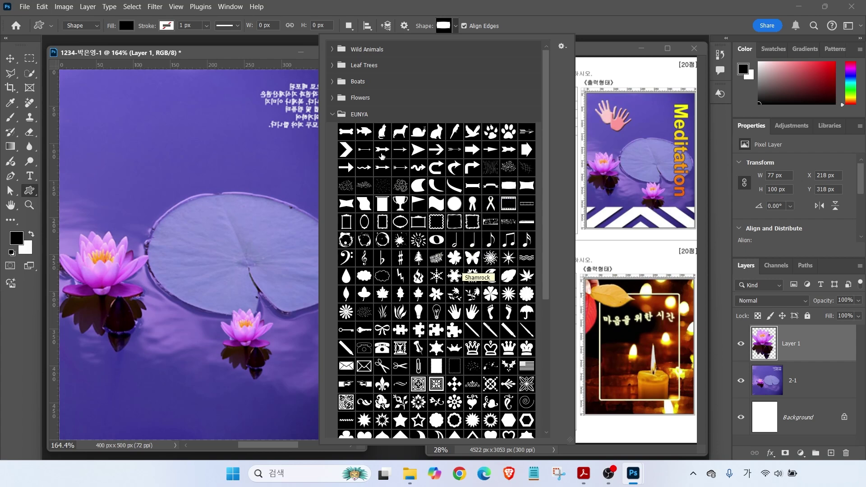
pyautogui.click(333, 115)
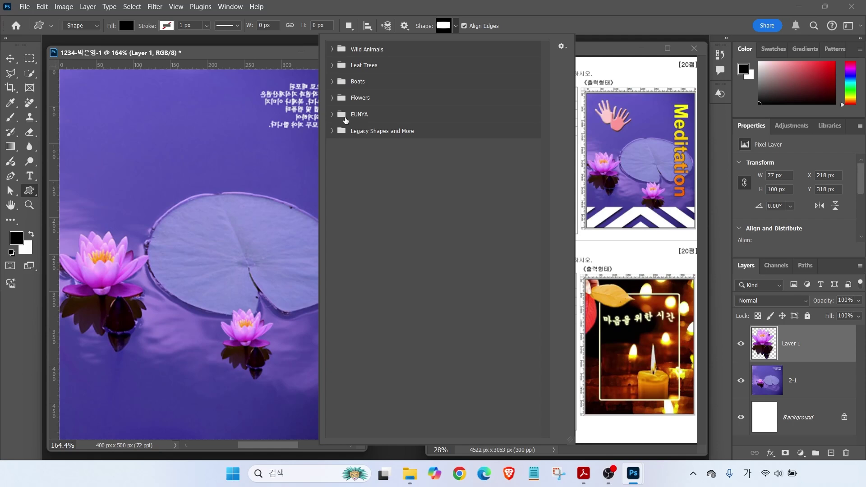
pyautogui.click(333, 132)
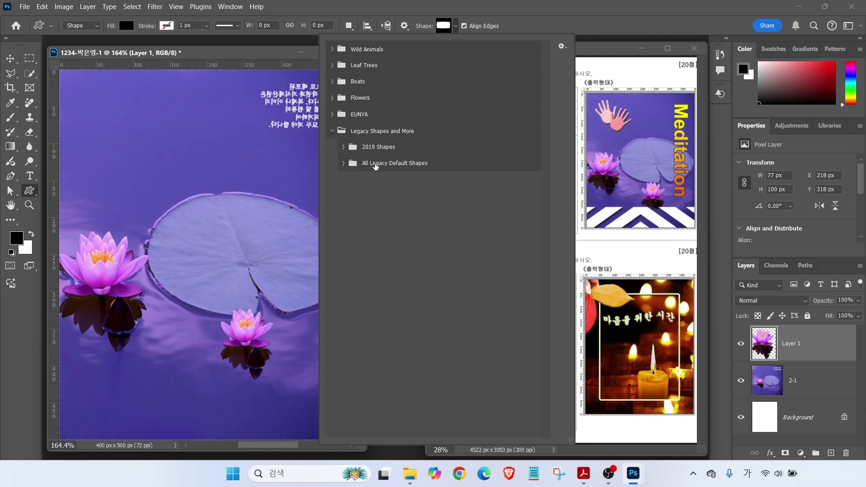
pyautogui.click(344, 164)
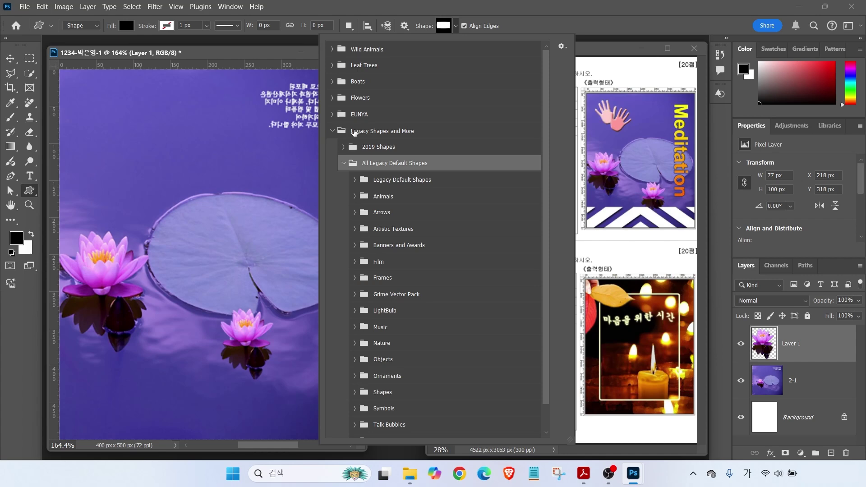
pyautogui.click(294, 7)
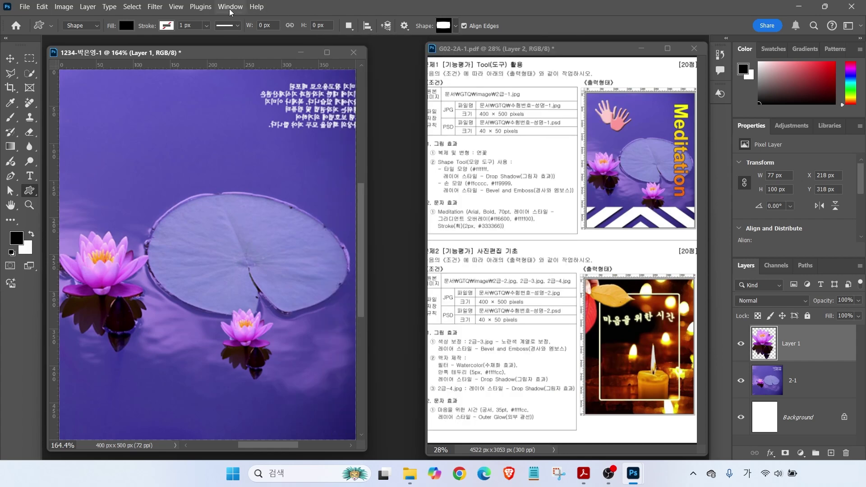
# Add Legacy Shapes and More through the Shapes panel menu, then reopen the shape picker
pyautogui.click(231, 9)
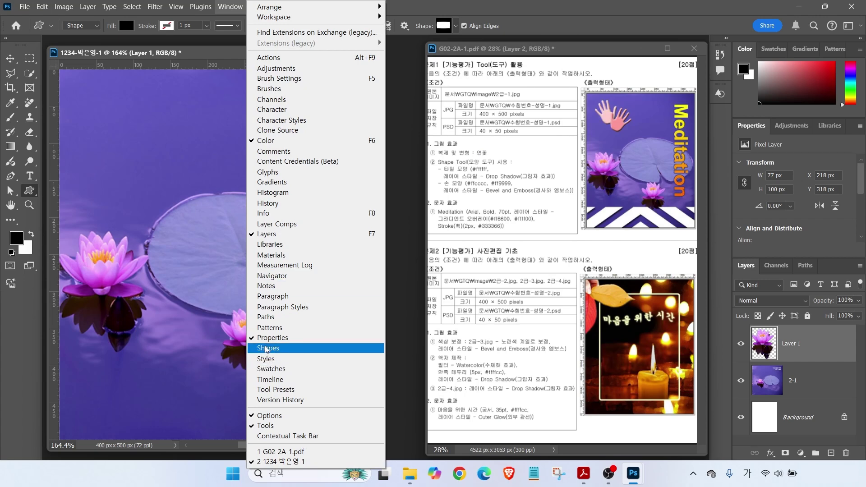
pyautogui.click(267, 349)
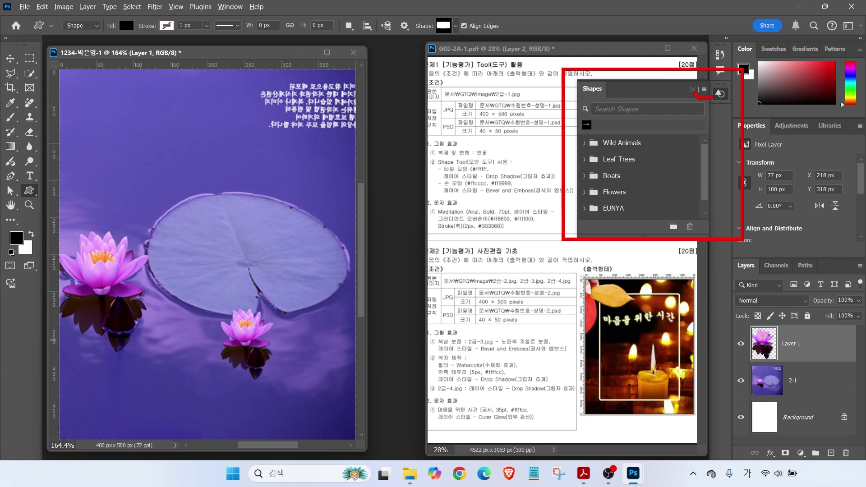
pyautogui.click(704, 90)
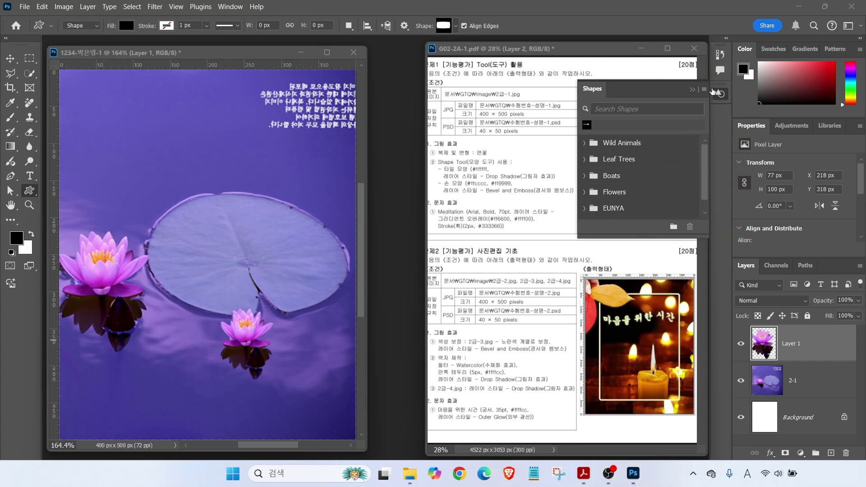
pyautogui.click(735, 254)
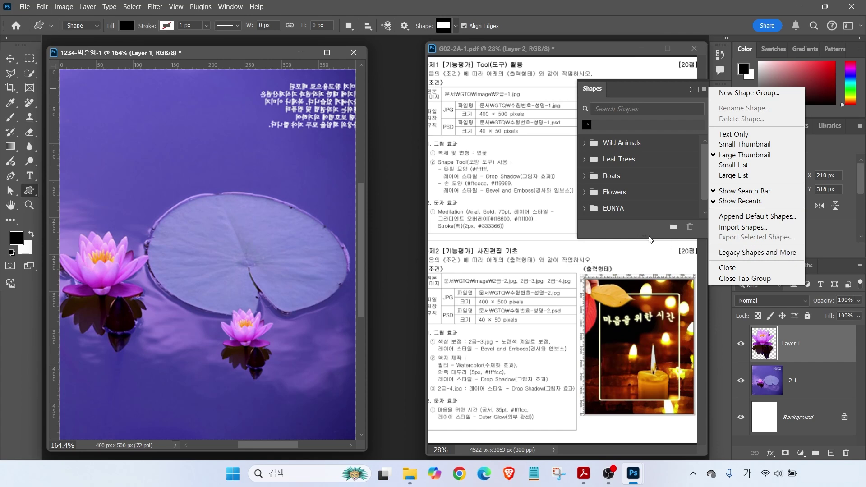
pyautogui.click(631, 233)
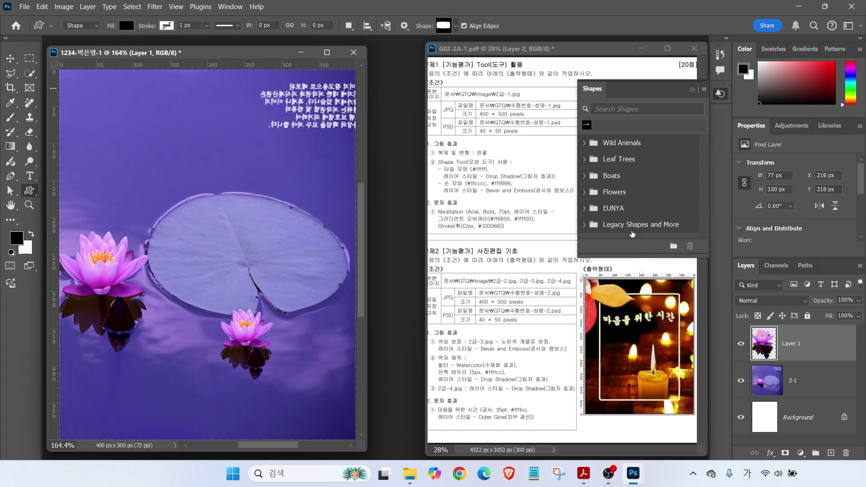
pyautogui.click(693, 90)
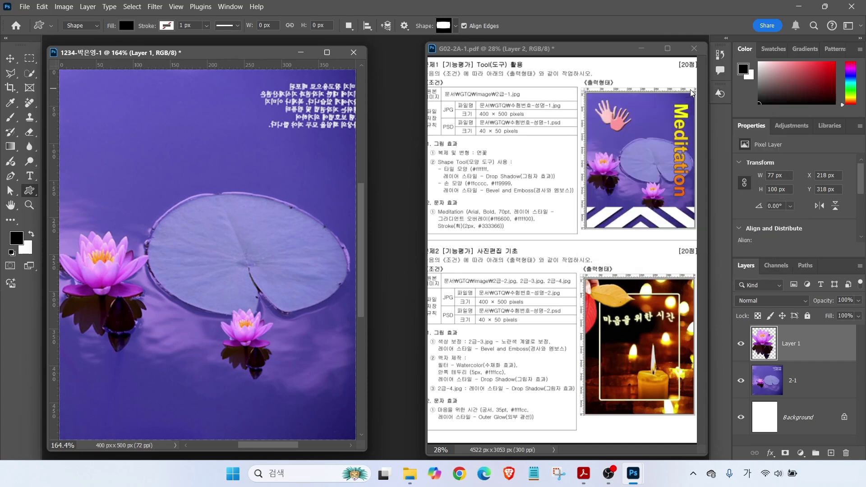
pyautogui.click(455, 27)
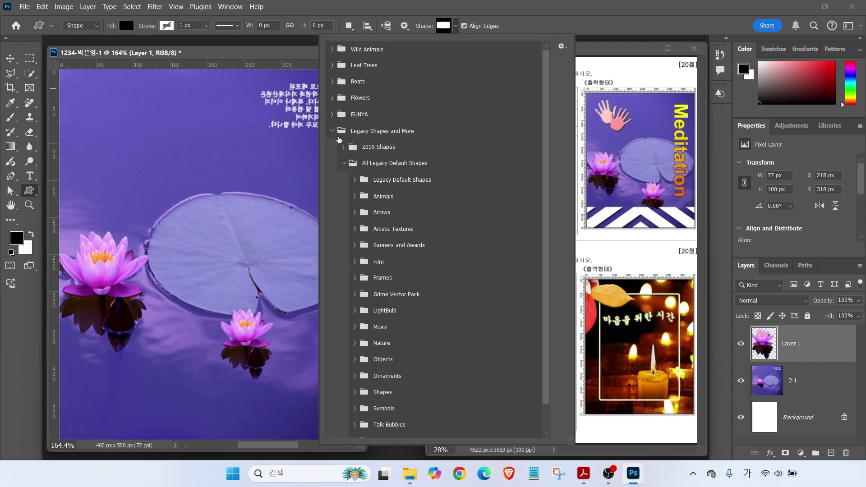
# Expand every All Legacy Default Shapes folder, from Tiles up to Animals, in the picker
pyautogui.click(362, 131)
pyautogui.click(371, 164)
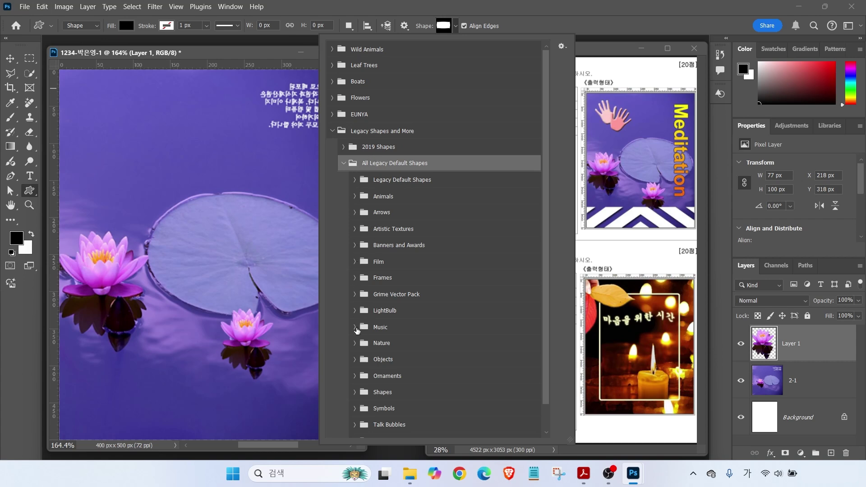
pyautogui.scroll(-1, 399, 378)
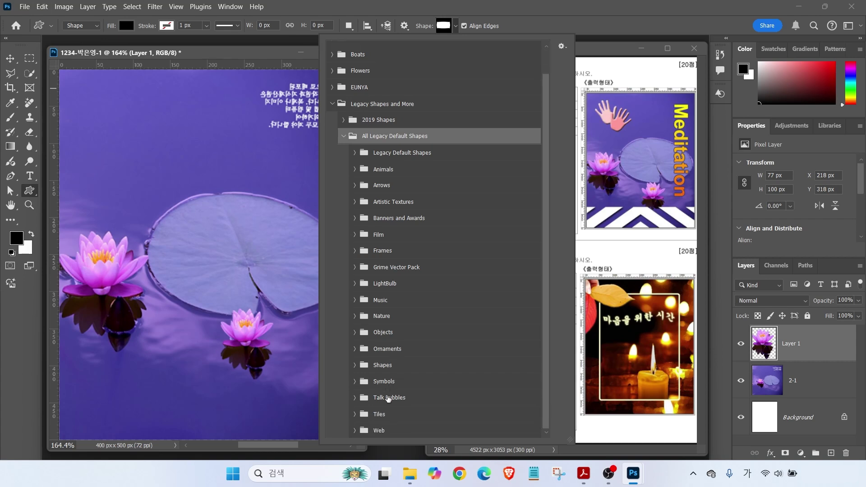
pyautogui.click(355, 426)
pyautogui.click(354, 415)
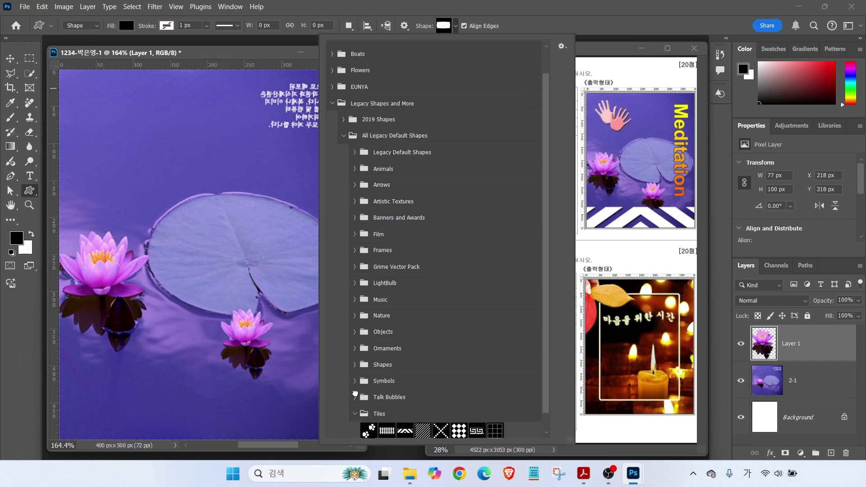
pyautogui.click(356, 397)
pyautogui.click(355, 381)
pyautogui.click(355, 365)
pyautogui.click(356, 349)
pyautogui.click(355, 331)
pyautogui.click(355, 316)
pyautogui.click(355, 299)
pyautogui.click(356, 283)
pyautogui.click(355, 267)
pyautogui.click(355, 250)
pyautogui.click(355, 234)
pyautogui.click(355, 218)
pyautogui.click(355, 202)
pyautogui.click(355, 185)
pyautogui.click(355, 169)
pyautogui.moveTo(546, 179); pyautogui.dragTo(551, 436)
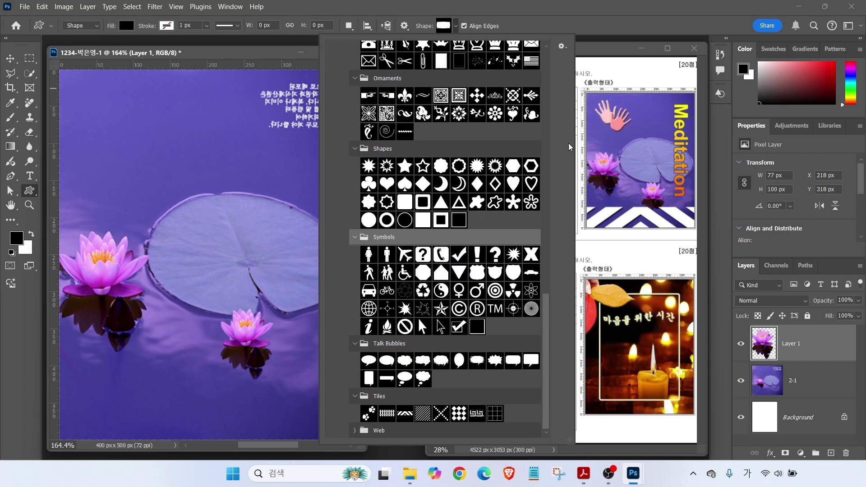
pyautogui.click(610, 111)
pyautogui.scroll(5, 477, 295)
# Draw a black 68 × 76 px hand from the Objects set near the photo's top-left
pyautogui.click(423, 107)
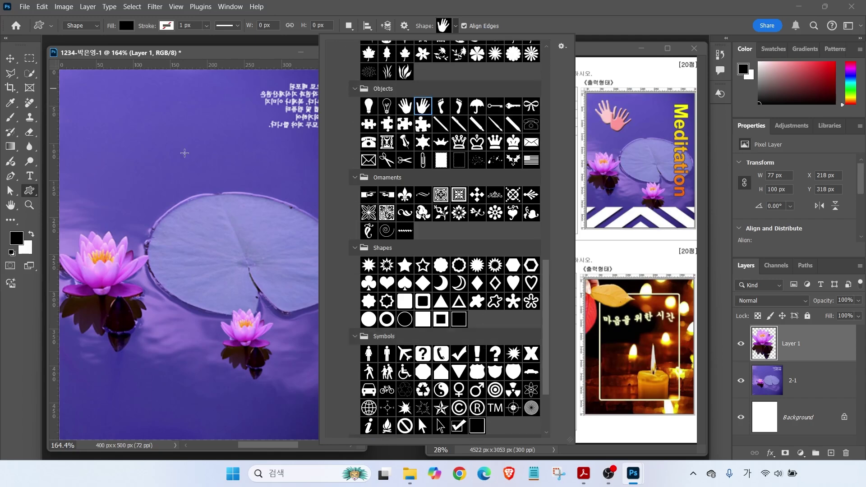
pyautogui.moveTo(150, 108); pyautogui.dragTo(200, 176)
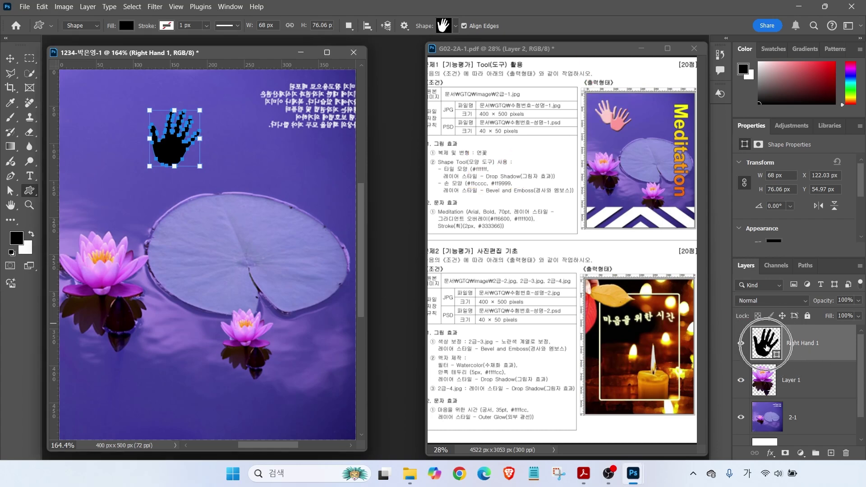
pyautogui.doubleClick(767, 347)
# Enter hex fcc to give Right Hand 1 a light pink #ffcccc fill
pyautogui.moveTo(515, 156); pyautogui.dragTo(519, 213)
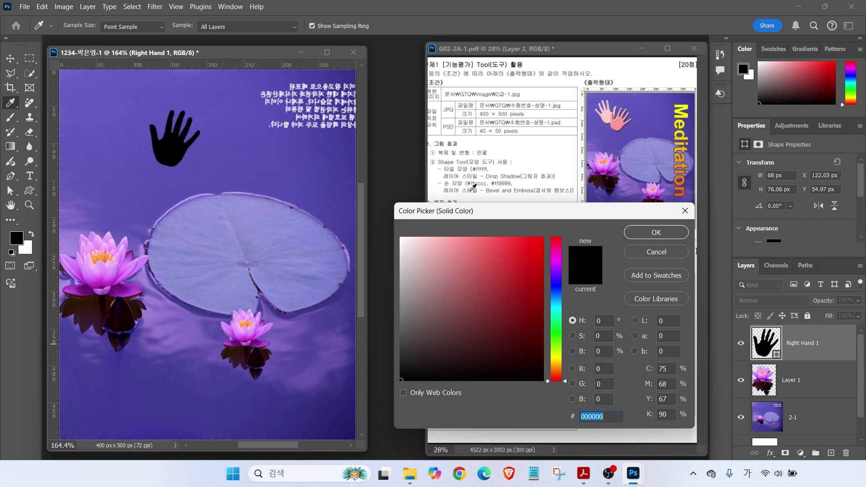
pyautogui.press('alt')
pyautogui.moveTo(602, 408); pyautogui.dragTo(617, 372)
pyautogui.press('Escape')
pyautogui.doubleClick(608, 417)
pyautogui.press('BackSpace')
pyautogui.write('fcc')
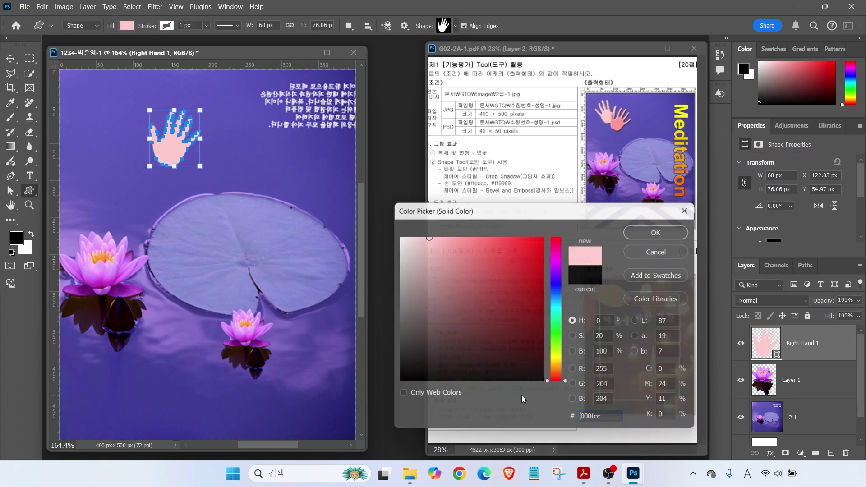
pyautogui.press('Return')
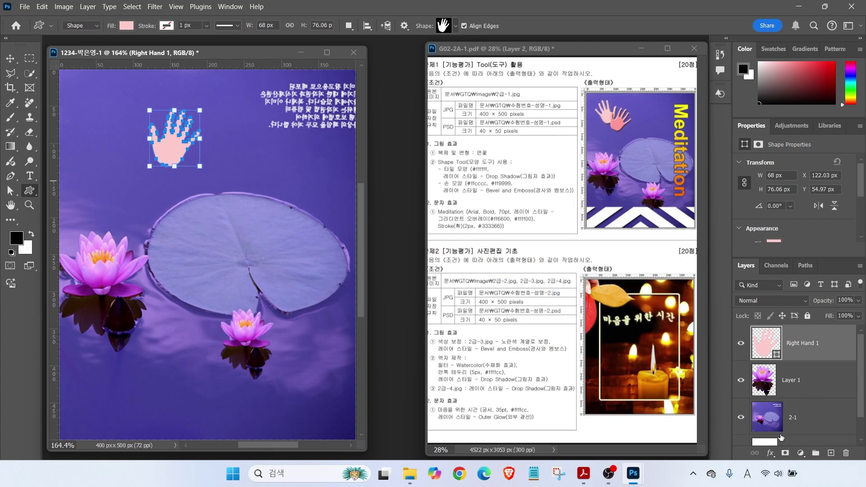
pyautogui.press('alt')
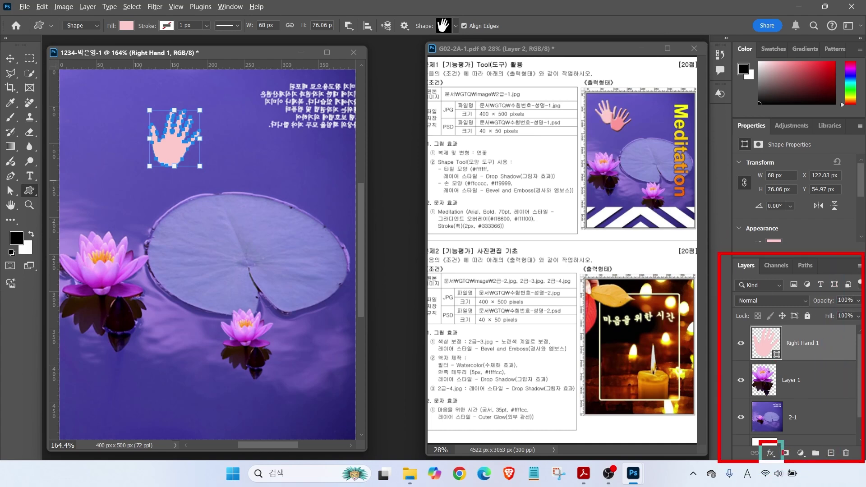
# Apply Bevel & Emboss to the pink hand, then duplicate it as Right Hand 1 copy
pyautogui.click(771, 453)
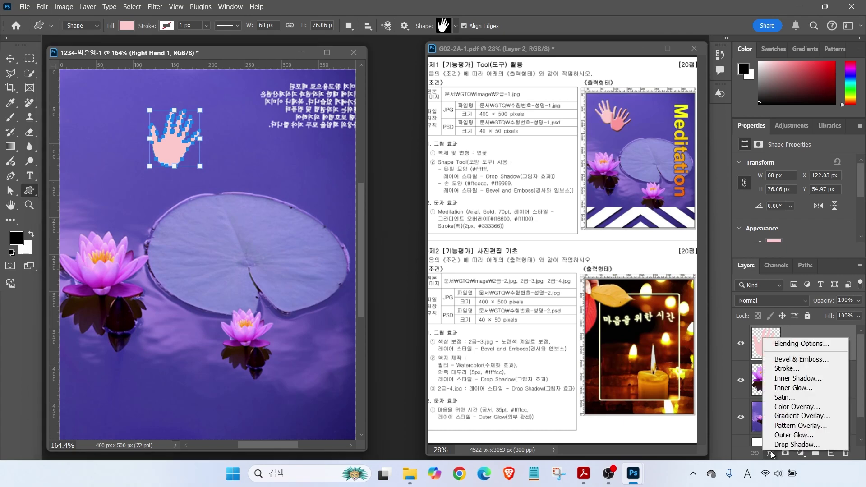
pyautogui.click(789, 360)
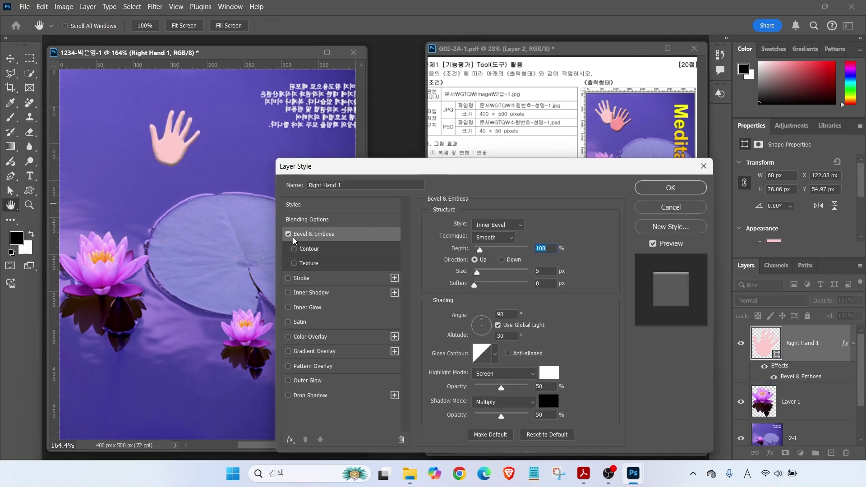
pyautogui.click(288, 234)
pyautogui.click(289, 234)
pyautogui.doubleClick(289, 234)
pyautogui.click(289, 234)
pyautogui.click(288, 234)
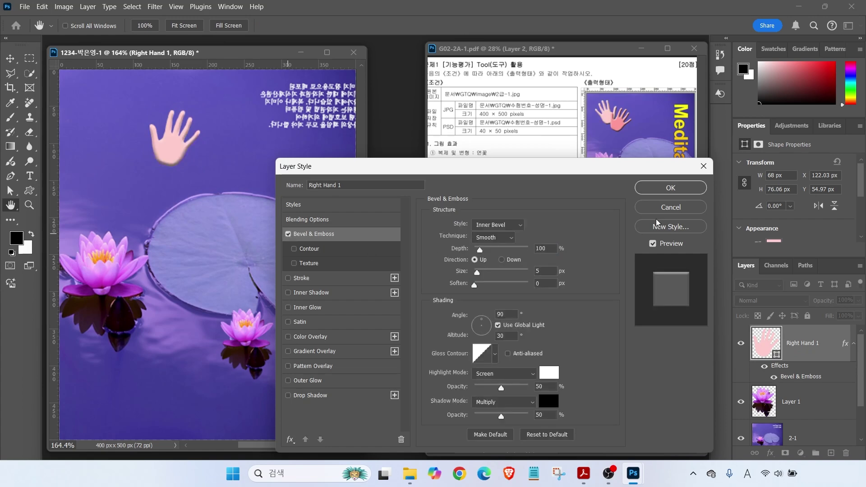
pyautogui.press('Return')
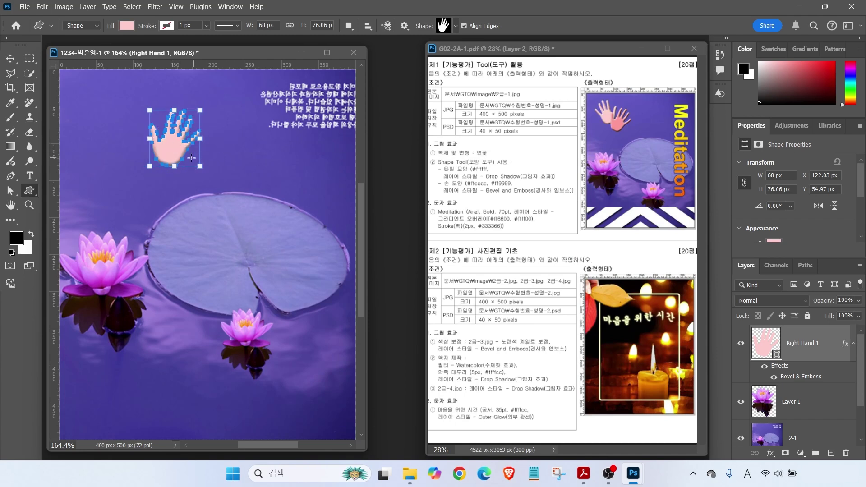
pyautogui.hotkey('ctrl', 'j')
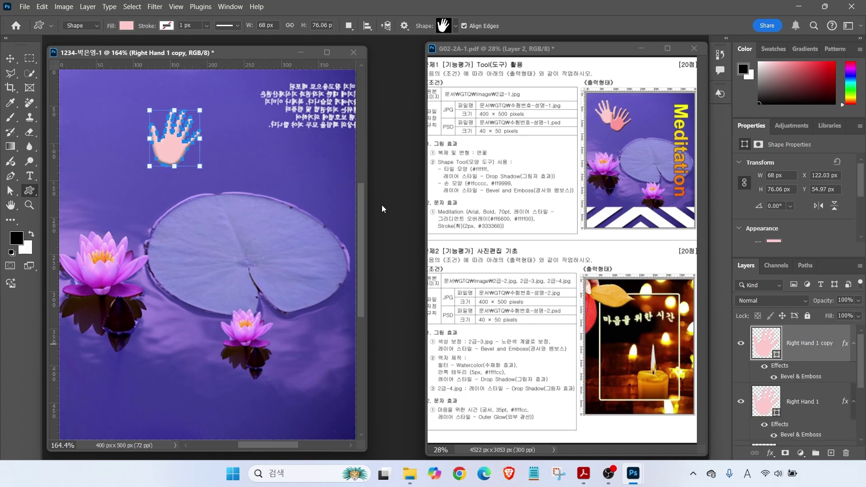
# Move the hand copy left and up, then flip it horizontally
pyautogui.click(10, 58)
pyautogui.moveTo(175, 144); pyautogui.dragTo(119, 121)
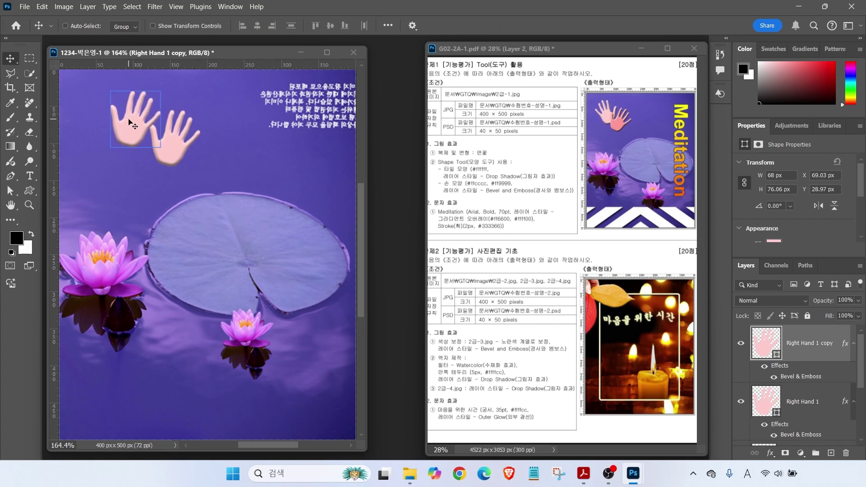
pyautogui.hotkey('ctrl', 't')
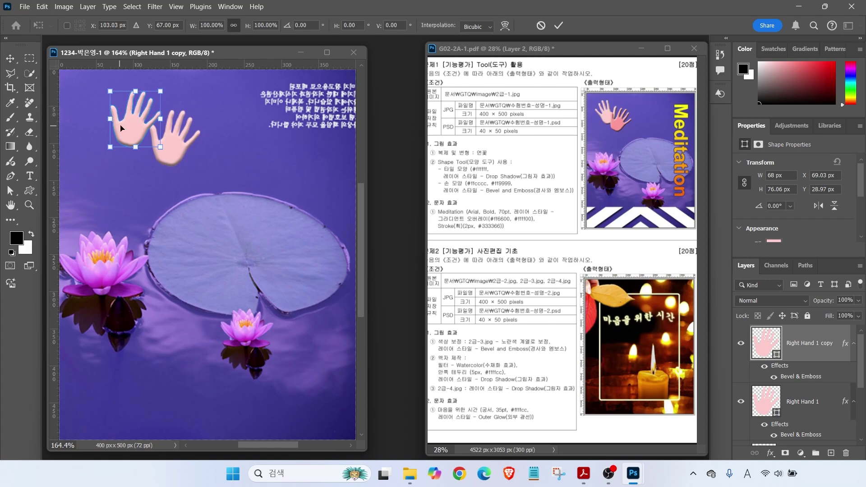
pyautogui.moveTo(167, 84); pyautogui.dragTo(157, 78)
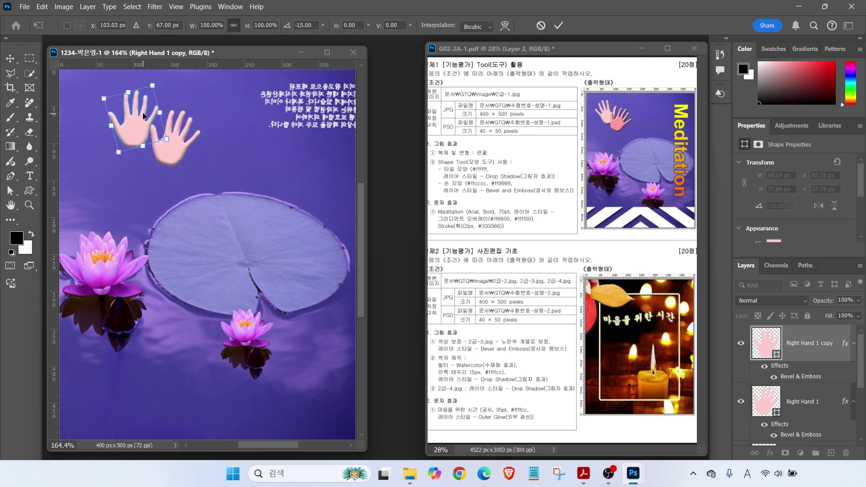
pyautogui.hotkey('ctrl', 'z')
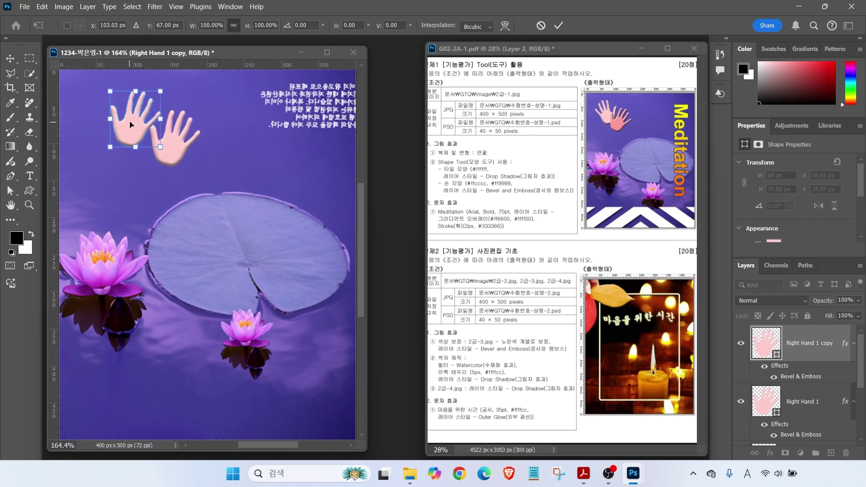
pyautogui.rightClick(132, 124)
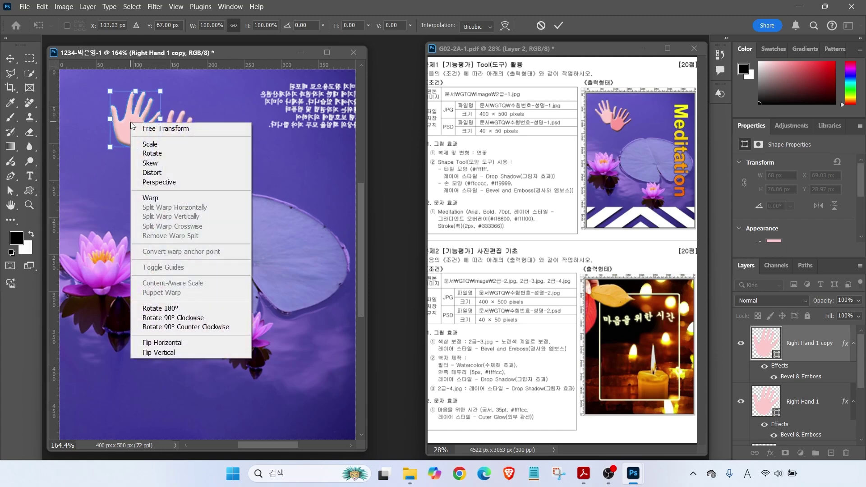
pyautogui.click(164, 343)
pyautogui.press('Return')
# Place the flipped copy and the original Right Hand 1 side by side
pyautogui.moveTo(137, 131); pyautogui.dragTo(113, 129)
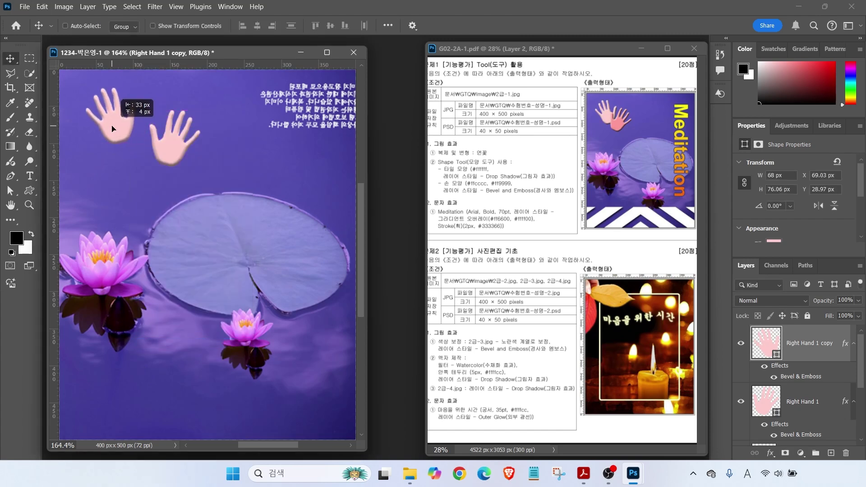
pyautogui.click(791, 402)
pyautogui.moveTo(169, 148); pyautogui.dragTo(146, 140)
# Give Right Hand 1 a deeper pink #ff9999 fill and stack its copy beneath it
pyautogui.doubleClick(767, 401)
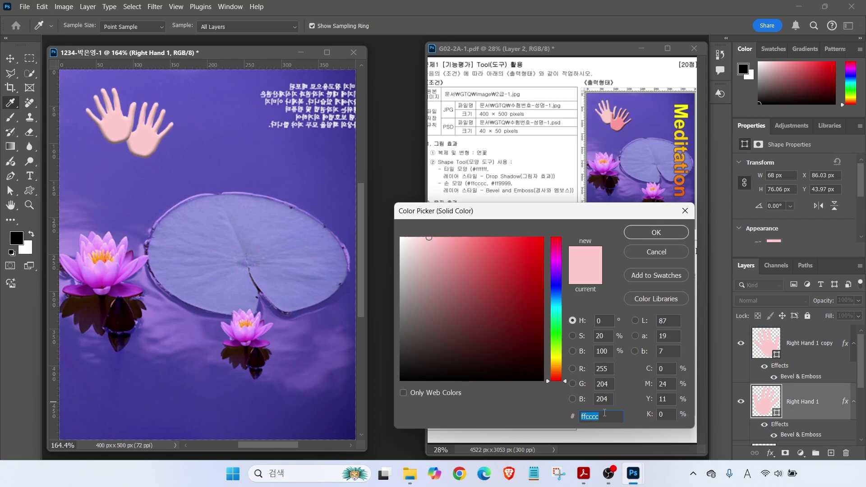
pyautogui.write('f99')
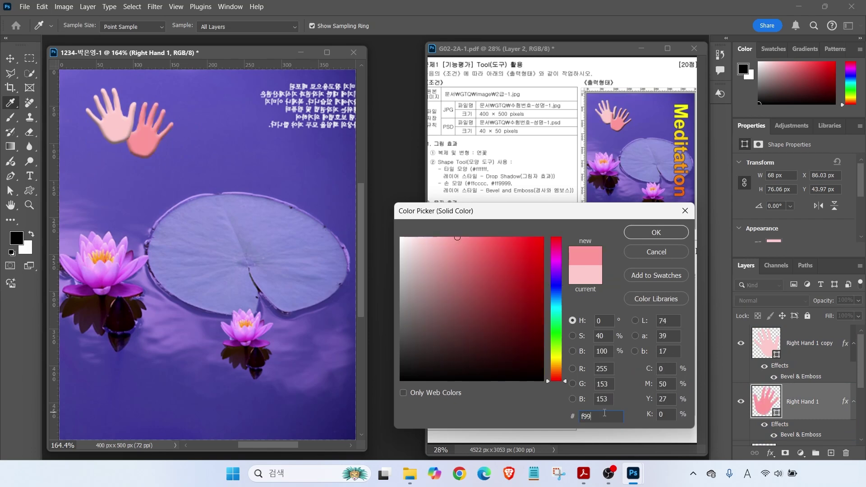
pyautogui.press('Return')
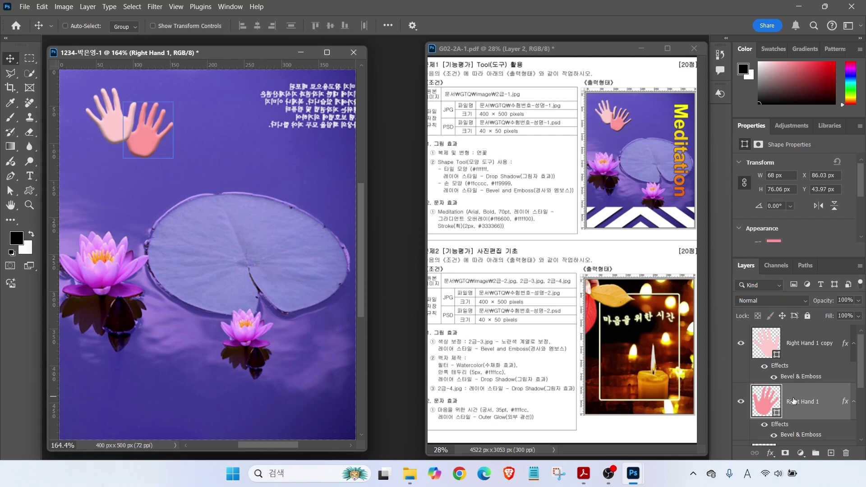
pyautogui.moveTo(797, 345); pyautogui.dragTo(777, 406)
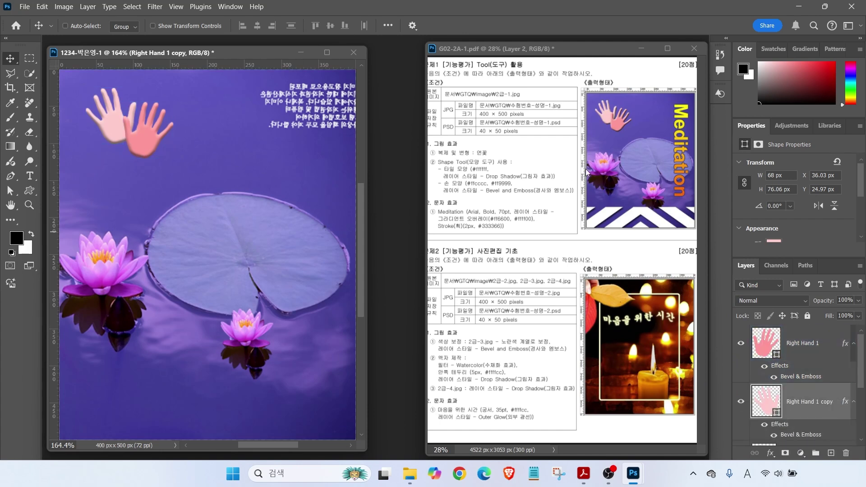
pyautogui.press('ctrl')
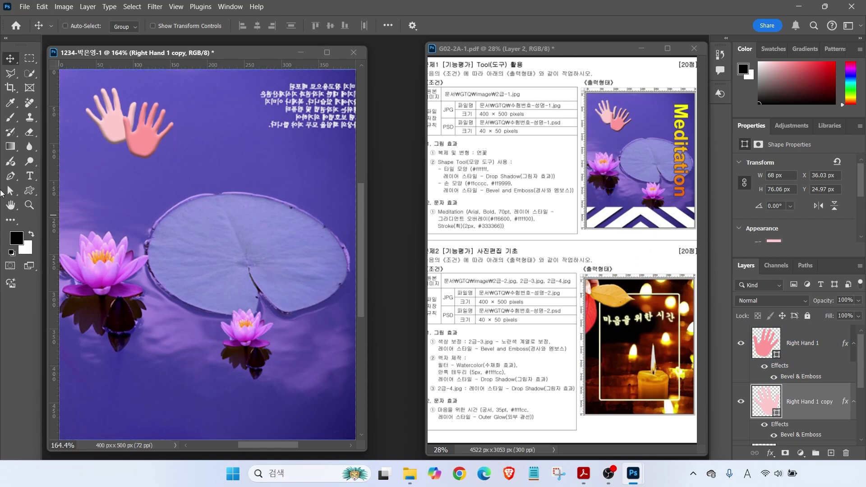
pyautogui.click(28, 190)
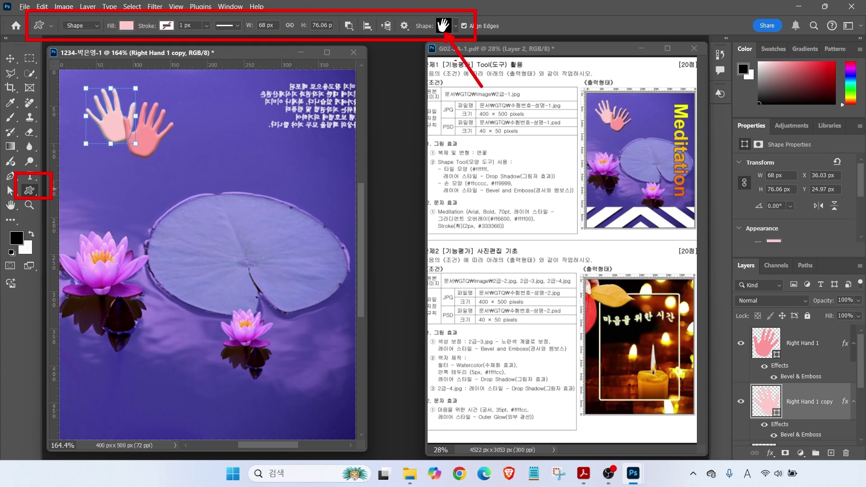
# Draw a chevron shape from the Tiles set on the canvas
pyautogui.click(456, 26)
pyautogui.scroll(-2, 386, 407)
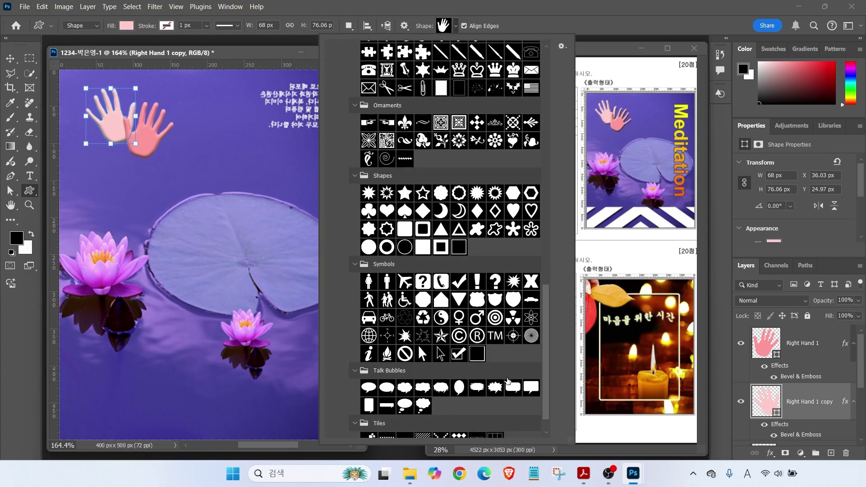
pyautogui.click(405, 413)
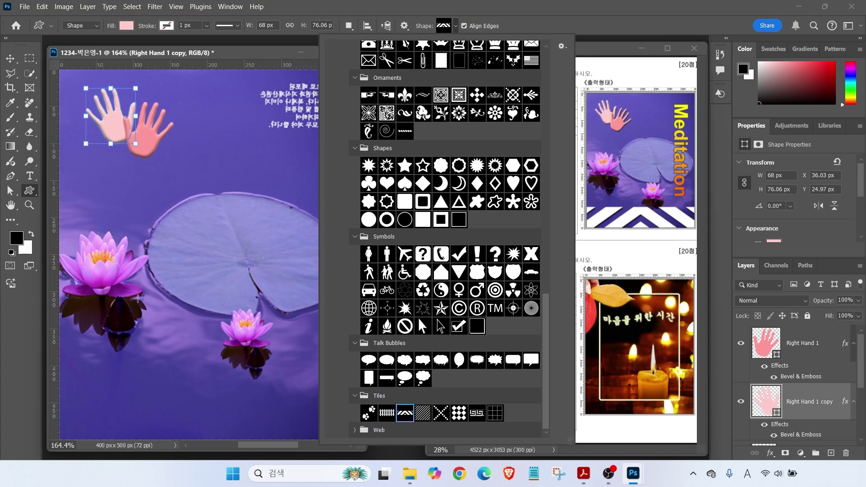
pyautogui.moveTo(82, 208); pyautogui.dragTo(333, 271)
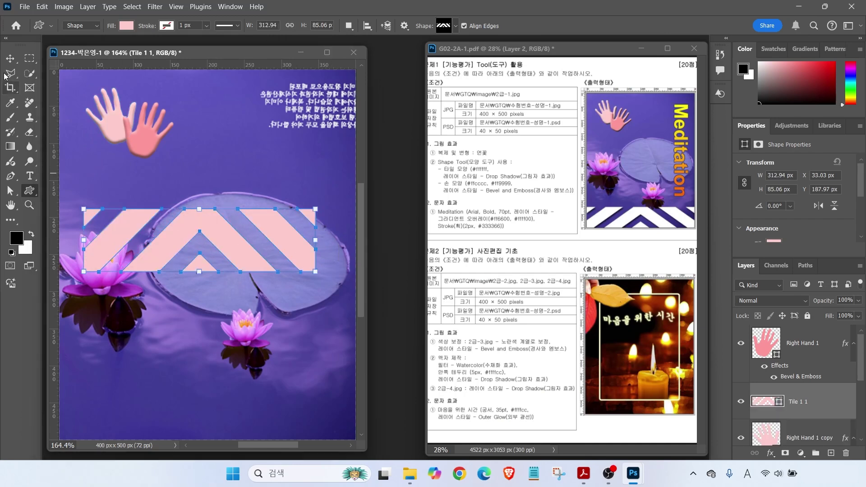
# Move the chevron to the canvas bottom and stretch it to about 400 × 109 px
pyautogui.click(10, 58)
pyautogui.moveTo(180, 239); pyautogui.dragTo(154, 404)
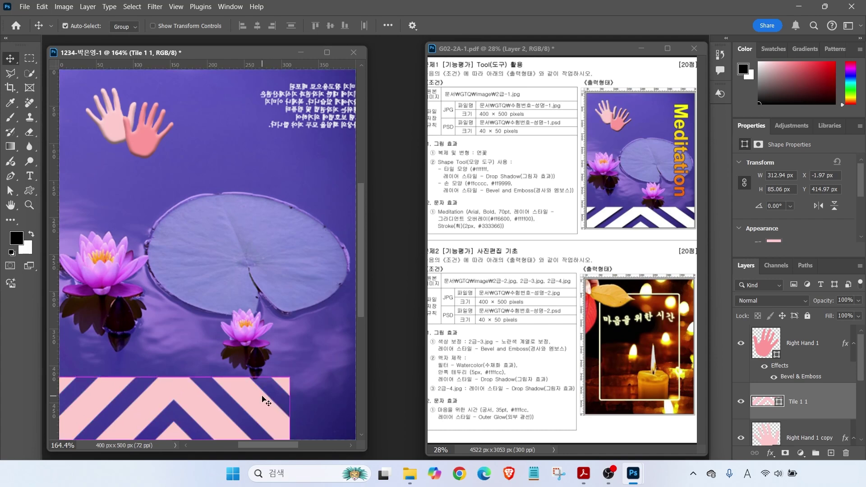
pyautogui.hotkey('ctrl', 't')
pyautogui.moveTo(289, 404); pyautogui.dragTo(410, 316)
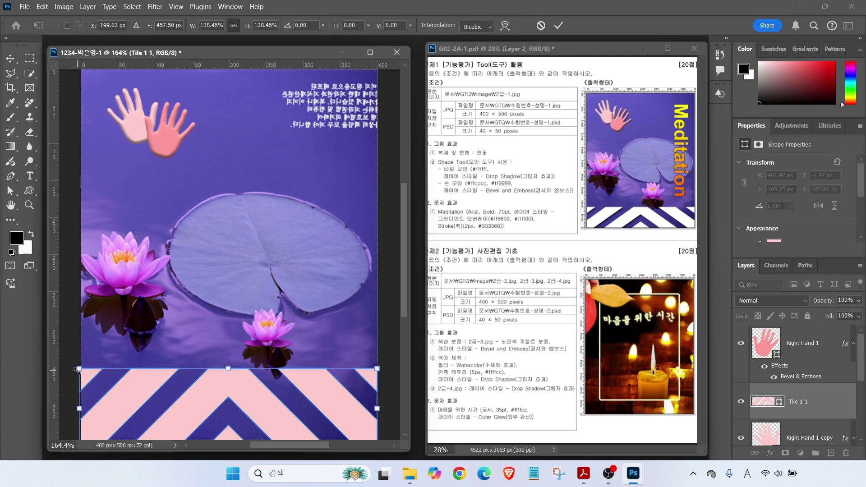
pyautogui.moveTo(227, 366)
pyautogui.mouseDown()
pyautogui.moveTo(228, 294)
pyautogui.moveTo(229, 386)
pyautogui.moveTo(228, 332)
pyautogui.moveTo(228, 369)
pyautogui.mouseUp()
pyautogui.hotkey('ctrl', 'z')
pyautogui.press('Return')
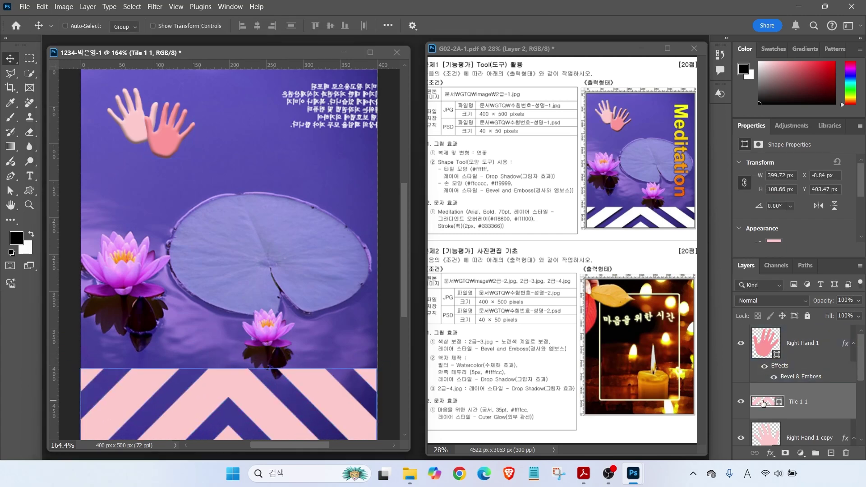
# Fill the chevron tile with white and move Tile 1 1 above Right Hand 1
pyautogui.doubleClick(766, 401)
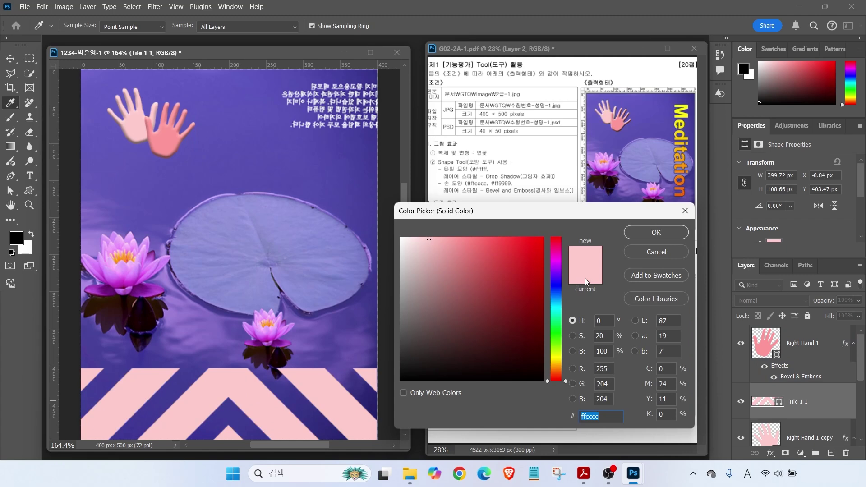
pyautogui.click(401, 237)
pyautogui.click(646, 232)
pyautogui.moveTo(792, 397); pyautogui.dragTo(775, 334)
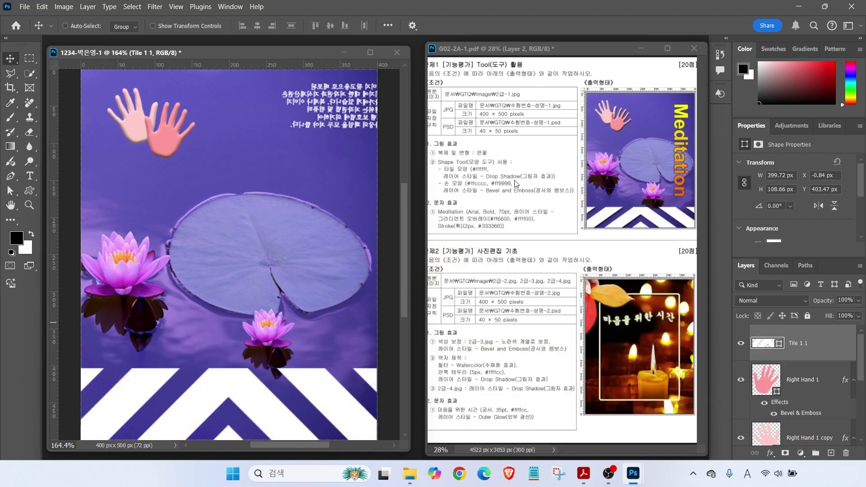
# Add a drop shadow to the tile: 75% opacity, 128° angle, 5 px distance and size
pyautogui.click(772, 454)
pyautogui.click(740, 457)
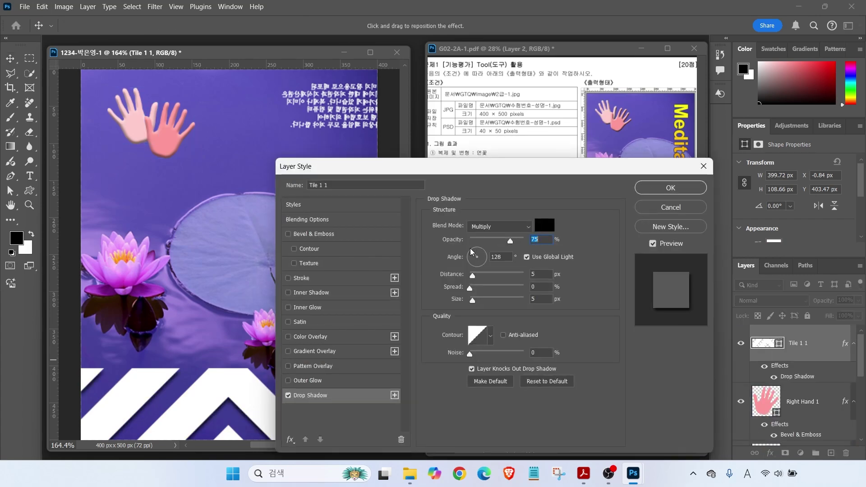
pyautogui.hotkey('alt', 'a')
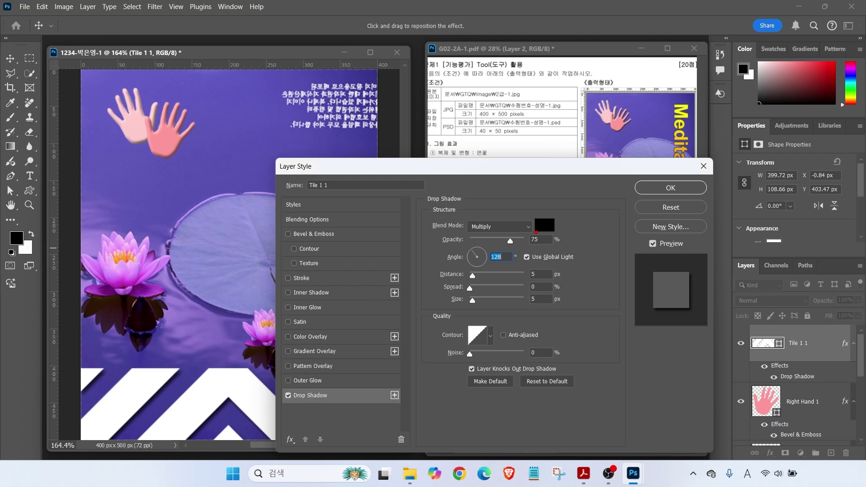
pyautogui.moveTo(541, 237); pyautogui.dragTo(558, 226)
pyautogui.moveTo(456, 249); pyautogui.dragTo(562, 248)
pyautogui.moveTo(530, 283); pyautogui.dragTo(505, 266)
pyautogui.moveTo(568, 300); pyautogui.dragTo(547, 280)
pyautogui.press('Escape')
pyautogui.press('Return')
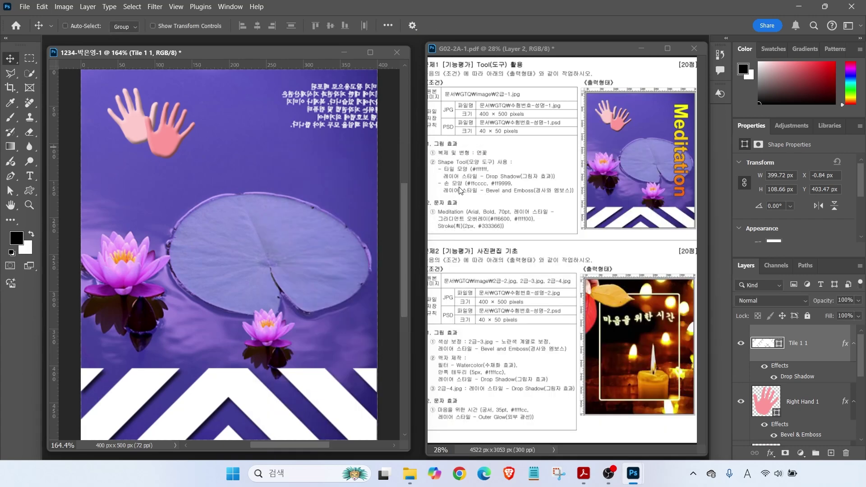
# Type the word 'Meditation' on the canvas as a new text layer
pyautogui.click(30, 175)
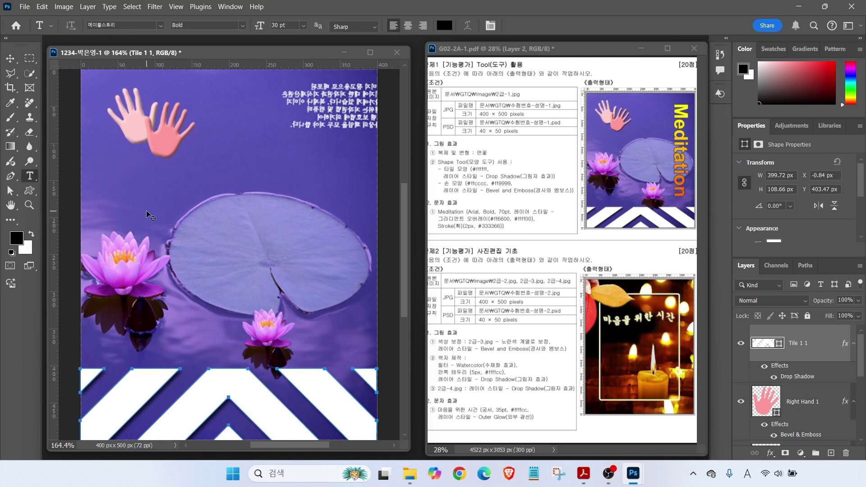
pyautogui.click(163, 198)
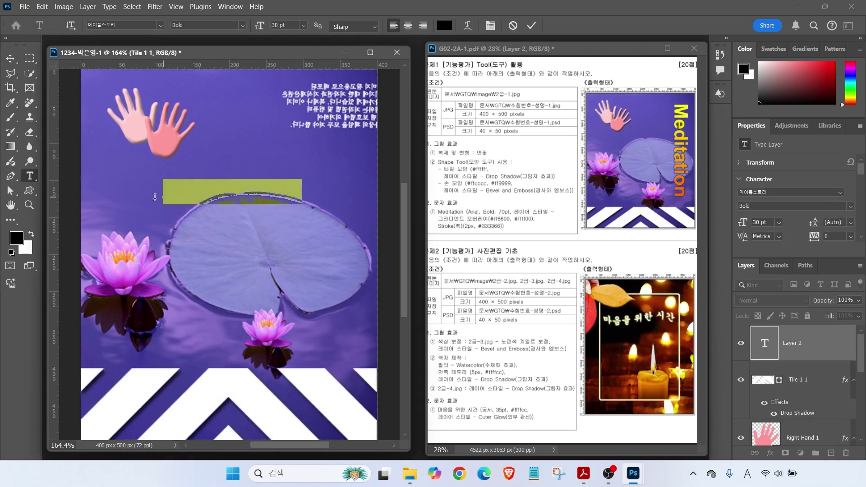
pyautogui.write('Meditation')
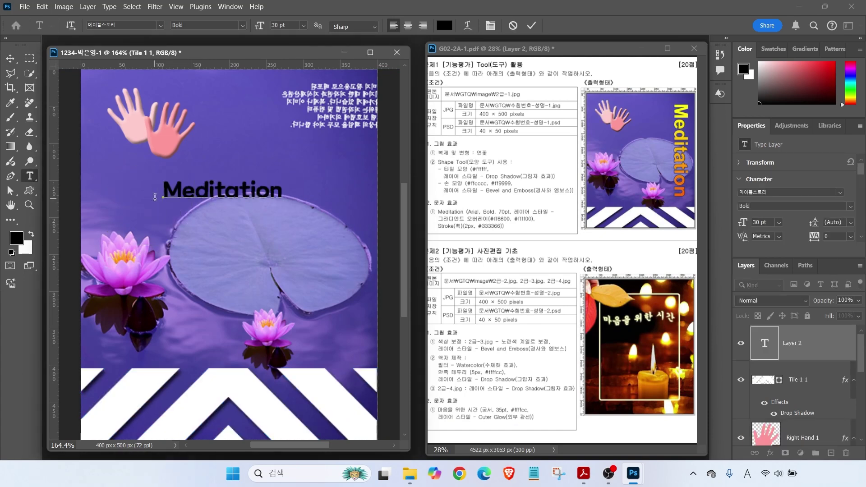
pyautogui.hotkey('ctrl', 'Return')
pyautogui.moveTo(458, 180); pyautogui.dragTo(471, 205)
pyautogui.moveTo(488, 171); pyautogui.dragTo(488, 204)
pyautogui.moveTo(552, 186); pyautogui.dragTo(524, 209)
pyautogui.press('Escape')
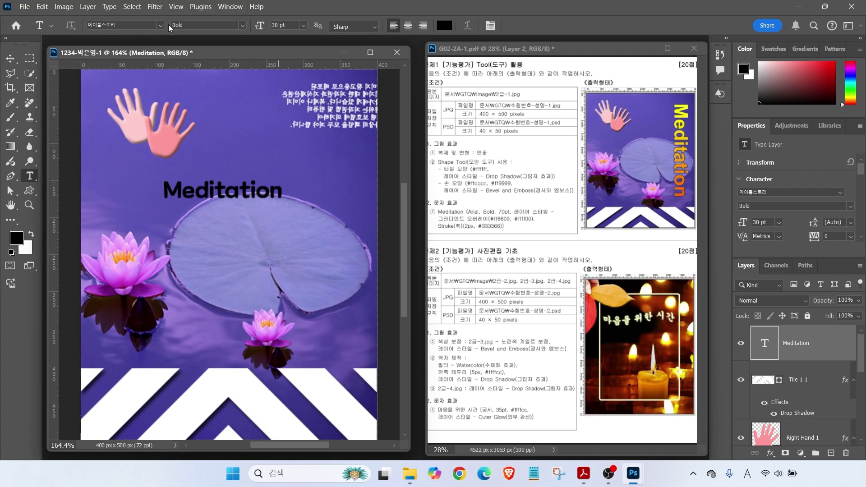
# Set the Meditation text to Arial Bold at 70 pt
pyautogui.click(158, 25)
pyautogui.write('바탕')
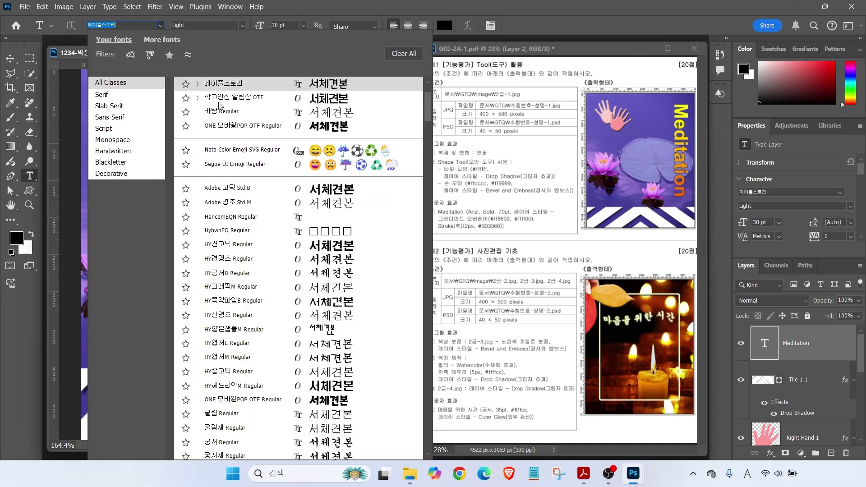
pyautogui.scroll(3, 416, 139)
pyautogui.click(325, 127)
pyautogui.click(243, 27)
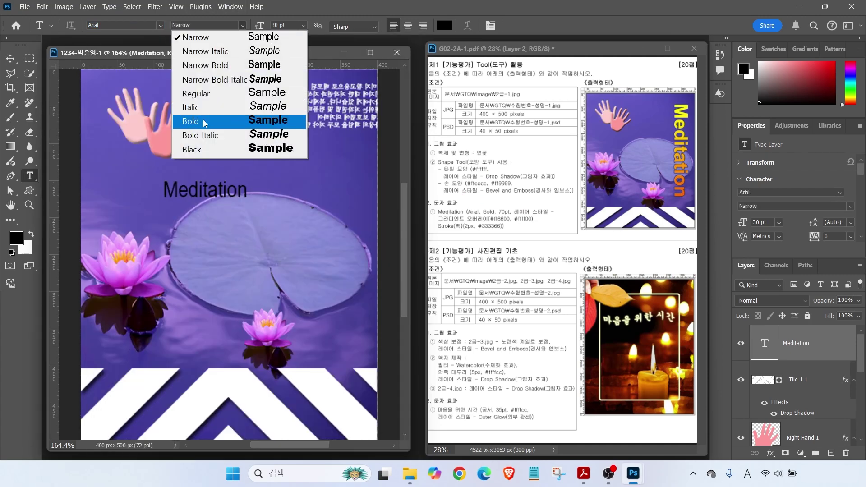
pyautogui.click(208, 121)
pyautogui.click(261, 23)
pyautogui.write('70')
pyautogui.press('Return')
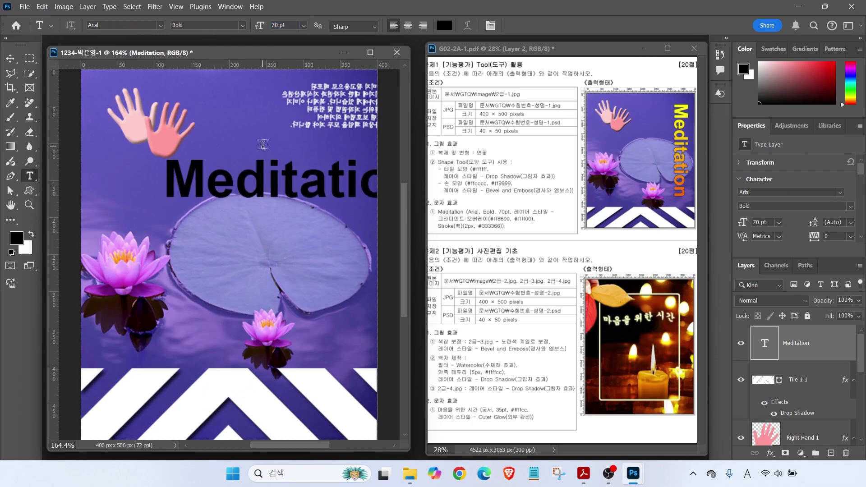
# Rotate the Meditation text 90° so it runs vertically down the right side
pyautogui.hotkey('ctrl', 't')
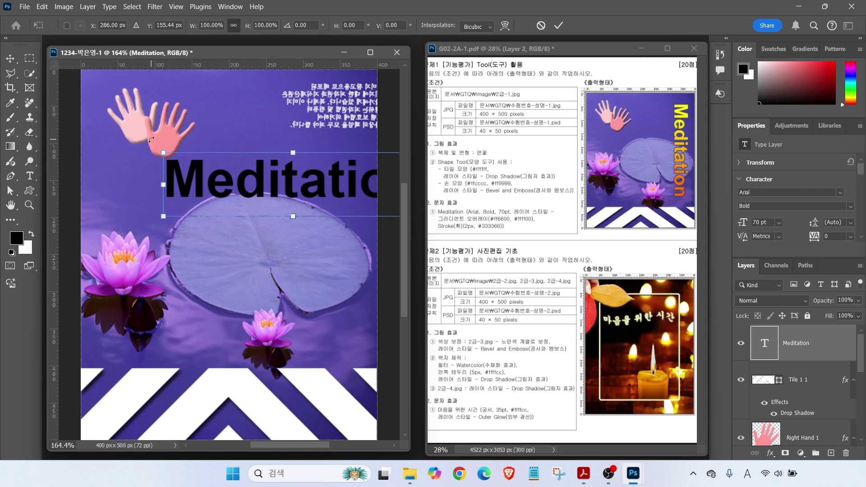
pyautogui.moveTo(179, 159)
pyautogui.mouseDown()
pyautogui.moveTo(156, 164)
pyautogui.moveTo(155, 139)
pyautogui.moveTo(179, 146)
pyautogui.moveTo(143, 163)
pyautogui.mouseUp()
pyautogui.press('Escape')
pyautogui.moveTo(161, 144); pyautogui.dragTo(339, 196)
pyautogui.press('Return')
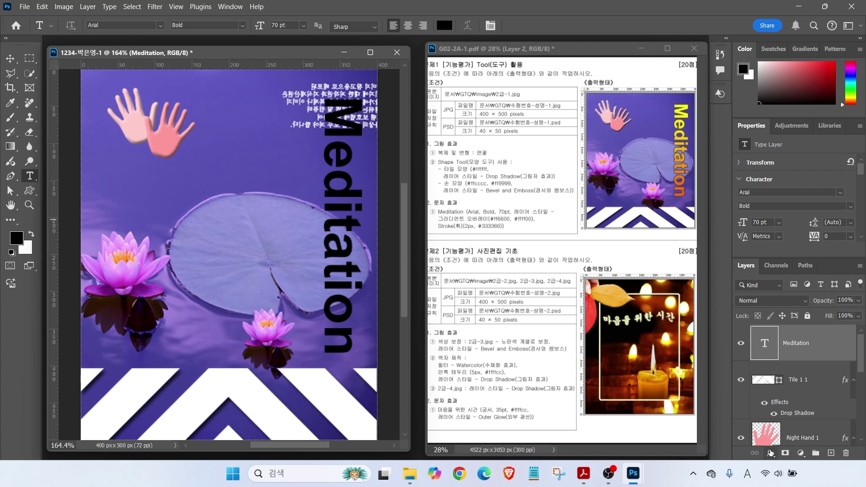
pyautogui.click(771, 452)
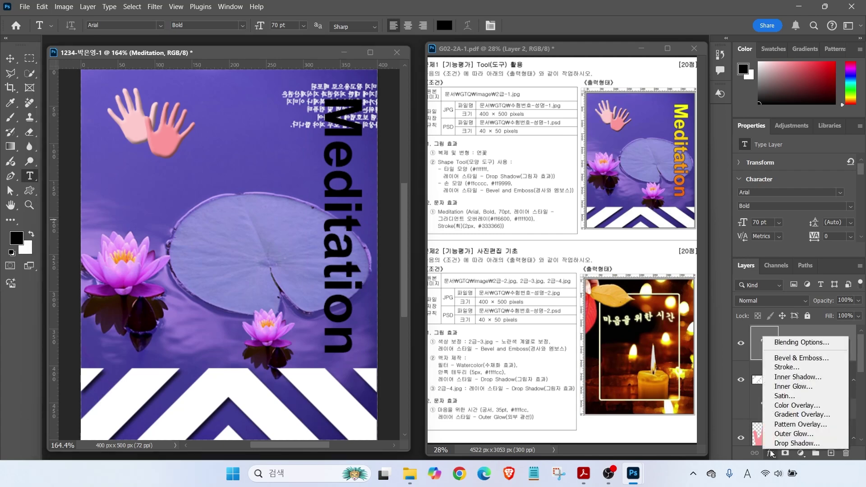
# Add a gradient overlay to Meditation and remove the gradient's middle green stop
pyautogui.click(785, 415)
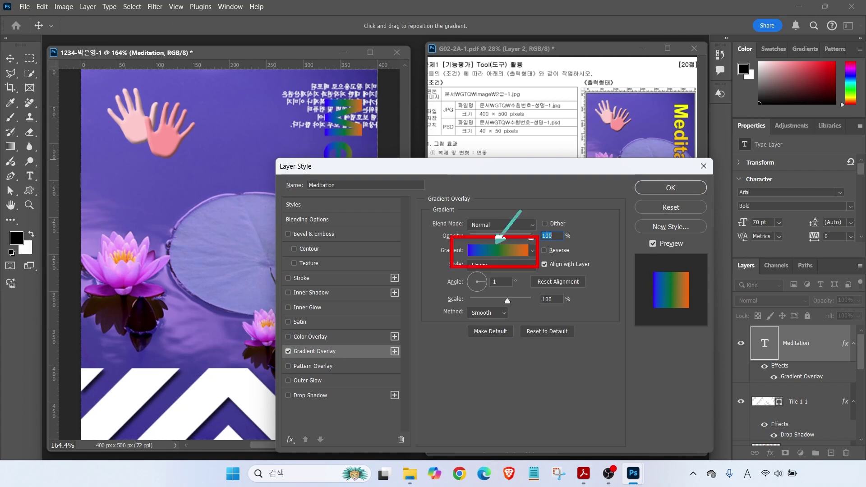
pyautogui.click(495, 254)
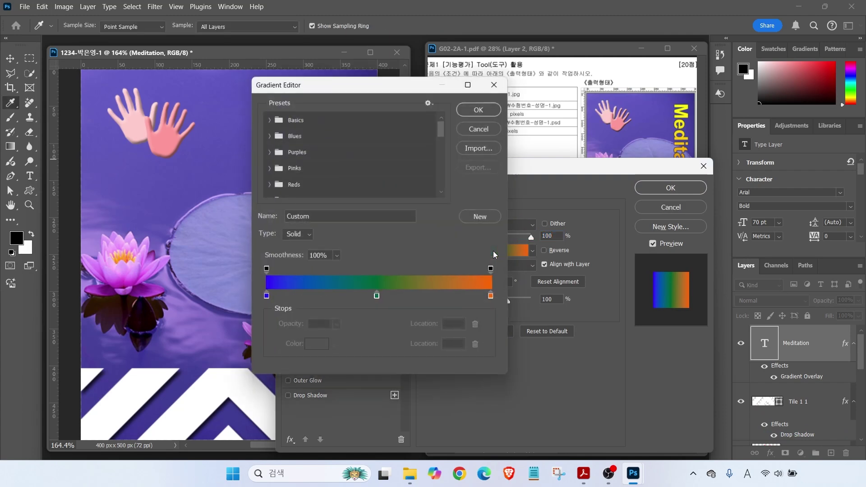
pyautogui.click(305, 83)
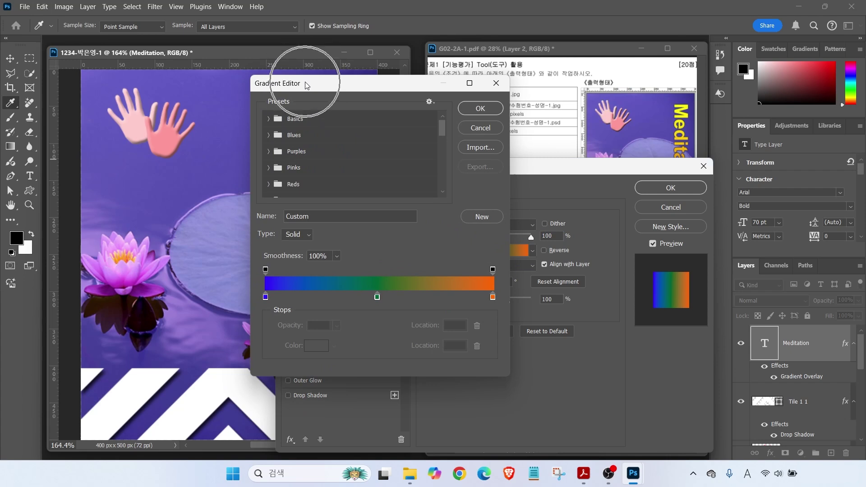
pyautogui.hotkey('alt', '2')
pyautogui.moveTo(288, 320)
pyautogui.mouseDown()
pyautogui.moveTo(243, 302)
pyautogui.moveTo(277, 282)
pyautogui.moveTo(282, 320)
pyautogui.mouseUp()
pyautogui.moveTo(489, 311)
pyautogui.mouseDown()
pyautogui.moveTo(470, 296)
pyautogui.moveTo(483, 286)
pyautogui.moveTo(504, 311)
pyautogui.mouseUp()
pyautogui.moveTo(383, 310)
pyautogui.mouseDown()
pyautogui.moveTo(409, 323)
pyautogui.moveTo(404, 373)
pyautogui.moveTo(432, 427)
pyautogui.moveTo(432, 393)
pyautogui.mouseUp()
pyautogui.press('Escape')
pyautogui.moveTo(378, 297); pyautogui.dragTo(378, 387)
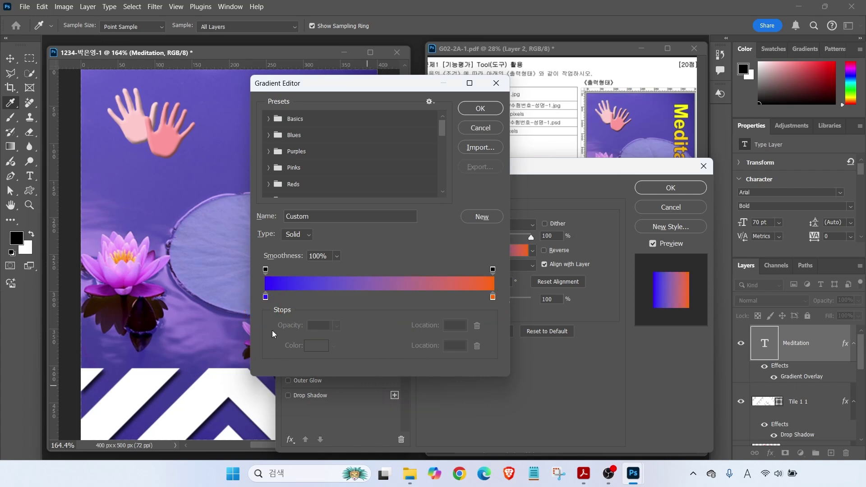
# Make the gradient run from orange #ff6600 to yellow #ffff00
pyautogui.doubleClick(266, 298)
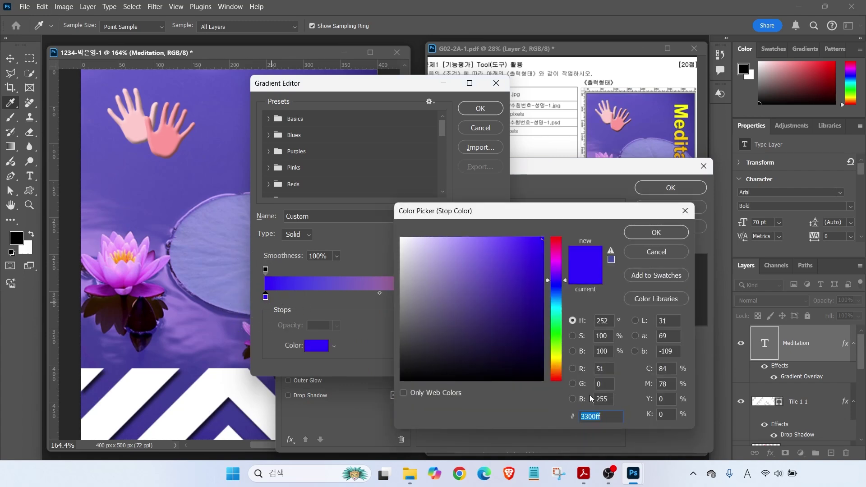
pyautogui.write('ff6600')
pyautogui.press('Return')
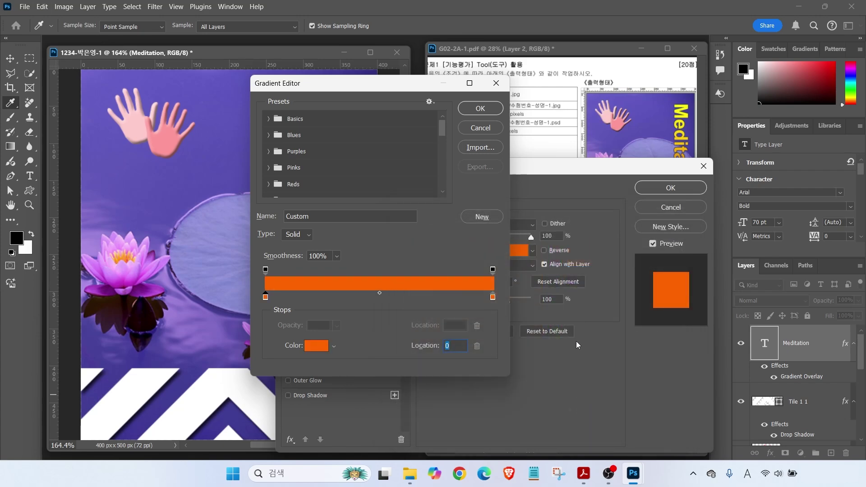
pyautogui.doubleClick(493, 297)
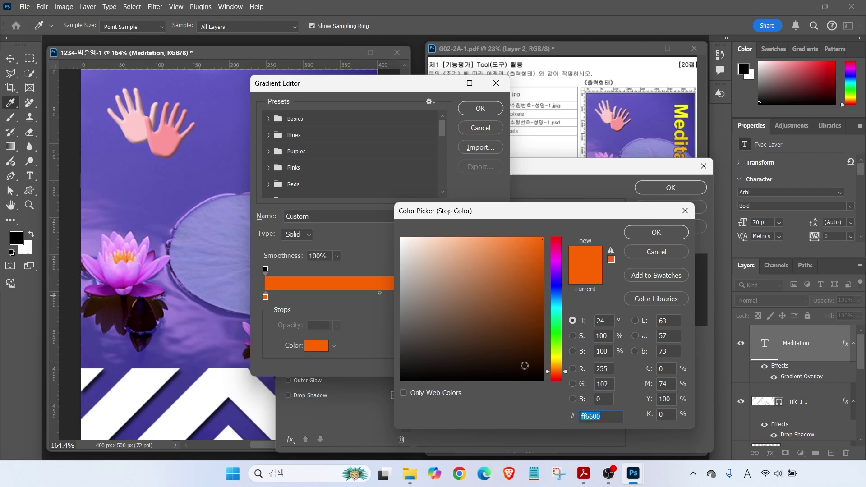
pyautogui.write('ffff00')
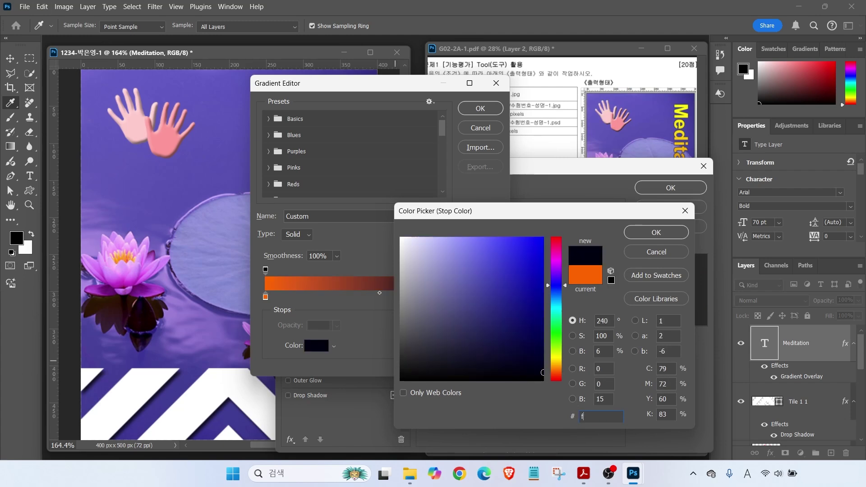
pyautogui.press('Return')
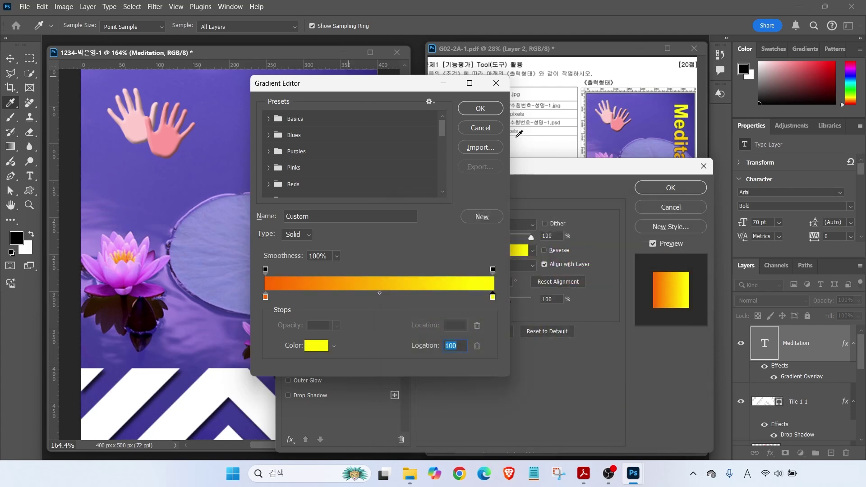
pyautogui.click(477, 108)
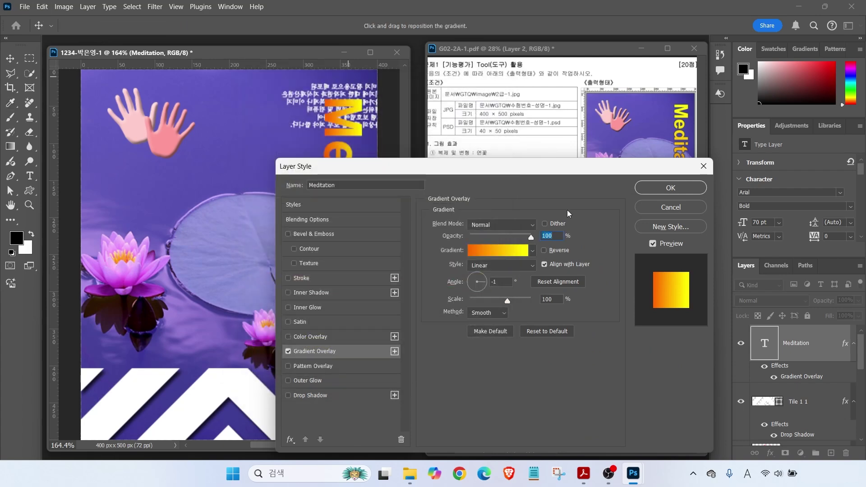
# Turn the gradient angle to about 91° and enable the Stroke effect
pyautogui.press('alt')
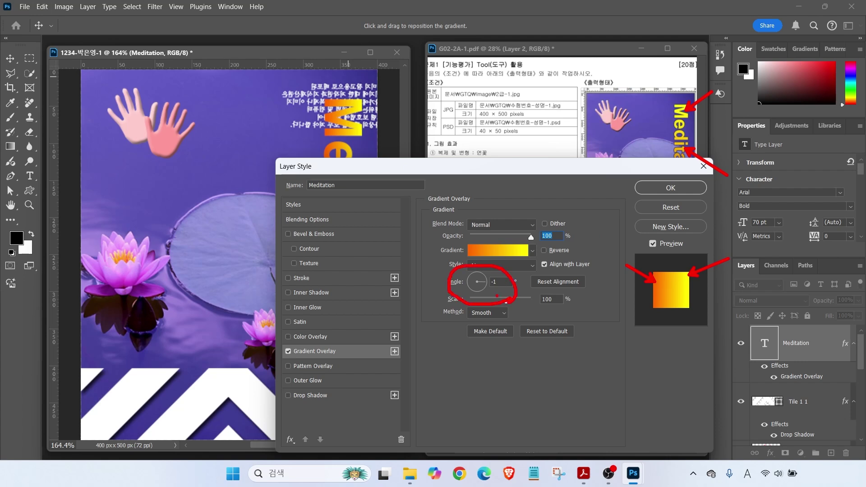
pyautogui.moveTo(480, 284); pyautogui.dragTo(478, 270)
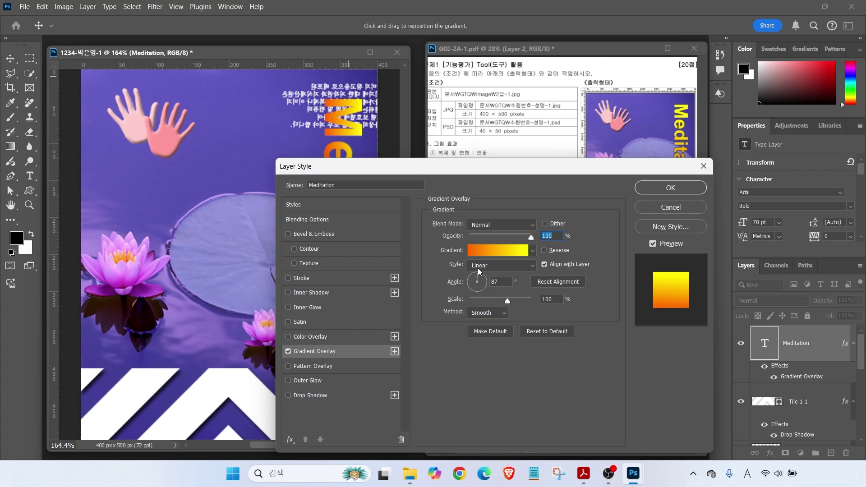
pyautogui.click(476, 268)
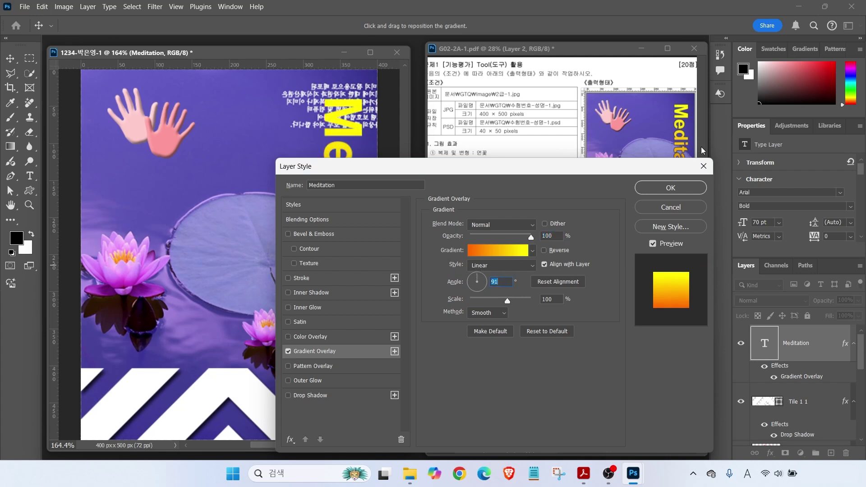
pyautogui.click(306, 279)
# Keep the stroke at 2 px Outside and set its colour to dark blue #333366
pyautogui.press('alt')
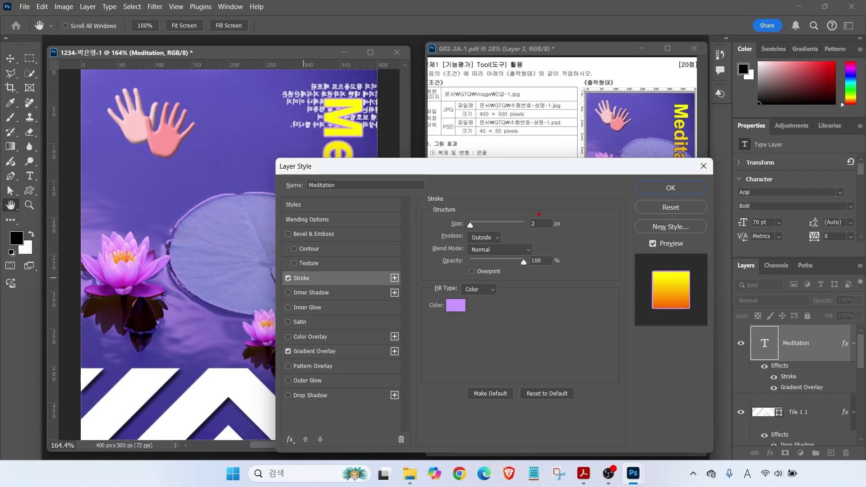
pyautogui.moveTo(540, 216); pyautogui.dragTo(564, 199)
pyautogui.moveTo(431, 230); pyautogui.dragTo(513, 247)
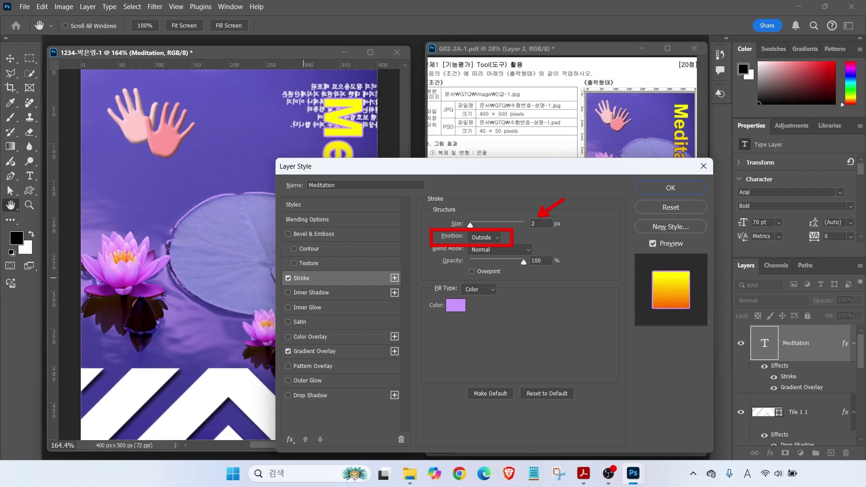
pyautogui.press('Escape')
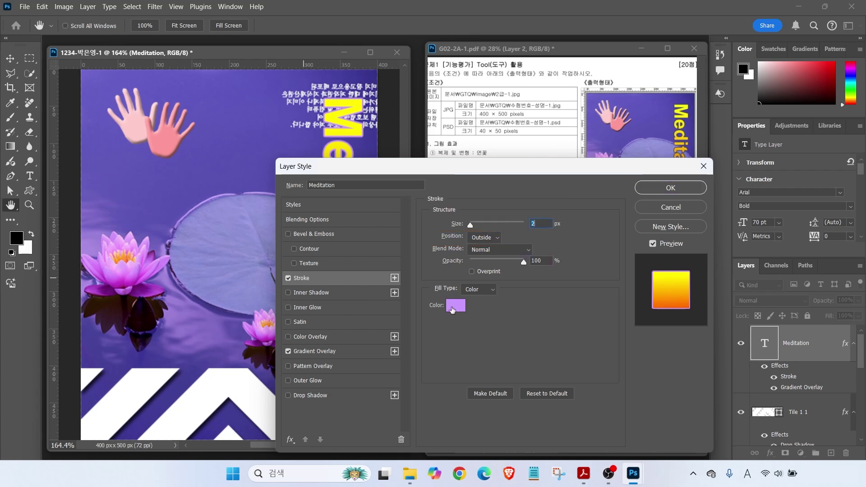
pyautogui.click(453, 307)
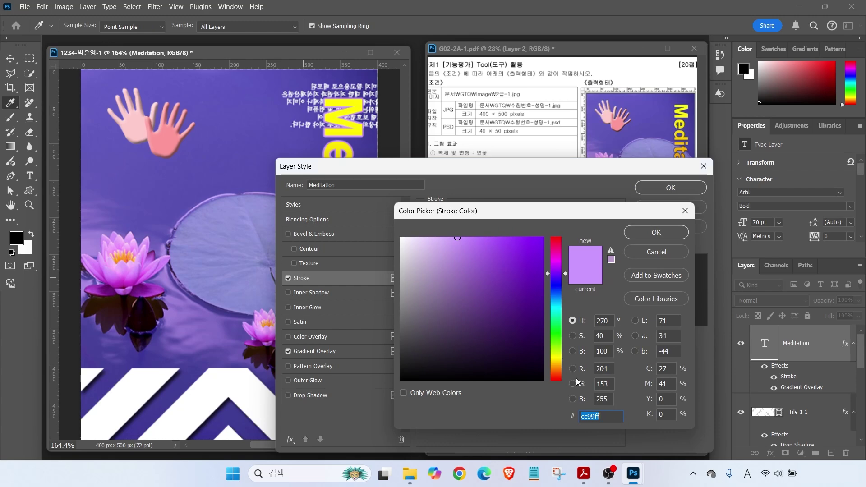
pyautogui.write('333366')
pyautogui.press('Return')
pyautogui.press('Return')
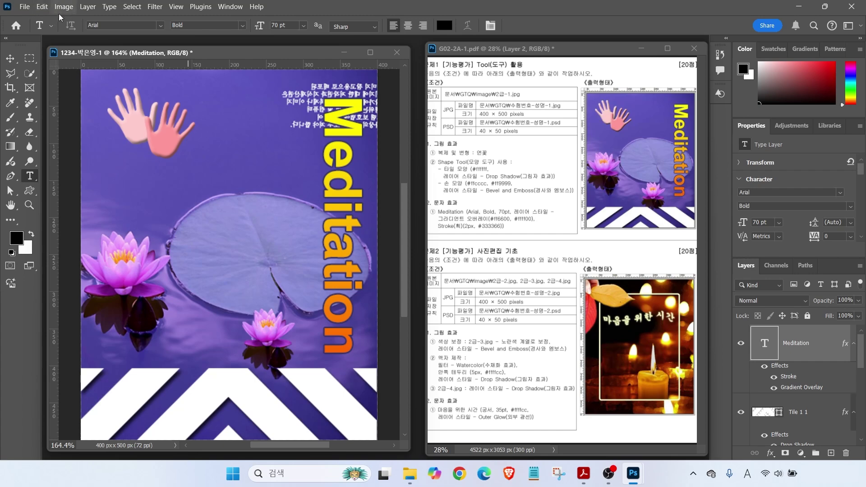
# Save the layered composite as a Photoshop (*.PSD) file in the GTQ folder
pyautogui.click(25, 8)
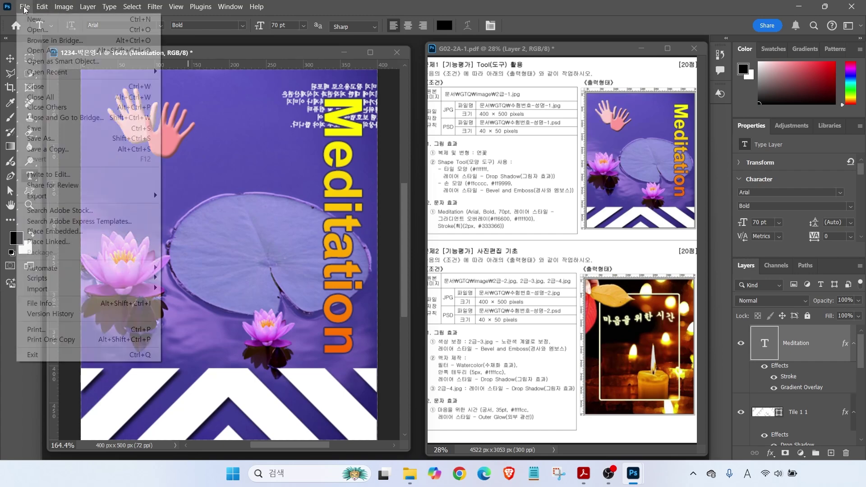
pyautogui.click(44, 129)
pyautogui.click(140, 31)
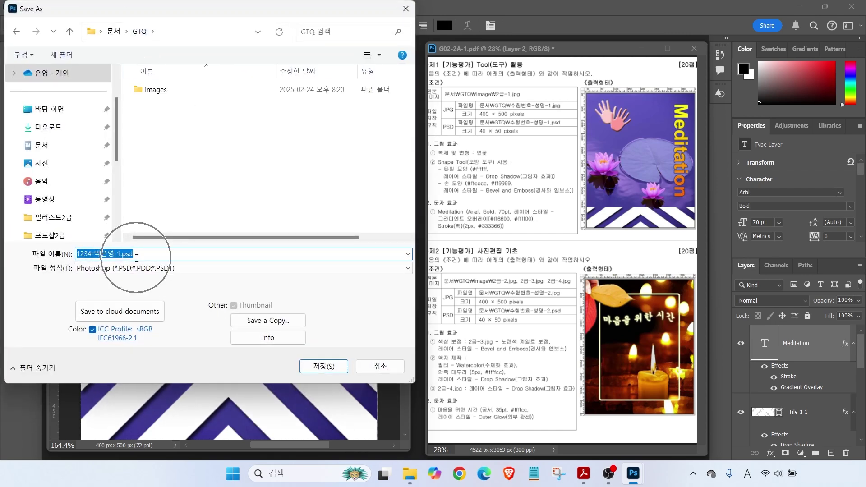
pyautogui.click(318, 368)
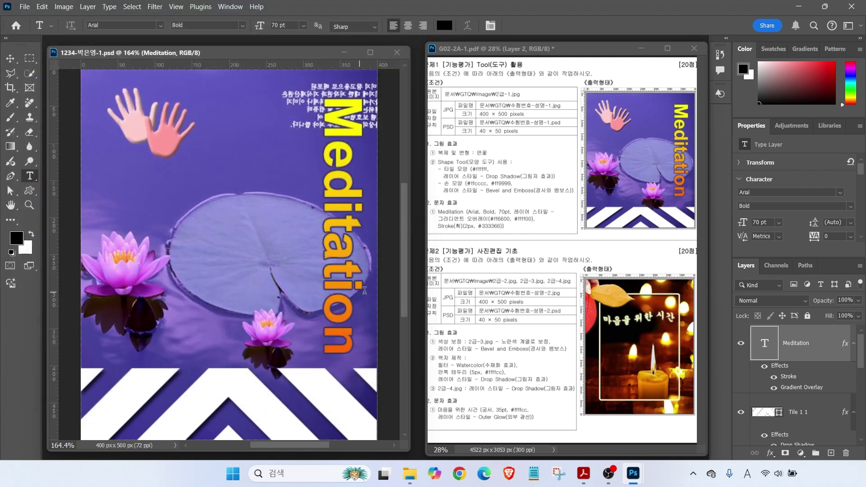
pyautogui.moveTo(452, 101); pyautogui.dragTo(425, 76)
pyautogui.moveTo(441, 118); pyautogui.dragTo(555, 117)
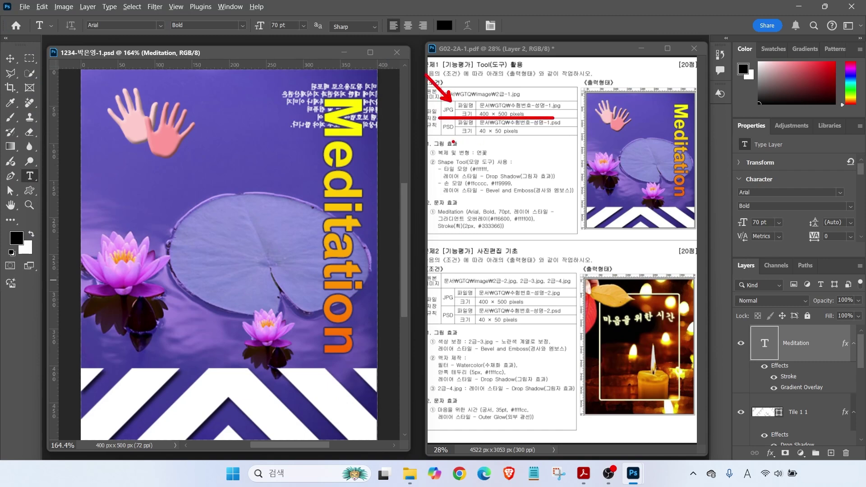
pyautogui.moveTo(449, 136); pyautogui.dragTo(423, 163)
pyautogui.moveTo(468, 139); pyautogui.dragTo(529, 139)
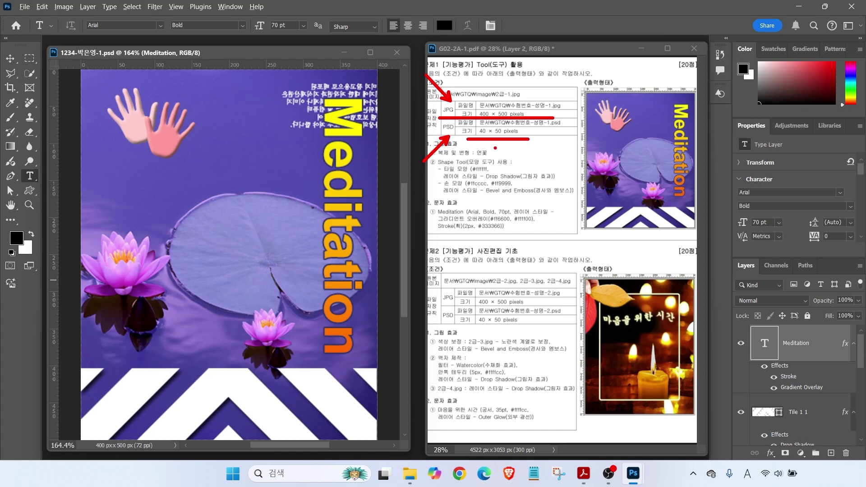
pyautogui.press('Escape')
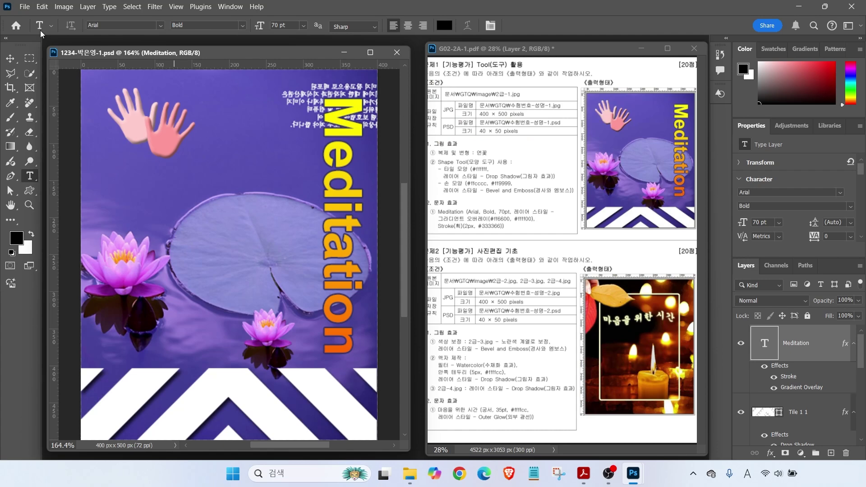
pyautogui.click(25, 6)
# Browse the file formats in the Save As dialog, then cancel it
pyautogui.click(57, 144)
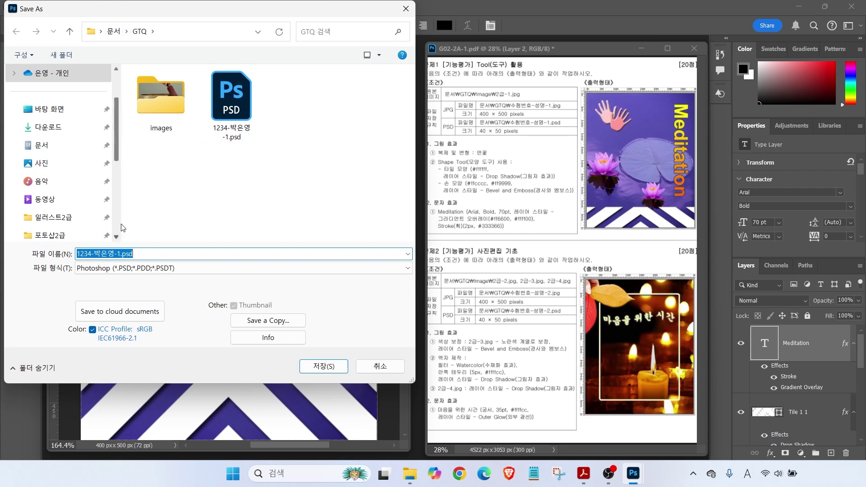
pyautogui.click(94, 271)
pyautogui.press('Down')
pyautogui.press('Down')
pyautogui.press('Down')
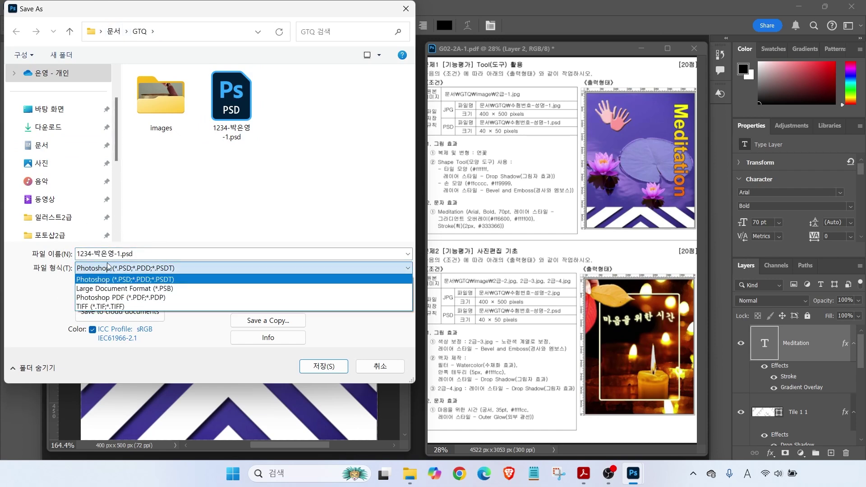
pyautogui.click(102, 256)
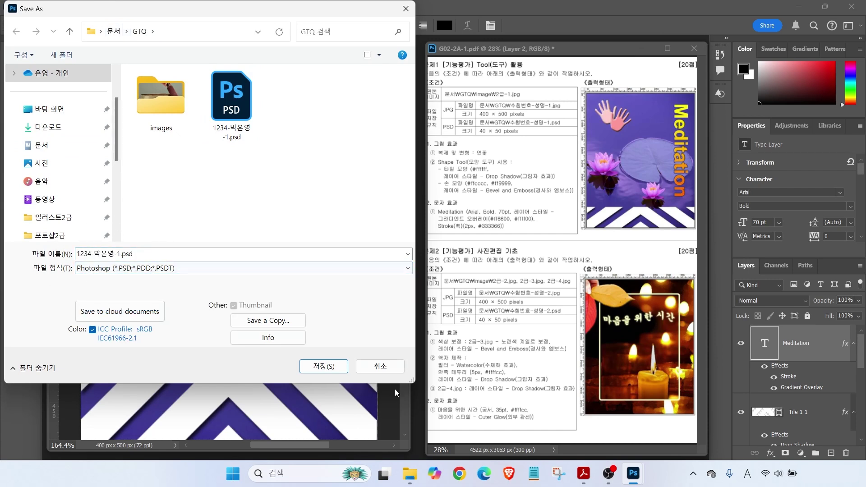
pyautogui.click(376, 370)
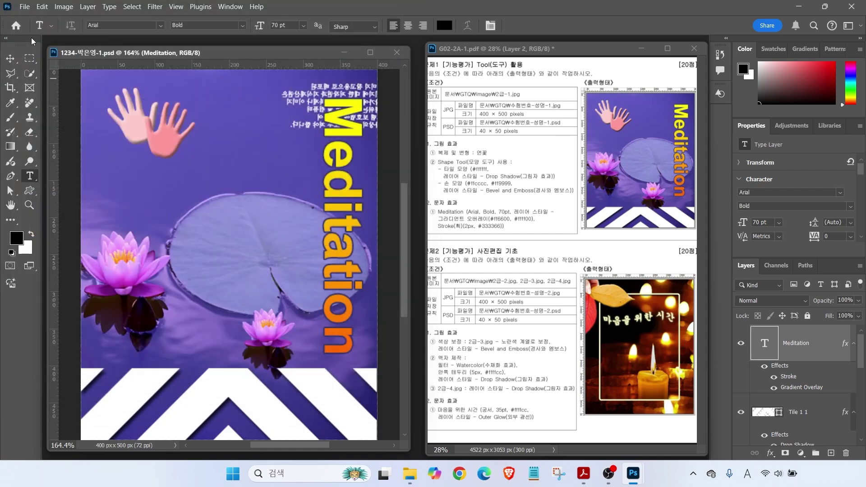
# Save a JPEG copy without the ' copy' suffix at Maximum quality 12
pyautogui.click(26, 7)
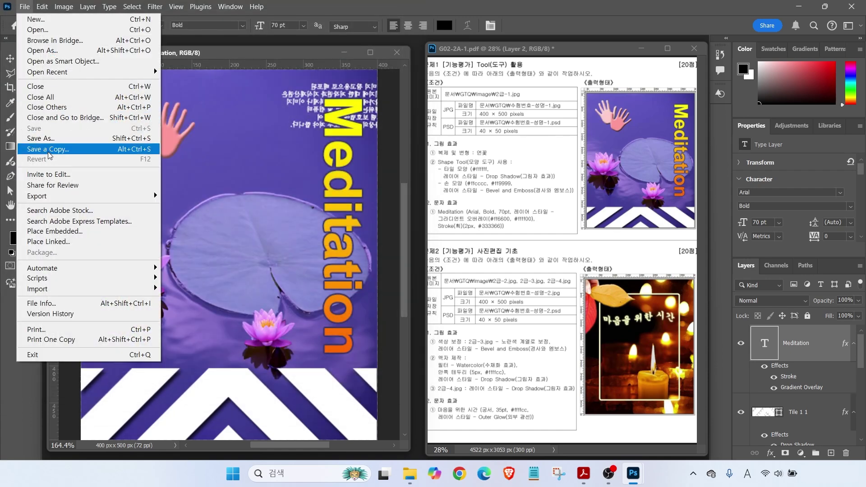
pyautogui.click(49, 151)
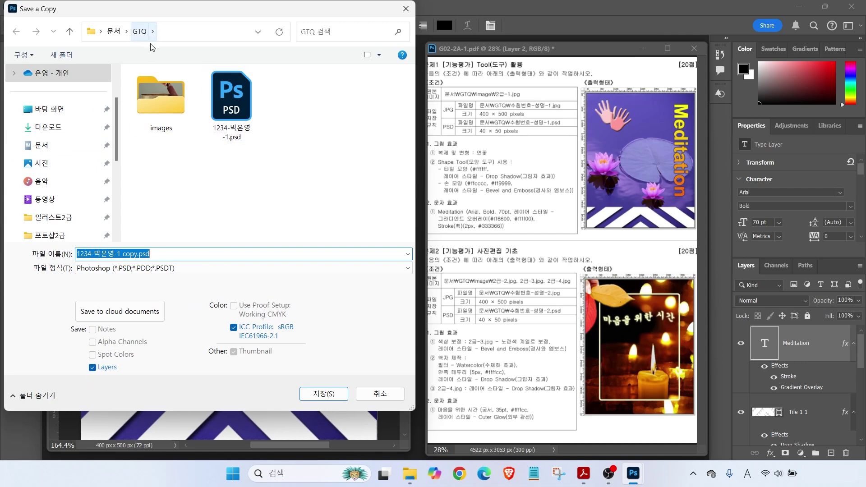
pyautogui.moveTo(124, 254); pyautogui.dragTo(151, 253)
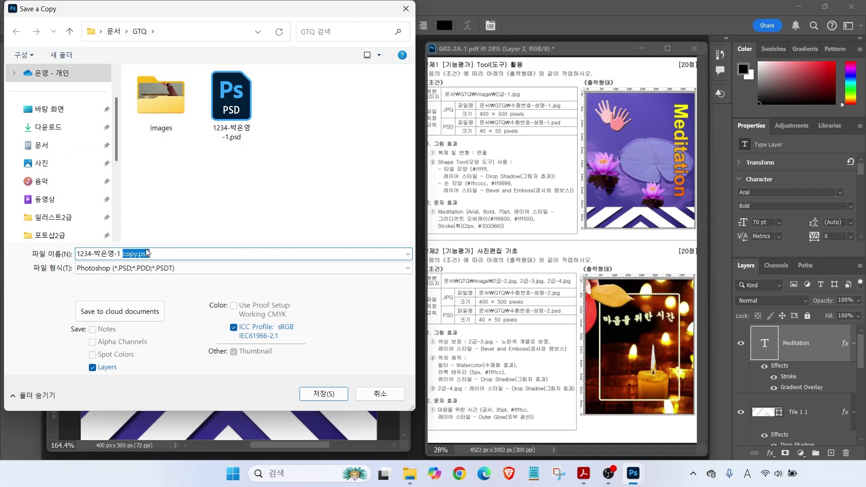
pyautogui.press('BackSpace')
pyautogui.press('BackSpace')
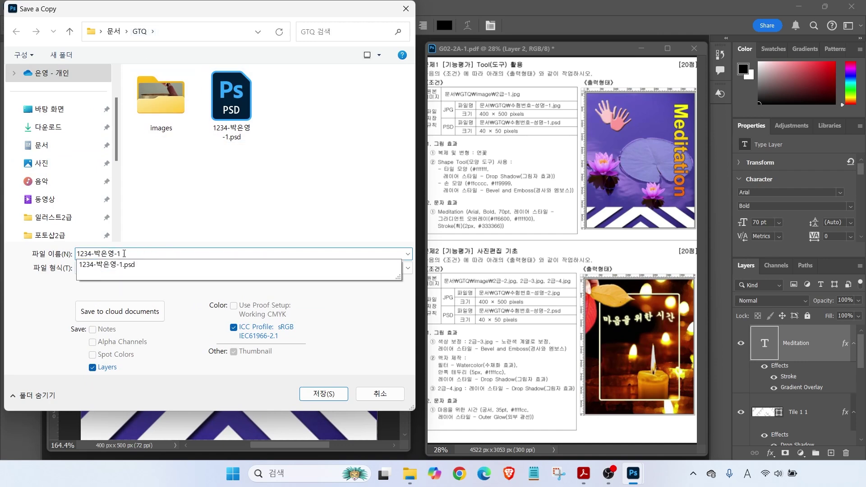
pyautogui.click(244, 268)
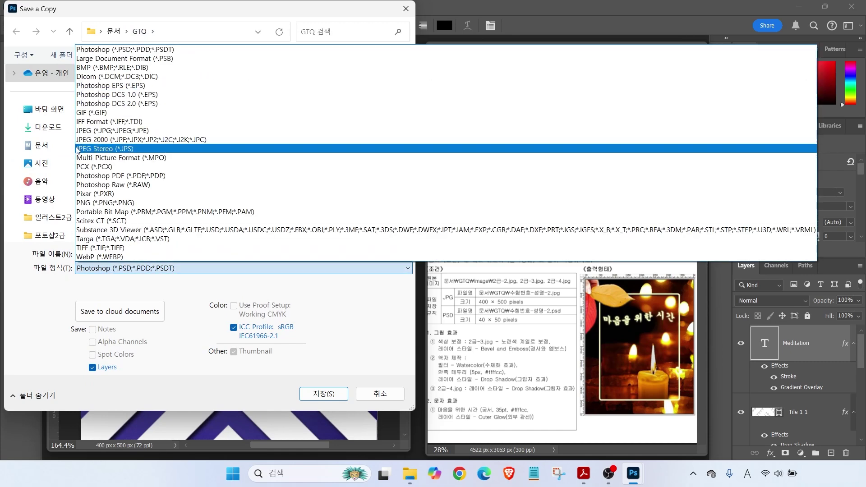
pyautogui.click(80, 131)
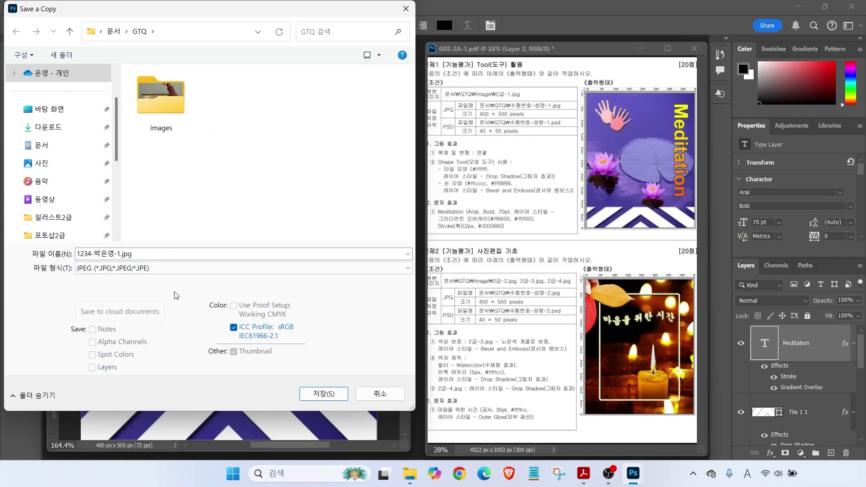
pyautogui.click(317, 397)
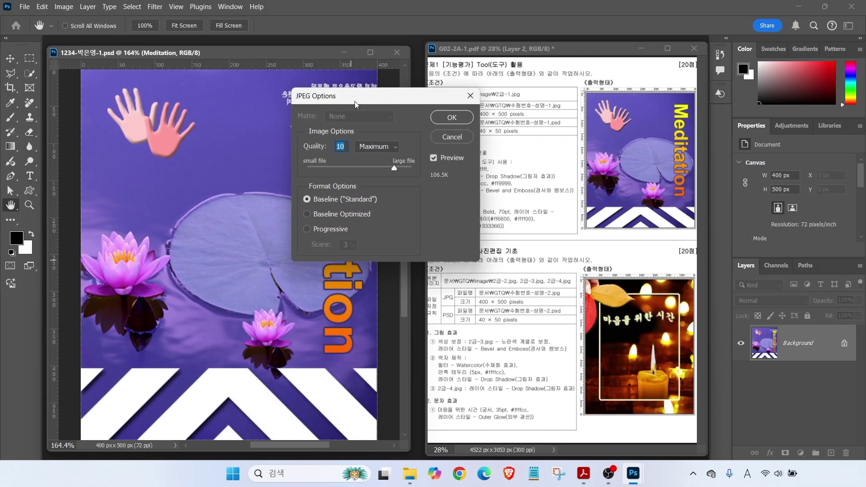
pyautogui.moveTo(323, 104); pyautogui.dragTo(304, 111)
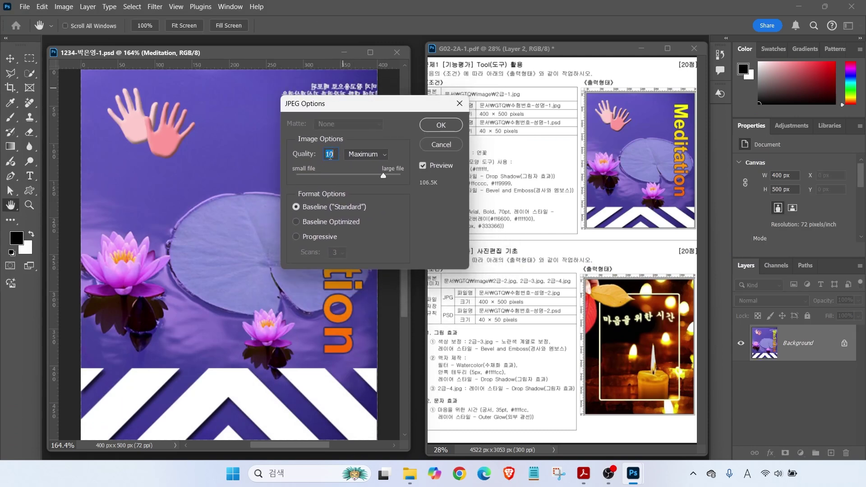
pyautogui.moveTo(385, 176); pyautogui.dragTo(407, 184)
pyautogui.click(447, 127)
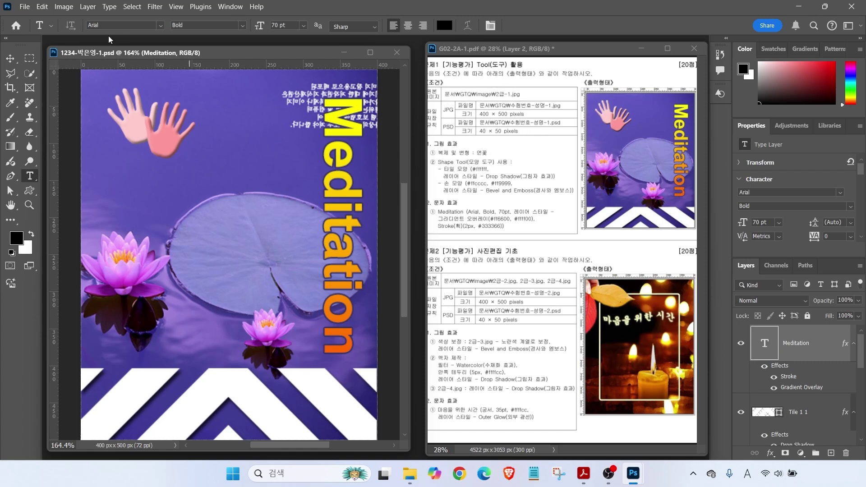
# Resize the image to 40 × 50 pixels
pyautogui.click(63, 7)
pyautogui.click(78, 86)
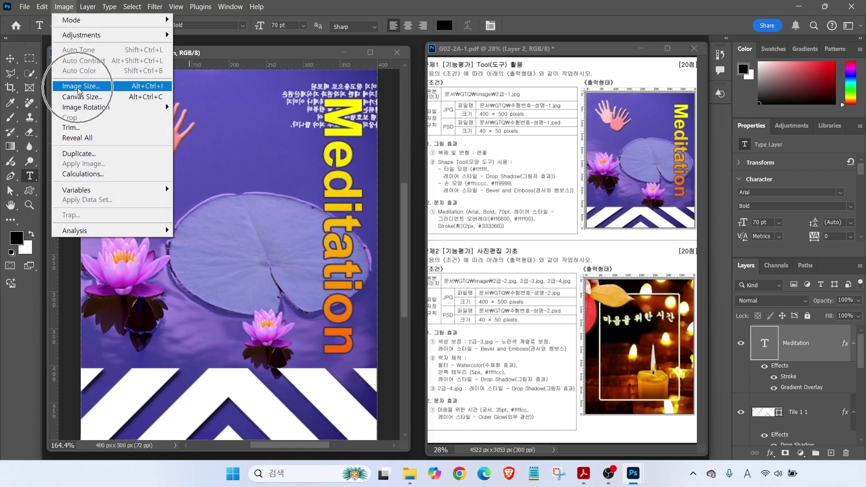
pyautogui.write('40')
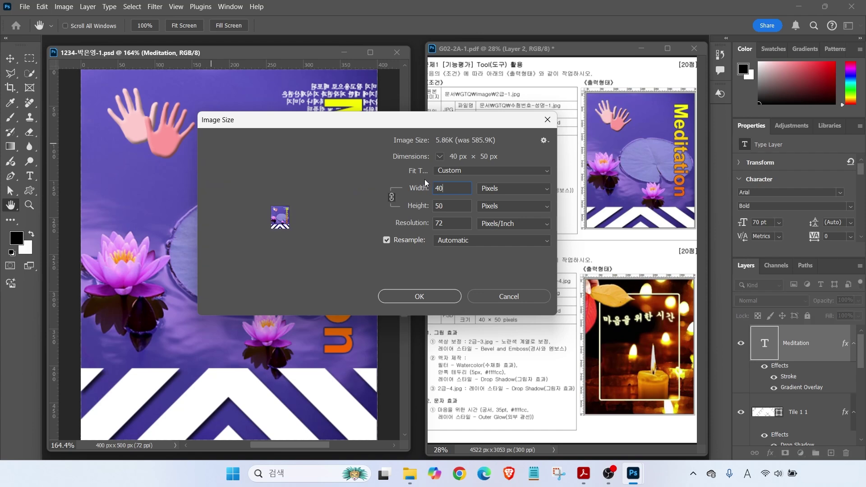
pyautogui.click(443, 213)
pyautogui.moveTo(401, 215)
pyautogui.mouseDown()
pyautogui.moveTo(371, 202)
pyautogui.moveTo(398, 177)
pyautogui.moveTo(411, 195)
pyautogui.moveTo(396, 211)
pyautogui.mouseUp()
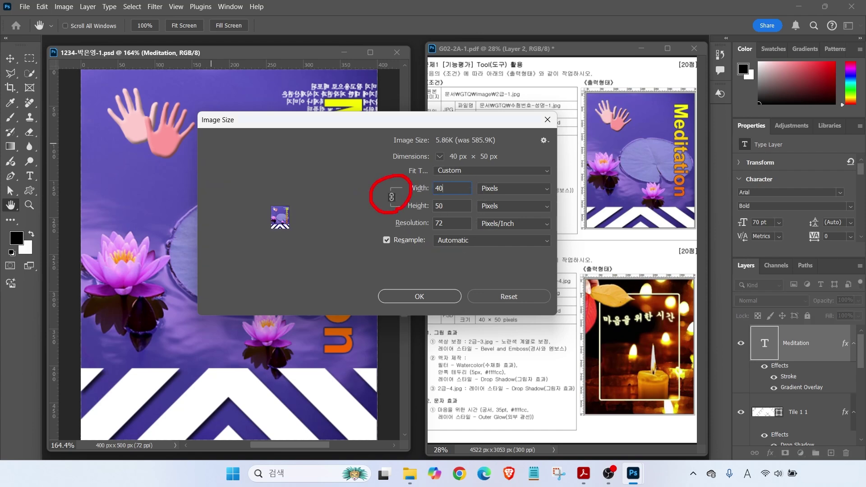
pyautogui.click(401, 294)
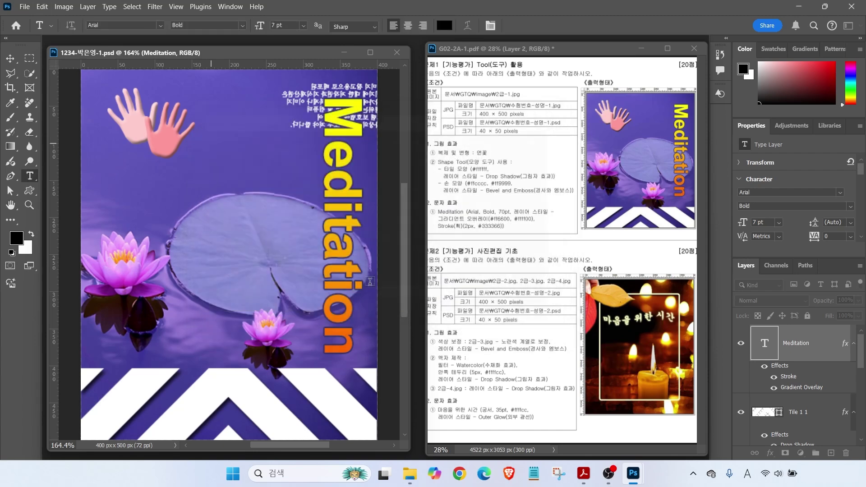
# Save the 40×50 thumbnail PSD and close its document window
pyautogui.click(25, 8)
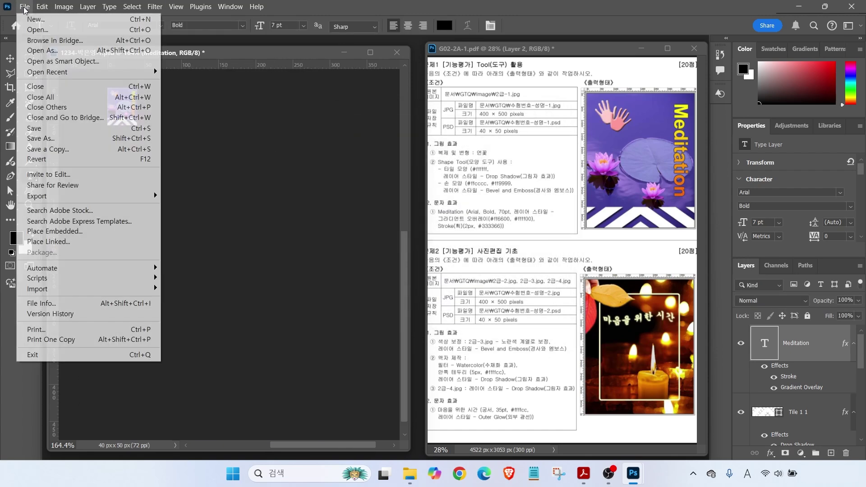
pyautogui.click(39, 130)
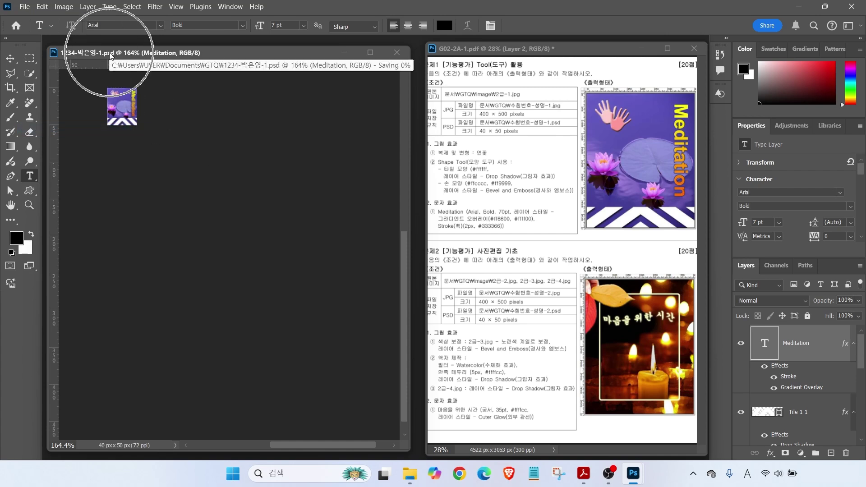
pyautogui.click(397, 53)
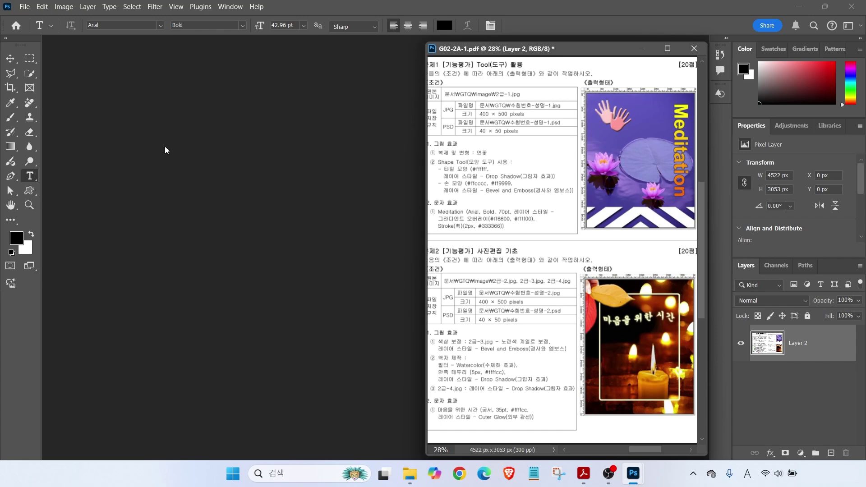
pyautogui.click(24, 6)
pyautogui.click(32, 27)
pyautogui.click(304, 109)
pyautogui.doubleClick(237, 110)
pyautogui.click(114, 58)
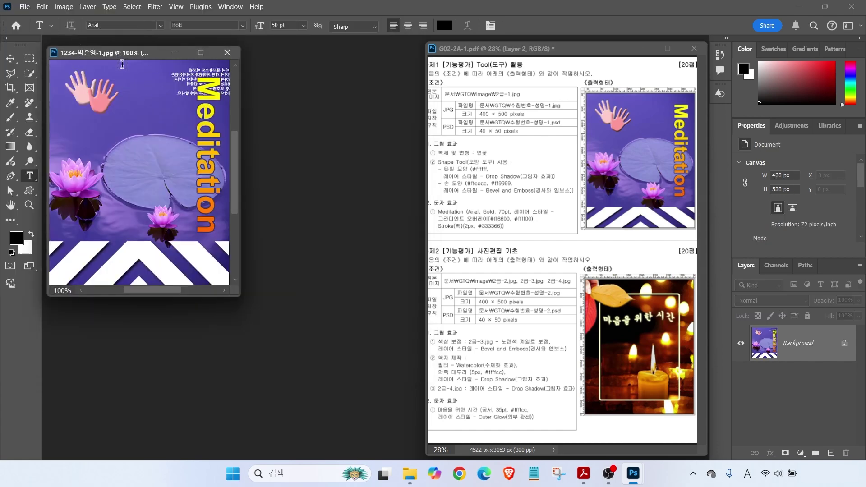
pyautogui.click(25, 6)
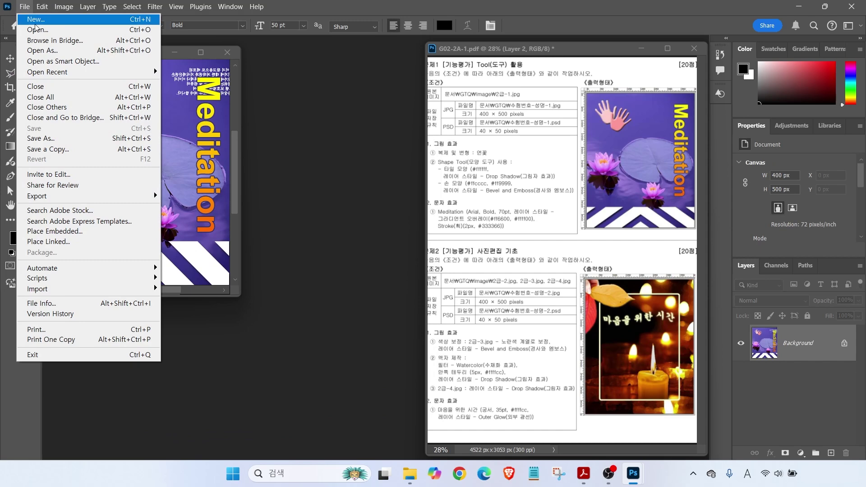
pyautogui.click(37, 30)
pyautogui.click(315, 113)
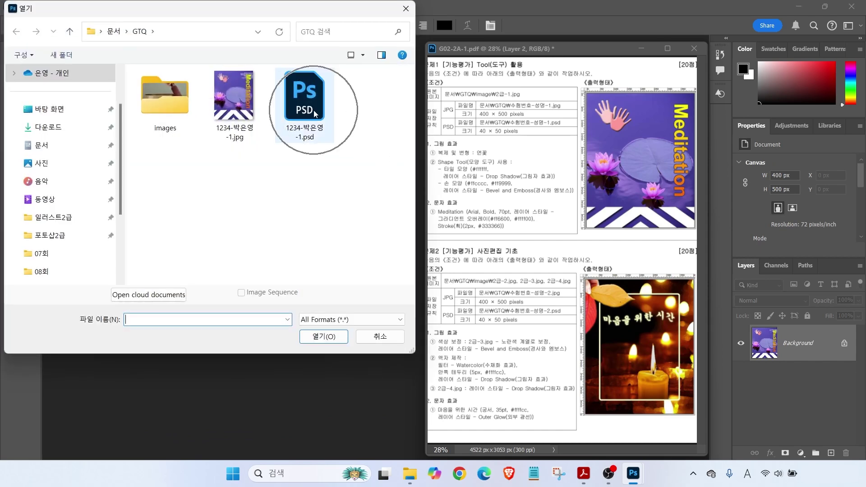
pyautogui.click(332, 338)
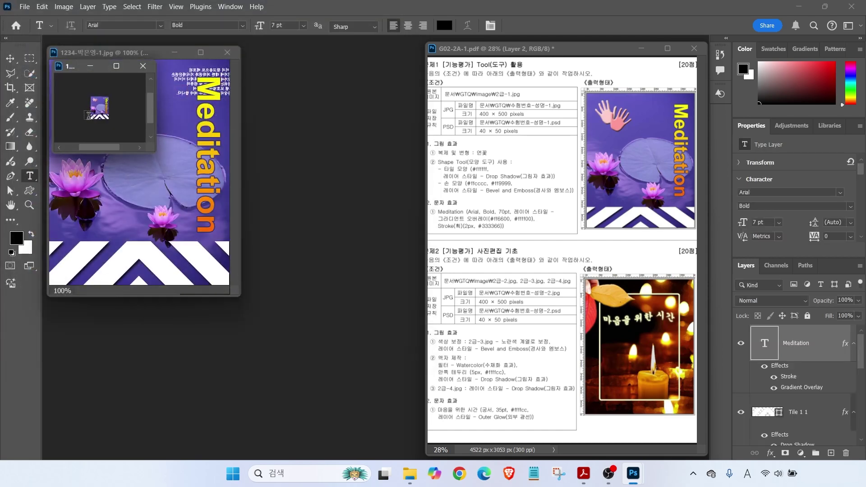
pyautogui.doubleClick(10, 205)
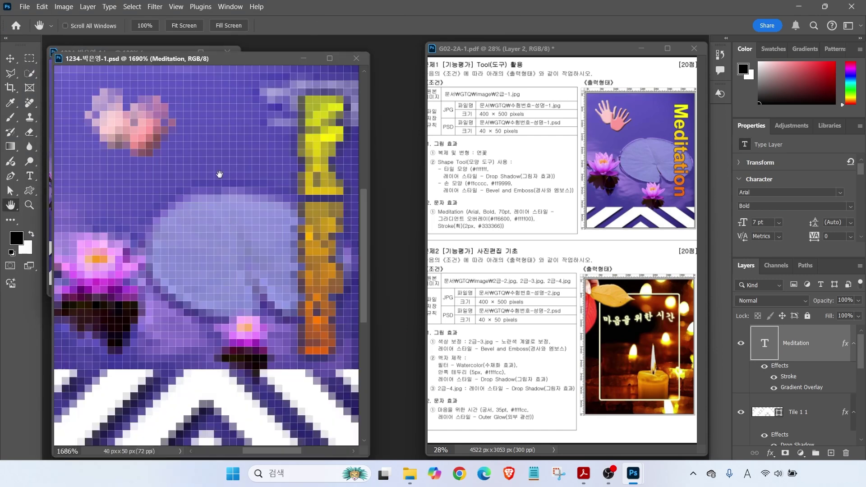
pyautogui.doubleClick(29, 205)
pyautogui.moveTo(71, 63); pyautogui.dragTo(276, 134)
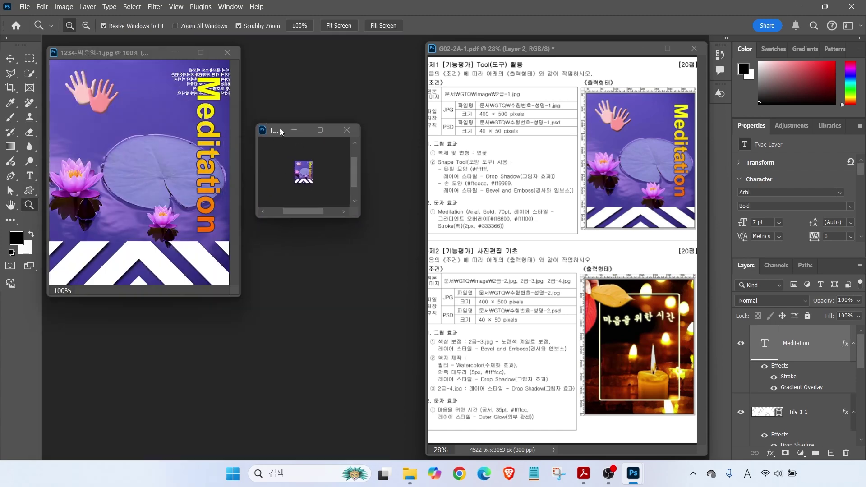
pyautogui.click(348, 131)
pyautogui.click(225, 52)
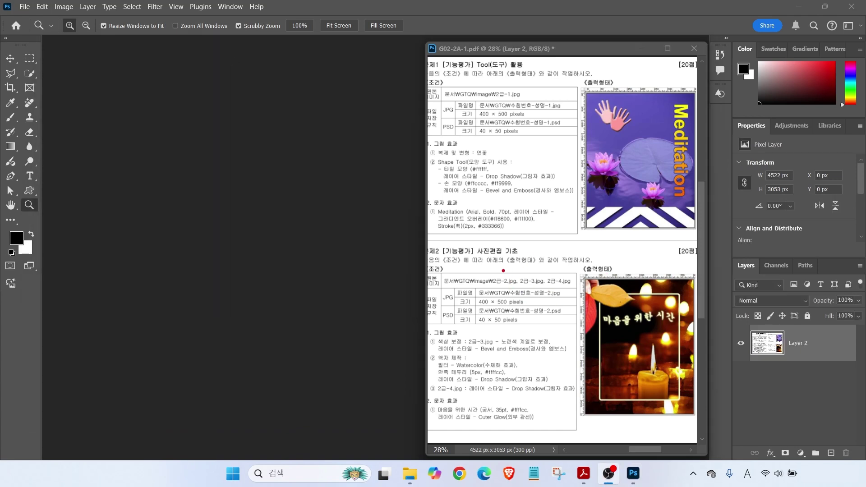
pyautogui.moveTo(467, 311); pyautogui.dragTo(554, 309)
# Create a new 400×500 px, 72 ppi document named with the candidate number and name
pyautogui.press('Escape')
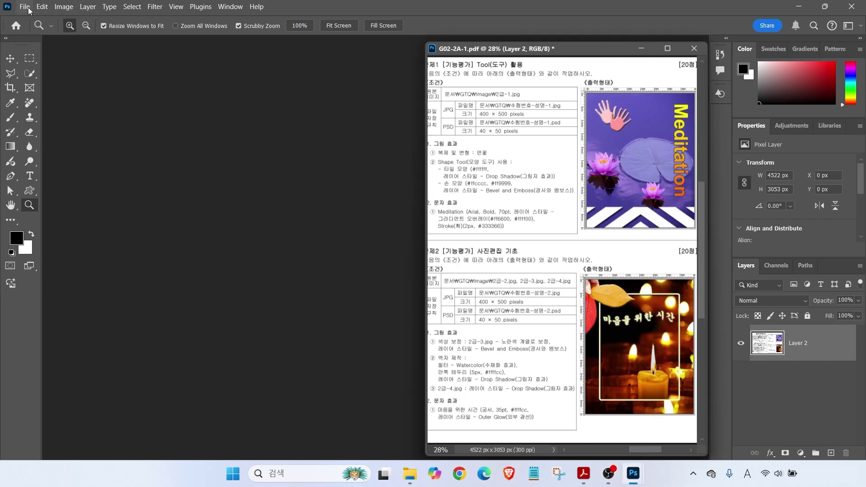
pyautogui.click(25, 7)
pyautogui.click(30, 19)
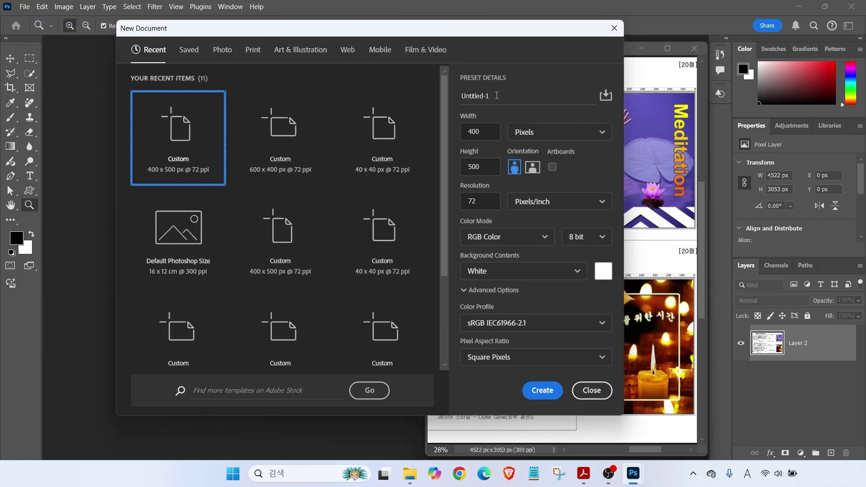
pyautogui.write('1234')
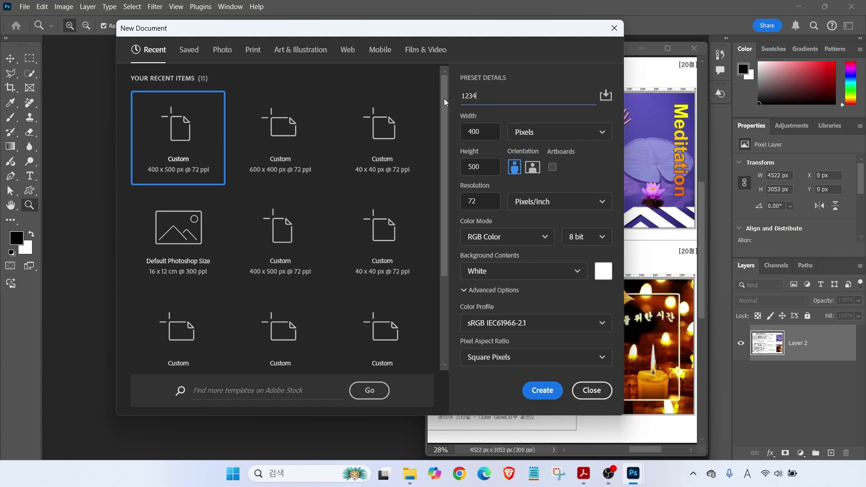
pyautogui.click(511, 97)
pyautogui.press('alt')
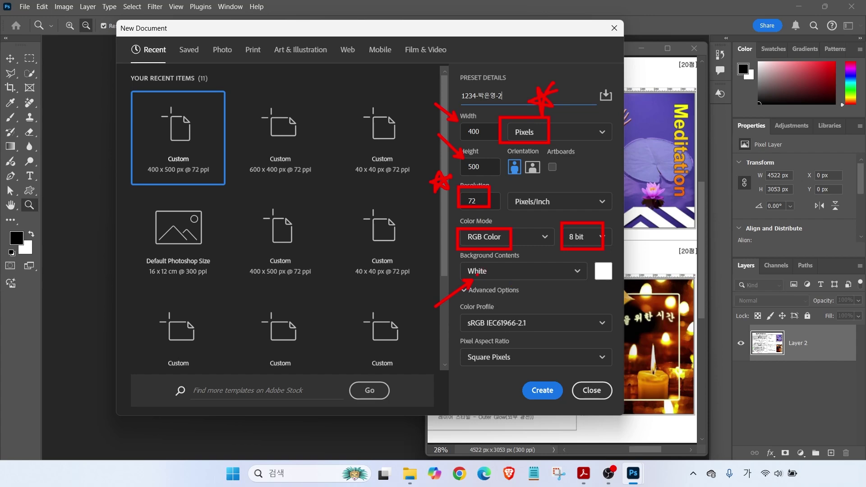
pyautogui.click(541, 392)
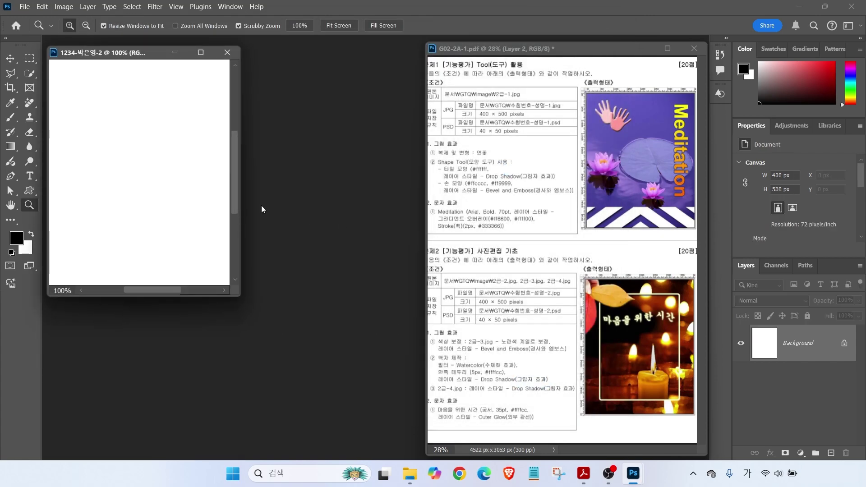
# Show rulers and fit the new canvas to the screen
pyautogui.click(176, 7)
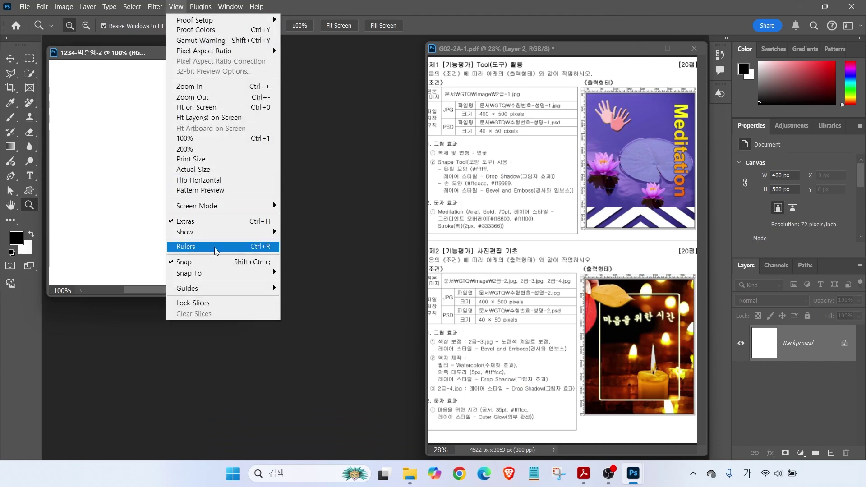
pyautogui.click(259, 247)
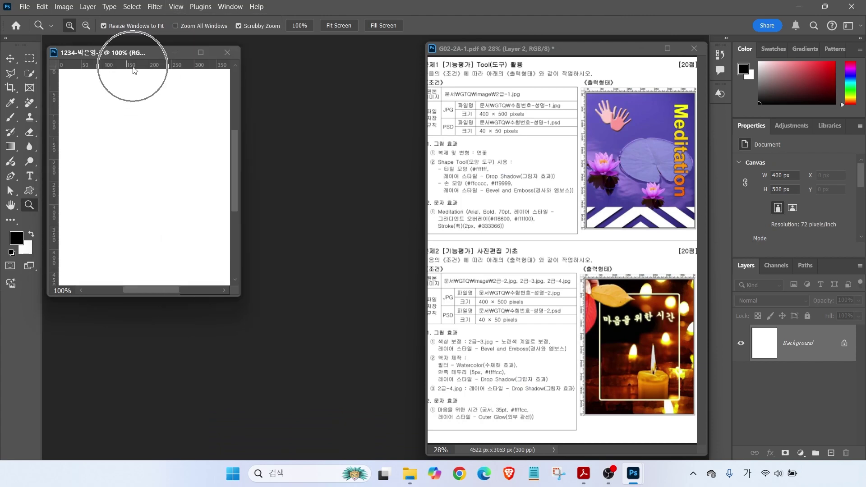
pyautogui.doubleClick(11, 205)
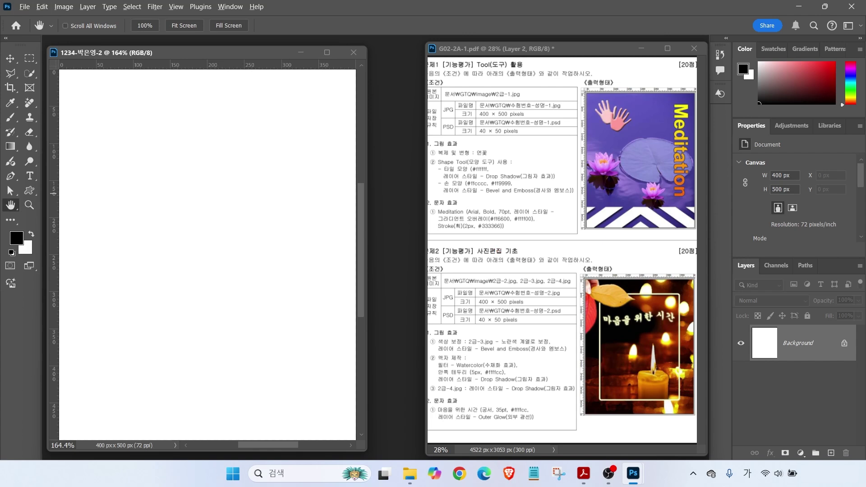
pyautogui.moveTo(418, 351); pyautogui.dragTo(561, 386)
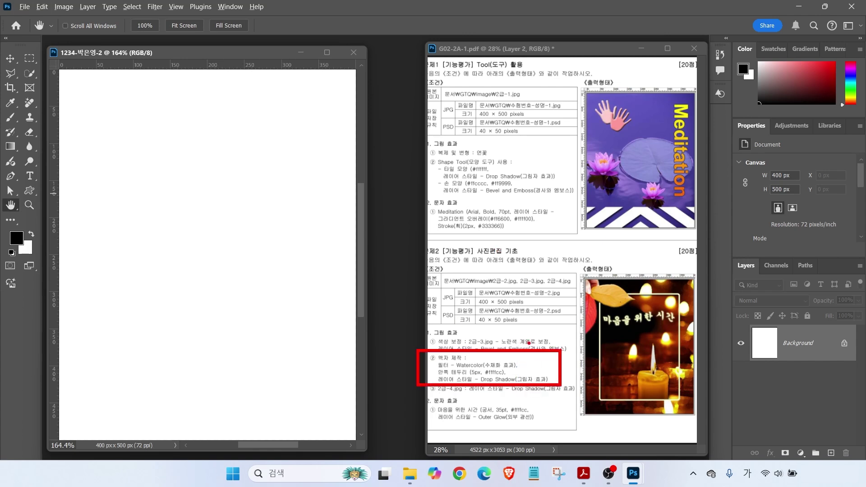
pyautogui.moveTo(615, 294)
pyautogui.mouseDown()
pyautogui.moveTo(654, 242)
pyautogui.moveTo(647, 255)
pyautogui.mouseUp()
pyautogui.moveTo(656, 369); pyautogui.dragTo(703, 394)
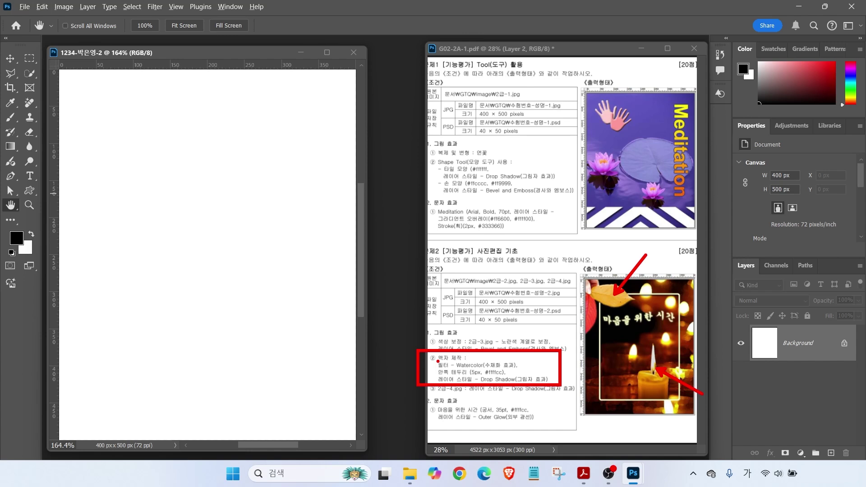
pyautogui.press('Escape')
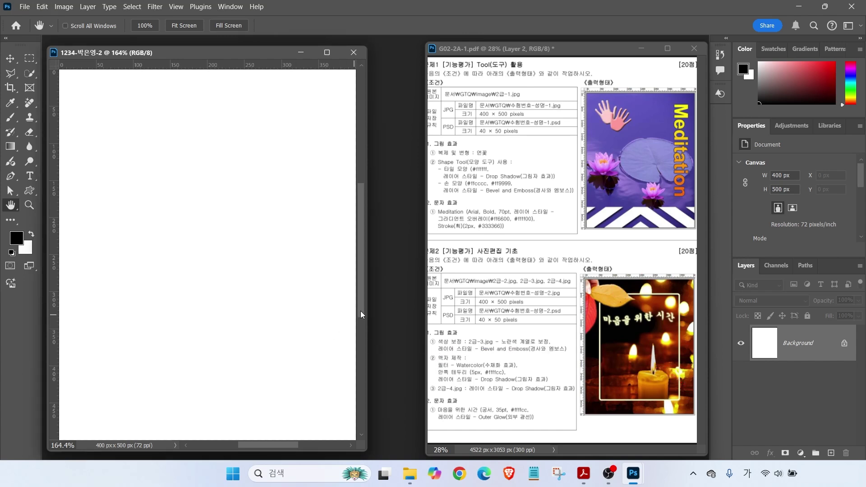
pyautogui.moveTo(493, 253); pyautogui.dragTo(498, 273)
pyautogui.moveTo(543, 256)
pyautogui.mouseDown()
pyautogui.moveTo(536, 272)
pyautogui.moveTo(566, 274)
pyautogui.mouseUp()
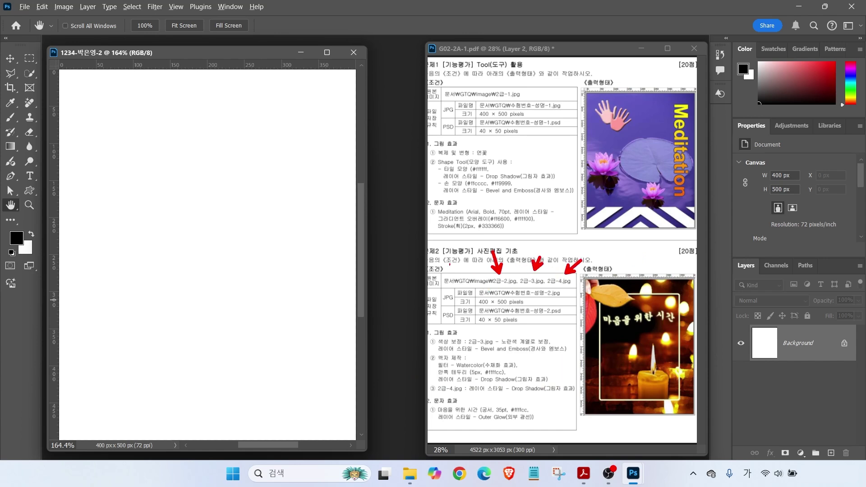
pyautogui.press('Escape')
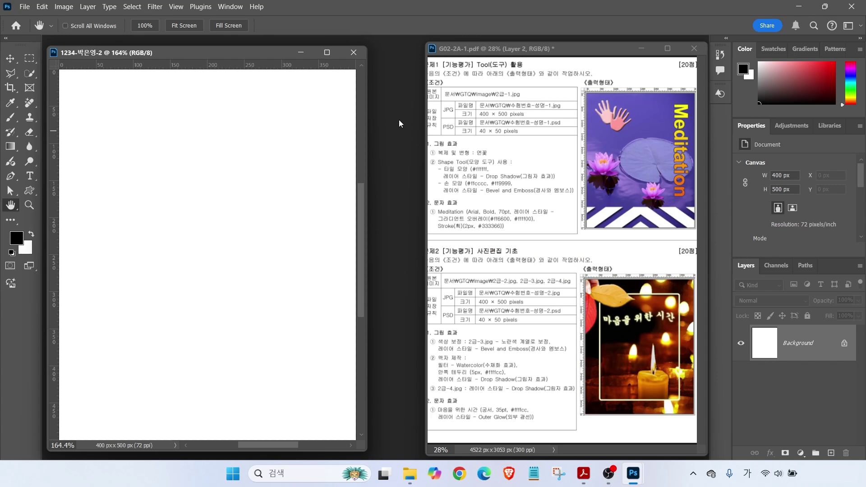
pyautogui.moveTo(54, 34)
pyautogui.mouseDown()
pyautogui.moveTo(333, 280)
pyautogui.moveTo(364, 418)
pyautogui.mouseUp()
pyautogui.moveTo(412, 47)
pyautogui.mouseDown()
pyautogui.moveTo(681, 447)
pyautogui.moveTo(695, 441)
pyautogui.mouseUp()
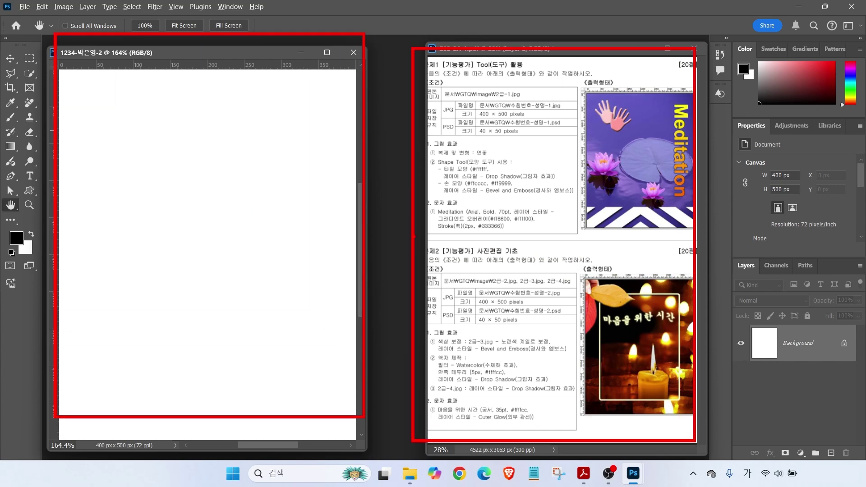
pyautogui.moveTo(387, 125)
pyautogui.mouseDown()
pyautogui.moveTo(379, 226)
pyautogui.moveTo(386, 271)
pyautogui.mouseUp()
pyautogui.press('Escape')
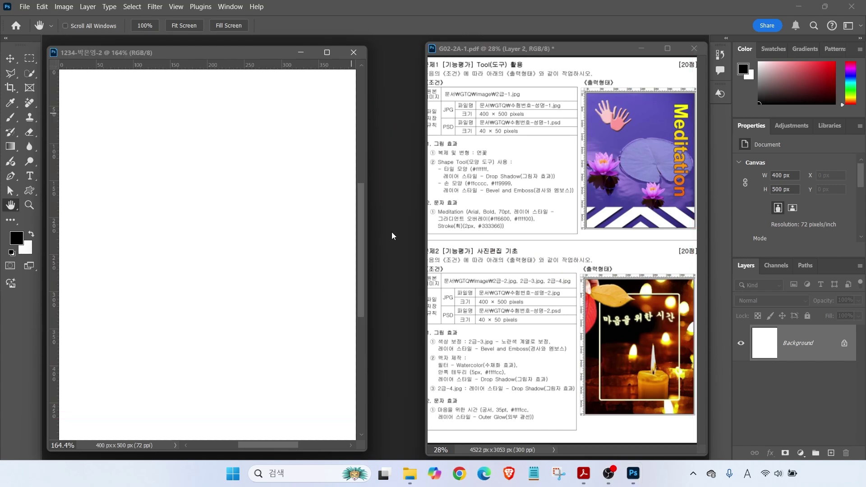
pyautogui.hotkey('ctrl', 'o')
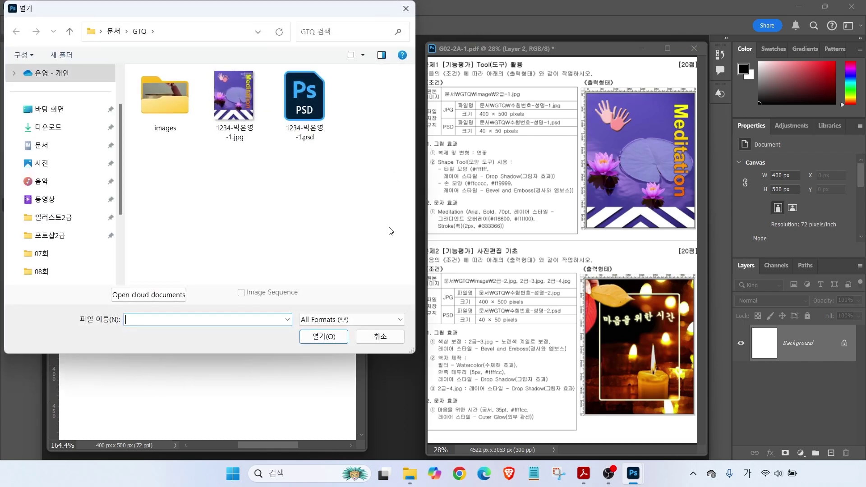
# Open the candle photo 2급-2.jpg from the images folder
pyautogui.doubleClick(164, 103)
pyautogui.click(221, 99)
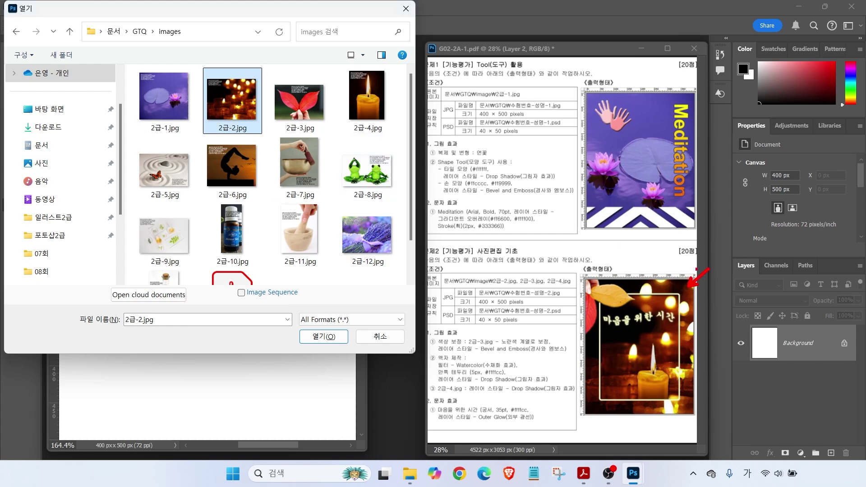
pyautogui.click(323, 337)
pyautogui.moveTo(177, 66); pyautogui.dragTo(324, 110)
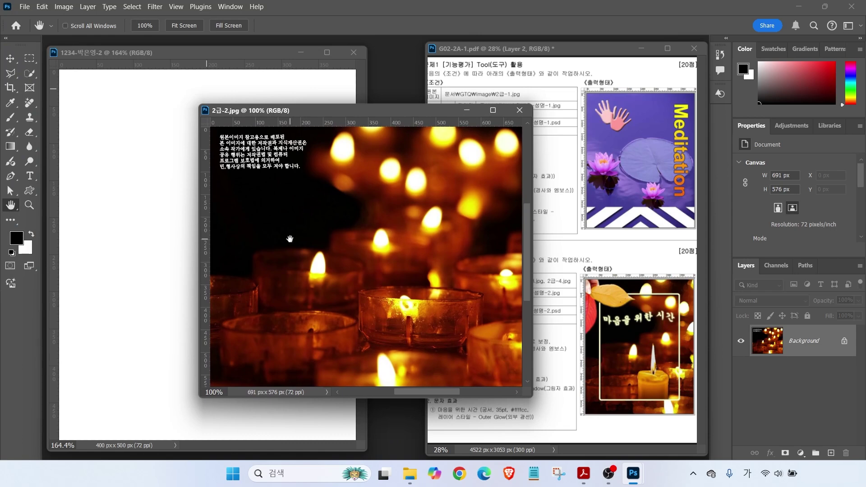
# Resize 2급-2.jpg to 600 × 500 px by setting the height to 500
pyautogui.click(63, 7)
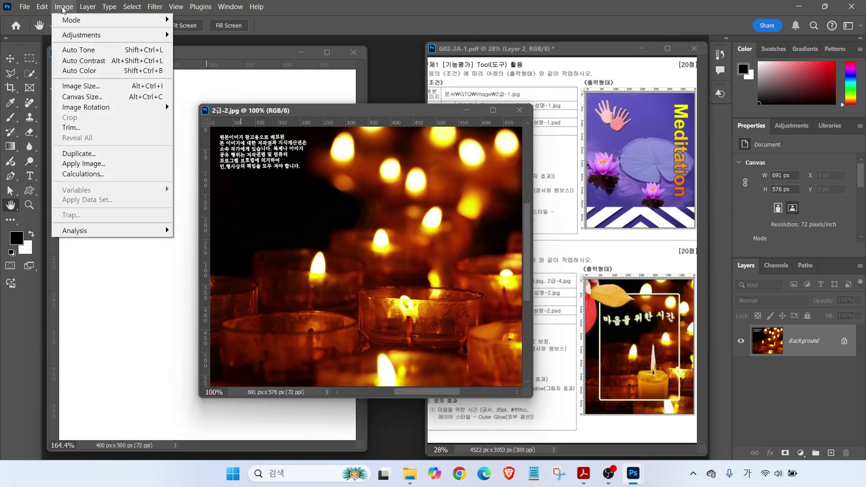
pyautogui.click(68, 85)
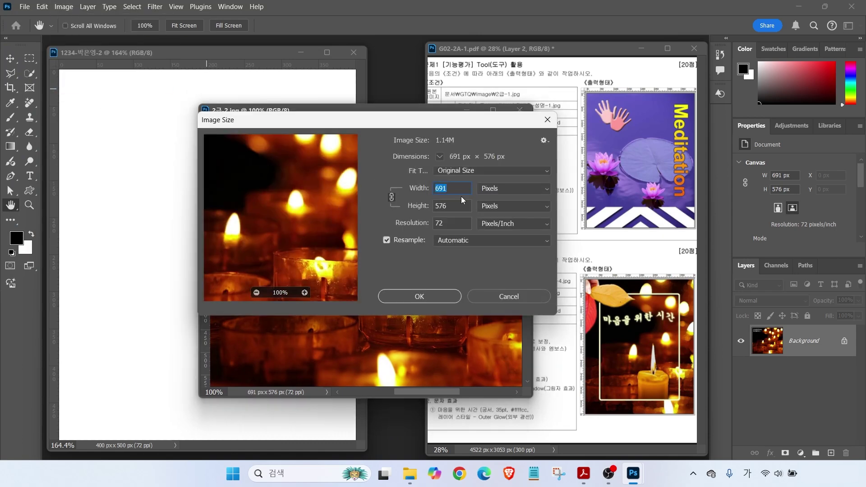
pyautogui.doubleClick(450, 205)
pyautogui.write('500')
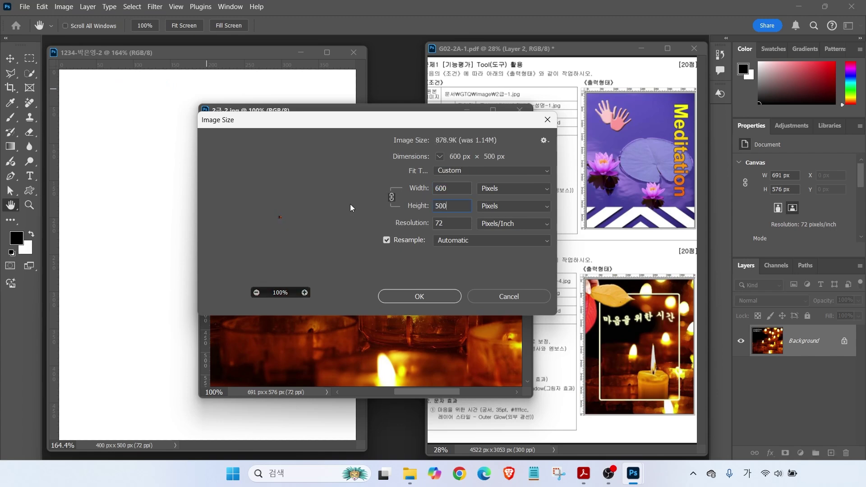
pyautogui.click(419, 297)
pyautogui.moveTo(336, 117); pyautogui.dragTo(392, 116)
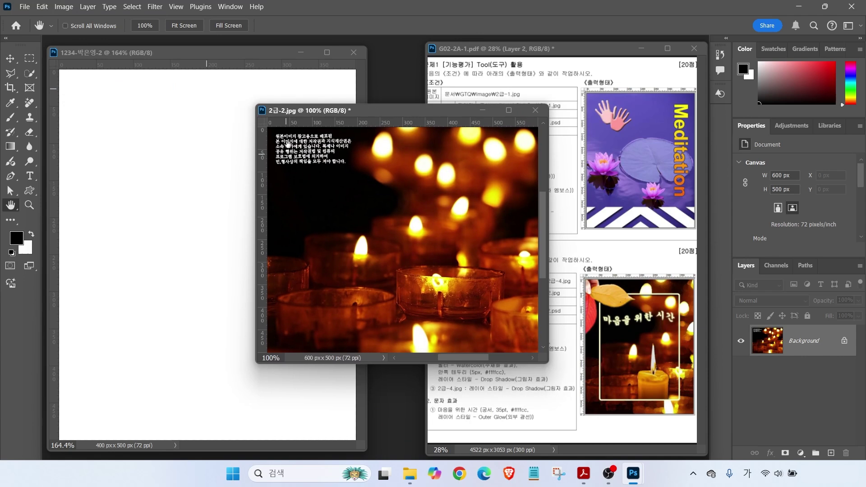
pyautogui.click(10, 59)
# Move the candle photo into the working document and close 2급-2.jpg without saving
pyautogui.moveTo(293, 190); pyautogui.dragTo(183, 201)
pyautogui.click(536, 110)
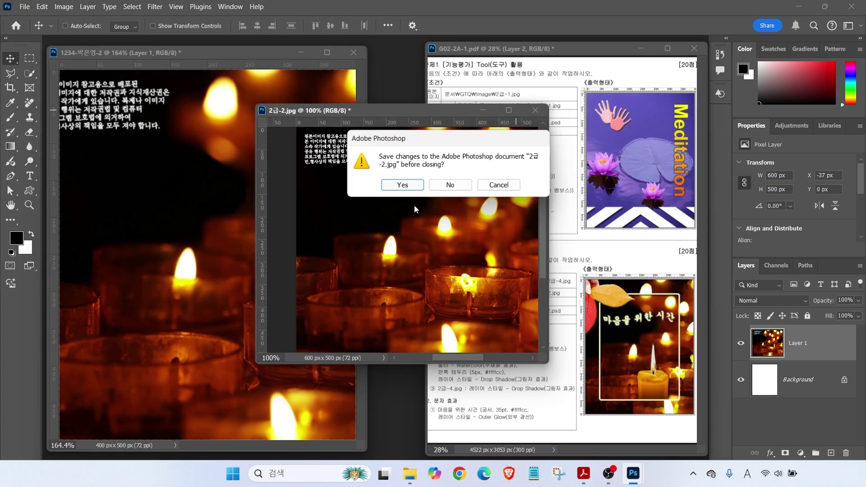
pyautogui.click(451, 185)
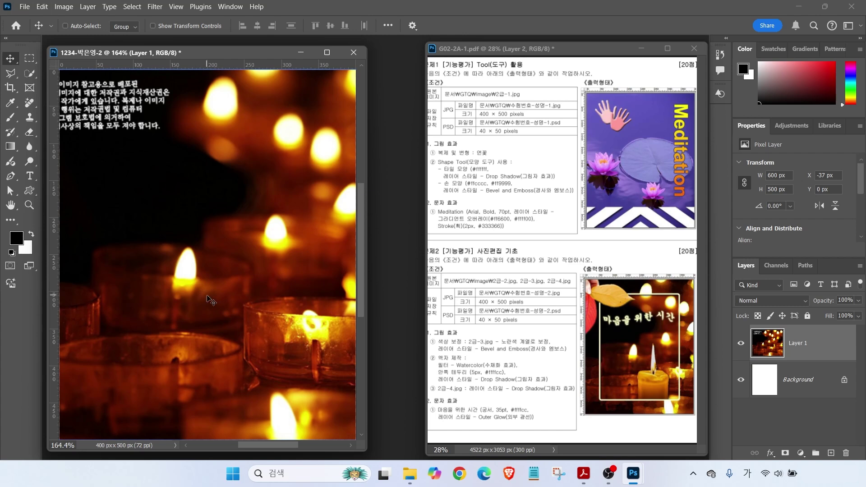
# Nudge the candle layer slightly right and rename it 2-2
pyautogui.moveTo(213, 248)
pyautogui.mouseDown()
pyautogui.moveTo(237, 216)
pyautogui.moveTo(226, 257)
pyautogui.mouseUp()
pyautogui.moveTo(795, 335); pyautogui.dragTo(767, 287)
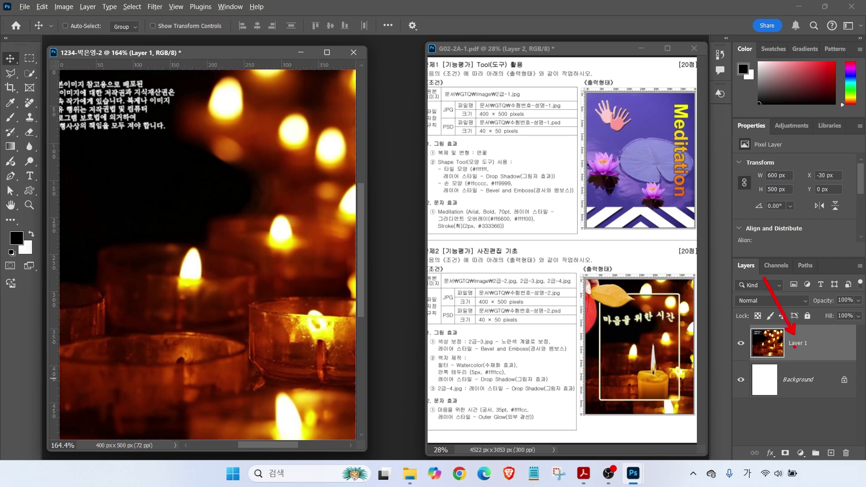
pyautogui.doubleClick(797, 343)
pyautogui.write('2-2')
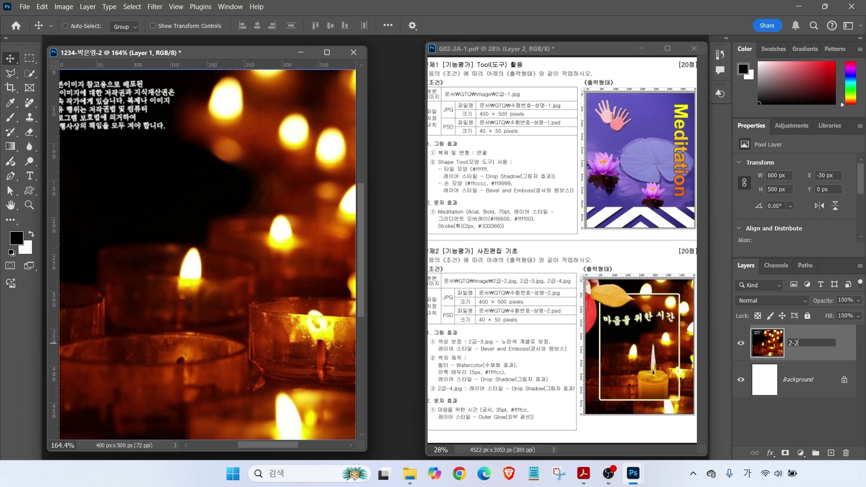
pyautogui.press('Return')
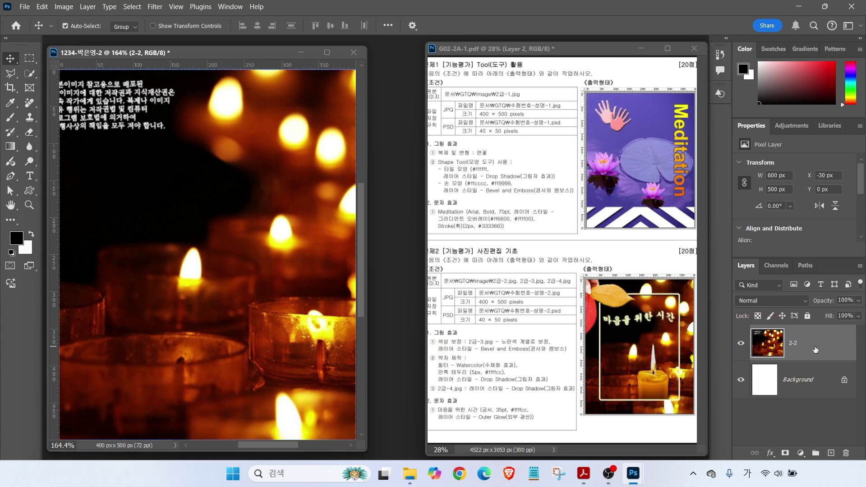
# Duplicate the 2-2 layer and name the copy 액자
pyautogui.hotkey('ctrl', 'j')
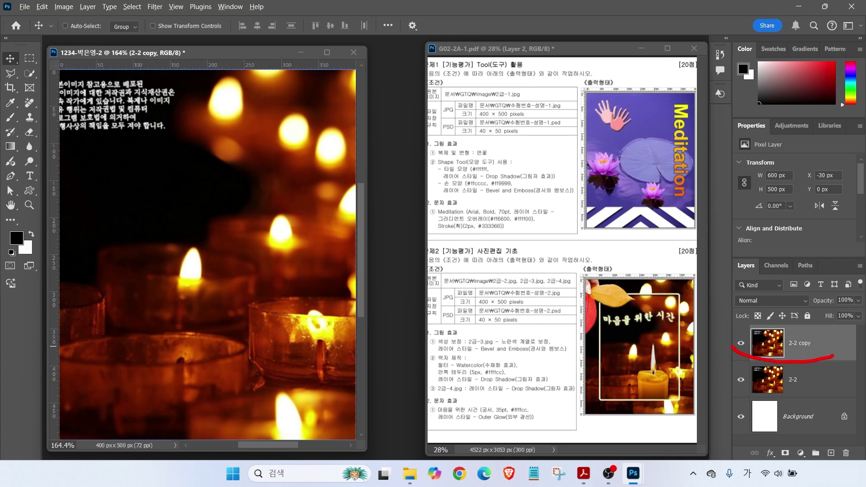
pyautogui.doubleClick(788, 345)
pyautogui.write('액자')
pyautogui.press('Return')
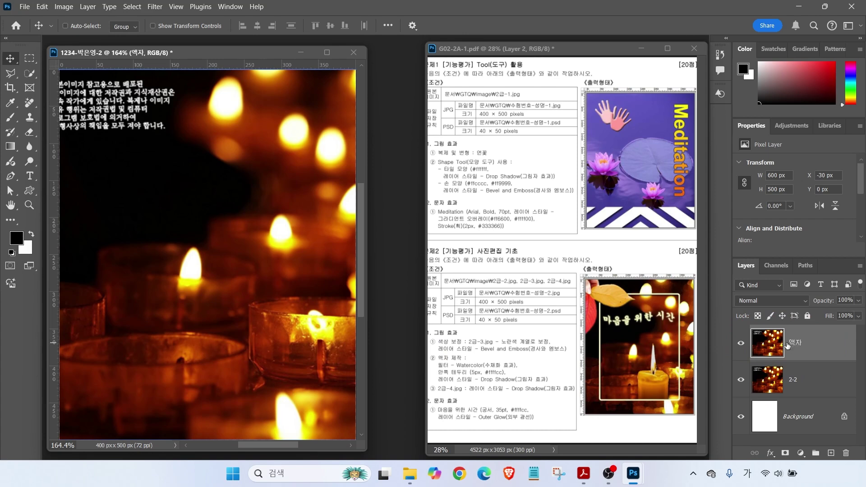
pyautogui.moveTo(409, 346)
pyautogui.mouseDown()
pyautogui.moveTo(499, 384)
pyautogui.moveTo(547, 391)
pyautogui.mouseUp()
pyautogui.moveTo(462, 361); pyautogui.dragTo(512, 336)
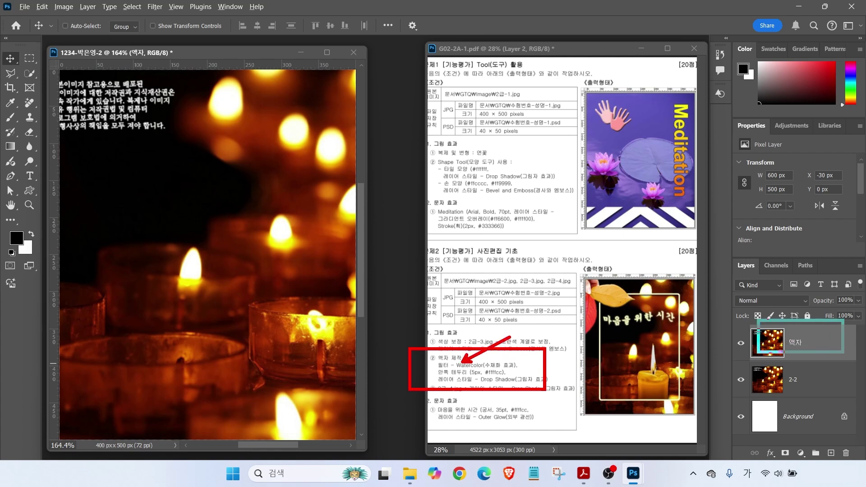
pyautogui.press('Escape')
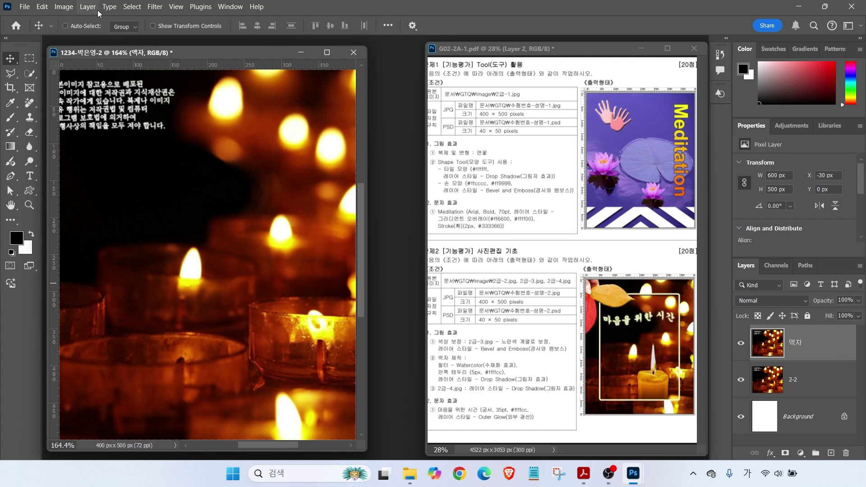
# Apply Filter Gallery's Watercolor to 액자 with Brush Detail 9, Shadow Intensity 1, Texture 1
pyautogui.click(155, 6)
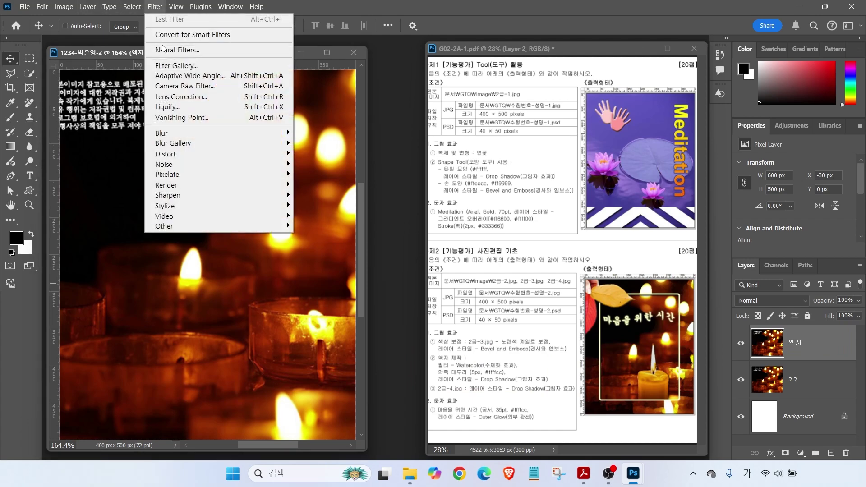
pyautogui.click(170, 67)
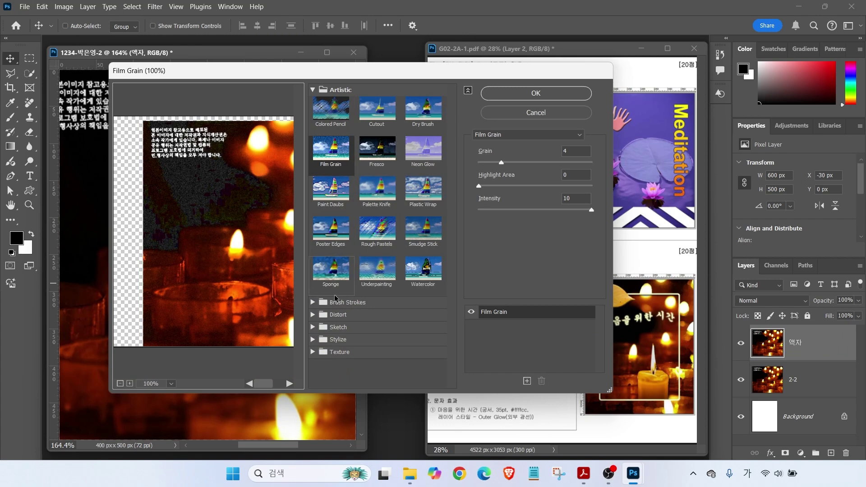
pyautogui.click(423, 271)
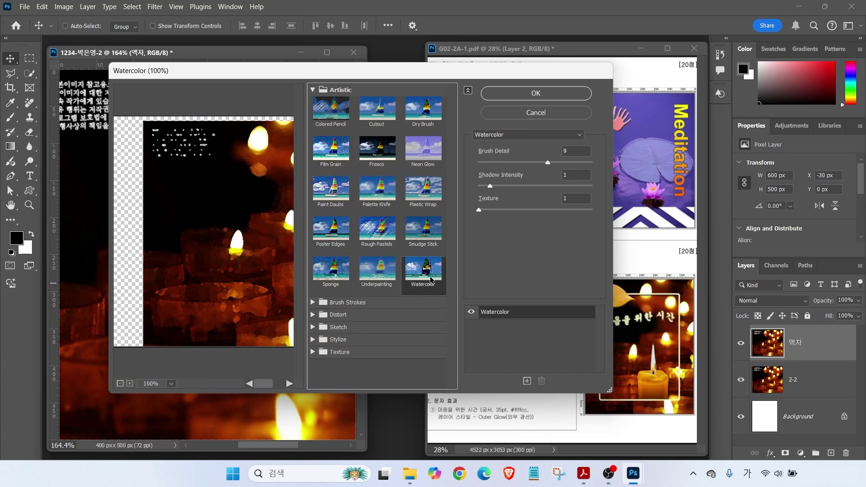
pyautogui.click(314, 90)
pyautogui.click(315, 90)
pyautogui.click(315, 90)
pyautogui.press('alt')
pyautogui.moveTo(462, 116)
pyautogui.mouseDown()
pyautogui.moveTo(536, 156)
pyautogui.moveTo(551, 181)
pyautogui.mouseUp()
pyautogui.press('Escape')
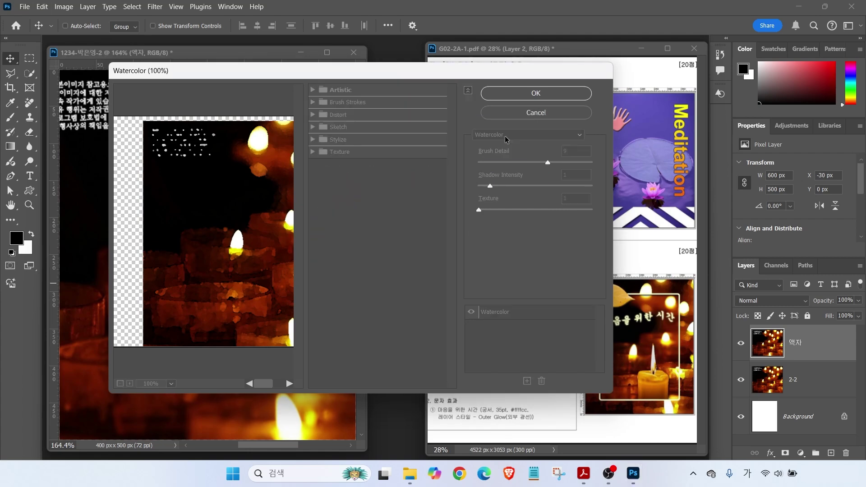
pyautogui.click(541, 135)
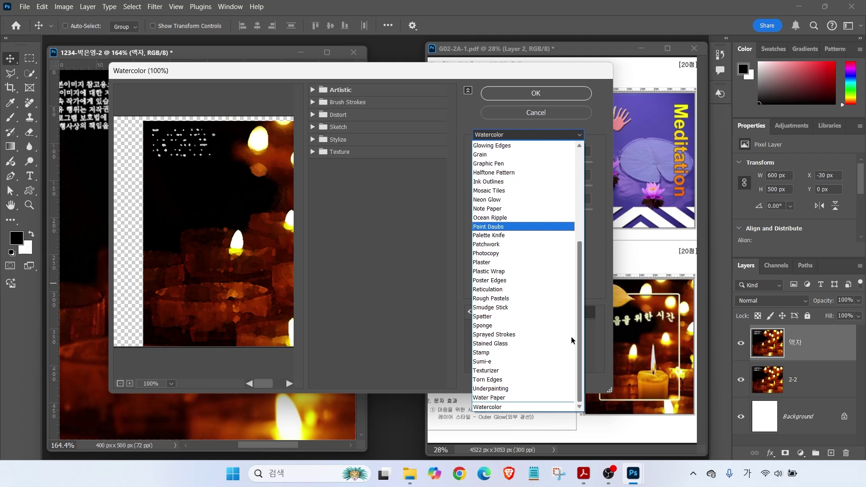
pyautogui.click(479, 406)
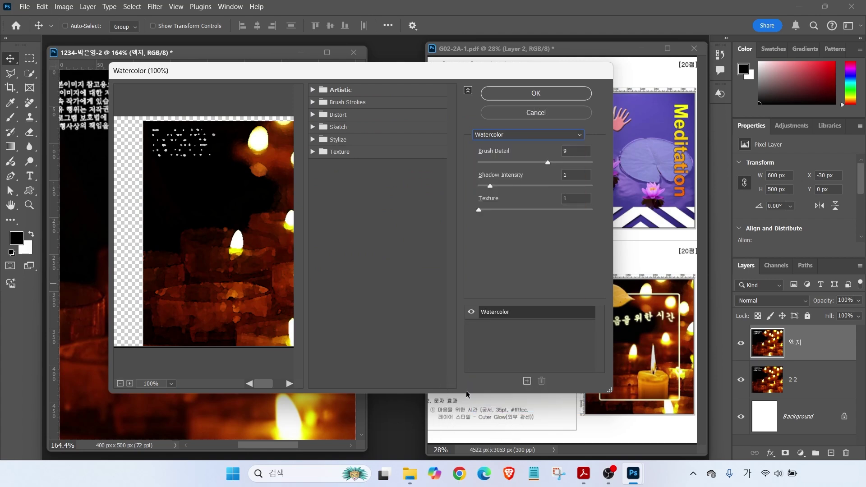
pyautogui.click(525, 89)
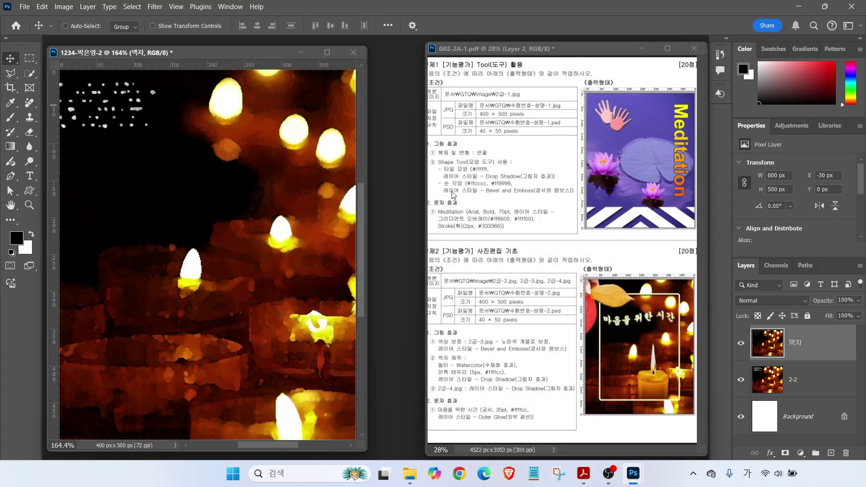
pyautogui.press('alt')
pyautogui.moveTo(600, 292); pyautogui.dragTo(679, 406)
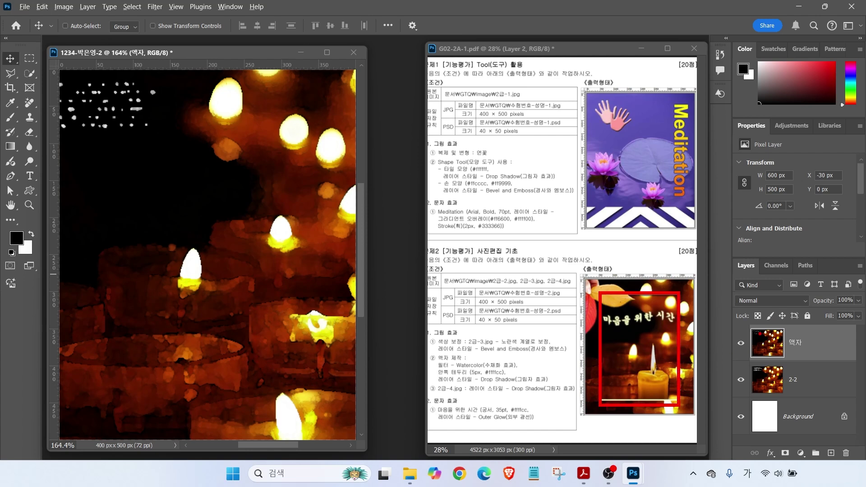
pyautogui.press('Escape')
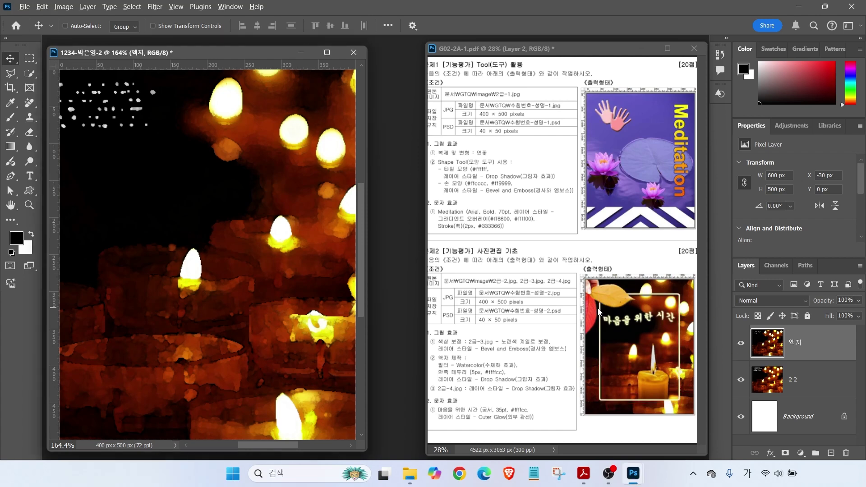
pyautogui.moveTo(603, 316); pyautogui.dragTo(603, 232)
pyautogui.moveTo(681, 305); pyautogui.dragTo(680, 248)
pyautogui.moveTo(623, 295); pyautogui.dragTo(559, 294)
pyautogui.moveTo(610, 398); pyautogui.dragTo(534, 398)
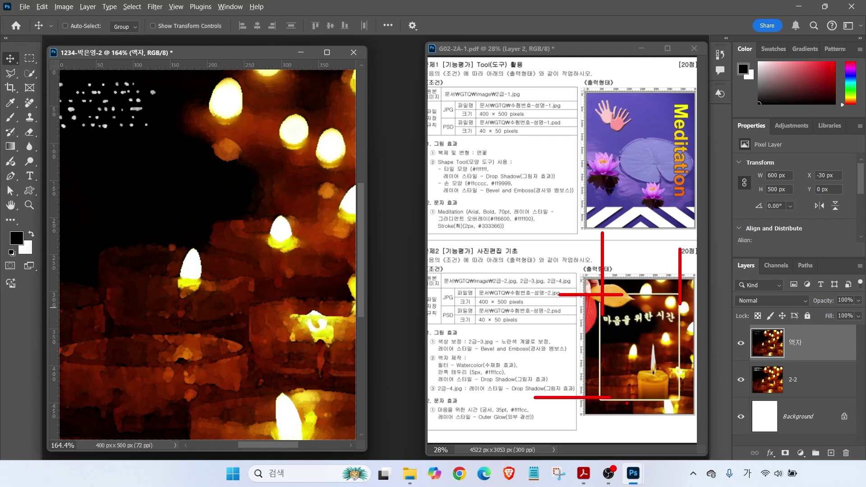
pyautogui.press('Escape')
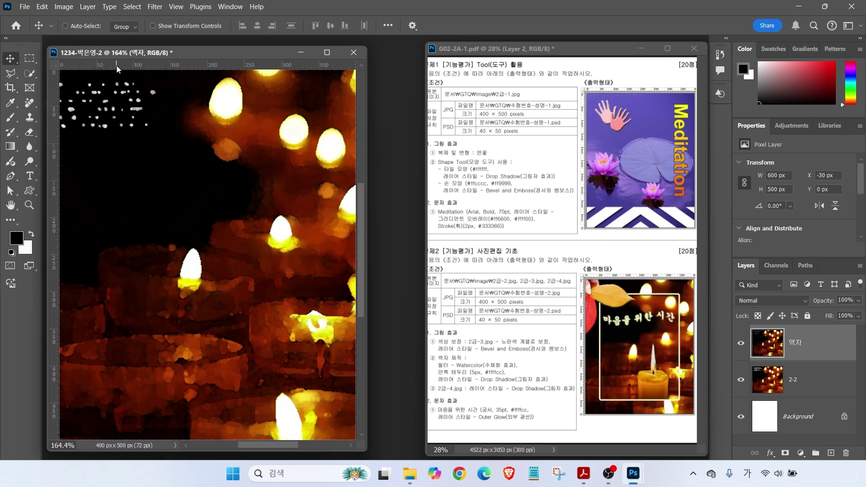
# Place two vertical and two horizontal guides outlining the frame's inner opening
pyautogui.moveTo(60, 109); pyautogui.dragTo(113, 108)
pyautogui.moveTo(96, 46); pyautogui.dragTo(96, 133)
pyautogui.moveTo(95, 100)
pyautogui.mouseDown()
pyautogui.moveTo(301, 401)
pyautogui.moveTo(296, 365)
pyautogui.moveTo(311, 405)
pyautogui.mouseUp()
pyautogui.moveTo(266, 396); pyautogui.dragTo(310, 405)
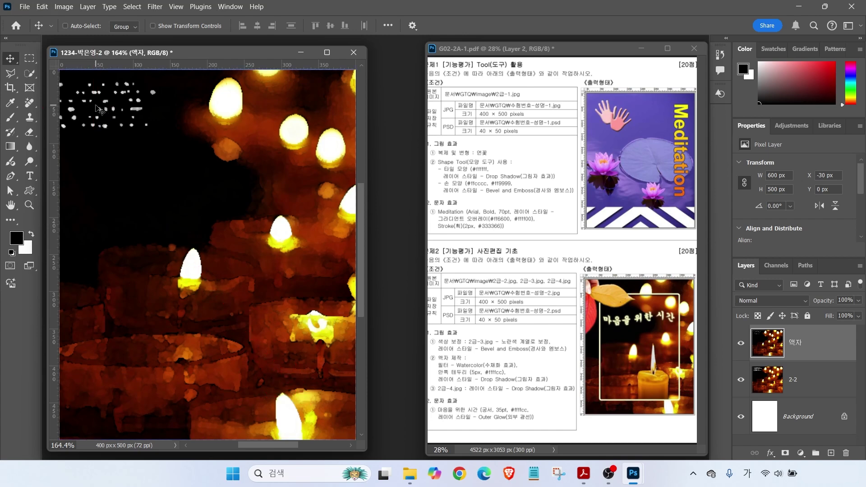
pyautogui.click(30, 58)
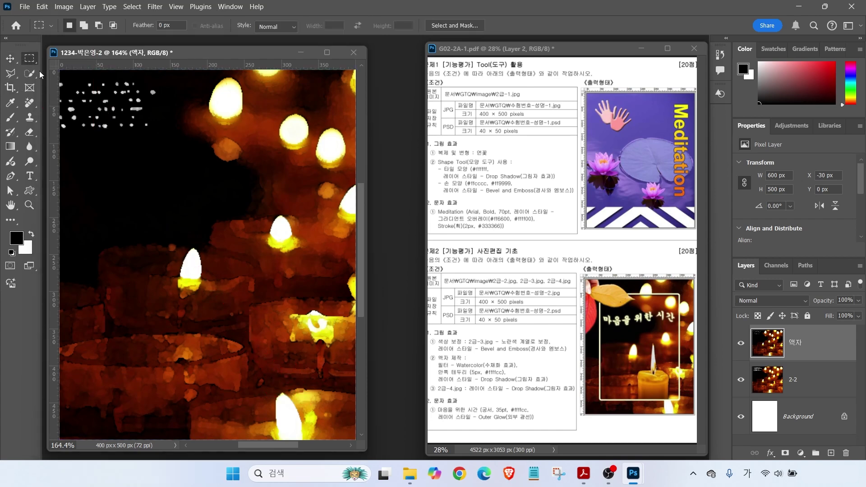
pyautogui.press('ctrl')
pyautogui.press('ctrl')
pyautogui.moveTo(52, 126); pyautogui.dragTo(98, 138)
pyautogui.press('ctrl')
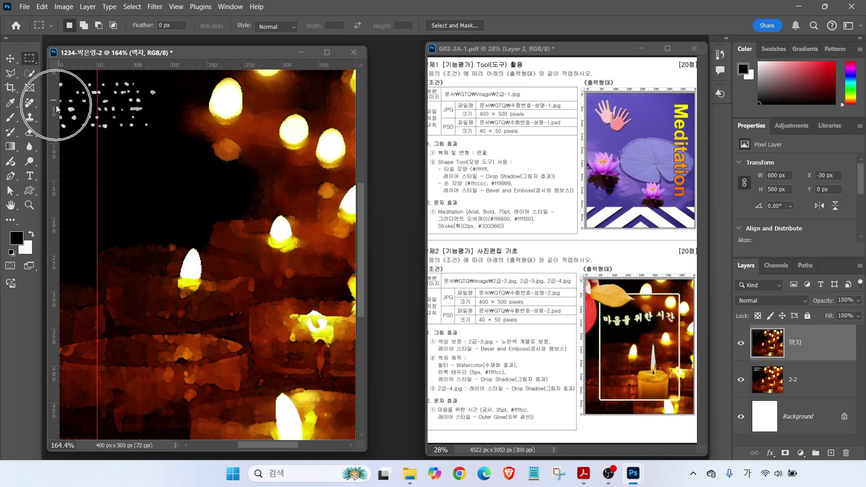
pyautogui.moveTo(55, 101); pyautogui.dragTo(319, 83)
pyautogui.moveTo(176, 66); pyautogui.dragTo(172, 108)
pyautogui.moveTo(164, 65); pyautogui.dragTo(142, 403)
# Draw a 299×400 px rectangular selection at 51, 50 px snapped to the guides
pyautogui.moveTo(98, 107); pyautogui.dragTo(320, 400)
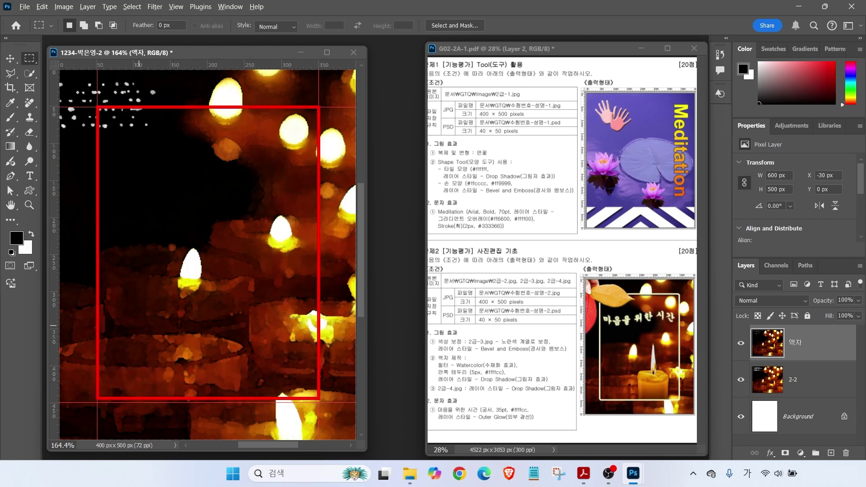
pyautogui.press('Escape')
pyautogui.click(28, 58)
pyautogui.moveTo(99, 109); pyautogui.dragTo(319, 402)
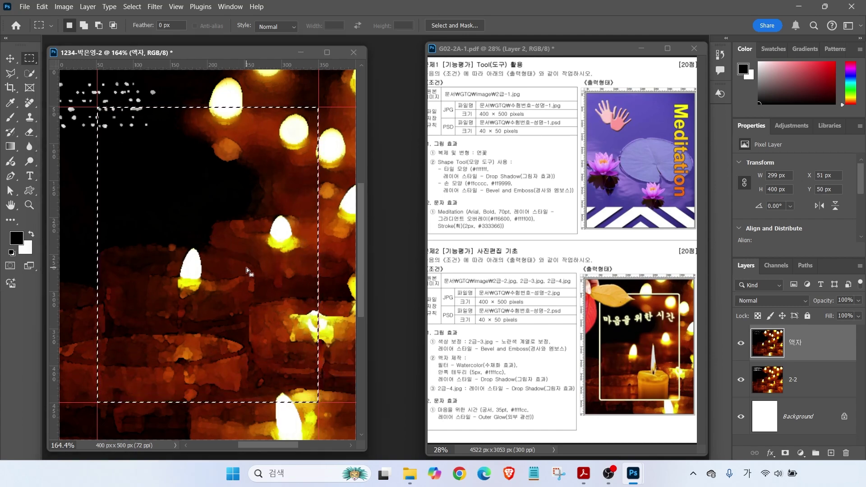
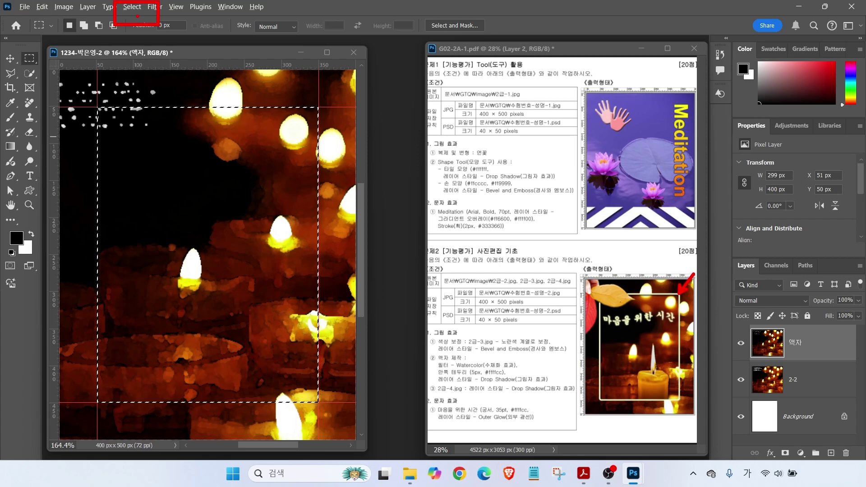
# Smooth the rectangular selection's corners with a 5 px sample radius
pyautogui.click(134, 9)
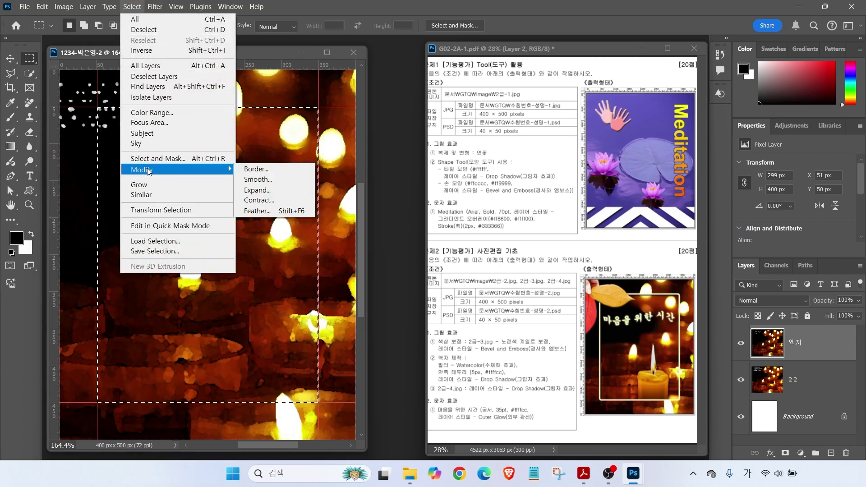
pyautogui.click(277, 180)
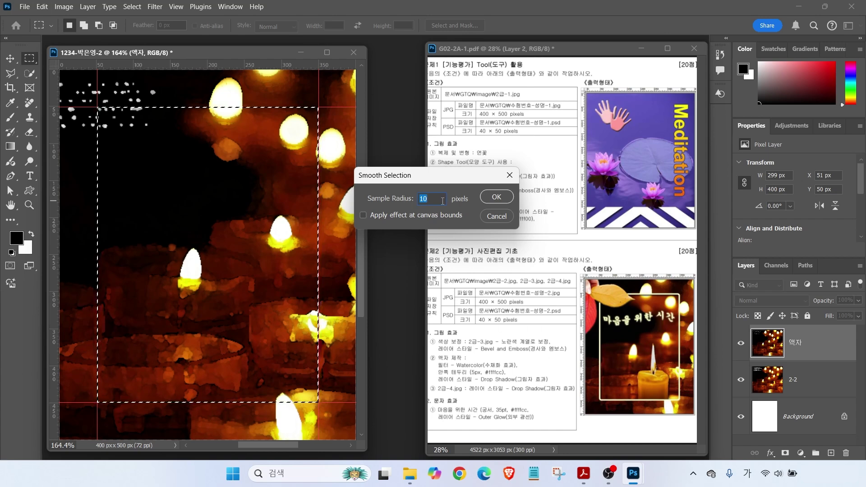
pyautogui.write('5')
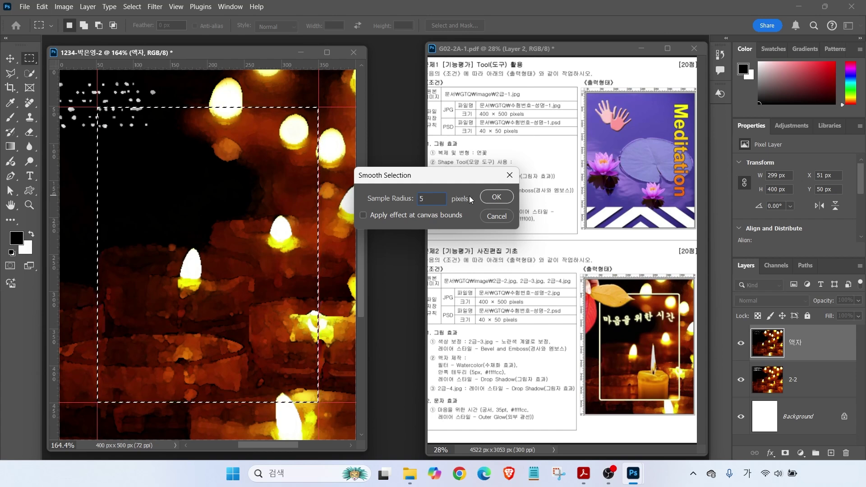
pyautogui.click(496, 197)
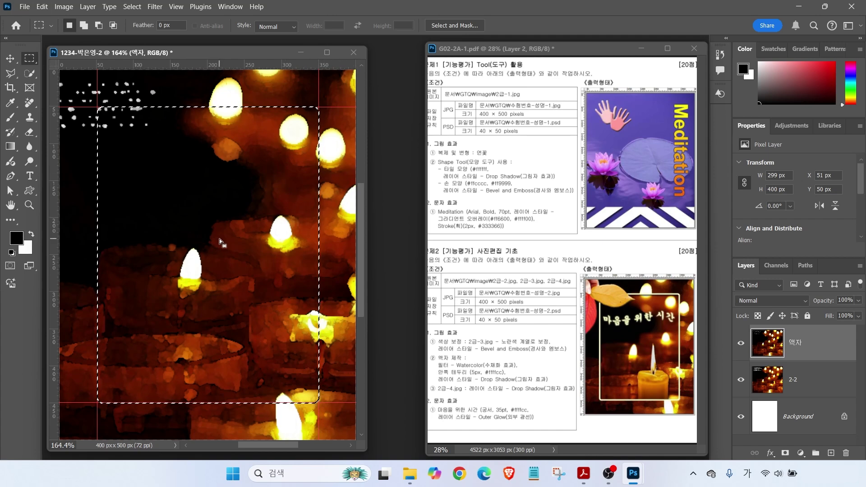
pyautogui.moveTo(263, 234)
pyautogui.mouseDown()
pyautogui.moveTo(277, 271)
pyautogui.moveTo(323, 259)
pyautogui.moveTo(429, 273)
pyautogui.mouseUp()
# Delete the 액자 layer's pixels inside the rounded selection to reveal the candle photo
pyautogui.press('Escape')
pyautogui.press('Delete')
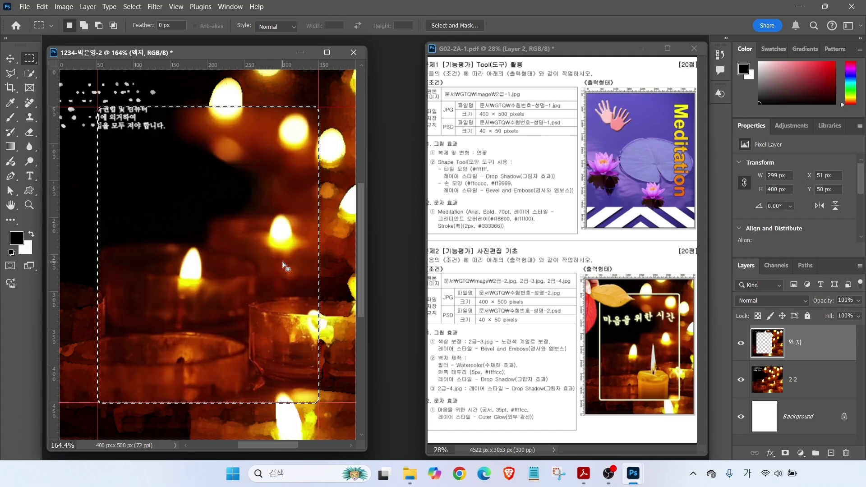
pyautogui.press('alt')
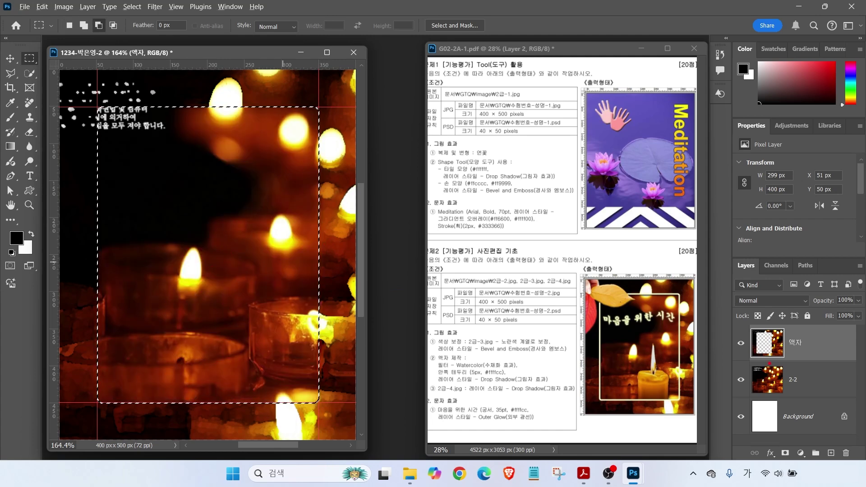
pyautogui.moveTo(762, 342); pyautogui.dragTo(712, 310)
pyautogui.moveTo(769, 375); pyautogui.dragTo(718, 398)
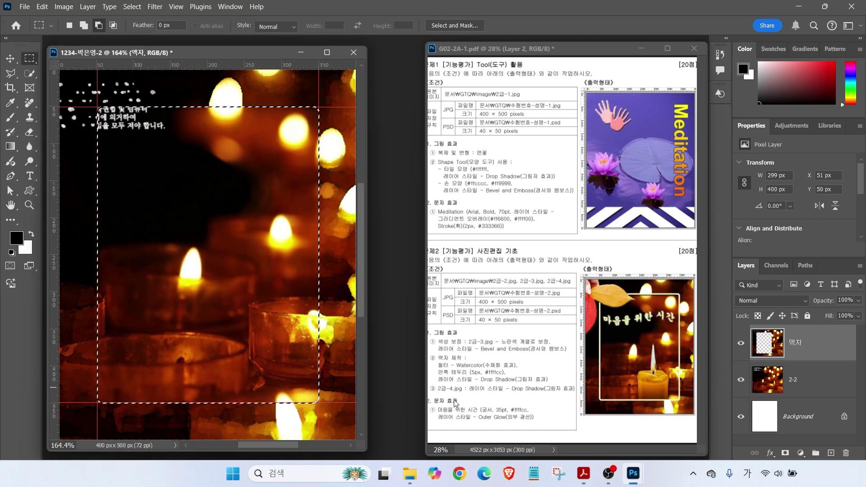
pyautogui.moveTo(459, 365); pyautogui.dragTo(506, 352)
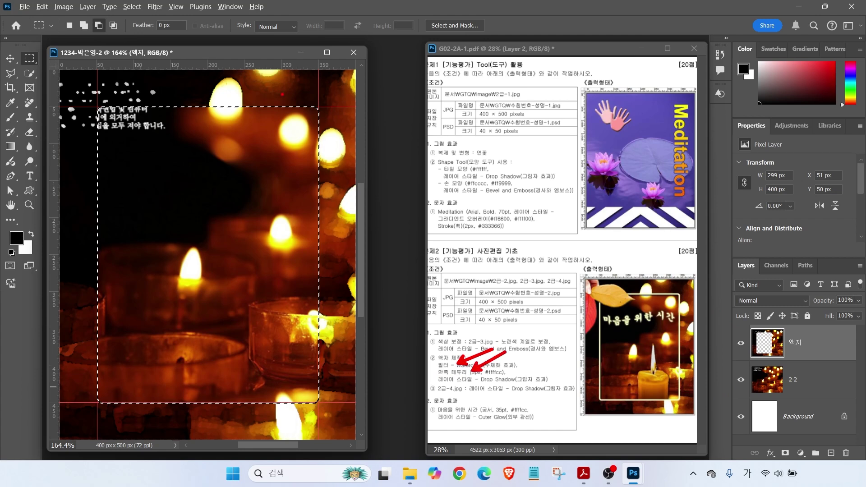
pyautogui.moveTo(451, 375); pyautogui.dragTo(524, 375)
pyautogui.moveTo(478, 389); pyautogui.dragTo(580, 382)
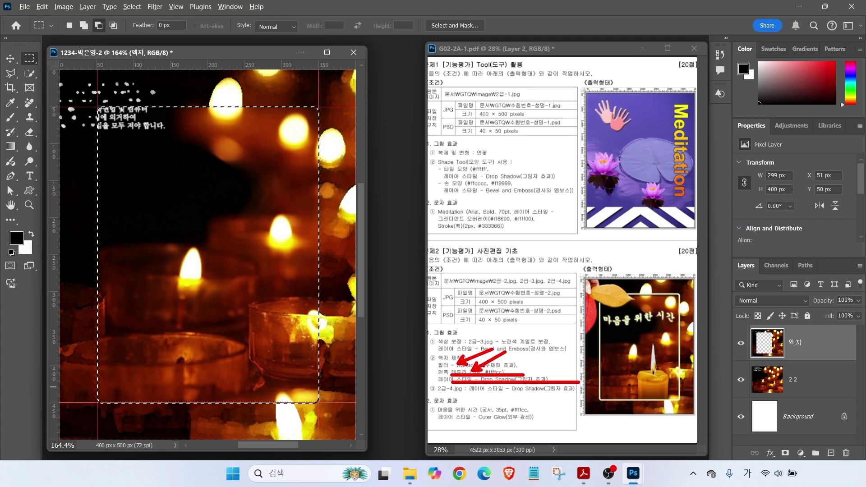
pyautogui.press('Escape')
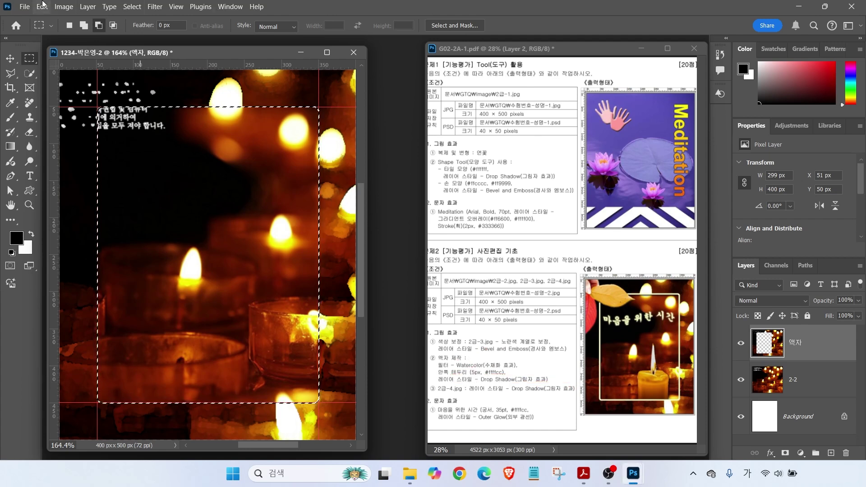
# Stroke the selection with a 5 px centred line in pale yellow #ffffcc
pyautogui.click(43, 10)
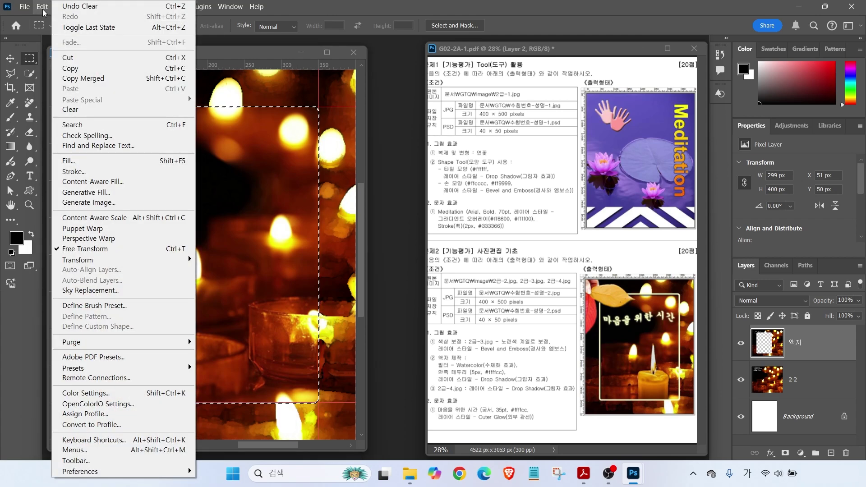
pyautogui.click(78, 176)
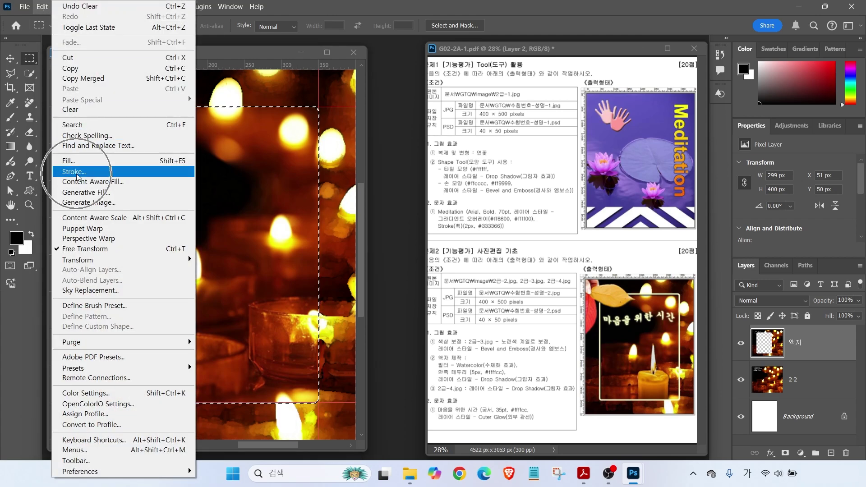
pyautogui.click(332, 87)
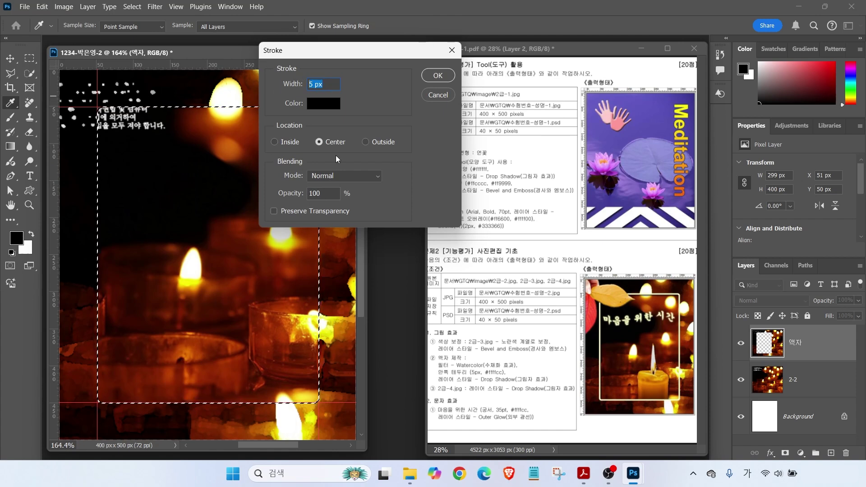
pyautogui.click(492, 375)
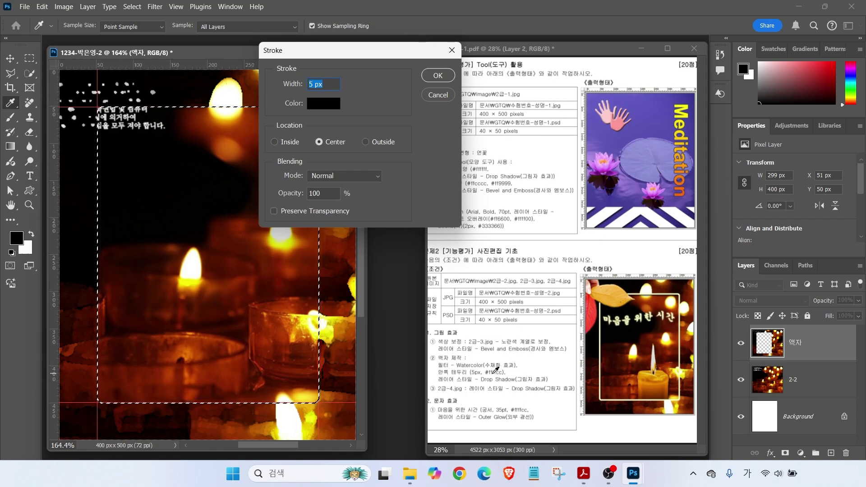
pyautogui.click(326, 112)
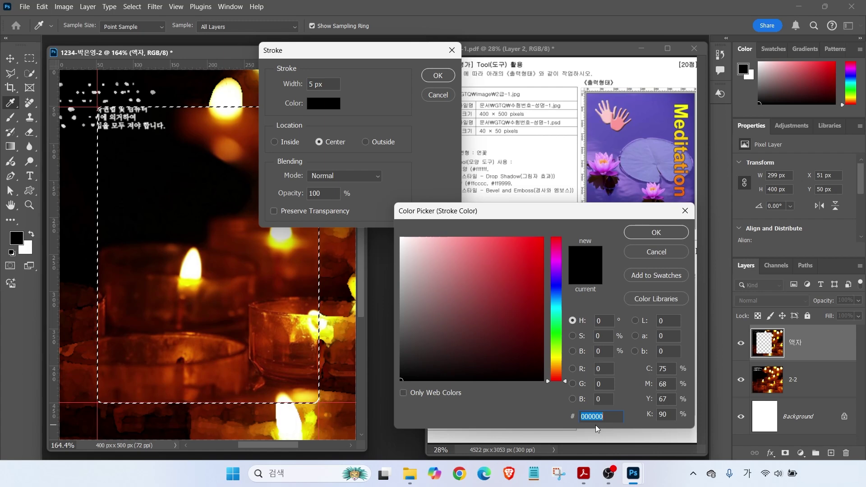
pyautogui.write('ㅊ')
pyautogui.press('BackSpace')
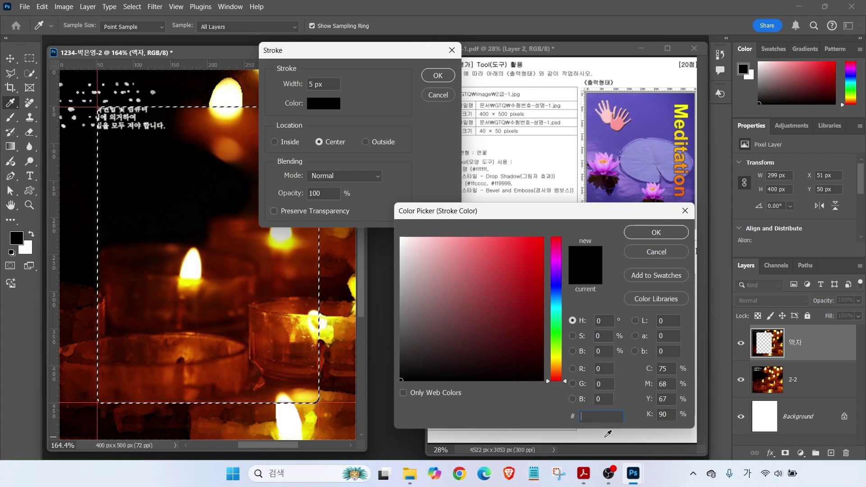
pyautogui.press('Hangul')
pyautogui.write('ffffcc')
pyautogui.press('Return')
pyautogui.click(439, 75)
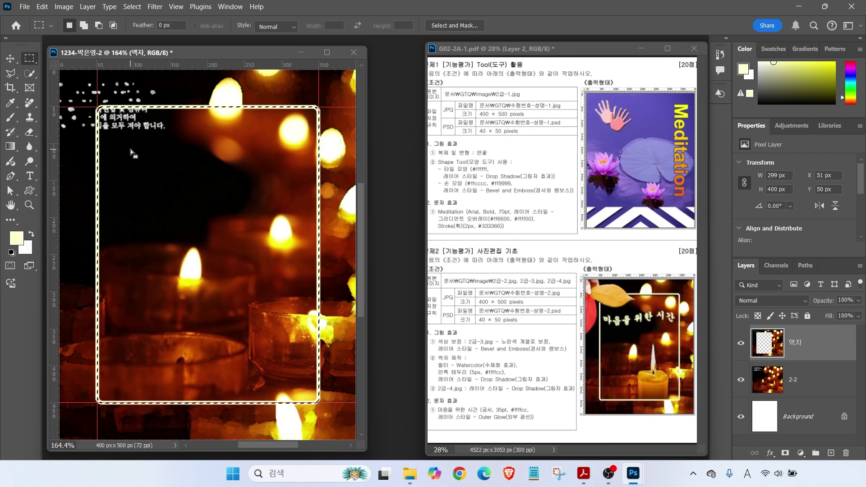
pyautogui.moveTo(451, 383); pyautogui.dragTo(557, 385)
pyautogui.moveTo(547, 348); pyautogui.dragTo(523, 373)
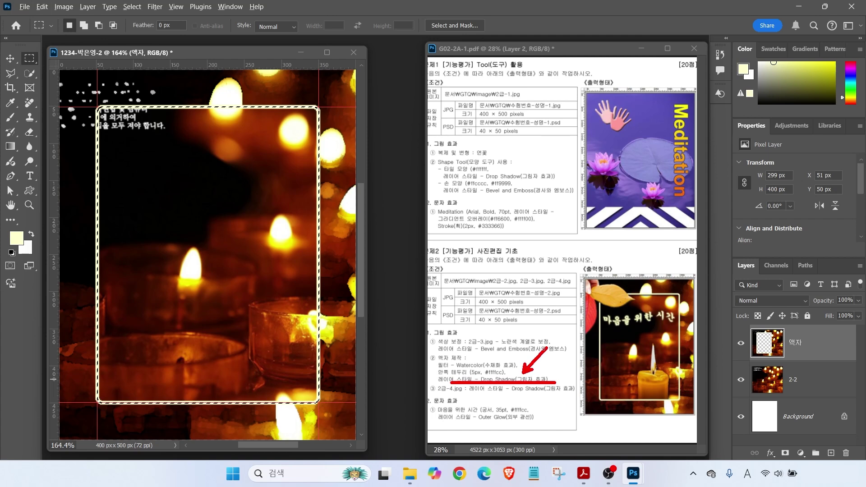
pyautogui.moveTo(721, 249); pyautogui.dragTo(864, 466)
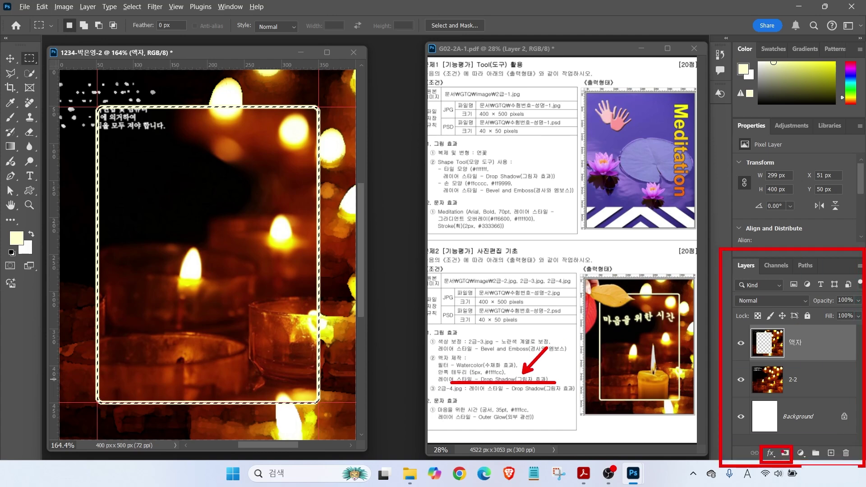
pyautogui.press('Escape')
# Add a default Drop Shadow to the 액자 layer and deselect
pyautogui.click(772, 453)
pyautogui.click(773, 446)
pyautogui.press('Return')
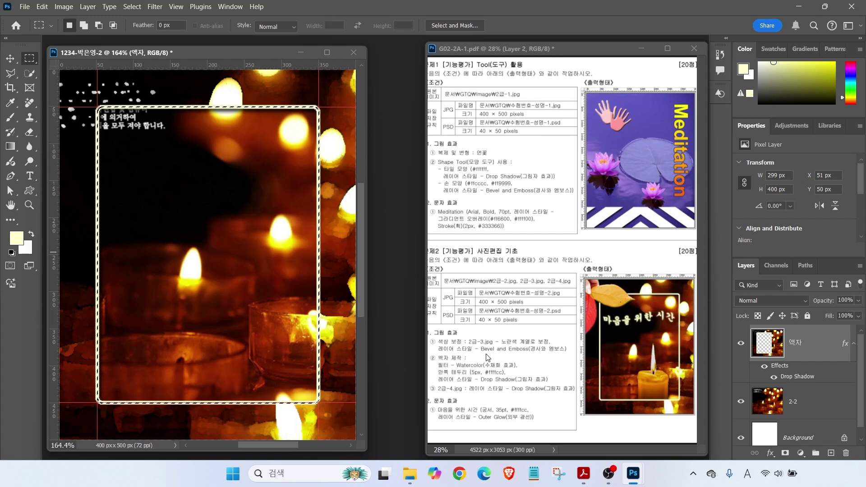
pyautogui.click(136, 7)
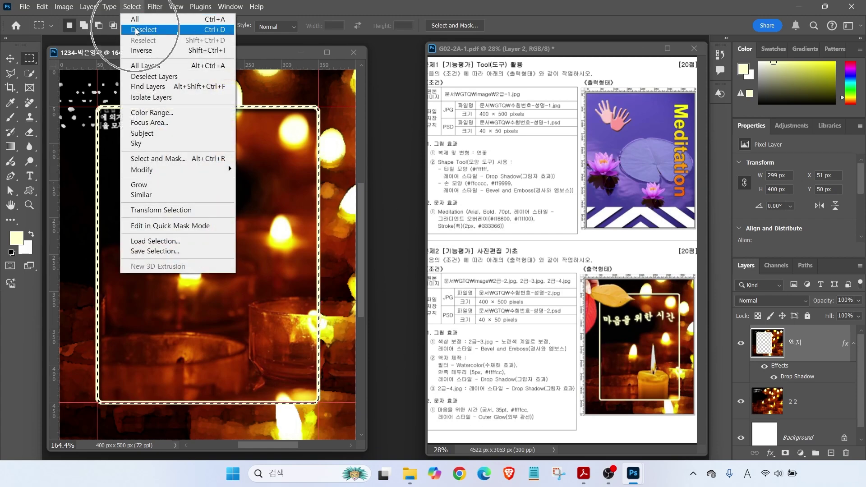
pyautogui.click(136, 29)
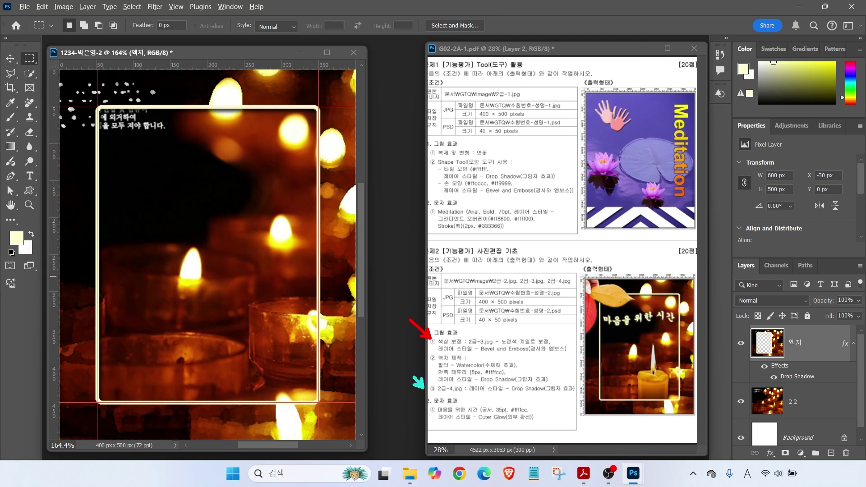
# Open 2급-3.jpg and quick-select both red leaves and the hand
pyautogui.click(445, 347)
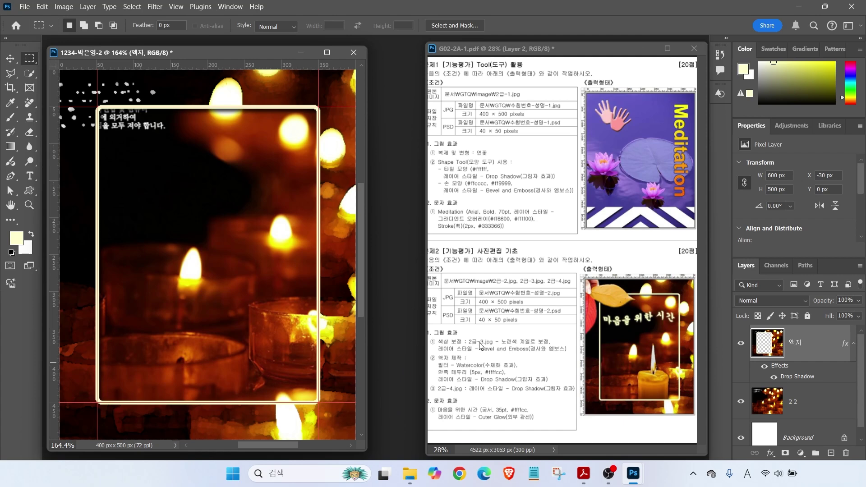
pyautogui.doubleClick(386, 188)
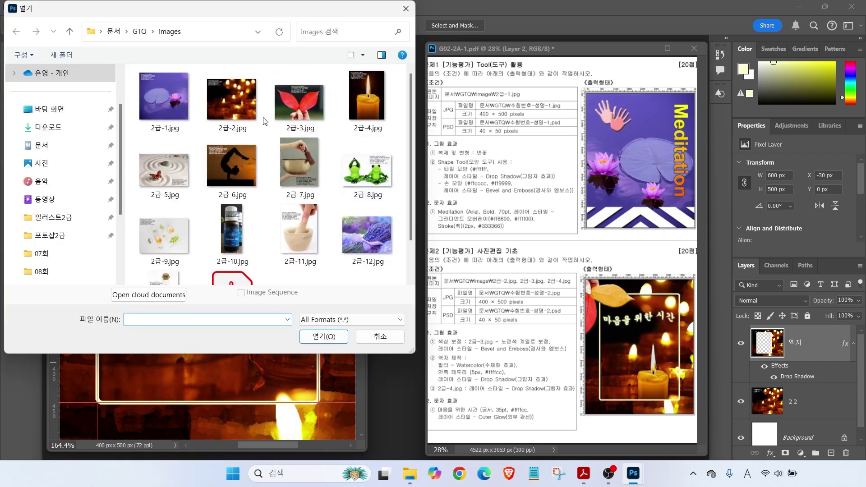
pyautogui.doubleClick(298, 103)
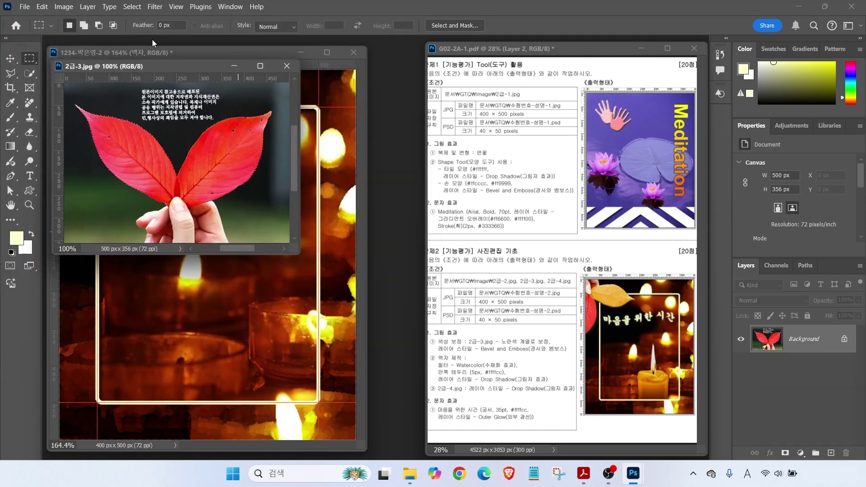
pyautogui.moveTo(176, 66); pyautogui.dragTo(414, 134)
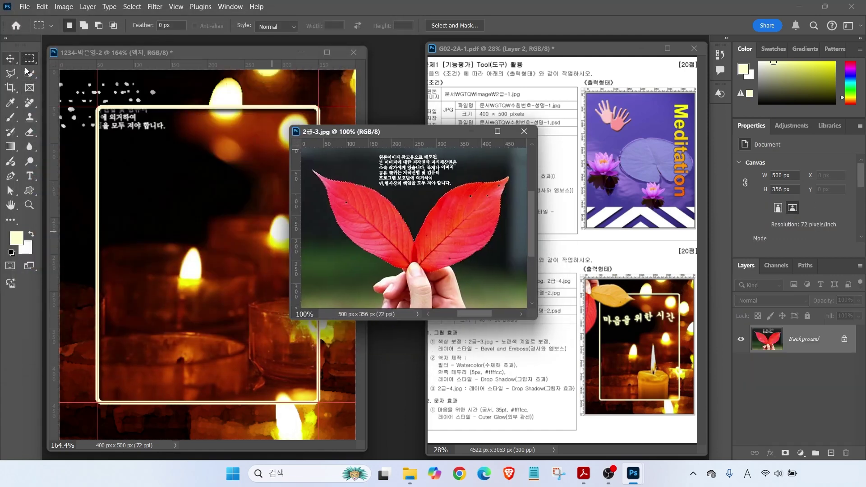
pyautogui.click(30, 75)
pyautogui.moveTo(354, 208)
pyautogui.mouseDown()
pyautogui.moveTo(402, 250)
pyautogui.moveTo(470, 217)
pyautogui.mouseUp()
pyautogui.click(89, 26)
pyautogui.moveTo(390, 290)
pyautogui.mouseDown()
pyautogui.moveTo(426, 284)
pyautogui.moveTo(451, 291)
pyautogui.mouseUp()
# Drag the selection into the composite, close the source, and name the layer 2-3
pyautogui.click(10, 59)
pyautogui.moveTo(393, 228); pyautogui.dragTo(227, 225)
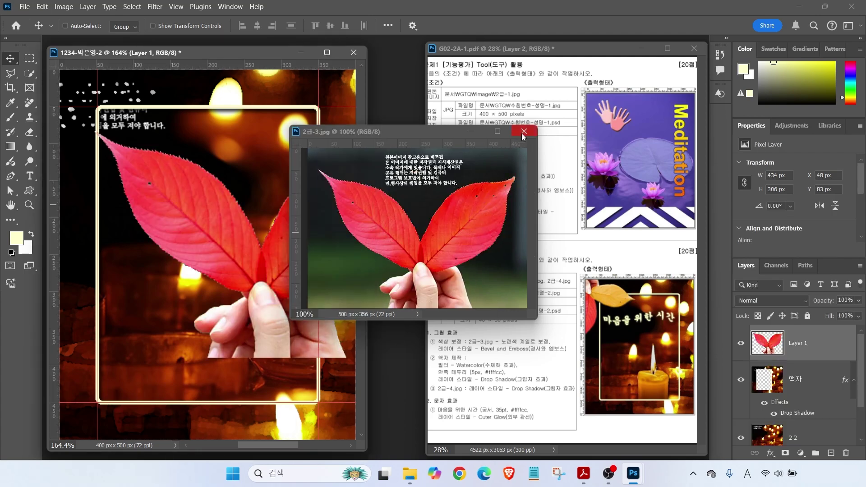
pyautogui.click(523, 134)
pyautogui.doubleClick(797, 344)
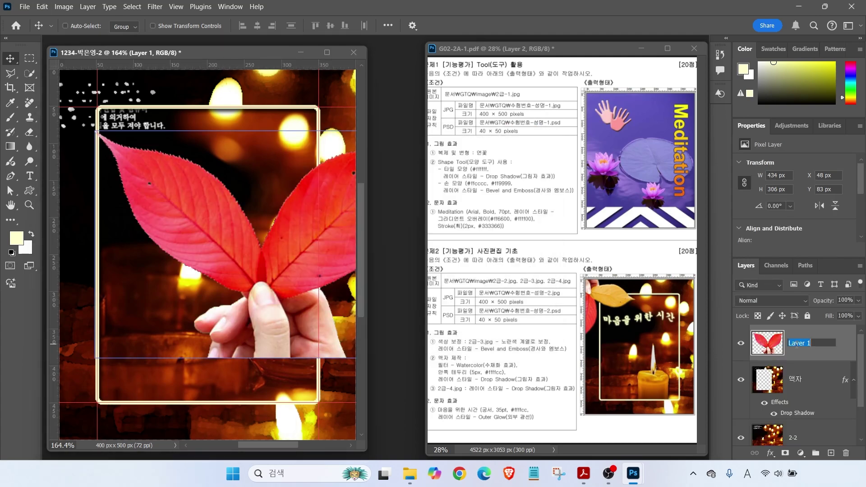
pyautogui.write('2-3')
pyautogui.press('Return')
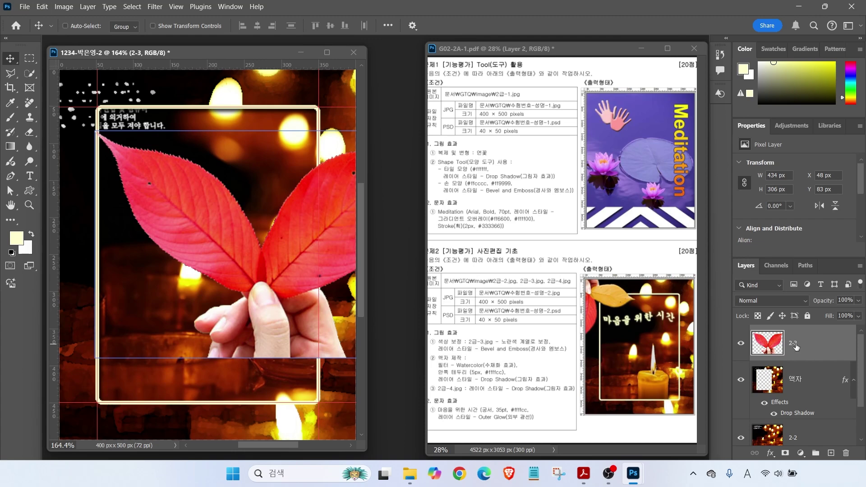
# Scale the leaf to about 58%, move it into the frame, and rotate it
pyautogui.hotkey('ctrl', 't')
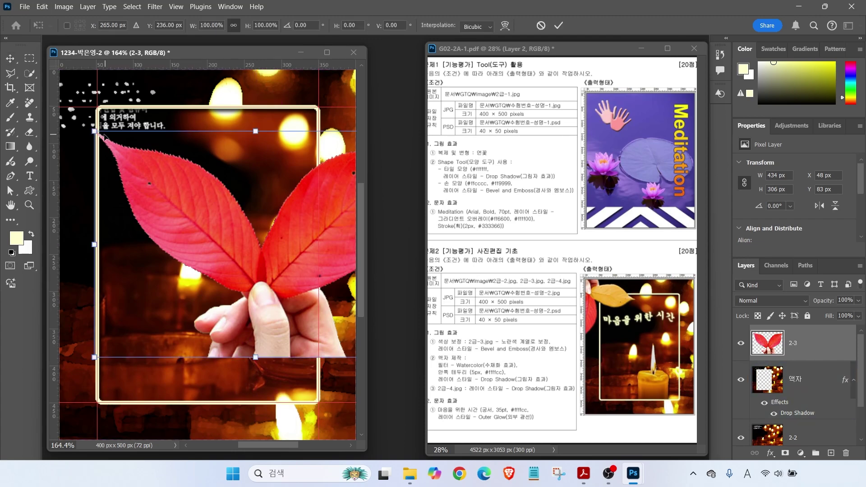
pyautogui.moveTo(93, 131); pyautogui.dragTo(230, 227)
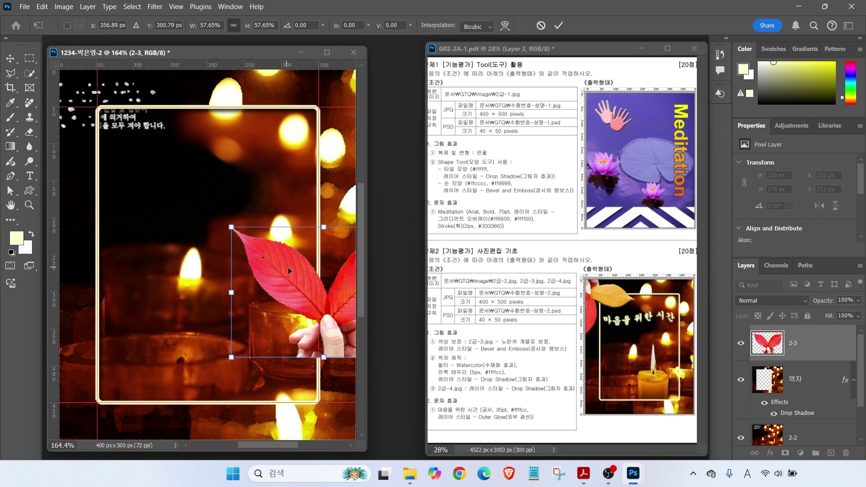
pyautogui.moveTo(298, 274); pyautogui.dragTo(182, 209)
pyautogui.moveTo(299, 150); pyautogui.dragTo(196, 275)
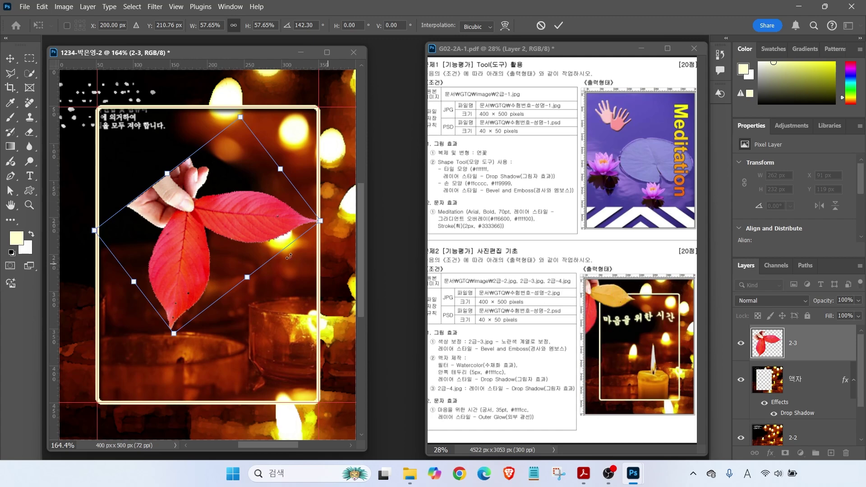
# Flip the leaf, rotate it counter-clockwise, and enlarge it into the top-left corner
pyautogui.rightClick(187, 208)
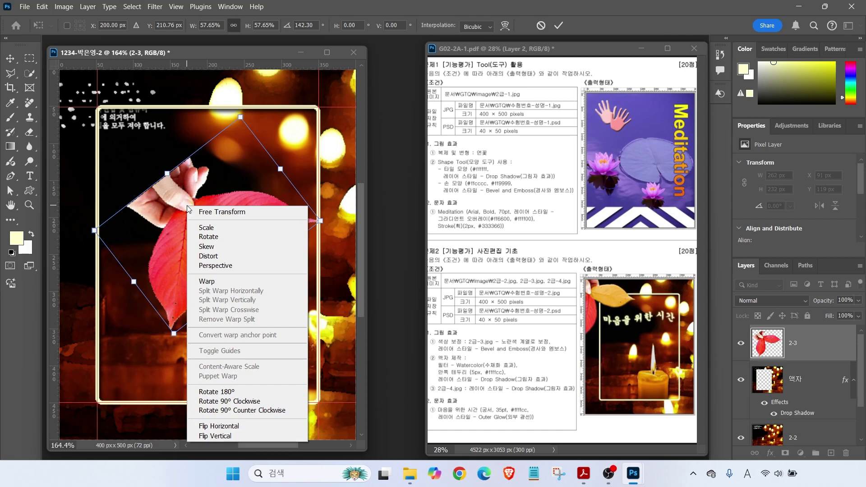
pyautogui.click(239, 435)
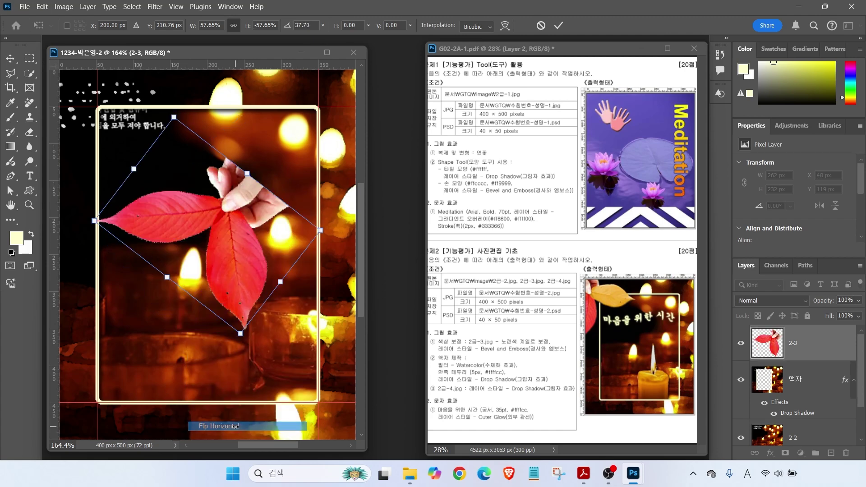
pyautogui.moveTo(322, 203); pyautogui.dragTo(188, 209)
pyautogui.moveTo(183, 154); pyautogui.dragTo(189, 167)
pyautogui.moveTo(119, 106); pyautogui.dragTo(116, 110)
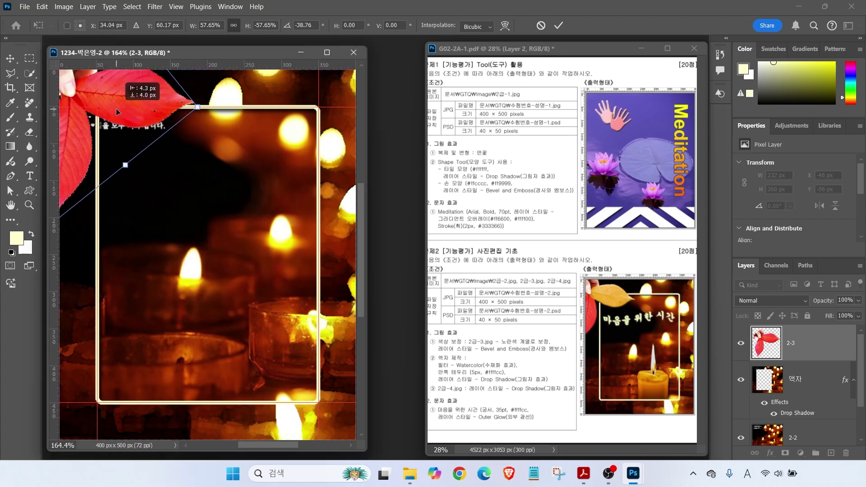
pyautogui.moveTo(198, 107); pyautogui.dragTo(204, 126)
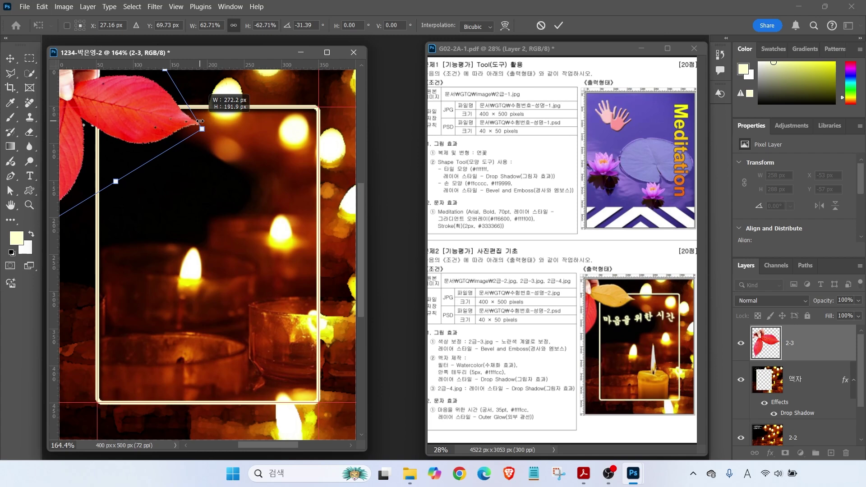
pyautogui.press('Return')
pyautogui.press('ctrl')
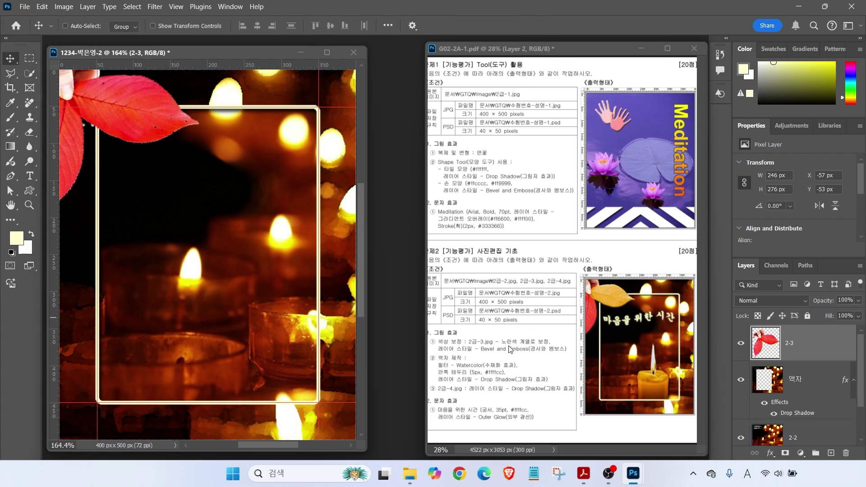
pyautogui.click(28, 74)
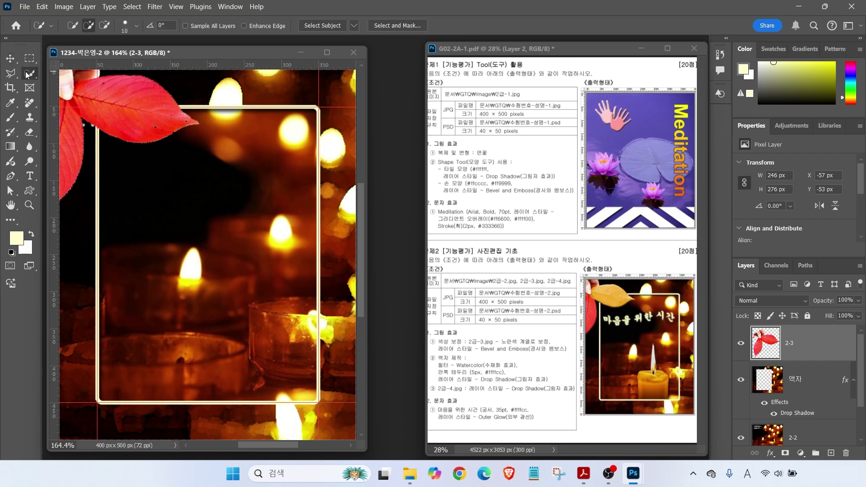
# Select the top leaf and shift its hue by +43 to turn it yellow
pyautogui.moveTo(90, 96)
pyautogui.mouseDown()
pyautogui.moveTo(134, 112)
pyautogui.moveTo(164, 113)
pyautogui.moveTo(166, 105)
pyautogui.mouseUp()
pyautogui.press('alt')
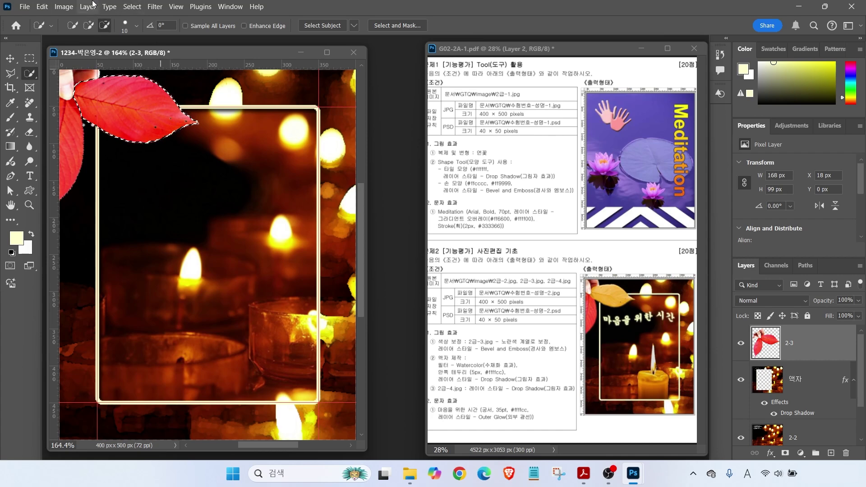
pyautogui.click(64, 7)
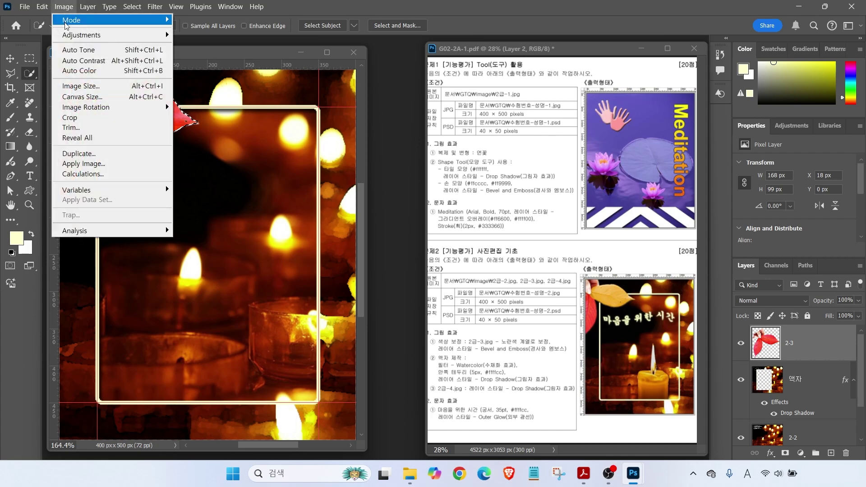
pyautogui.moveTo(69, 36)
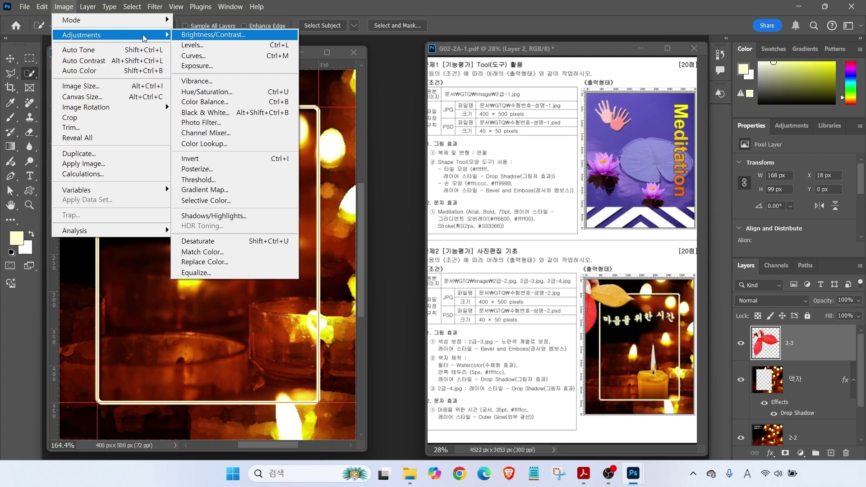
pyautogui.click(216, 91)
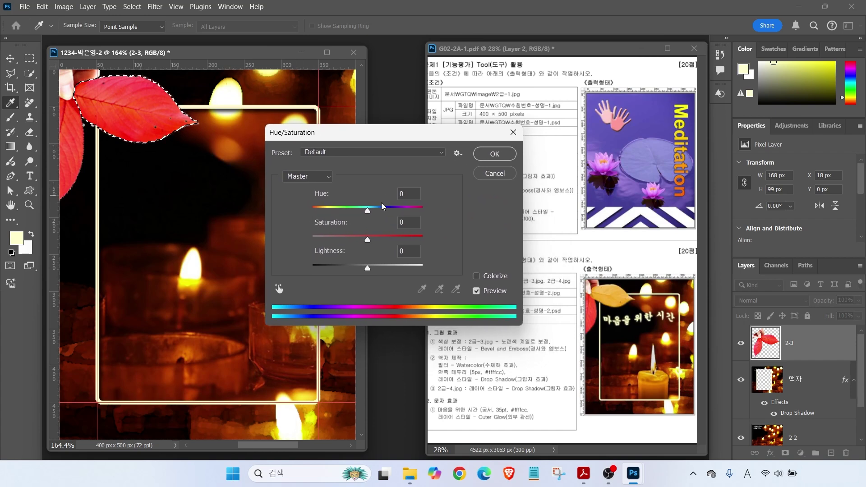
pyautogui.moveTo(368, 212); pyautogui.dragTo(392, 214)
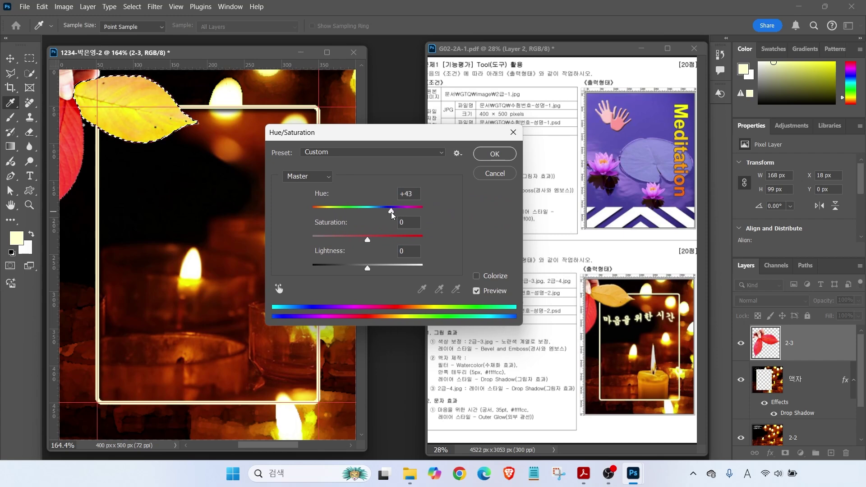
pyautogui.click(495, 154)
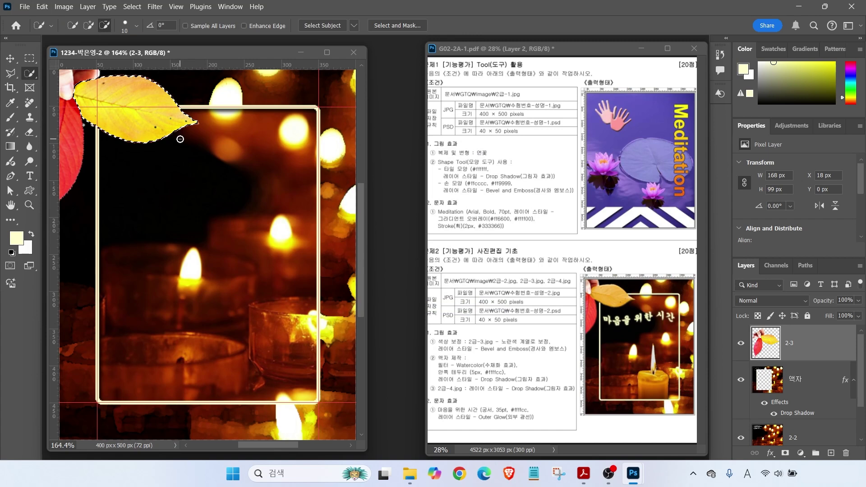
pyautogui.hotkey('ctrl', 'd')
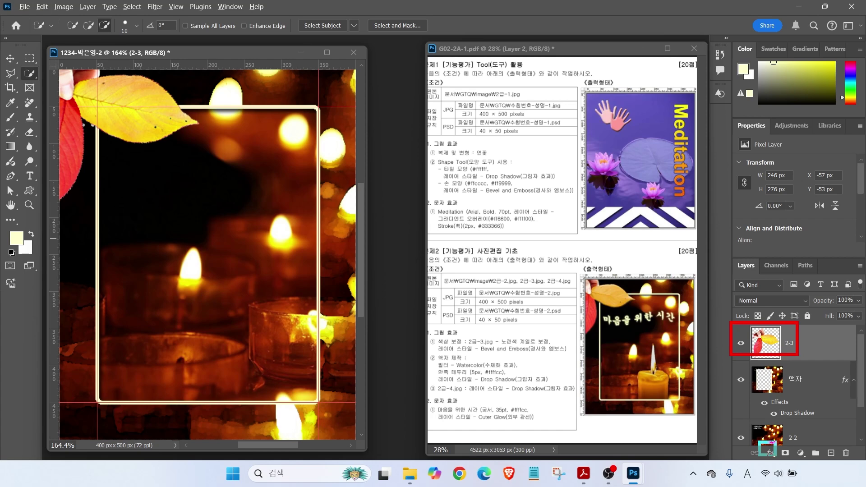
# Add a default Bevel & Emboss effect to the 2-3 leaf layer
pyautogui.click(771, 453)
pyautogui.click(774, 362)
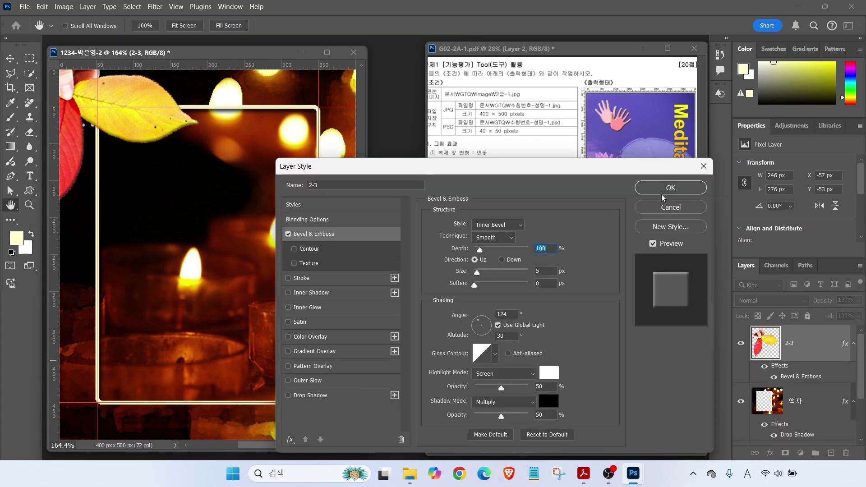
pyautogui.click(664, 189)
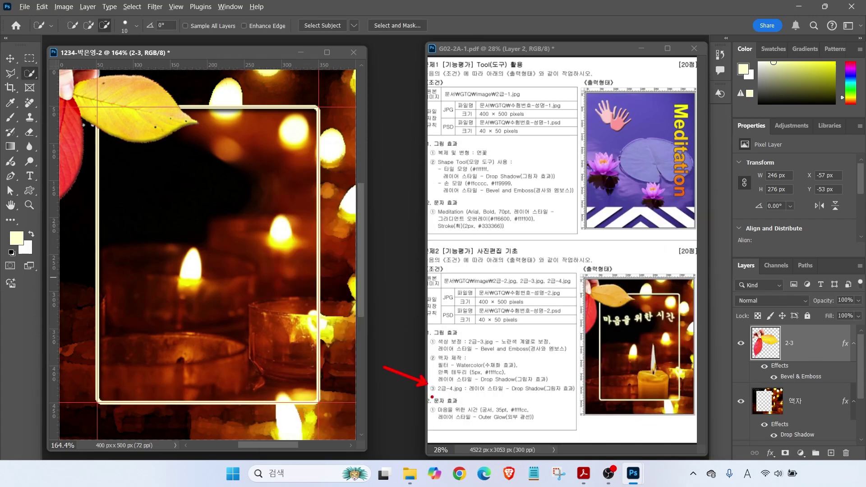
pyautogui.hotkey('ctrl', 'o')
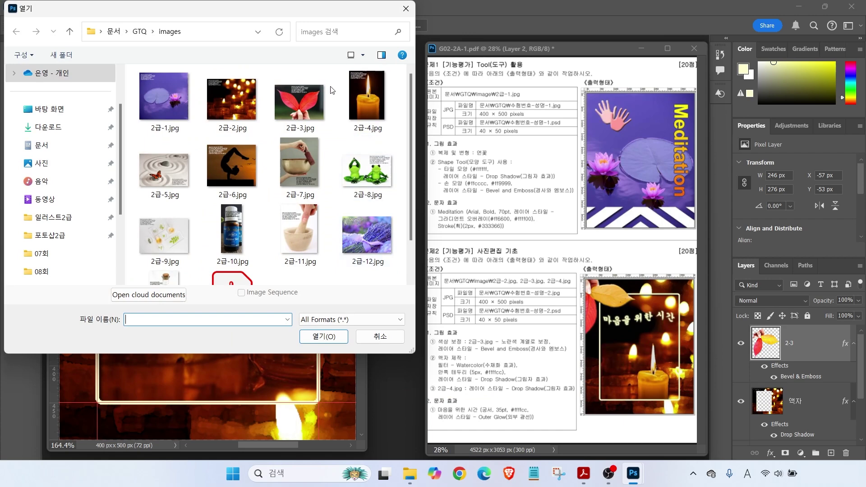
# Open 2급-4.jpg, select the candle and flame, and bring them in as layer 2-4
pyautogui.click(368, 97)
pyautogui.click(323, 338)
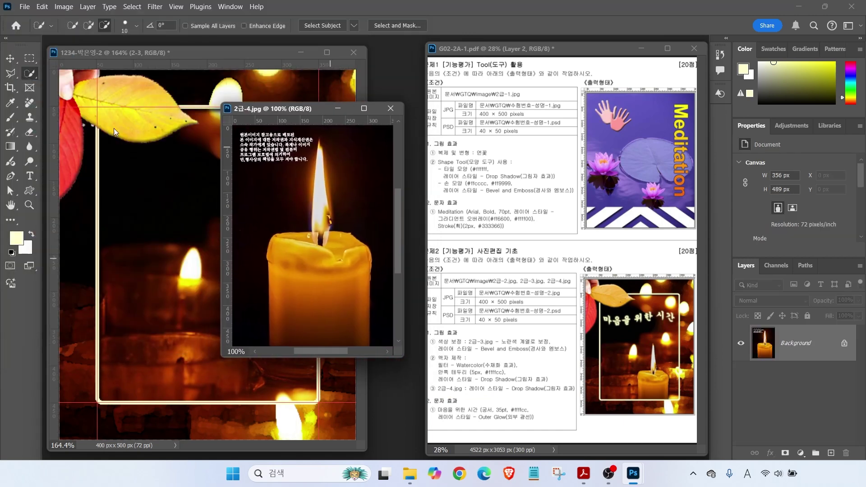
pyautogui.moveTo(313, 248); pyautogui.dragTo(349, 277)
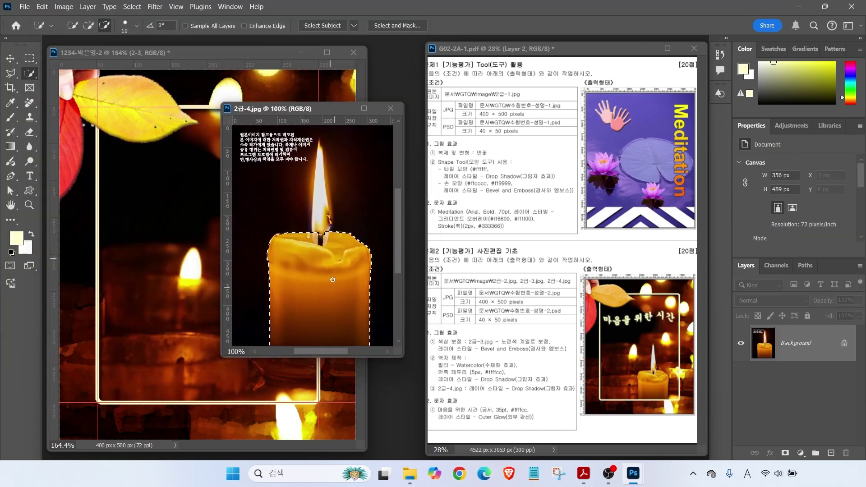
pyautogui.moveTo(322, 180); pyautogui.dragTo(319, 180)
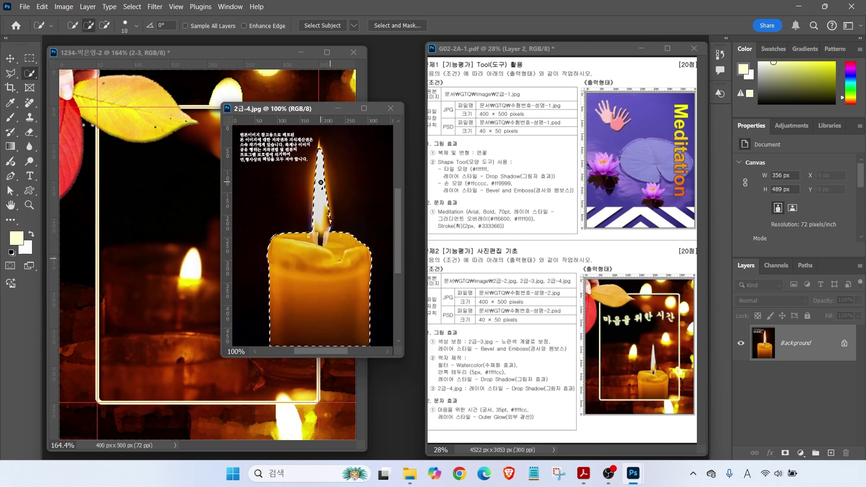
pyautogui.press('v')
pyautogui.moveTo(311, 240); pyautogui.dragTo(266, 235)
pyautogui.click(390, 108)
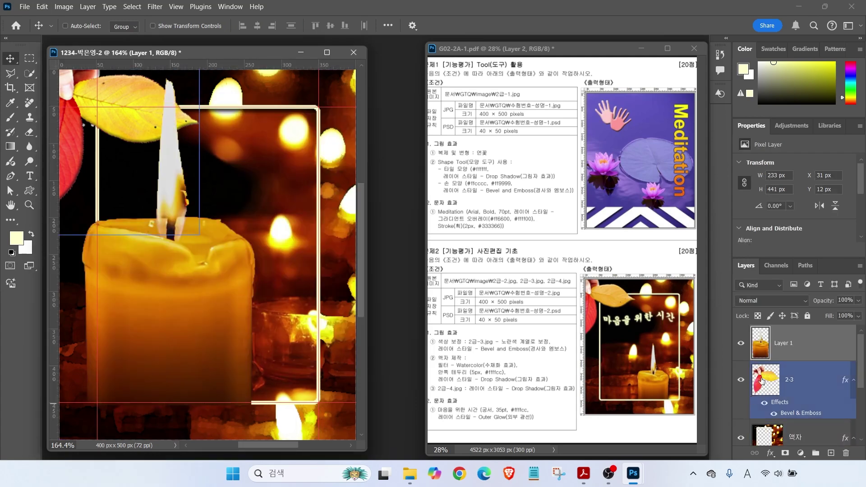
pyautogui.doubleClick(784, 344)
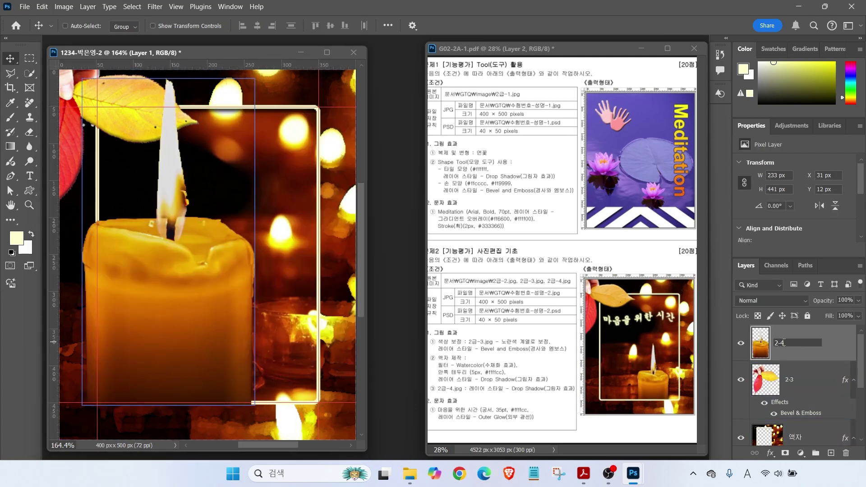
pyautogui.press('Return')
# Scale the candle to about 50% and place it at the frame's lower right
pyautogui.hotkey('ctrl', 't')
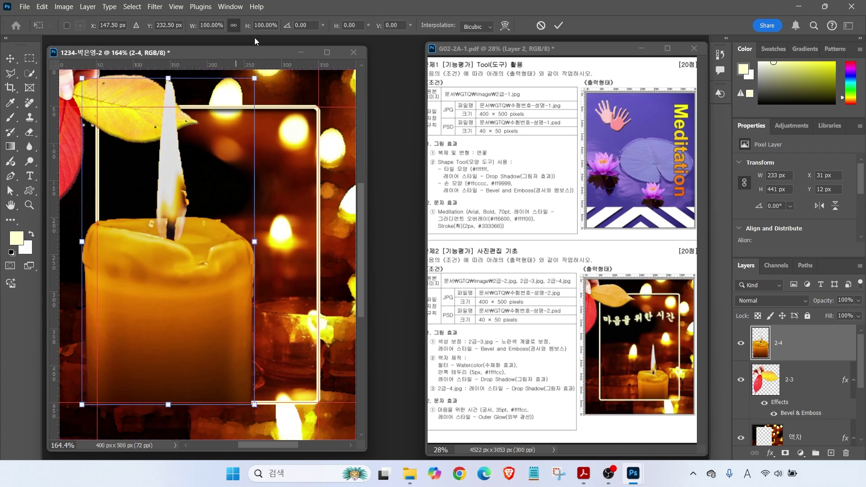
pyautogui.moveTo(256, 77); pyautogui.dragTo(159, 259)
pyautogui.moveTo(135, 369); pyautogui.dragTo(285, 377)
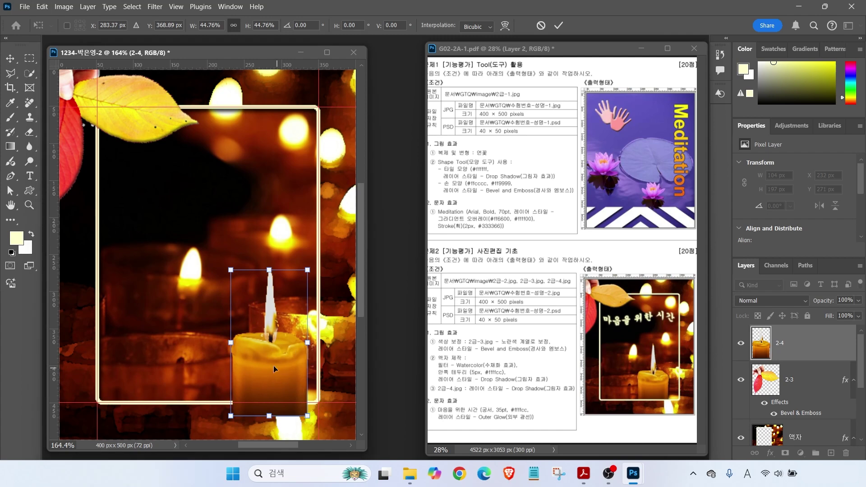
pyautogui.moveTo(230, 270); pyautogui.dragTo(201, 249)
pyautogui.press('Return')
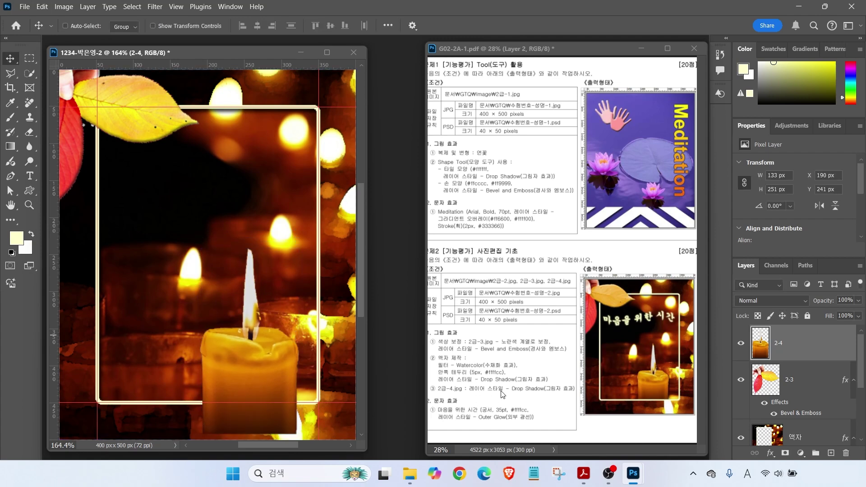
pyautogui.click(802, 436)
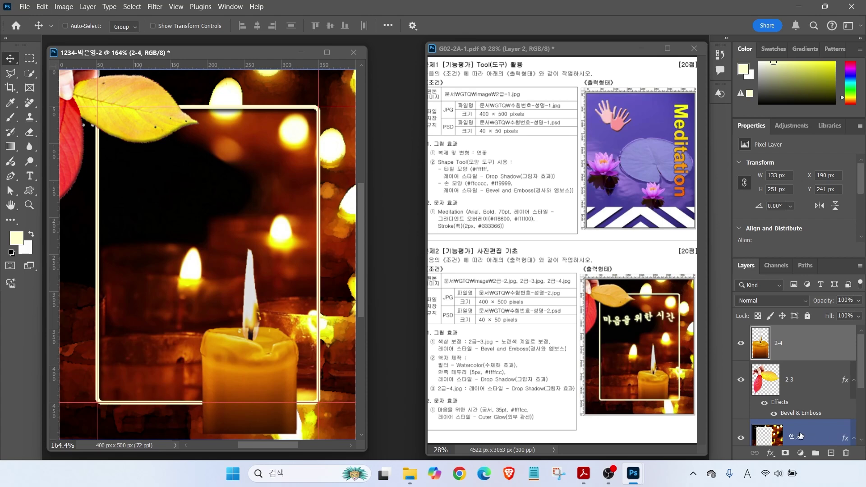
# Add a default Drop Shadow to the candle layer 2-4
pyautogui.click(770, 453)
pyautogui.click(782, 443)
pyautogui.press('Return')
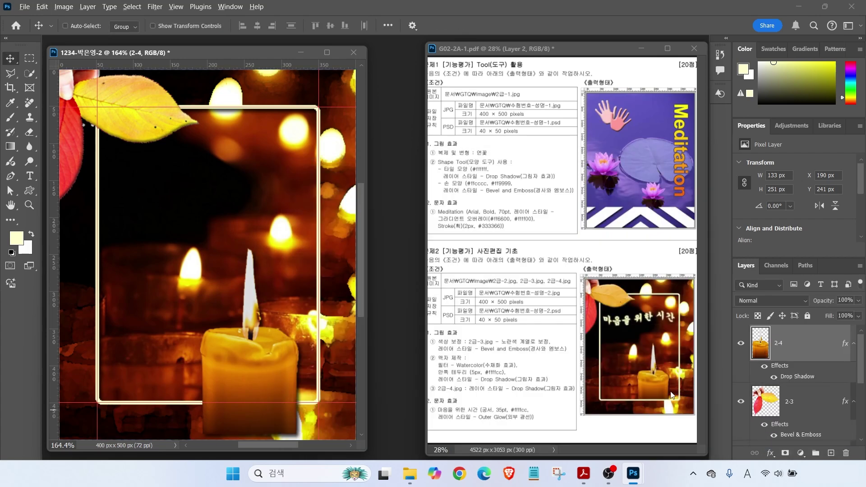
pyautogui.moveTo(665, 386); pyautogui.dragTo(712, 403)
pyautogui.moveTo(807, 349)
pyautogui.mouseDown()
pyautogui.moveTo(765, 370)
pyautogui.moveTo(788, 314)
pyautogui.moveTo(839, 419)
pyautogui.mouseUp()
pyautogui.press('Escape')
# Move layer 2-4 below the 2-3 and 액자 layers, then select layer 2-3
pyautogui.moveTo(794, 347); pyautogui.dragTo(801, 395)
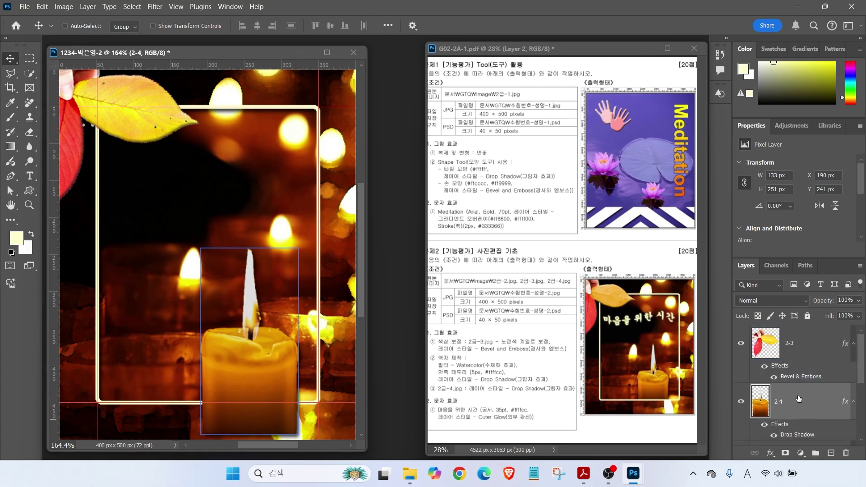
pyautogui.scroll(-1, 799, 398)
pyautogui.moveTo(790, 344); pyautogui.dragTo(786, 423)
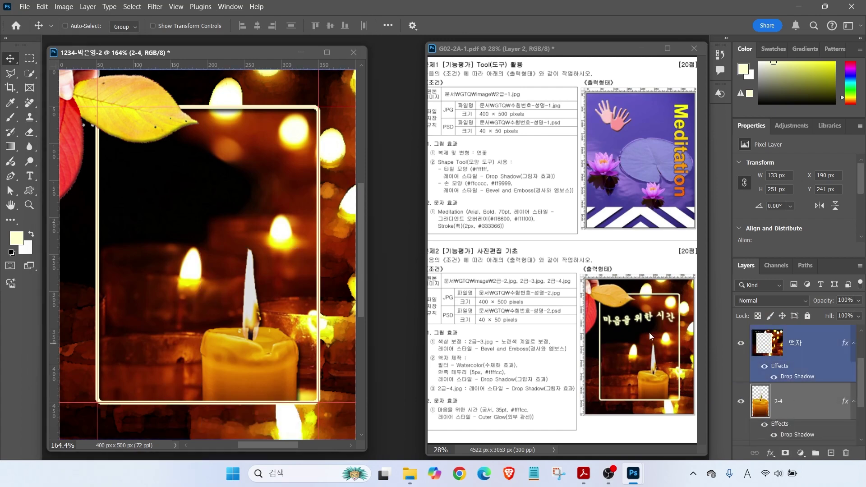
pyautogui.moveTo(862, 386); pyautogui.dragTo(861, 334)
pyautogui.click(815, 342)
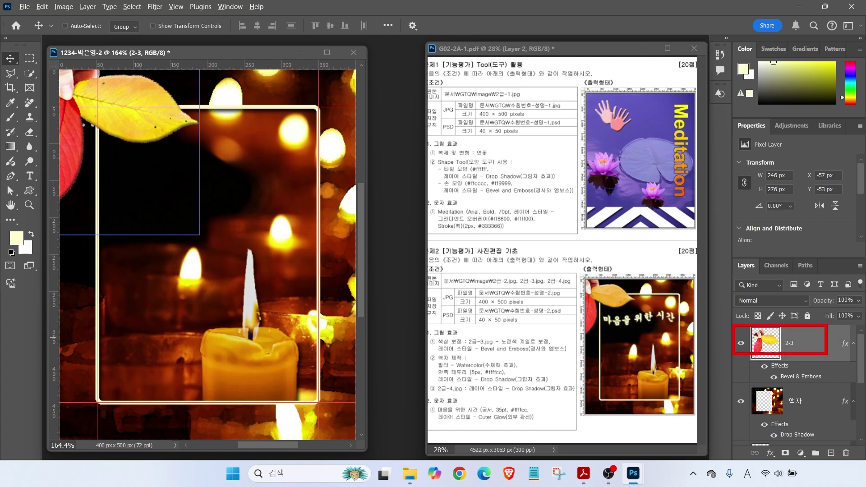
pyautogui.moveTo(696, 331); pyautogui.dragTo(721, 278)
# Type the title '마음을 위한 시간' inside the frame
pyautogui.press('t')
pyautogui.click(133, 200)
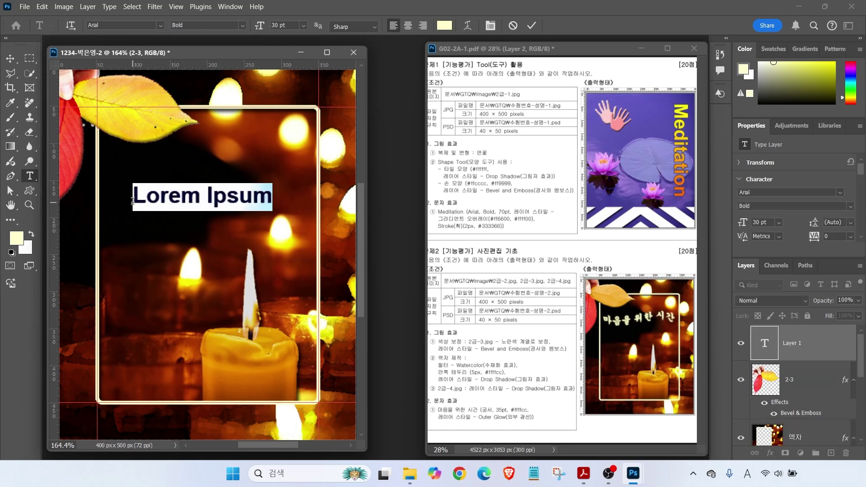
pyautogui.write('마음을 위한 시간')
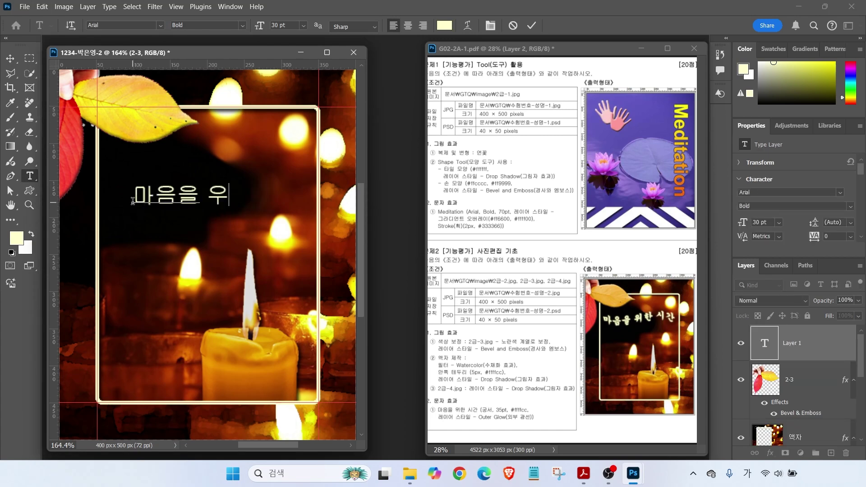
pyautogui.hotkey('ctrl', 'Return')
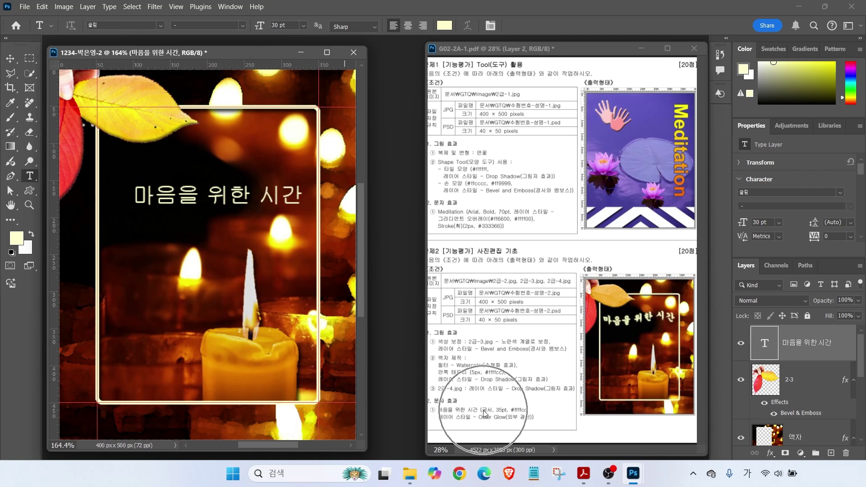
# Set the title's font to 궁서 at 35 pt
pyautogui.click(160, 25)
pyautogui.click(222, 87)
pyautogui.click(160, 25)
pyautogui.click(221, 129)
pyautogui.click(282, 25)
pyautogui.write('35')
pyautogui.press('Return')
# Colour the title #ffffcc, add an Outer Glow, and shift it left and down
pyautogui.click(444, 25)
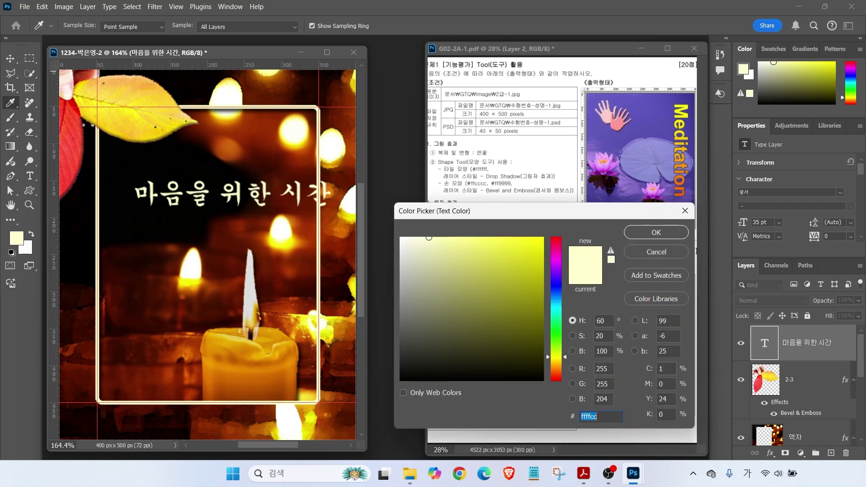
pyautogui.click(656, 233)
pyautogui.click(770, 453)
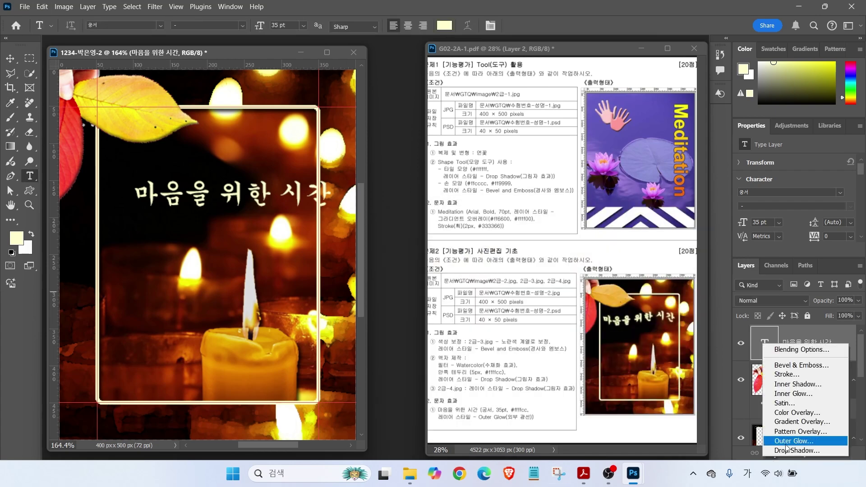
pyautogui.click(780, 442)
pyautogui.click(671, 187)
pyautogui.press('v')
pyautogui.moveTo(281, 240); pyautogui.dragTo(255, 255)
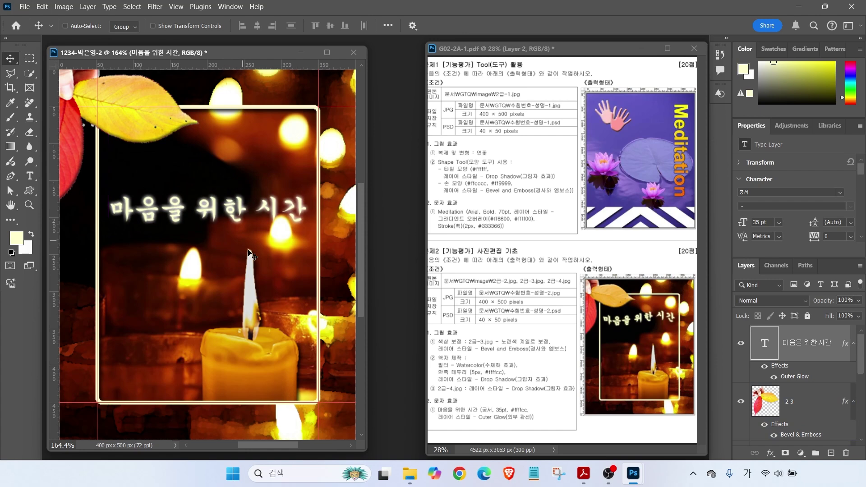
# Annotate the brief's colour, glow and warp requirements and the text tool's font and size settings
pyautogui.press('alt')
pyautogui.moveTo(520, 406); pyautogui.dragTo(544, 386)
pyautogui.moveTo(501, 425); pyautogui.dragTo(522, 443)
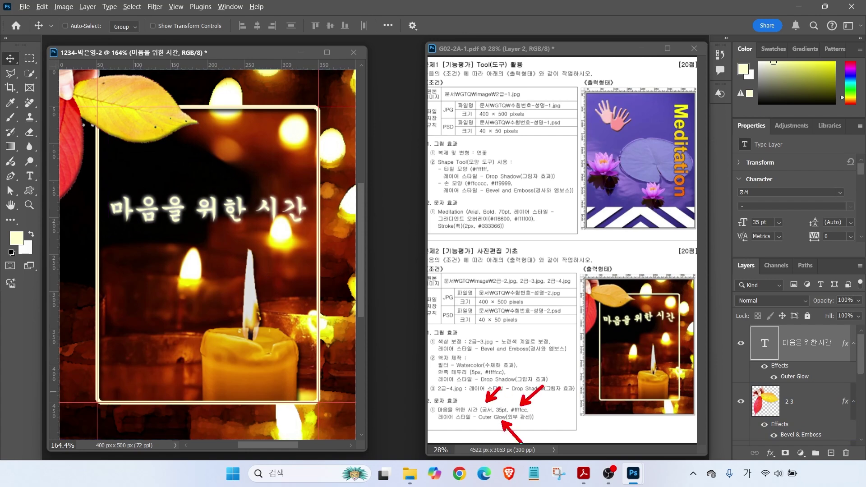
pyautogui.moveTo(591, 333); pyautogui.dragTo(666, 324)
pyautogui.moveTo(732, 323)
pyautogui.mouseDown()
pyautogui.moveTo(773, 345)
pyautogui.moveTo(843, 363)
pyautogui.mouseUp()
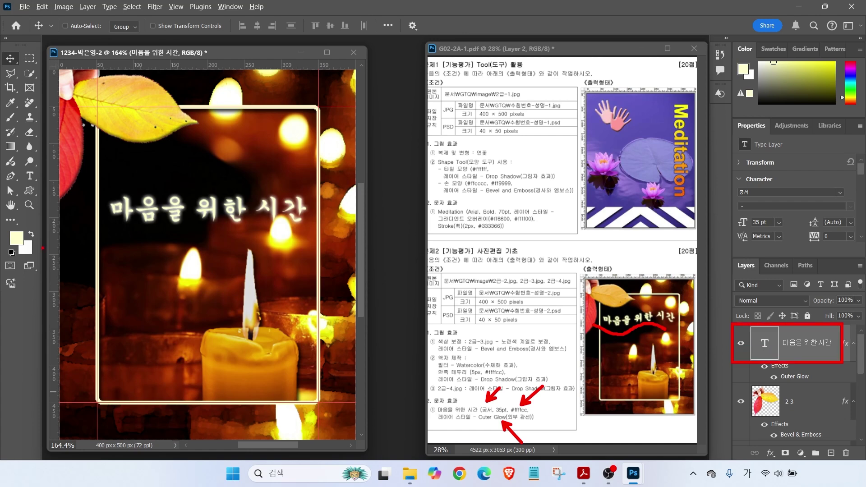
pyautogui.moveTo(13, 165); pyautogui.dragTo(44, 188)
pyautogui.moveTo(67, 144); pyautogui.dragTo(39, 171)
pyautogui.click(31, 176)
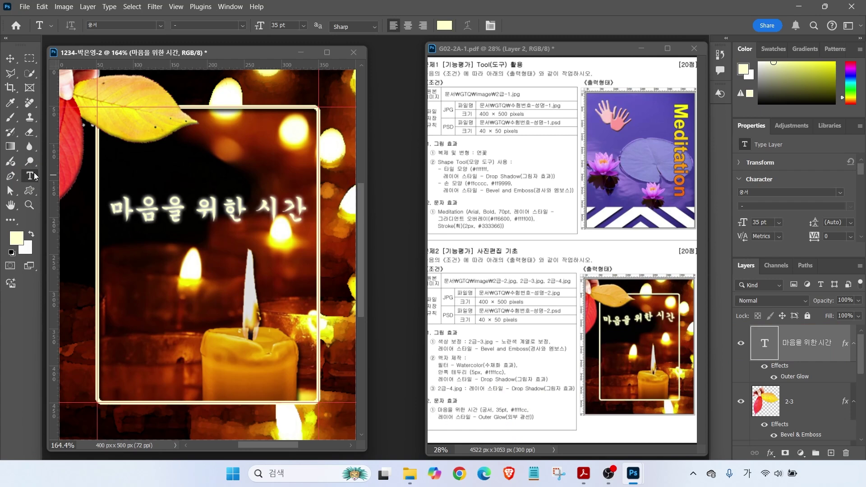
pyautogui.moveTo(143, 72); pyautogui.dragTo(110, 33)
pyautogui.moveTo(312, 77); pyautogui.dragTo(280, 35)
pyautogui.moveTo(465, 73)
pyautogui.mouseDown()
pyautogui.moveTo(433, 41)
pyautogui.moveTo(477, 26)
pyautogui.mouseUp()
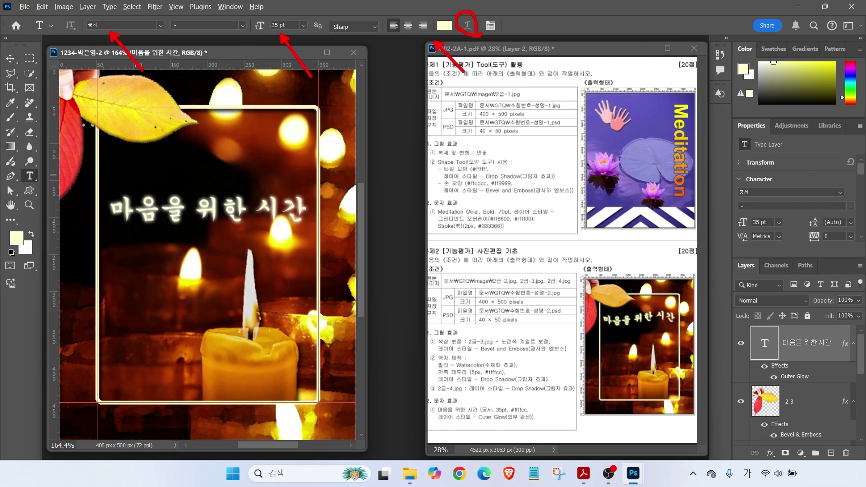
pyautogui.moveTo(513, 85); pyautogui.dragTo(478, 34)
pyautogui.press('Escape')
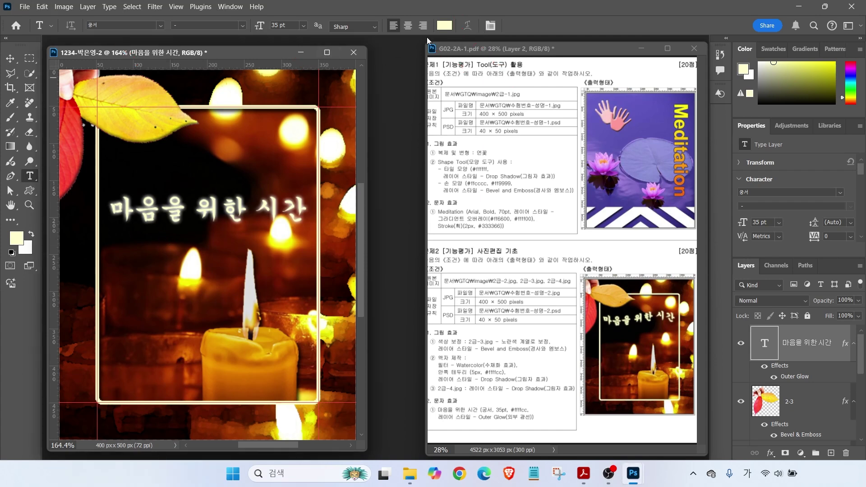
pyautogui.click(224, 208)
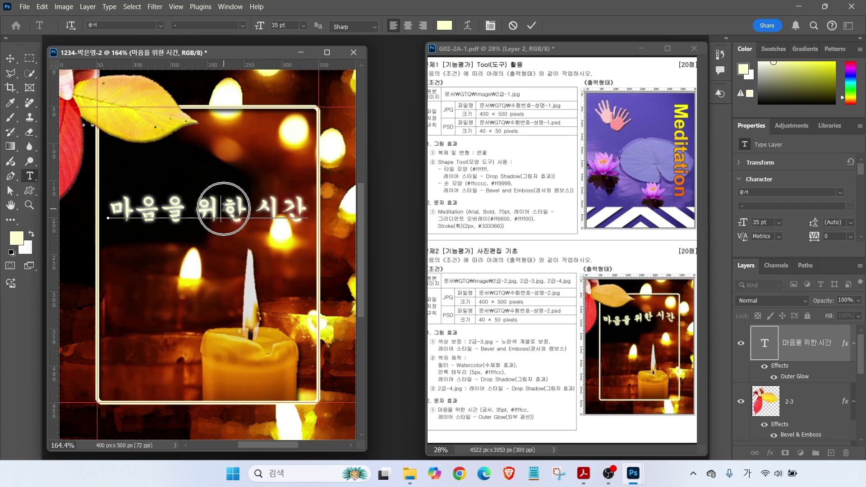
# Warp the title with the Flag style at -49 bend and move it up about 45 px
pyautogui.click(468, 25)
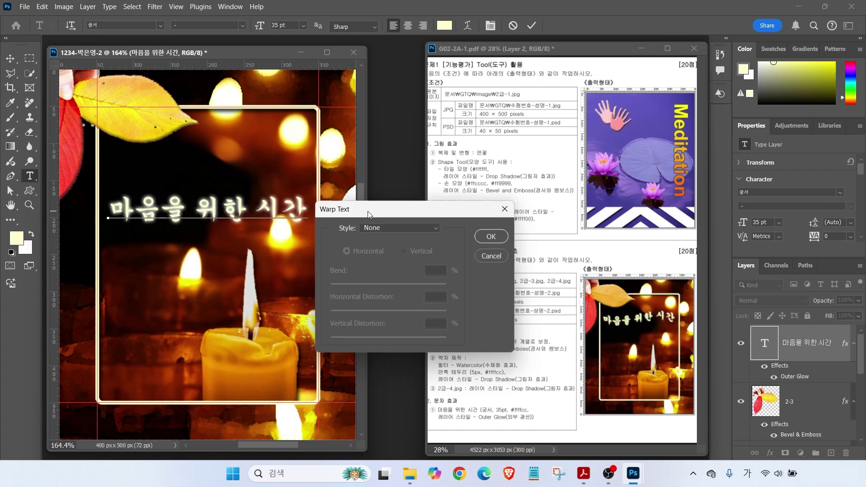
pyautogui.click(380, 230)
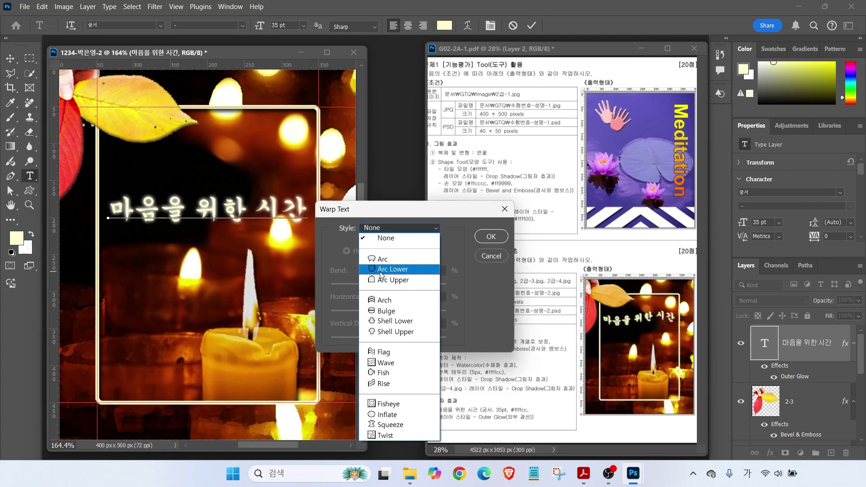
pyautogui.click(384, 352)
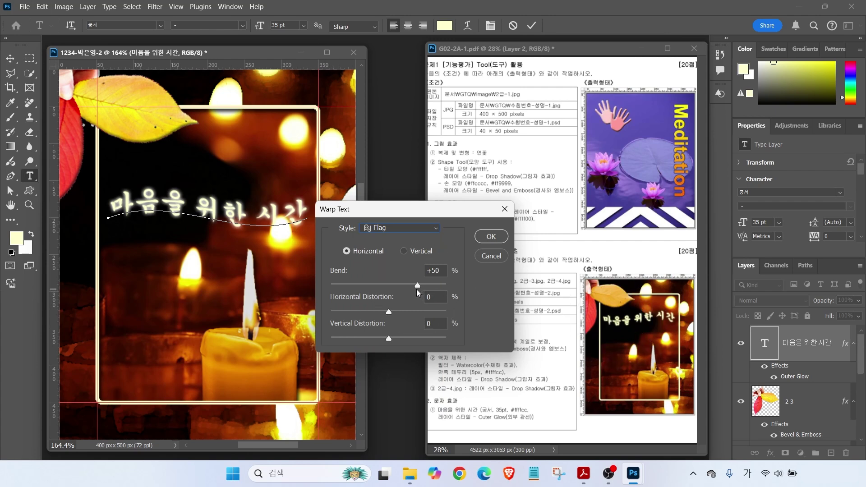
pyautogui.moveTo(418, 289); pyautogui.dragTo(360, 285)
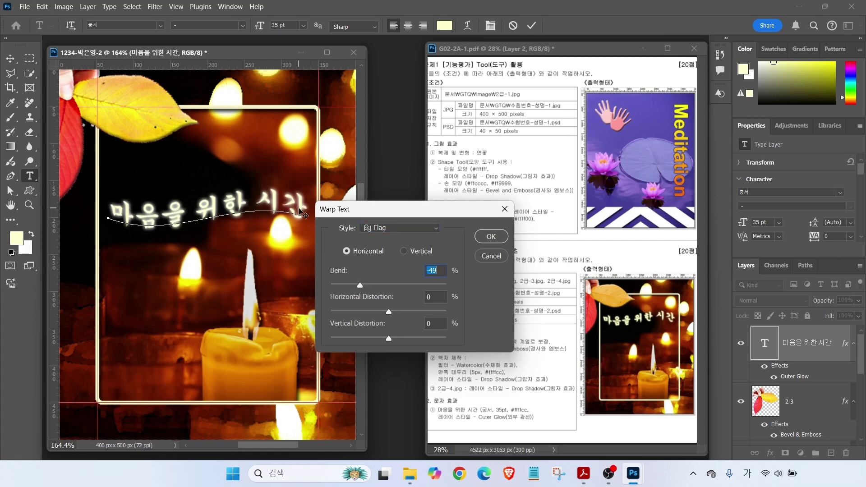
pyautogui.click(491, 236)
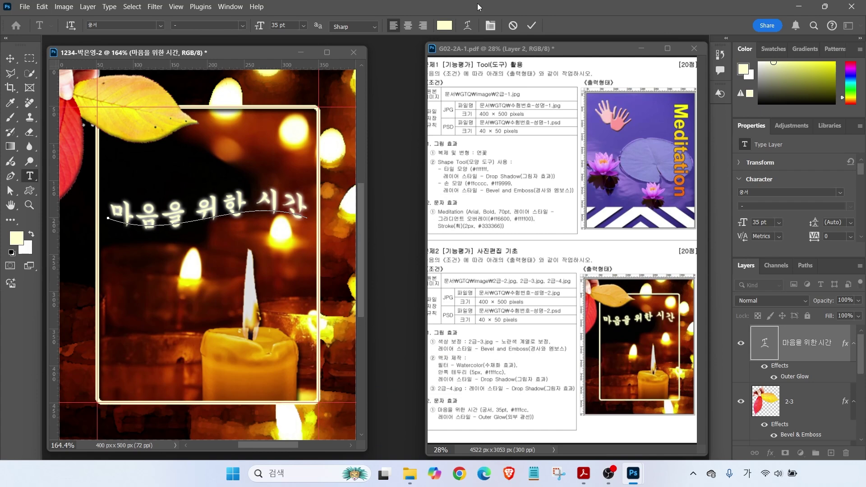
pyautogui.press('v')
pyautogui.moveTo(173, 208); pyautogui.dragTo(173, 182)
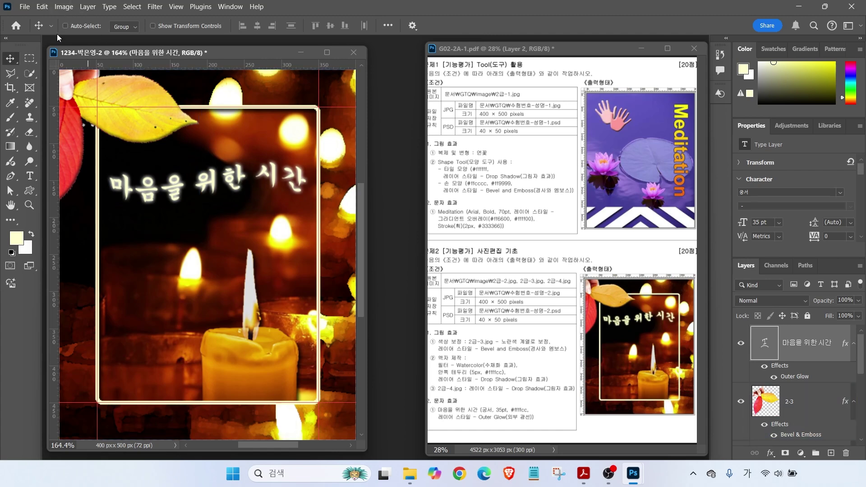
# Save the composite as a PSD in the GTQ folder
pyautogui.hotkey('ctrl', 'shift', 's')
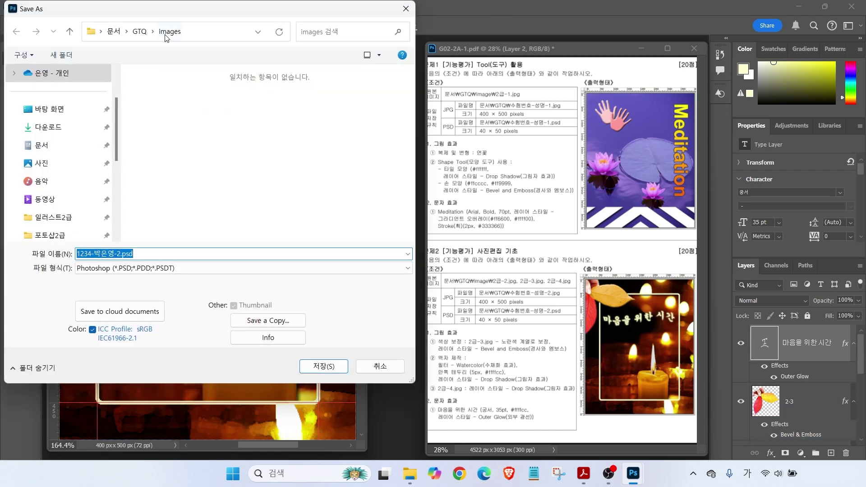
pyautogui.click(139, 31)
pyautogui.press('Return')
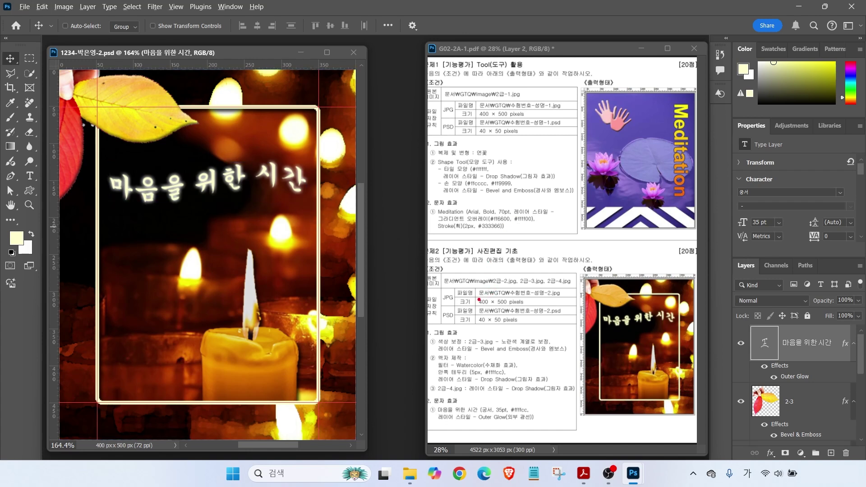
# Mark the JPG and PSD 40 × 50 size requirements on the brief
pyautogui.moveTo(453, 291); pyautogui.dragTo(436, 251)
pyautogui.moveTo(435, 310); pyautogui.dragTo(546, 309)
pyautogui.moveTo(490, 328); pyautogui.dragTo(468, 356)
pyautogui.moveTo(433, 326); pyautogui.dragTo(546, 326)
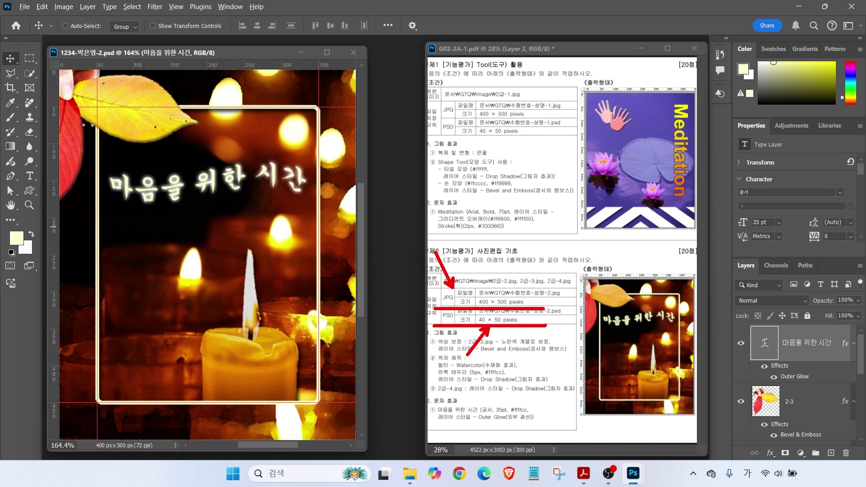
pyautogui.press('Escape')
# Clear all guides from the canvas via View > Guides
pyautogui.moveTo(323, 89); pyautogui.dragTo(378, 60)
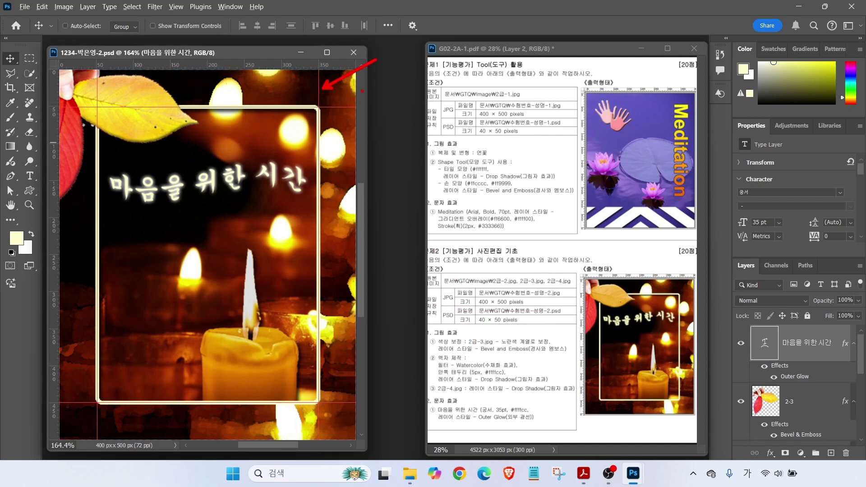
pyautogui.click(176, 7)
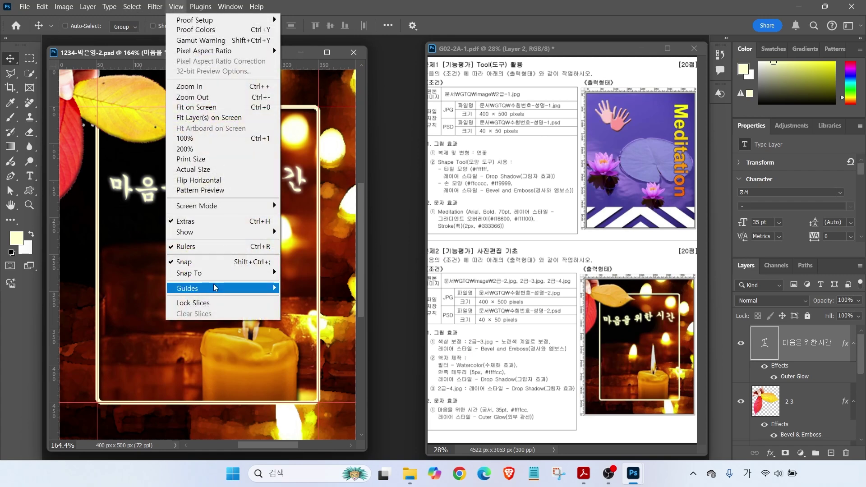
pyautogui.moveTo(213, 287)
pyautogui.click(310, 310)
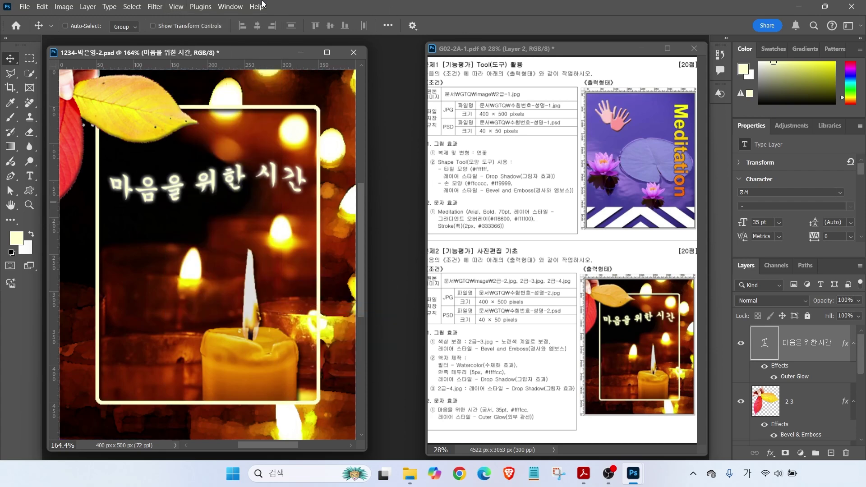
# Start Save As as a separate copy and remove the copy suffix from the file name
pyautogui.click(24, 6)
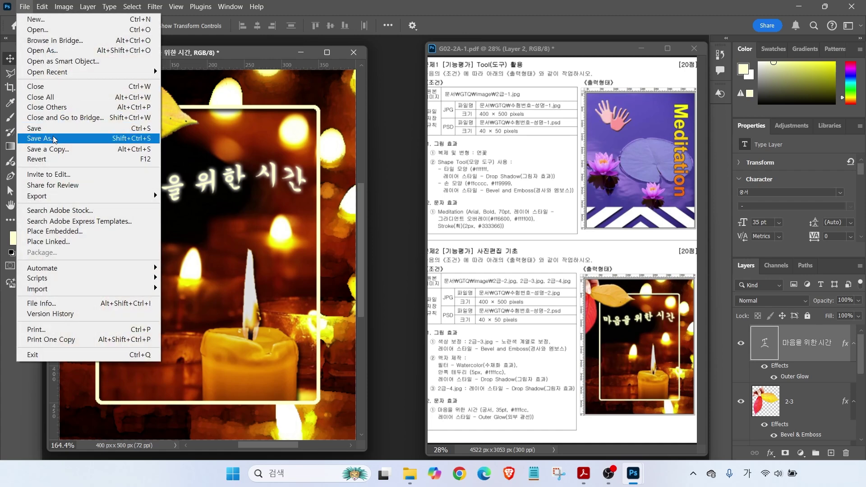
pyautogui.click(53, 140)
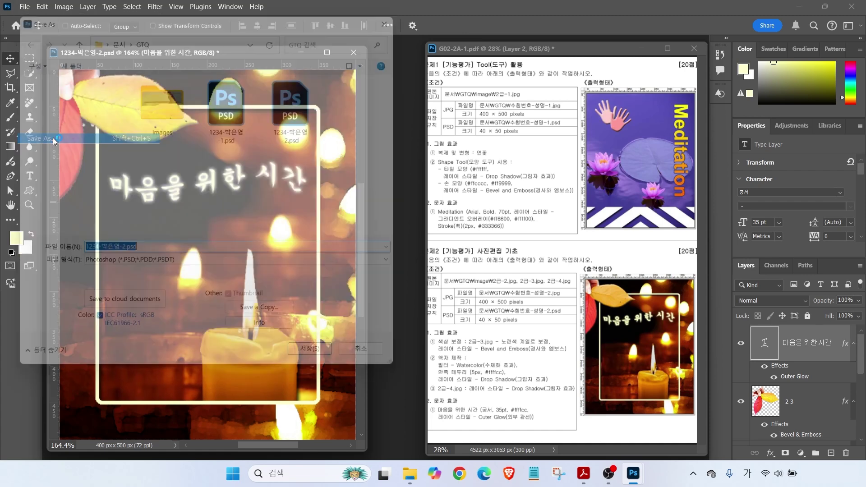
pyautogui.click(141, 269)
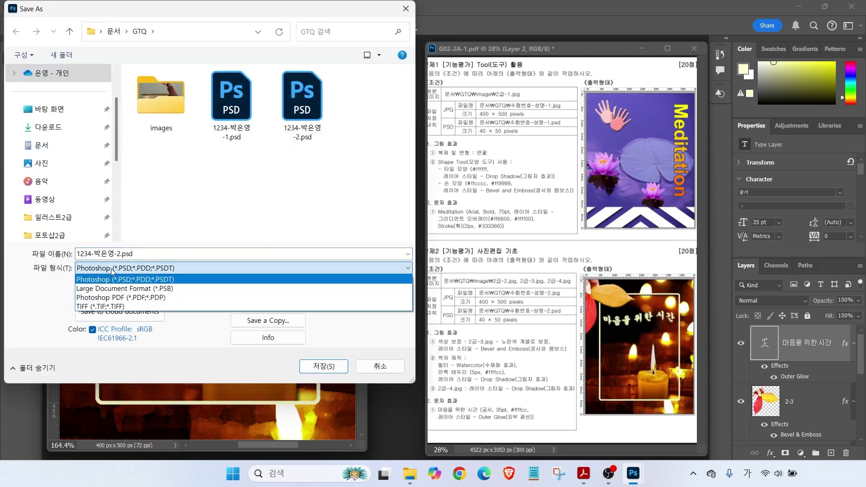
pyautogui.click(110, 279)
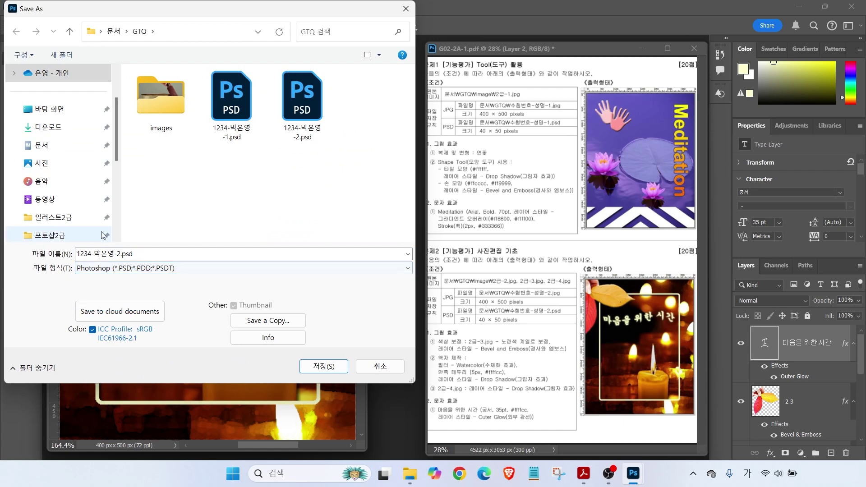
pyautogui.click(258, 322)
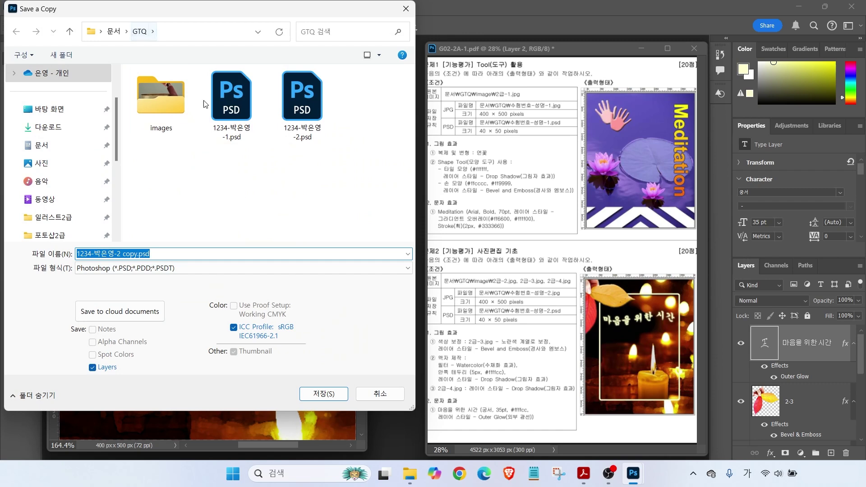
pyautogui.moveTo(121, 254); pyautogui.dragTo(151, 254)
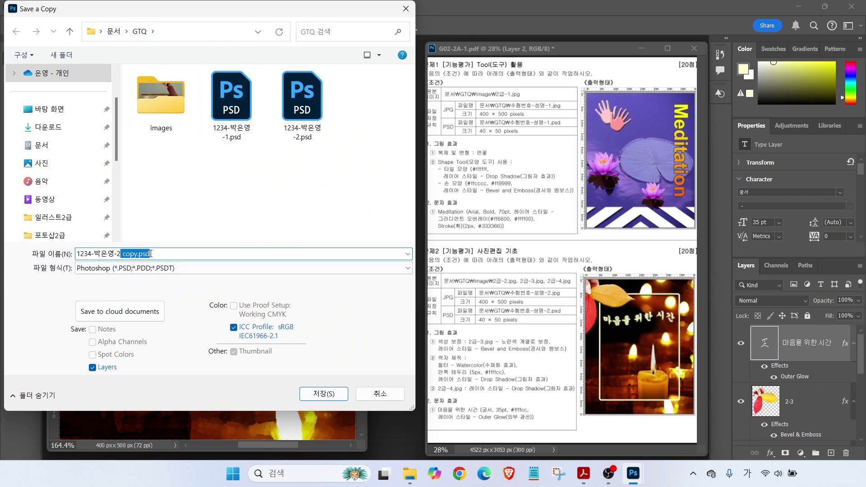
pyautogui.press('BackSpace')
# Save the copy as JPEG at Maximum quality 12
pyautogui.click(78, 291)
pyautogui.click(111, 271)
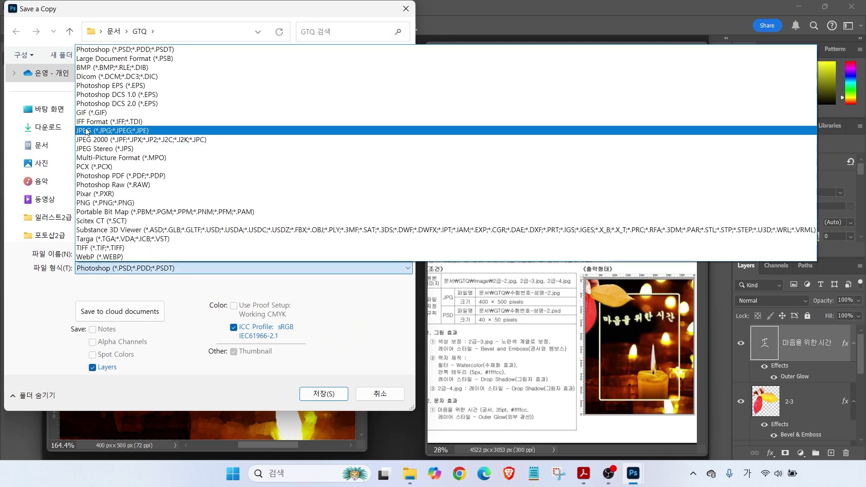
pyautogui.click(109, 128)
pyautogui.click(316, 396)
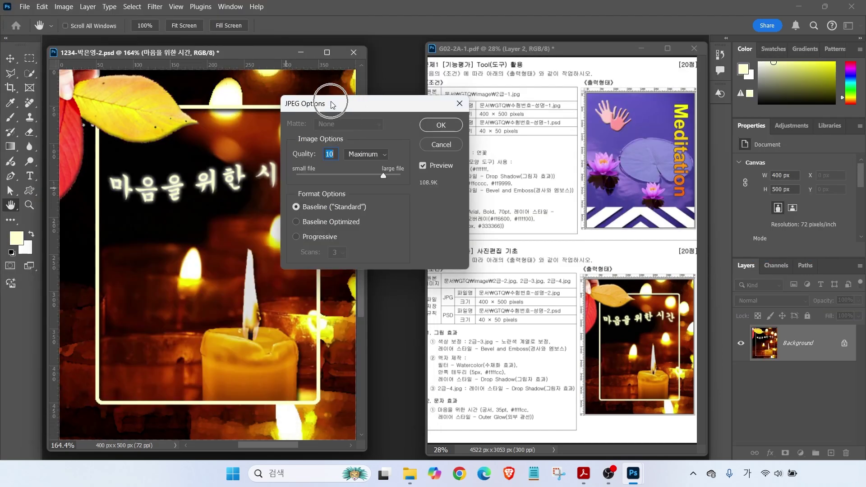
pyautogui.moveTo(383, 176); pyautogui.dragTo(403, 175)
pyautogui.click(438, 131)
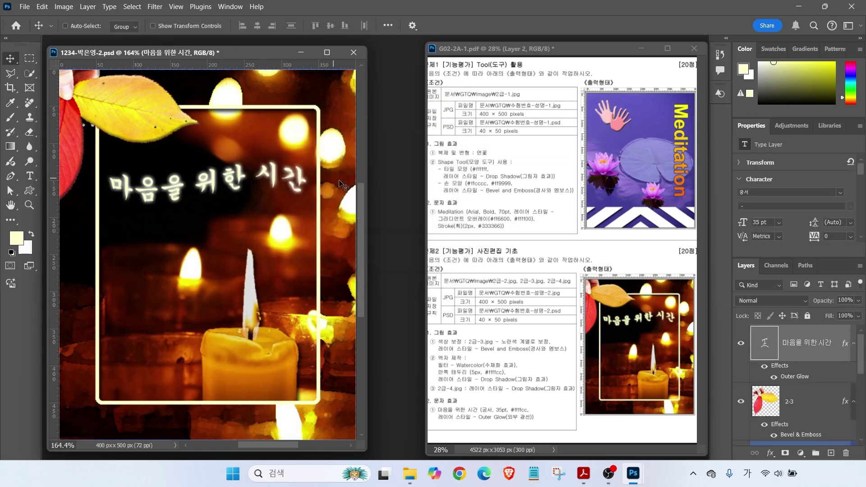
# Resize the composite to 40 × 50 px with Image Size
pyautogui.press('ctrl')
pyautogui.click(64, 7)
pyautogui.click(81, 86)
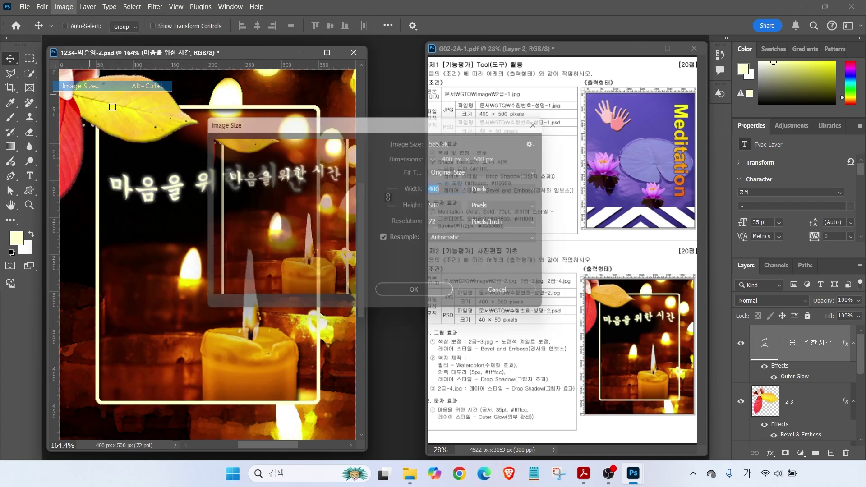
pyautogui.write('40')
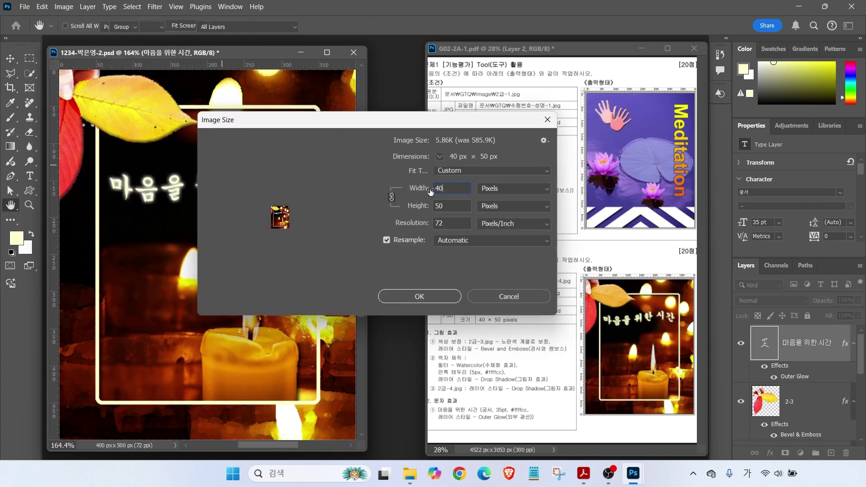
pyautogui.press('Return')
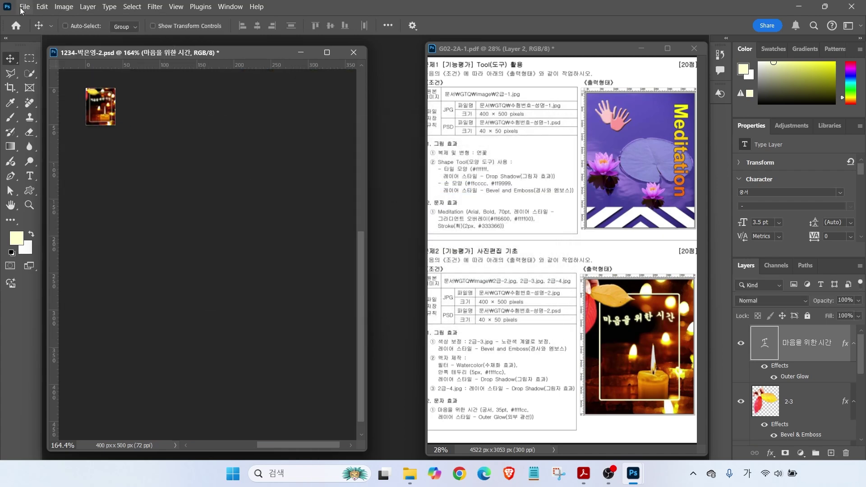
# Save the small composite and close its document window
pyautogui.click(24, 6)
pyautogui.click(37, 131)
pyautogui.click(99, 123)
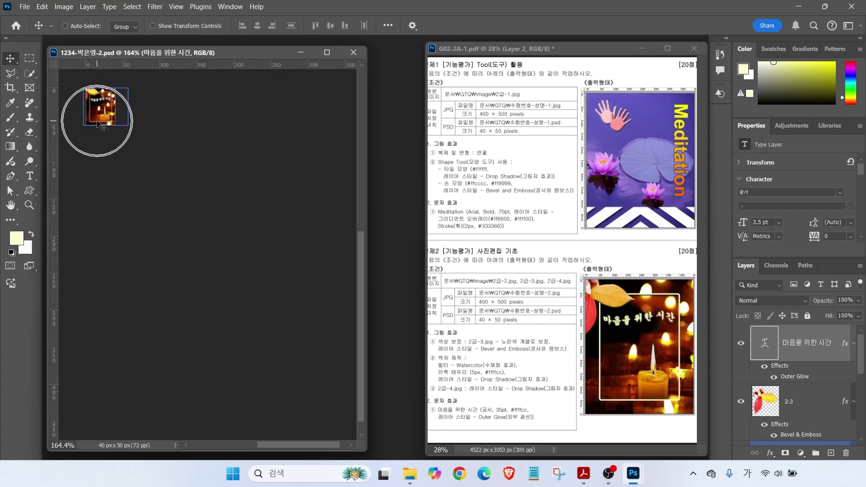
pyautogui.click(354, 53)
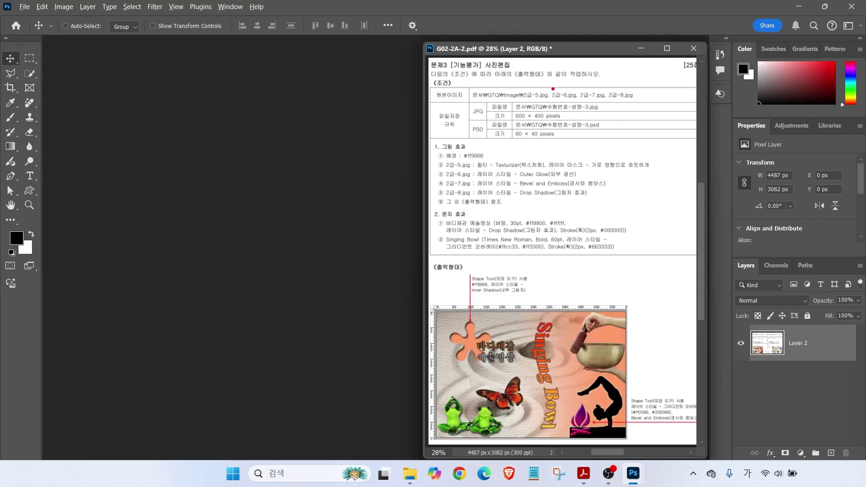
# Create a new 600 × 400 px document named with the candidate's ID and name
pyautogui.moveTo(506, 102)
pyautogui.mouseDown()
pyautogui.moveTo(557, 126)
pyautogui.moveTo(558, 87)
pyautogui.moveTo(571, 75)
pyautogui.mouseUp()
pyautogui.press('Escape')
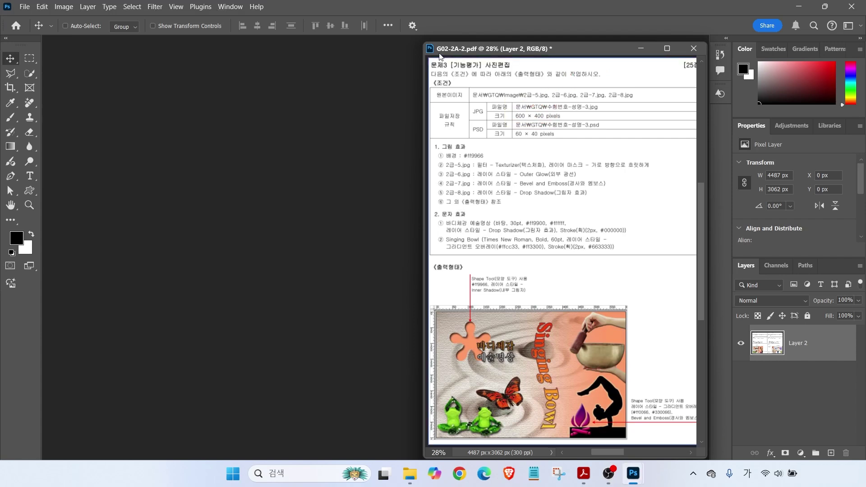
pyautogui.click(24, 6)
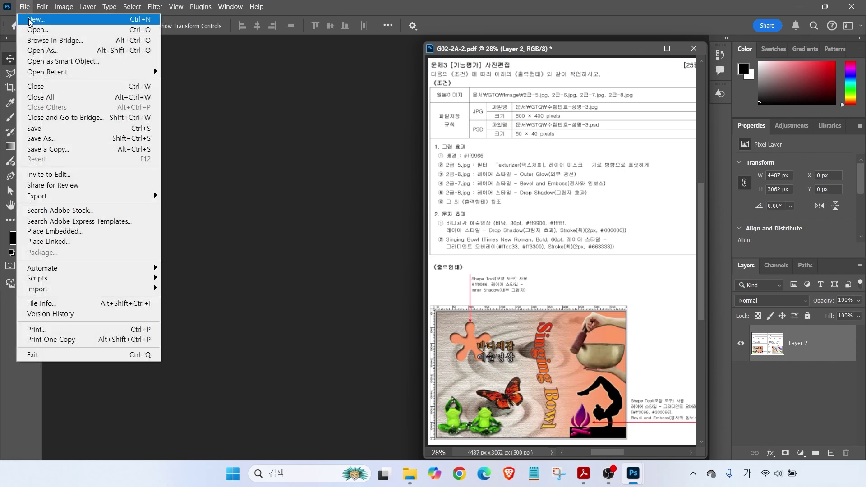
pyautogui.click(33, 15)
pyautogui.click(492, 100)
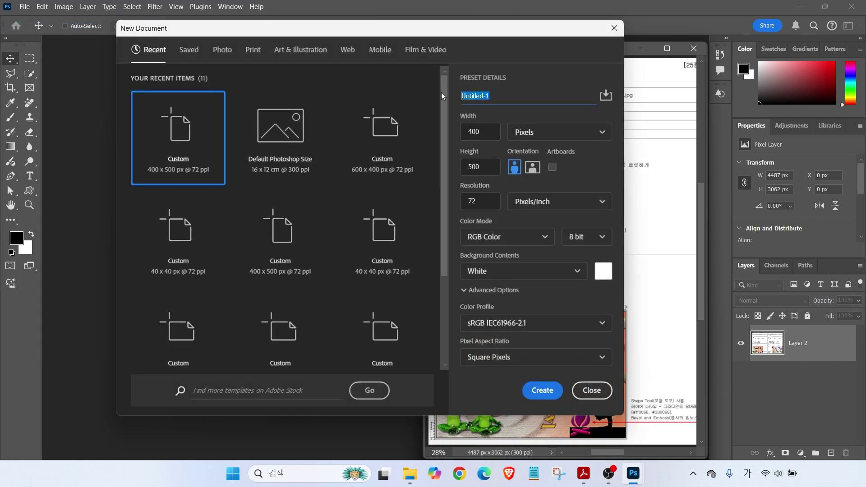
pyautogui.write('1234')
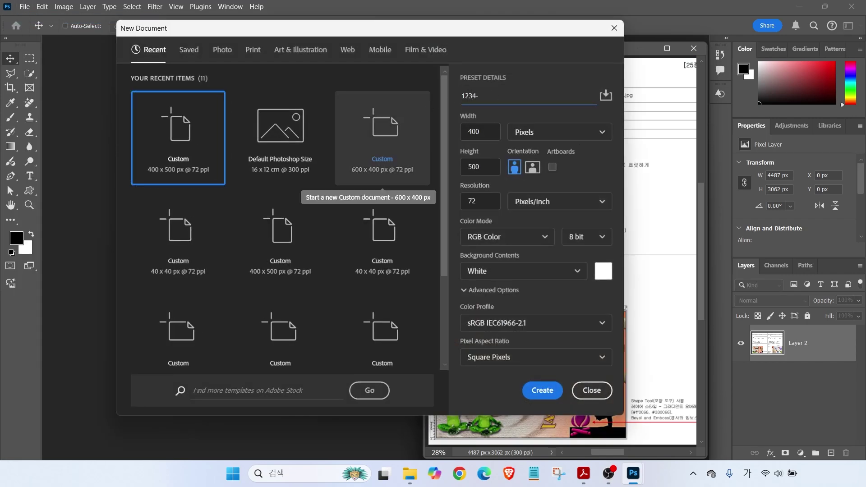
pyautogui.write('-')
pyautogui.write('3')
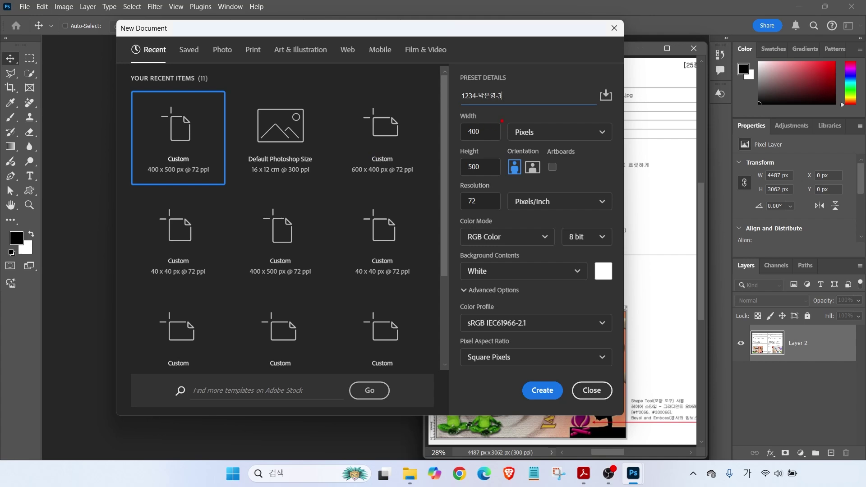
pyautogui.moveTo(538, 98); pyautogui.dragTo(541, 116)
pyautogui.press('Tab')
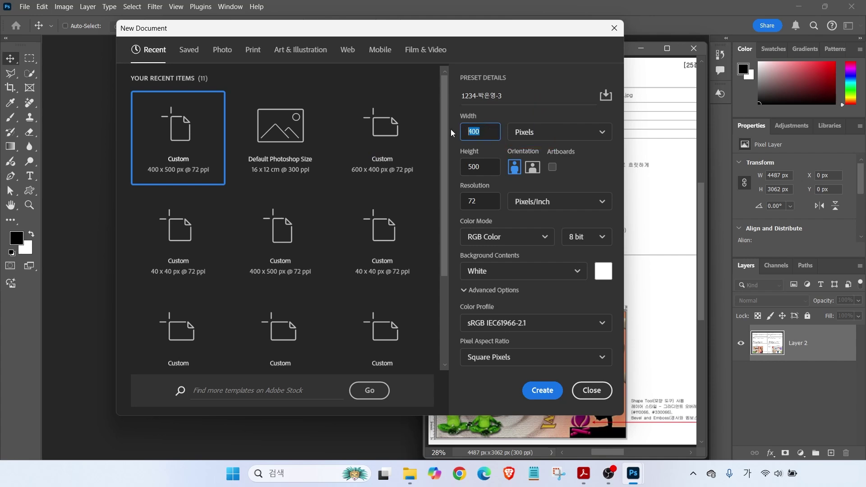
pyautogui.write('600')
pyautogui.press('Tab')
pyautogui.write('40')
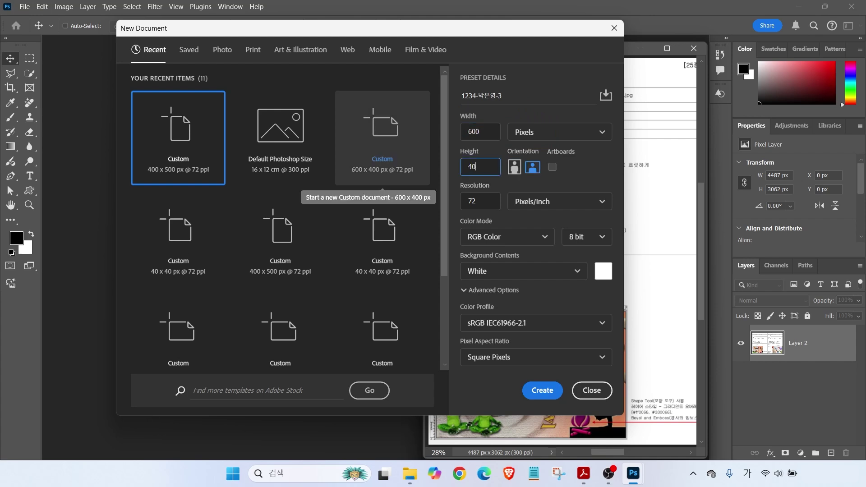
pyautogui.press('Tab')
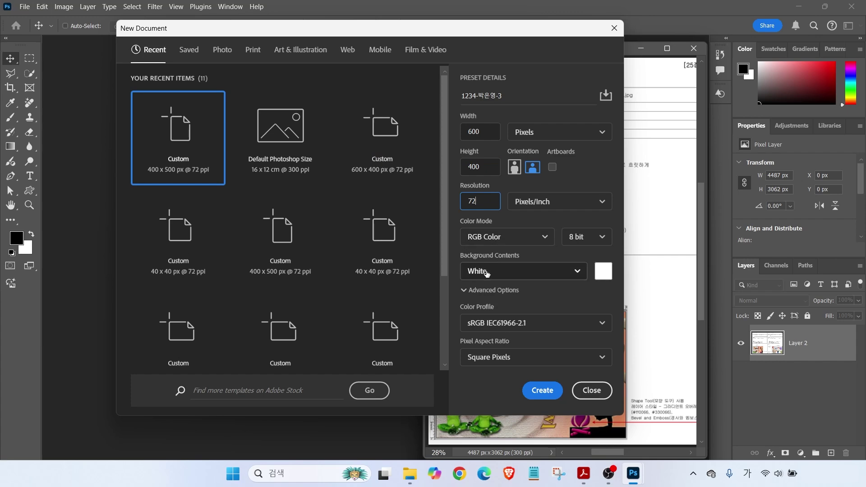
pyautogui.click(545, 392)
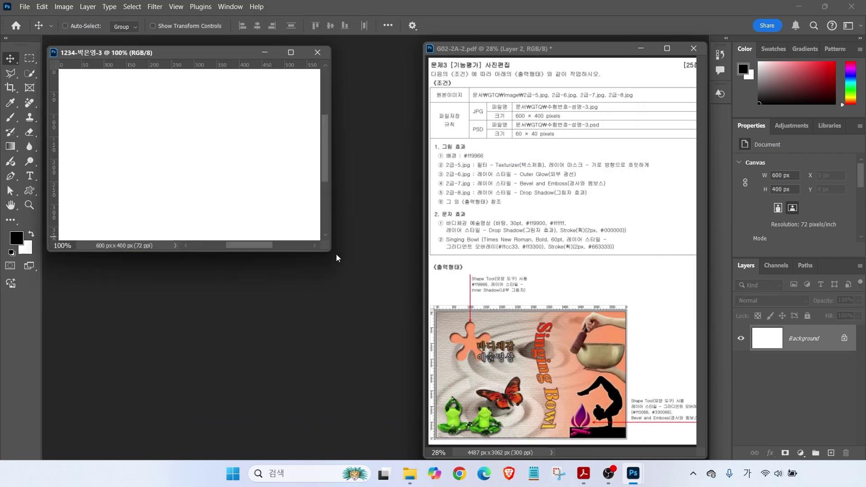
# Enlarge the canvas view and set the foreground colour to #ff9966
pyautogui.moveTo(330, 251); pyautogui.dragTo(428, 320)
pyautogui.hotkey('ctrl', '0')
pyautogui.moveTo(432, 160)
pyautogui.mouseDown()
pyautogui.moveTo(506, 170)
pyautogui.moveTo(508, 159)
pyautogui.moveTo(487, 143)
pyautogui.mouseUp()
pyautogui.moveTo(513, 111); pyautogui.dragTo(479, 150)
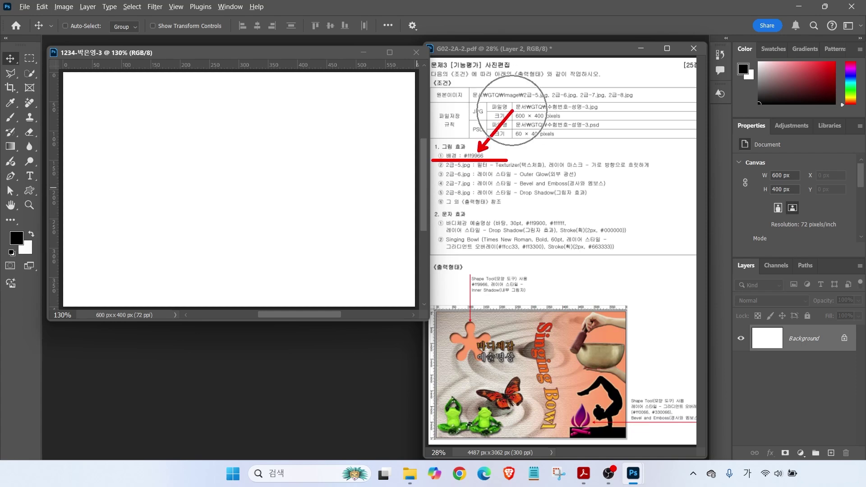
pyautogui.press('Escape')
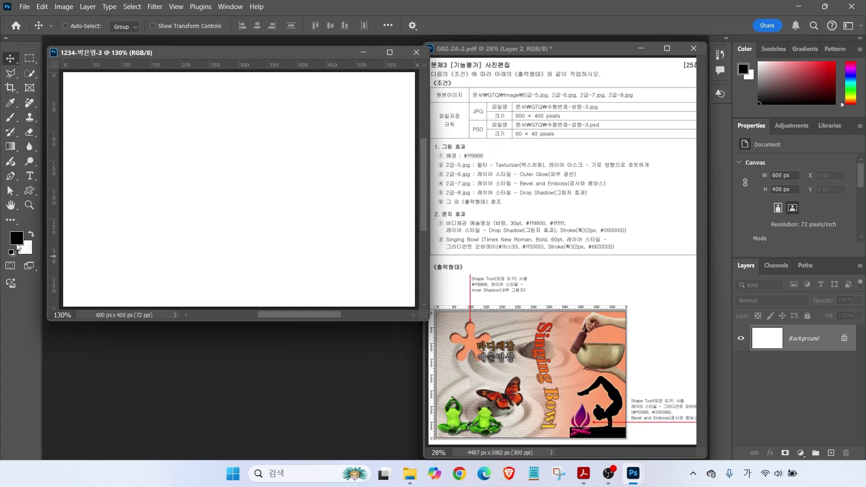
pyautogui.press('i')
pyautogui.click(16, 238)
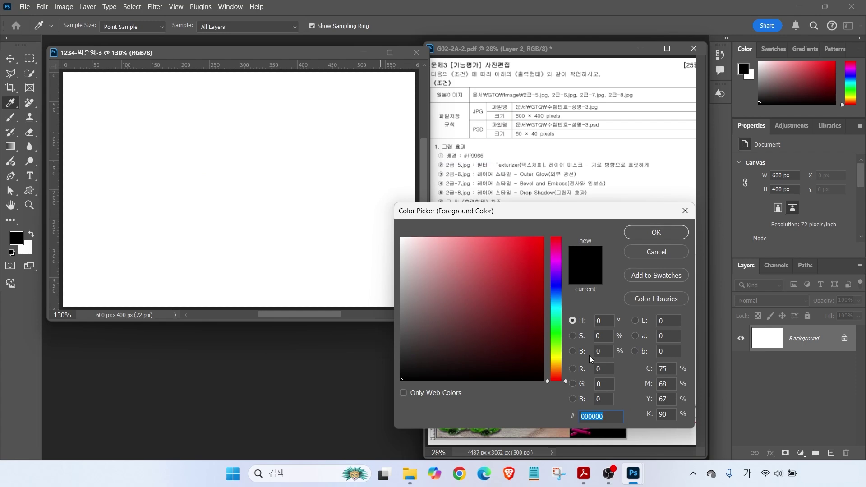
pyautogui.write('ff9966')
pyautogui.press('Return')
# Fill the Background with the foreground colour using Edit > Fill
pyautogui.press('v')
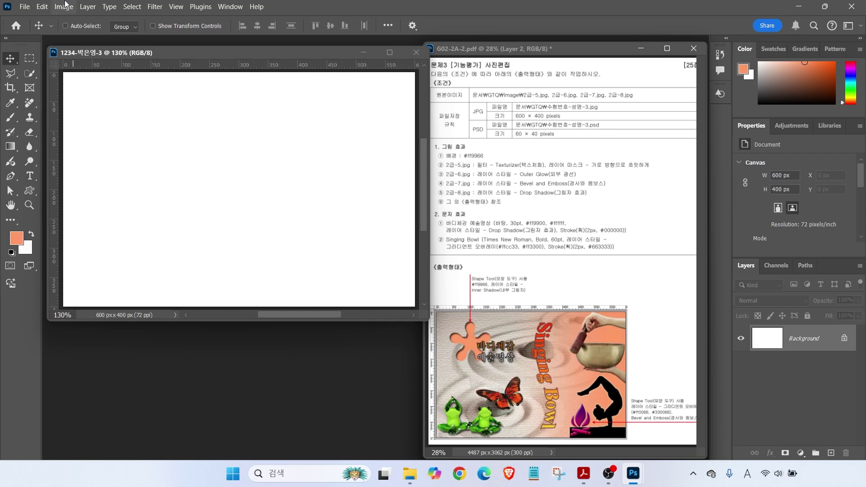
pyautogui.click(42, 7)
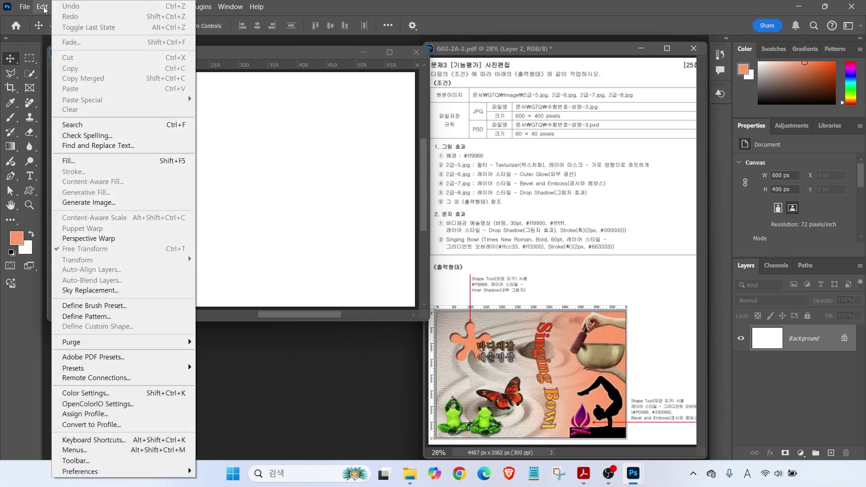
pyautogui.click(83, 164)
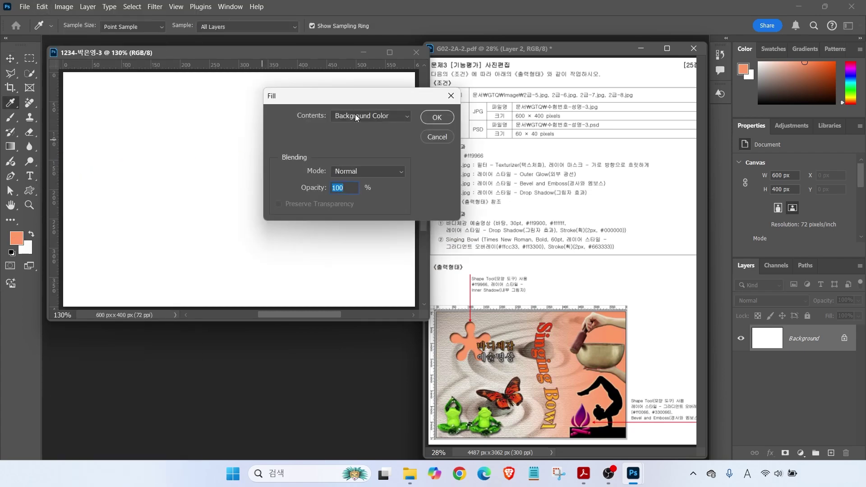
pyautogui.click(356, 115)
pyautogui.click(350, 125)
pyautogui.click(437, 119)
pyautogui.press('v')
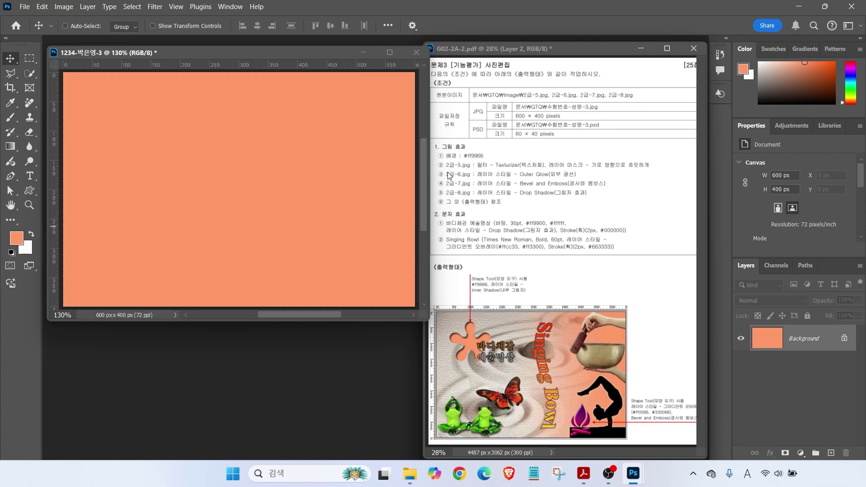
pyautogui.hotkey('ctrl', 'o')
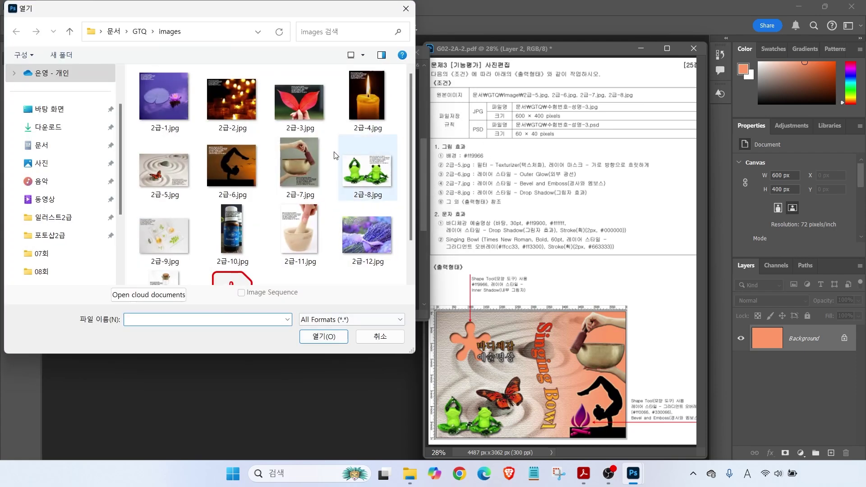
# Open 2급-5.jpg and resize it to 600 × 400 px
pyautogui.click(165, 168)
pyautogui.click(324, 336)
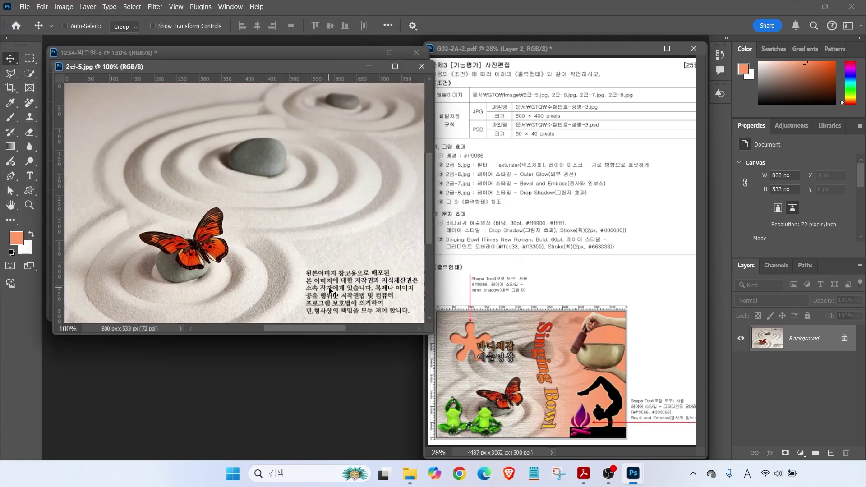
pyautogui.moveTo(299, 63); pyautogui.dragTo(321, 105)
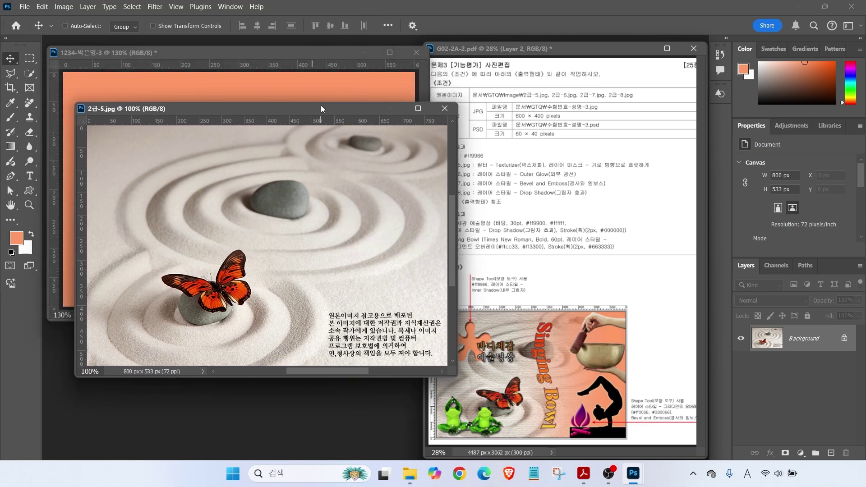
pyautogui.moveTo(465, 94)
pyautogui.mouseDown()
pyautogui.moveTo(411, 140)
pyautogui.moveTo(439, 122)
pyautogui.mouseUp()
pyautogui.press('Escape')
pyautogui.click(59, 11)
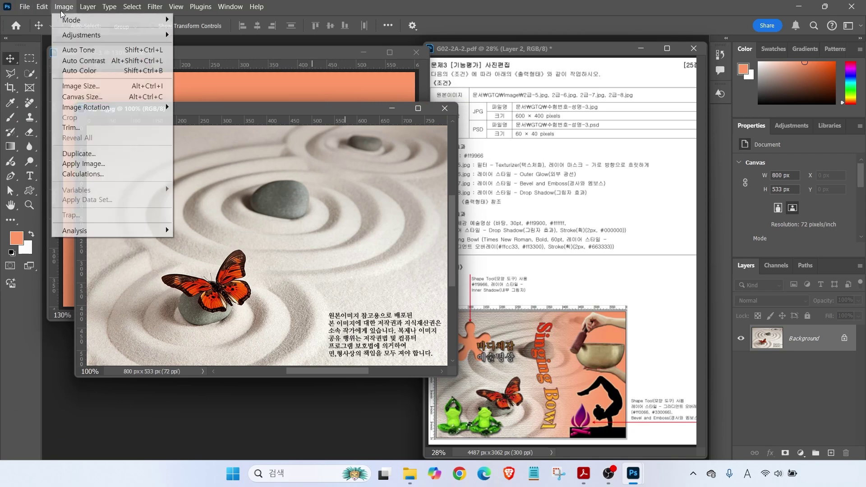
pyautogui.click(71, 86)
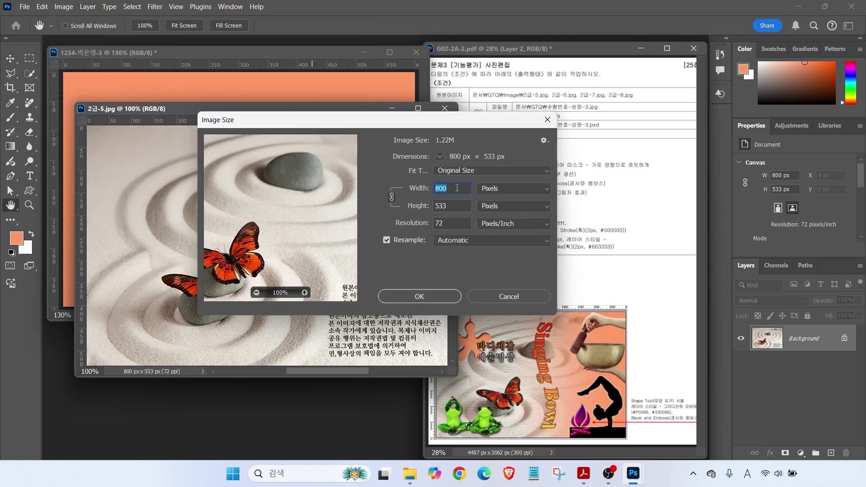
pyautogui.write('600')
pyautogui.click(449, 206)
pyautogui.click(397, 295)
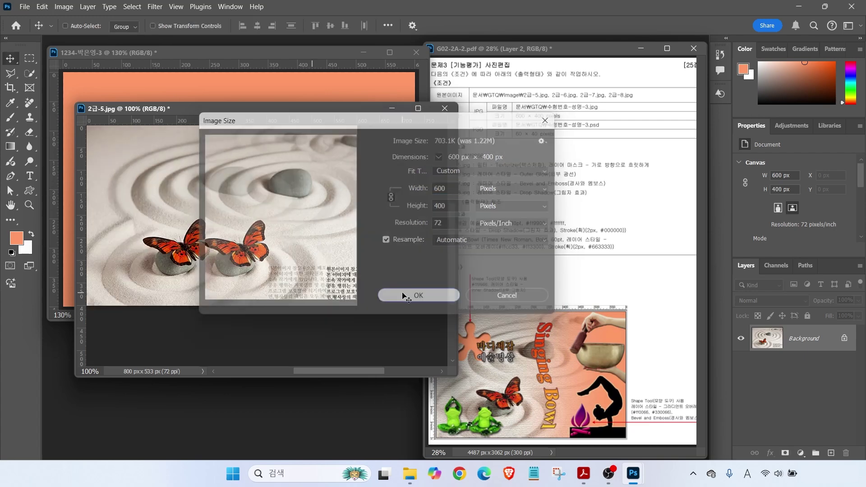
# Drag the photo into the composite, close 2급-5.jpg unsaved, and name the layer 2-5
pyautogui.moveTo(227, 106); pyautogui.dragTo(253, 123)
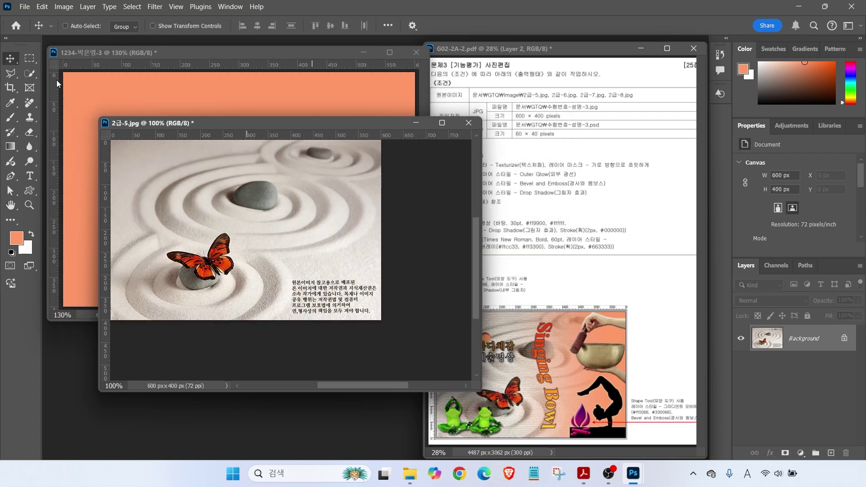
pyautogui.moveTo(132, 168); pyautogui.dragTo(169, 136)
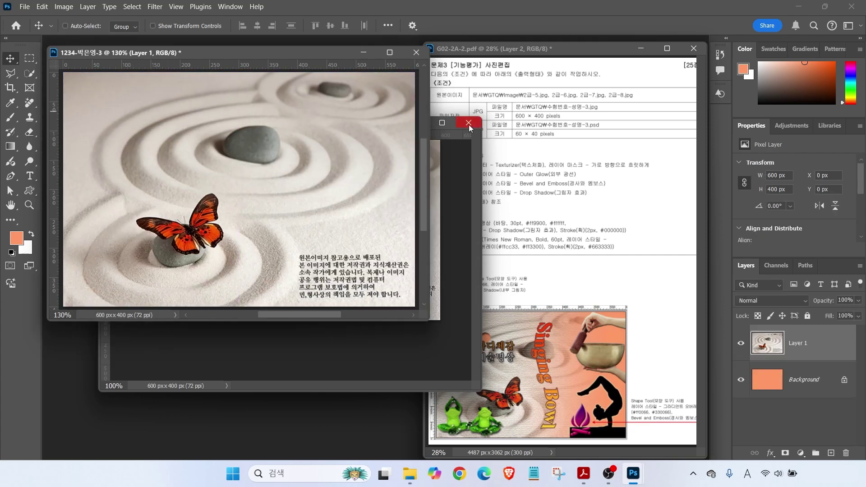
pyautogui.click(469, 125)
pyautogui.click(451, 185)
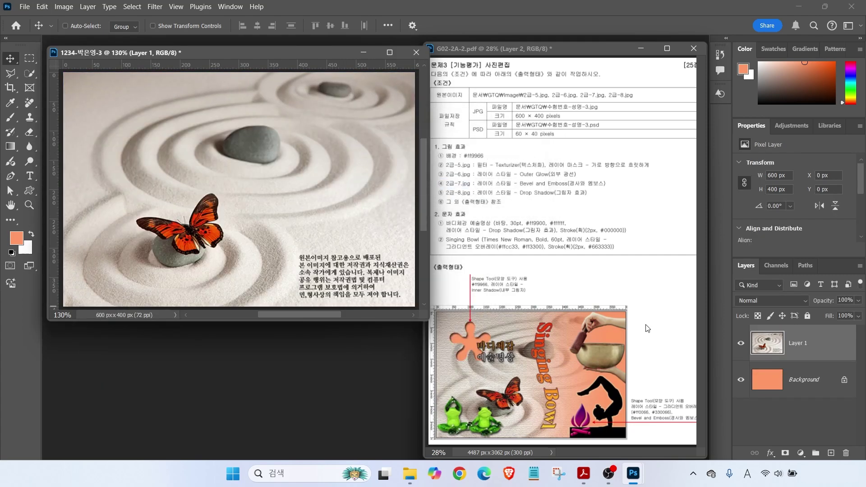
pyautogui.doubleClick(798, 343)
pyautogui.write('2-5')
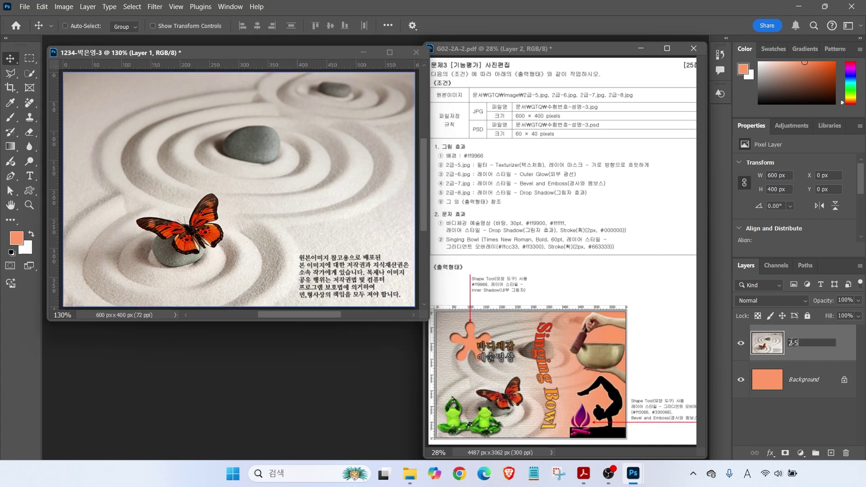
pyautogui.press('Return')
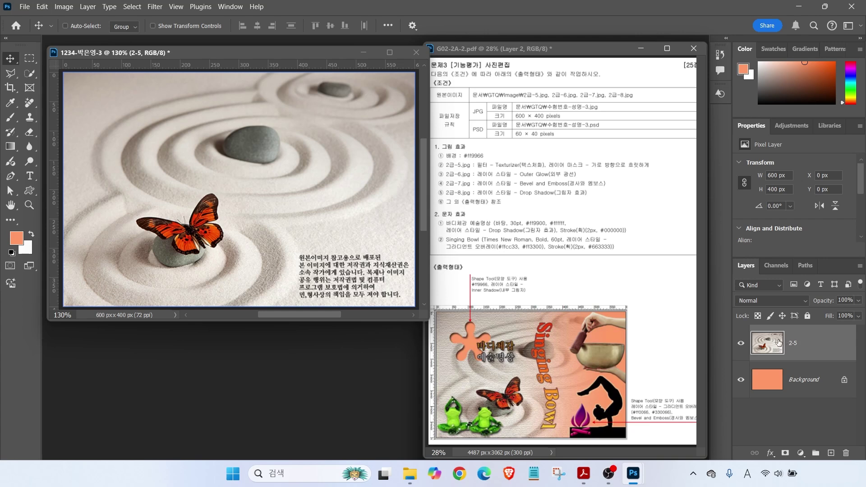
pyautogui.moveTo(469, 170)
pyautogui.mouseDown()
pyautogui.moveTo(529, 174)
pyautogui.moveTo(574, 169)
pyautogui.mouseUp()
pyautogui.press('Escape')
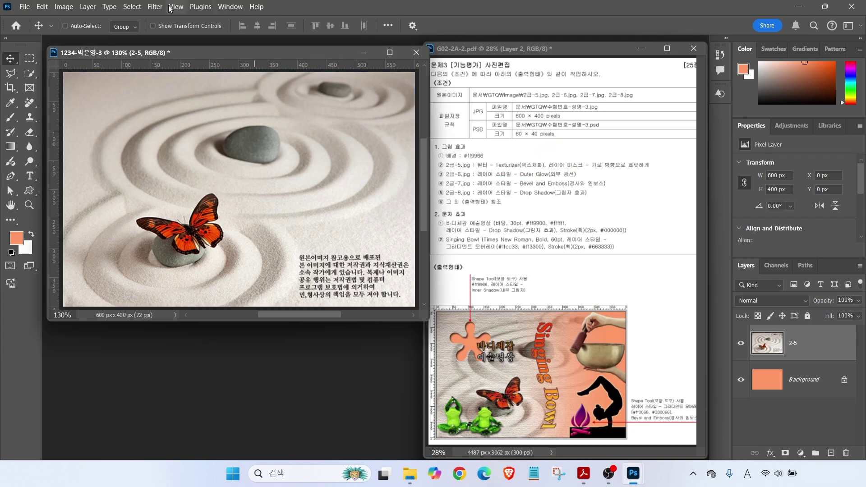
# Apply Filter Gallery's Texture > Texturizer with Canvas, 100% scaling and relief 4
pyautogui.click(154, 7)
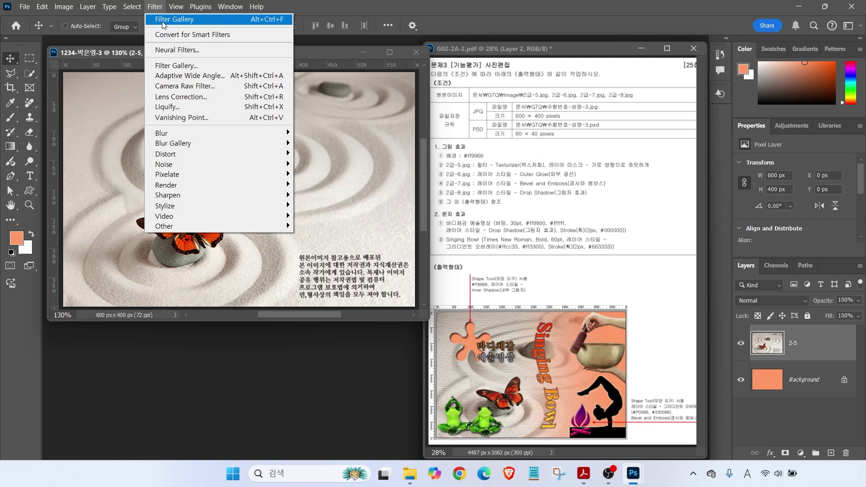
pyautogui.click(176, 67)
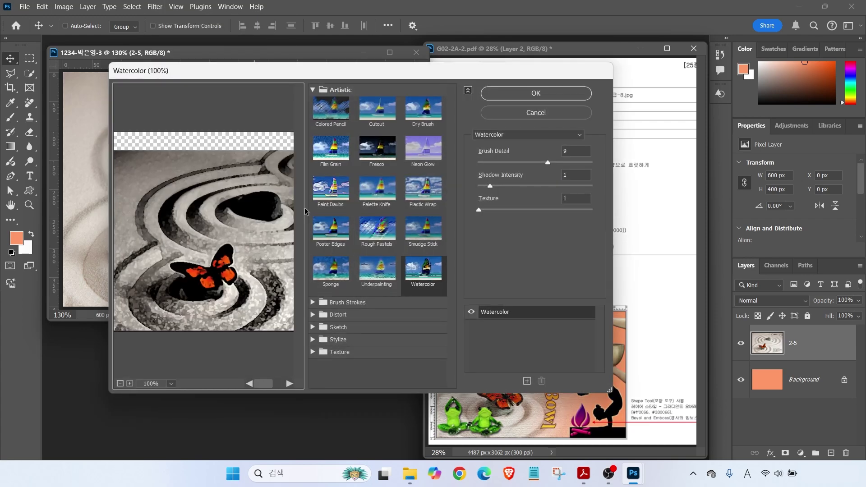
pyautogui.click(343, 353)
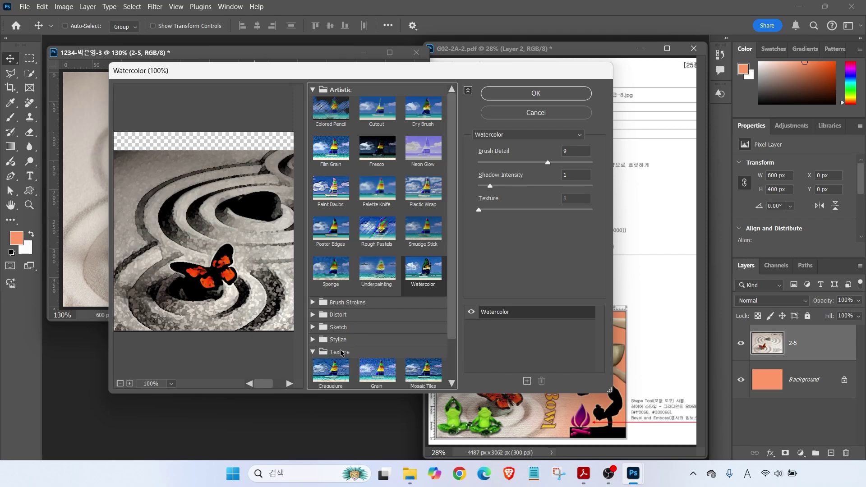
pyautogui.scroll(-2, 373, 355)
pyautogui.click(424, 363)
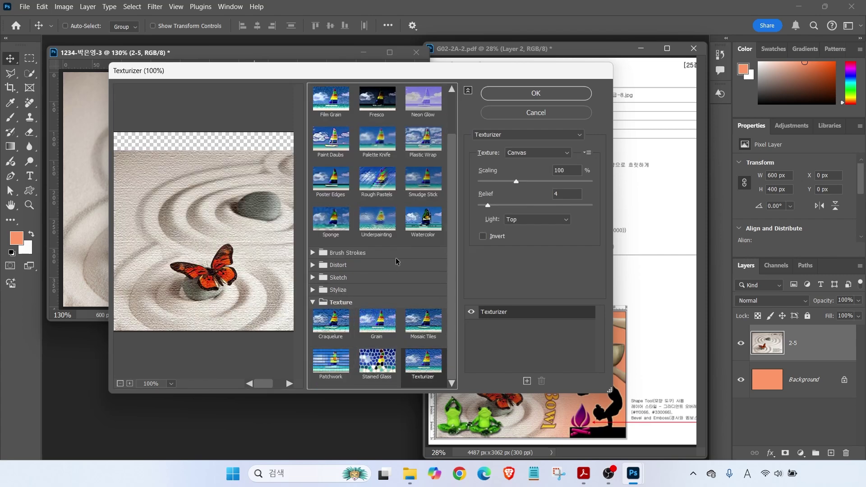
pyautogui.press('alt')
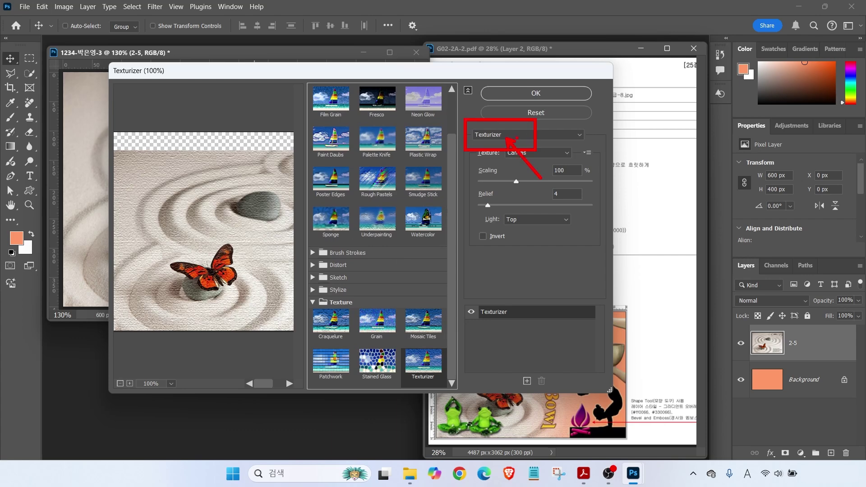
pyautogui.click(538, 94)
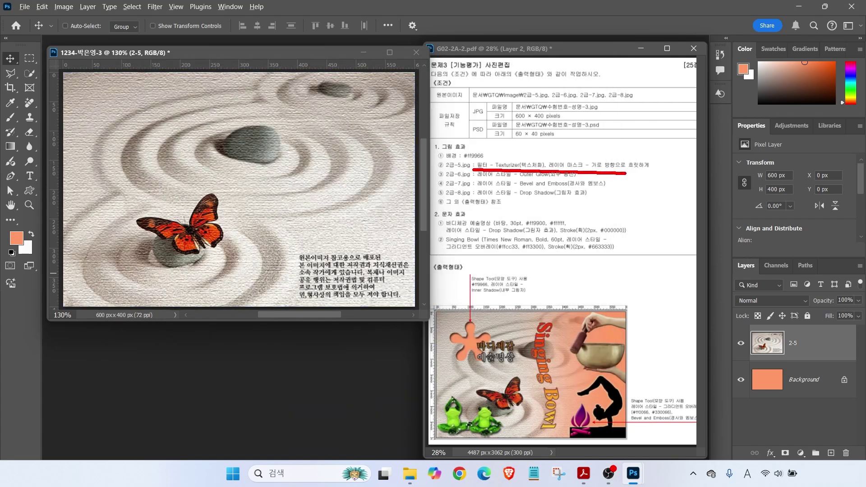
# Add a blank white layer mask to layer 2-5 and turn off Auto-Select
pyautogui.moveTo(606, 155); pyautogui.dragTo(634, 131)
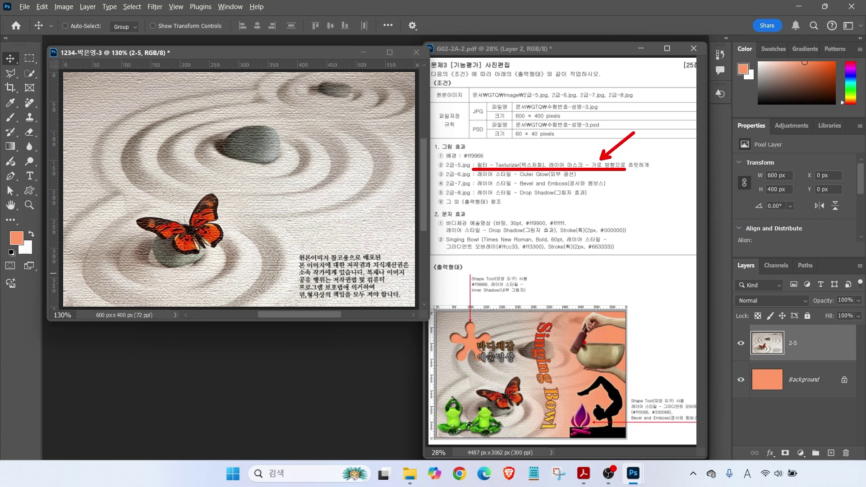
pyautogui.moveTo(729, 252); pyautogui.dragTo(865, 463)
pyautogui.moveTo(776, 442)
pyautogui.mouseDown()
pyautogui.moveTo(797, 463)
pyautogui.moveTo(808, 420)
pyautogui.mouseUp()
pyautogui.press('Escape')
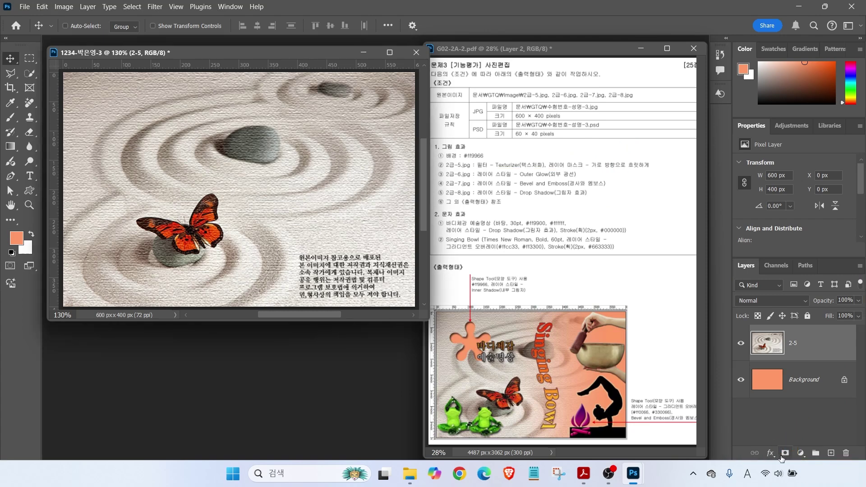
pyautogui.click(785, 453)
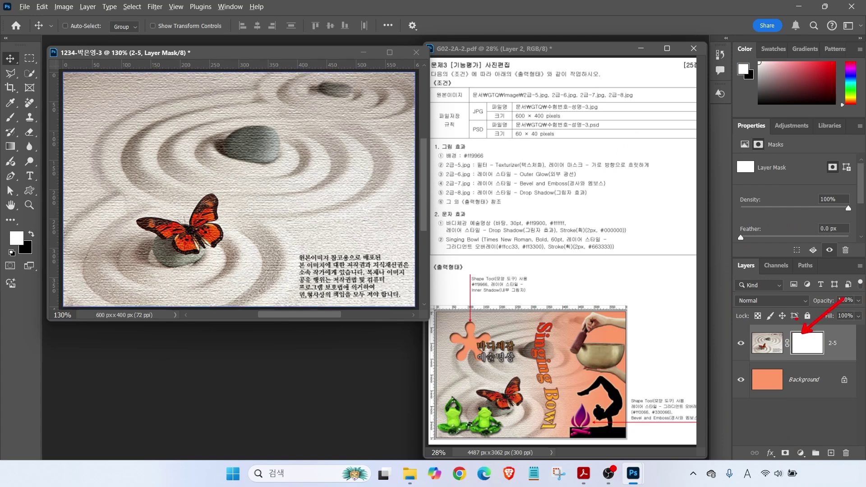
pyautogui.press('ctrl')
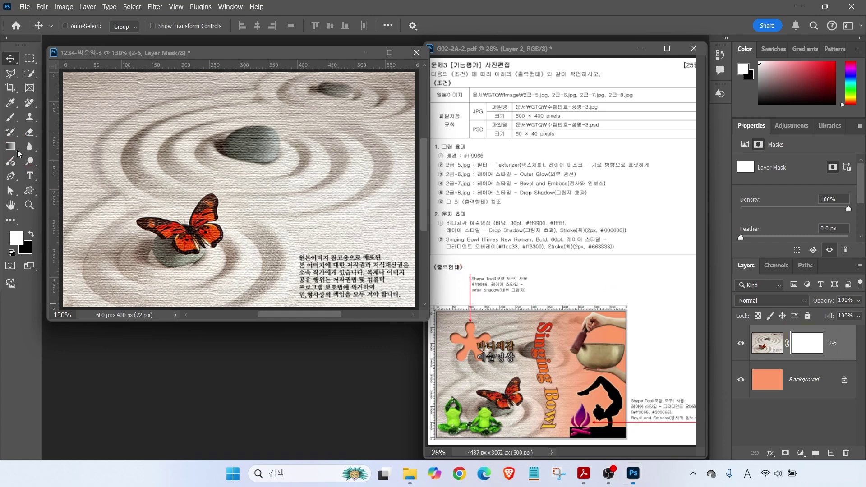
# Choose the Gradient tool with the Basics Black-White preset
pyautogui.click(12, 148)
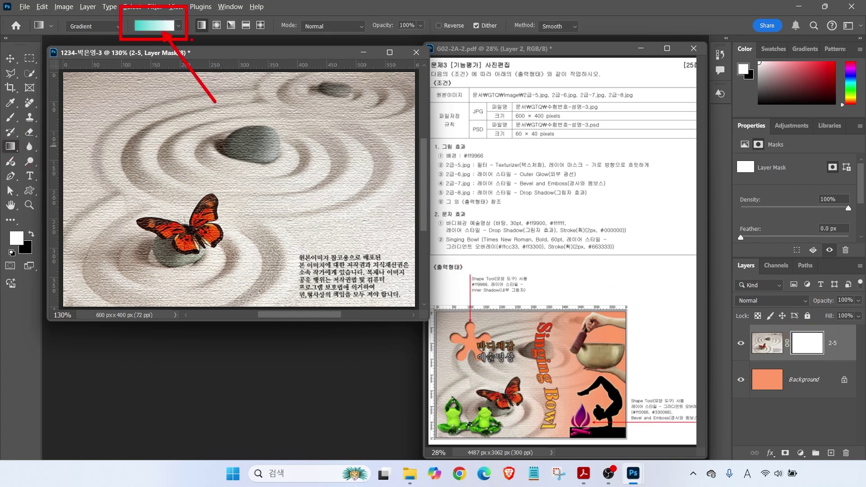
pyautogui.click(151, 28)
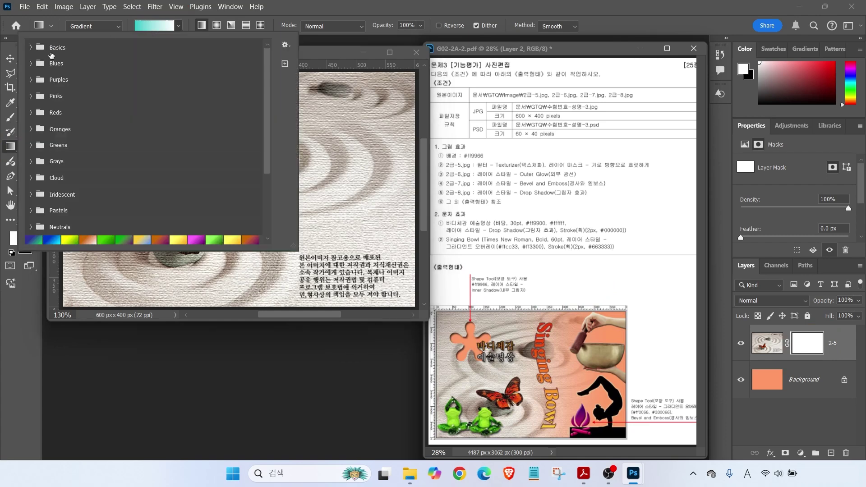
pyautogui.click(31, 47)
pyautogui.click(47, 67)
pyautogui.click(82, 66)
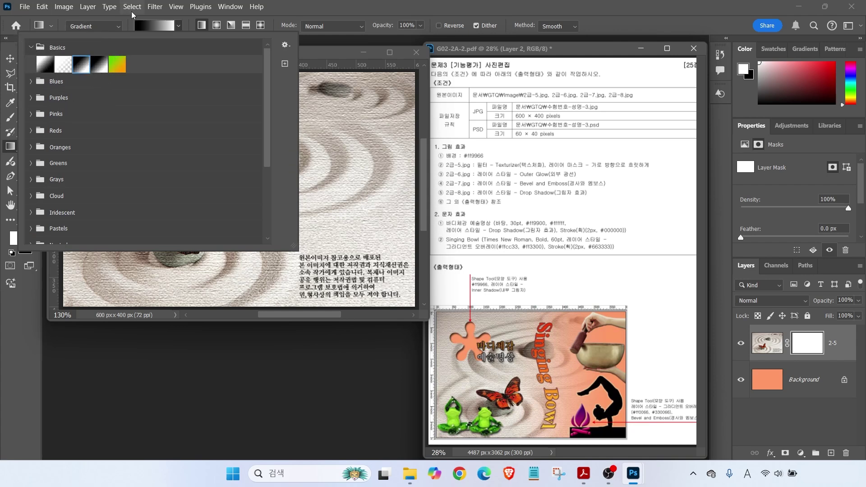
pyautogui.click(131, 23)
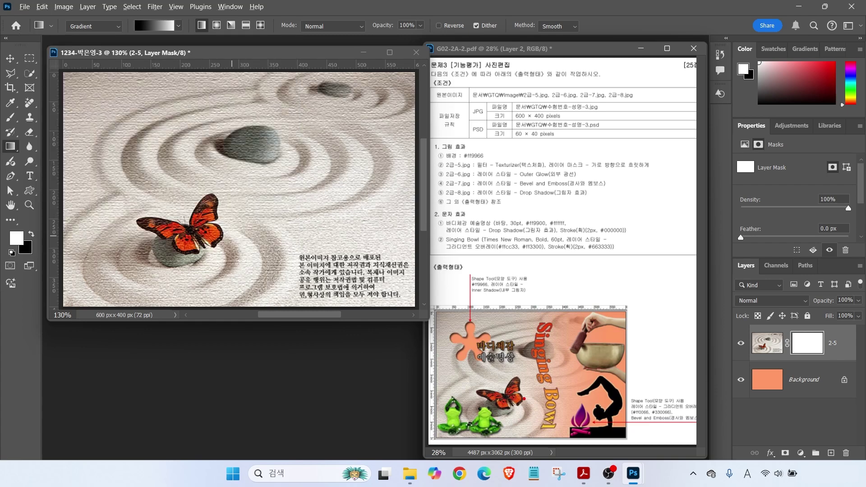
# Annotate the reference's yoga figure and sketch the right-to-left gradient direction
pyautogui.moveTo(526, 401)
pyautogui.mouseDown()
pyautogui.moveTo(449, 381)
pyautogui.moveTo(509, 342)
pyautogui.moveTo(523, 406)
pyautogui.mouseUp()
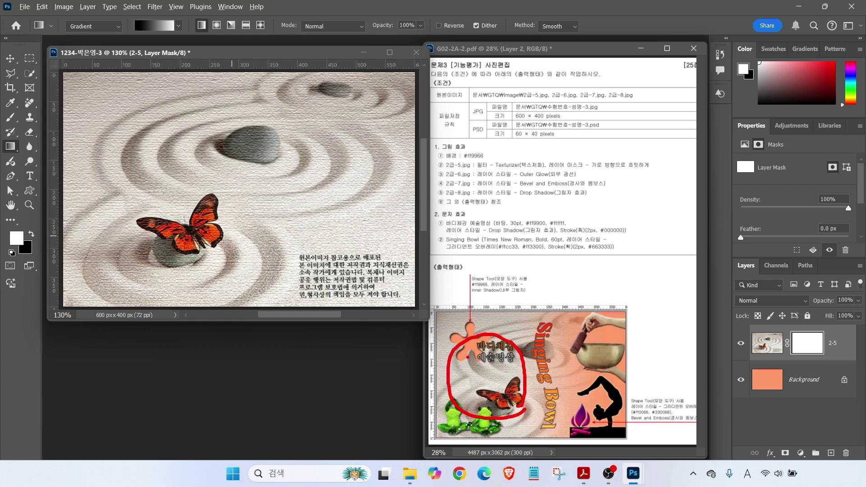
pyautogui.moveTo(467, 366)
pyautogui.mouseDown()
pyautogui.moveTo(500, 367)
pyautogui.moveTo(481, 351)
pyautogui.moveTo(480, 380)
pyautogui.moveTo(473, 378)
pyautogui.moveTo(507, 392)
pyautogui.mouseUp()
pyautogui.moveTo(495, 398); pyautogui.dragTo(495, 411)
pyautogui.moveTo(620, 342); pyautogui.dragTo(575, 416)
pyautogui.moveTo(578, 356); pyautogui.dragTo(624, 422)
pyautogui.moveTo(567, 333)
pyautogui.mouseDown()
pyautogui.moveTo(585, 334)
pyautogui.moveTo(583, 359)
pyautogui.mouseUp()
pyautogui.moveTo(619, 333); pyautogui.dragTo(619, 364)
pyautogui.moveTo(592, 364)
pyautogui.mouseDown()
pyautogui.moveTo(593, 378)
pyautogui.moveTo(608, 361)
pyautogui.mouseUp()
pyautogui.moveTo(622, 358); pyautogui.dragTo(599, 381)
pyautogui.moveTo(128, 63); pyautogui.dragTo(134, 35)
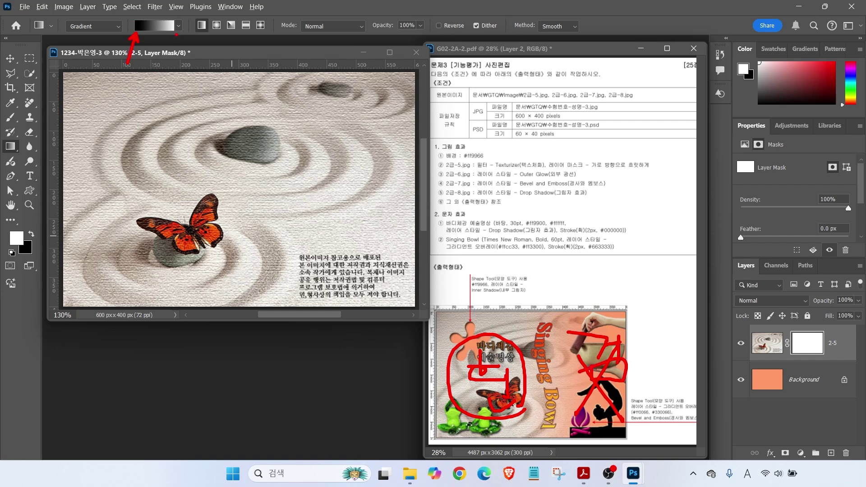
pyautogui.moveTo(183, 64); pyautogui.dragTo(174, 30)
pyautogui.moveTo(361, 185)
pyautogui.mouseDown()
pyautogui.moveTo(342, 168)
pyautogui.moveTo(352, 180)
pyautogui.moveTo(321, 190)
pyautogui.moveTo(336, 178)
pyautogui.moveTo(350, 185)
pyautogui.moveTo(135, 183)
pyautogui.mouseUp()
pyautogui.moveTo(165, 157)
pyautogui.mouseDown()
pyautogui.moveTo(130, 179)
pyautogui.moveTo(174, 206)
pyautogui.mouseUp()
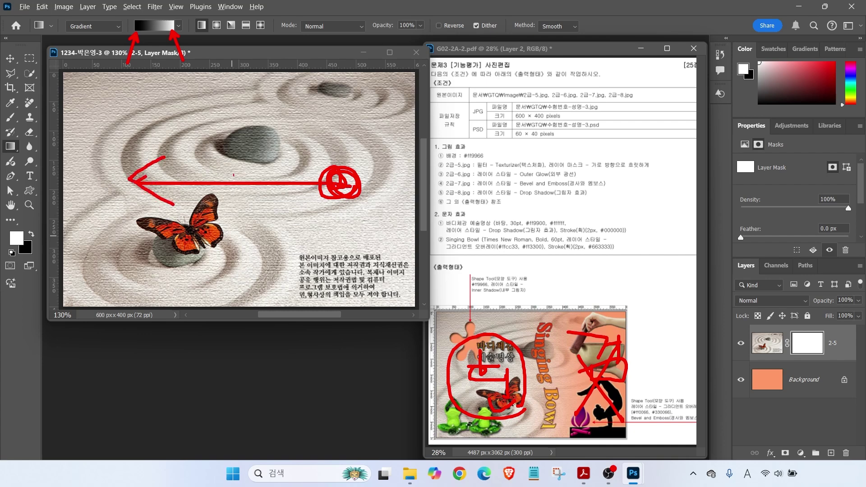
pyautogui.press('Escape')
# Draw a right-to-left gradient on the 2-5 mask, then open 2급-6.jpg
pyautogui.moveTo(330, 186); pyautogui.dragTo(190, 184)
pyautogui.moveTo(400, 176); pyautogui.dragTo(197, 173)
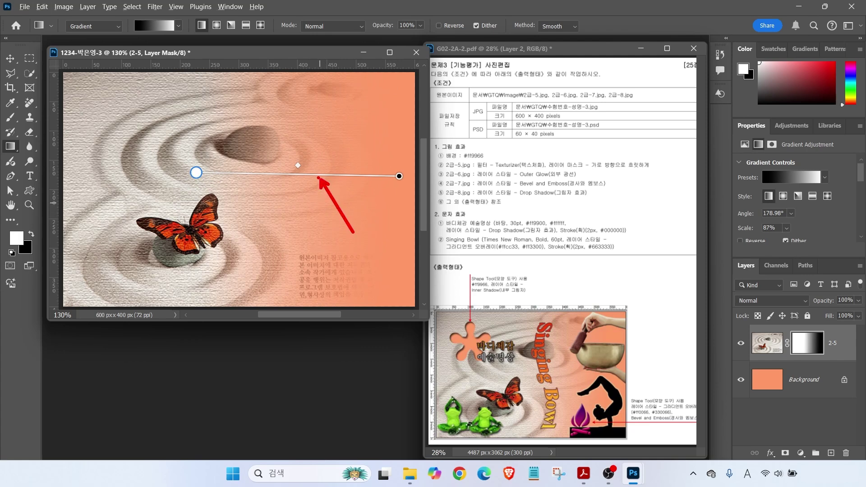
pyautogui.moveTo(404, 158); pyautogui.dragTo(221, 158)
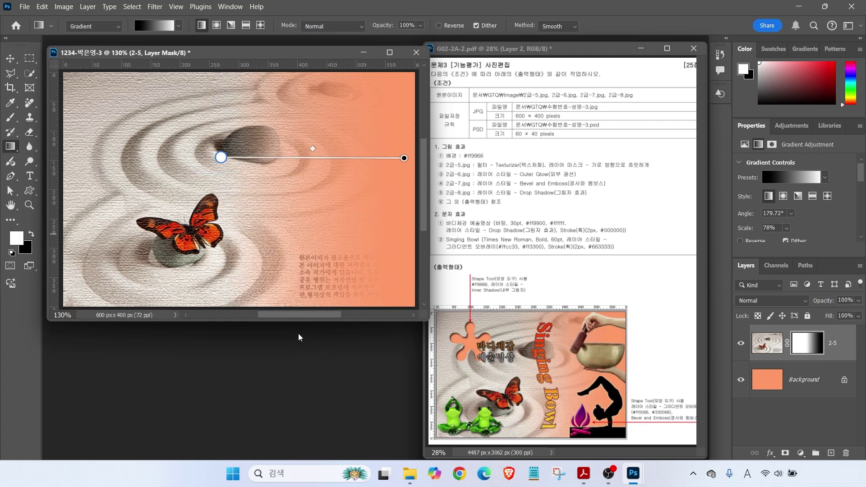
pyautogui.hotkey('ctrl', 'o')
pyautogui.click(239, 166)
pyautogui.click(324, 336)
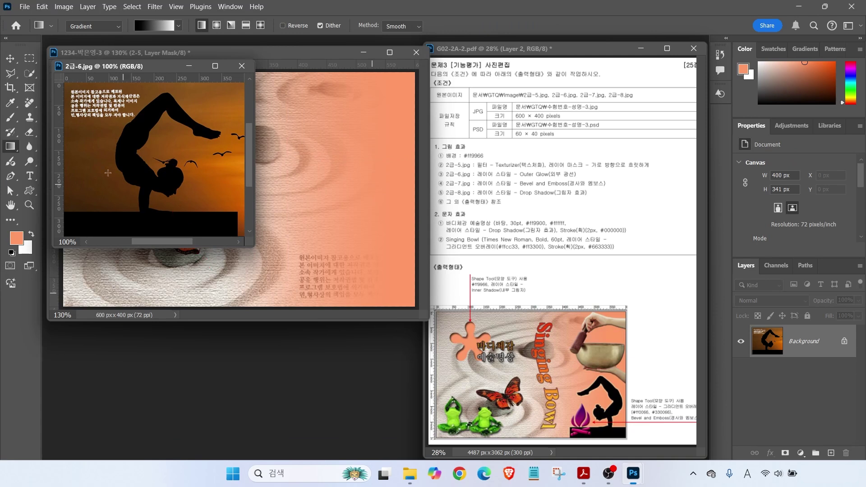
# Select all black silhouette pixels in 2급-6.jpg with the Magic Wand
pyautogui.click(30, 73)
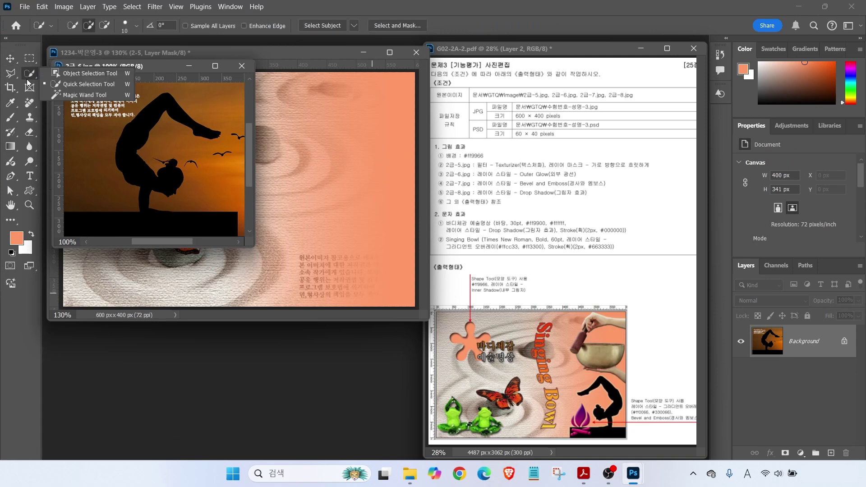
pyautogui.click(67, 95)
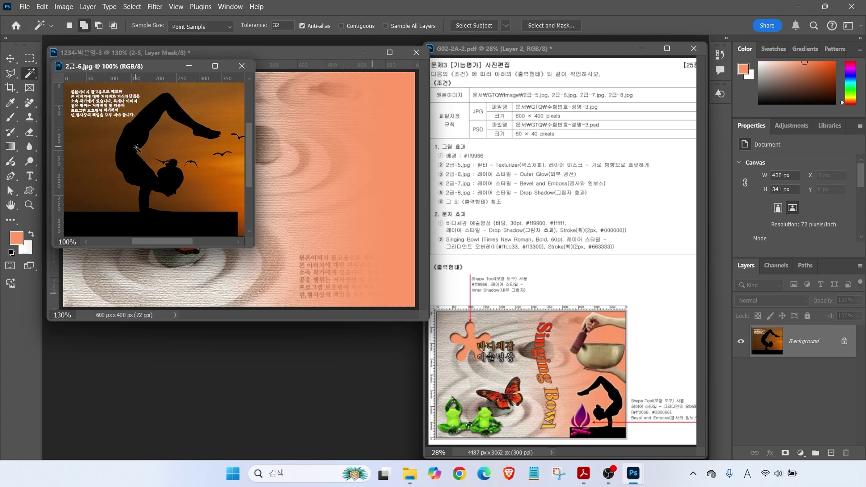
pyautogui.click(135, 167)
pyautogui.click(134, 164)
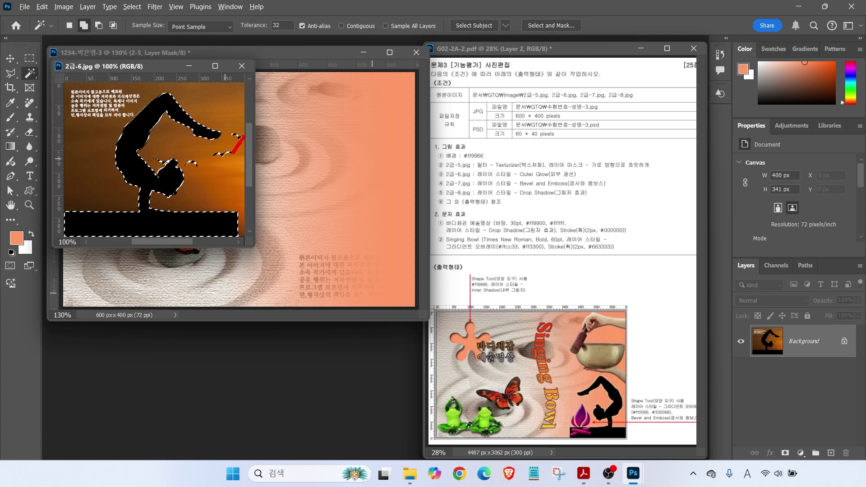
# Drag the selected yoga silhouette into the composite as Layer 1
pyautogui.rightClick(30, 73)
pyautogui.click(59, 84)
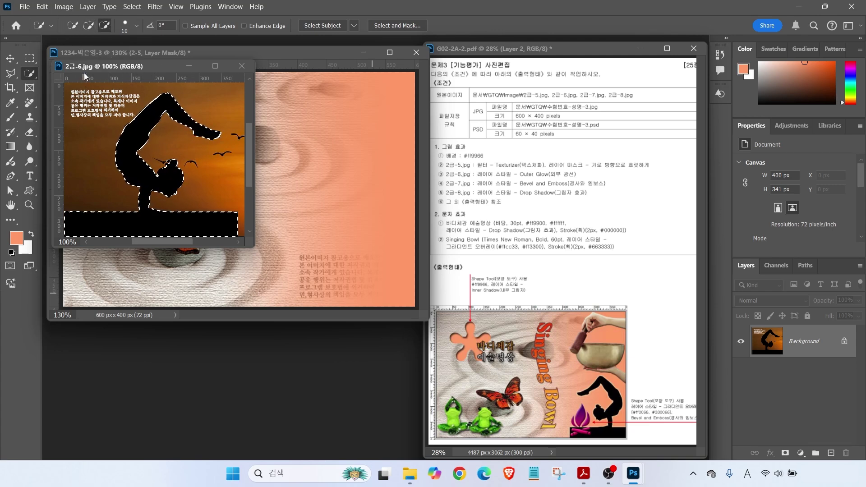
pyautogui.moveTo(149, 66); pyautogui.dragTo(206, 195)
pyautogui.press('v')
pyautogui.moveTo(208, 266); pyautogui.dragTo(210, 152)
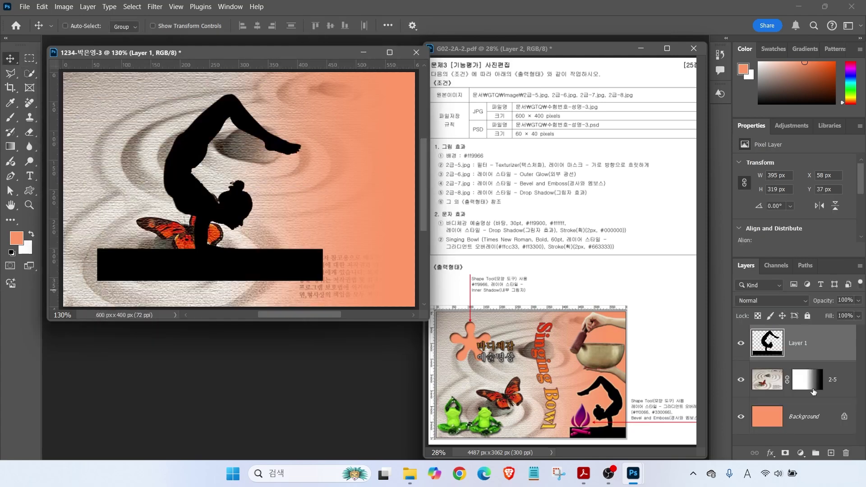
# Rename the silhouette layer Layer 1 to '2-6'
pyautogui.doubleClick(796, 343)
pyautogui.write('2-6')
pyautogui.press('Return')
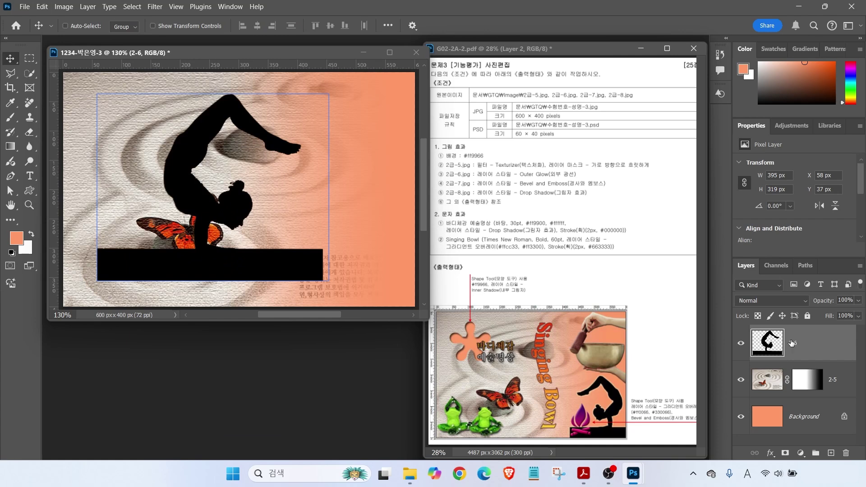
pyautogui.press('ctrl')
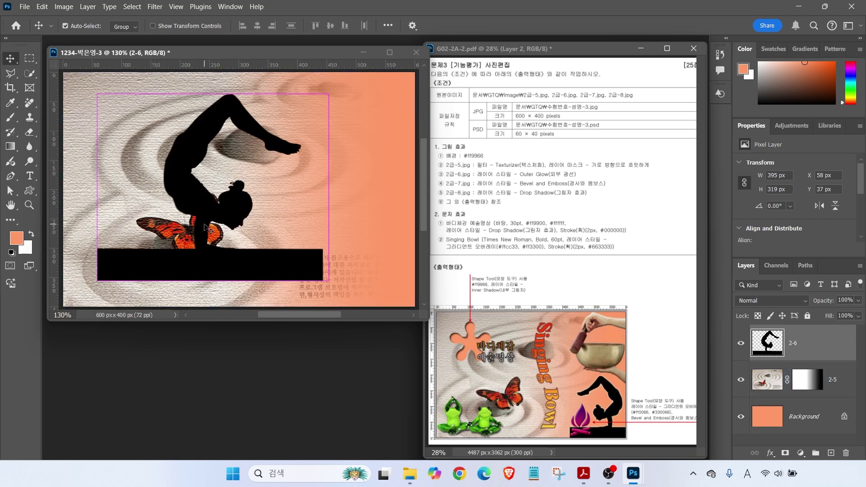
# Scale the silhouette to about 62%, flip it horizontally and place it at the lower right edge
pyautogui.hotkey('ctrl', 't')
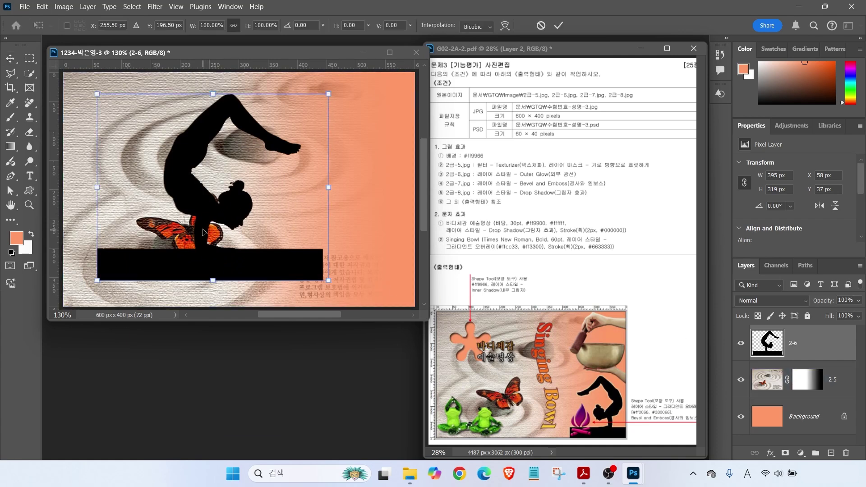
pyautogui.moveTo(330, 96); pyautogui.dragTo(241, 167)
pyautogui.moveTo(178, 238); pyautogui.dragTo(356, 267)
pyautogui.rightClick(338, 266)
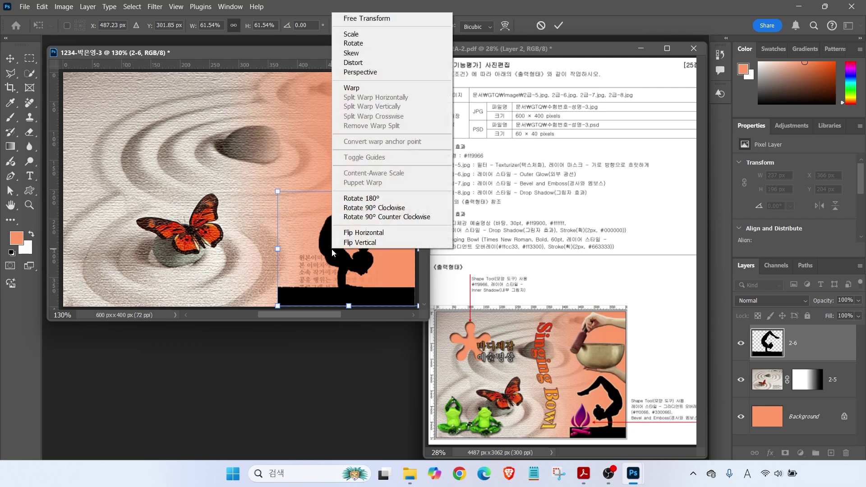
pyautogui.click(358, 234)
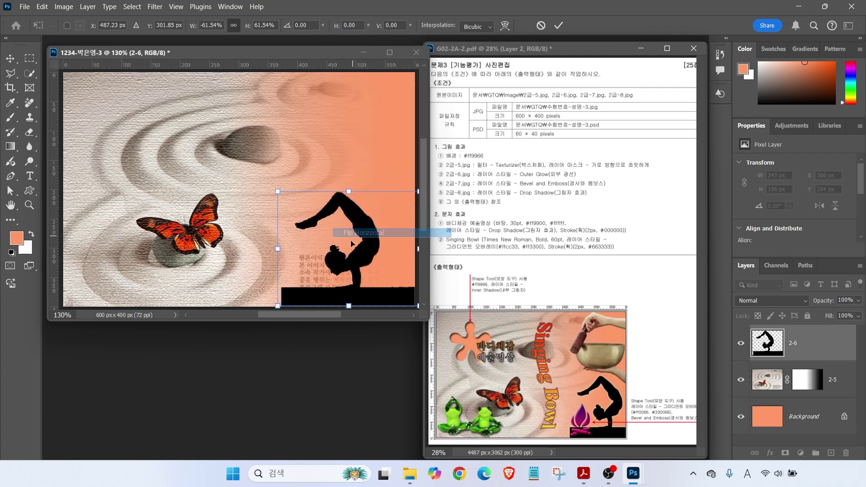
pyautogui.moveTo(333, 306); pyautogui.dragTo(359, 306)
pyautogui.moveTo(634, 375); pyautogui.dragTo(393, 374)
pyautogui.click(429, 378)
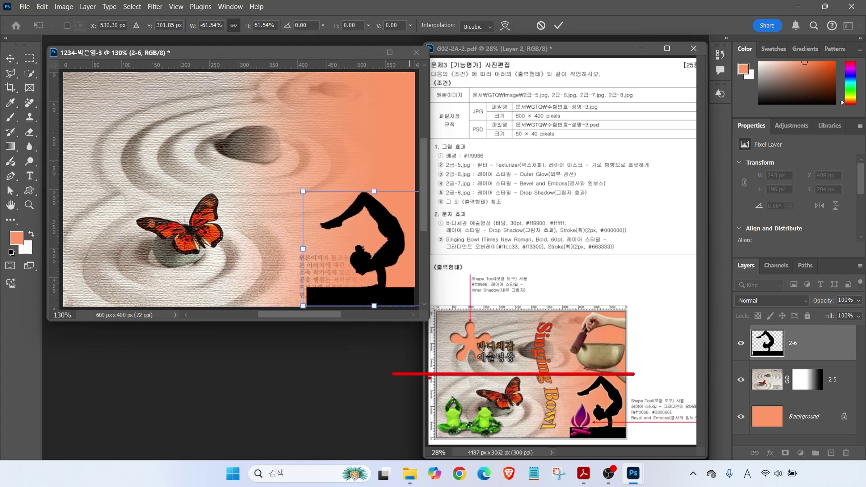
pyautogui.moveTo(65, 192); pyautogui.dragTo(468, 190)
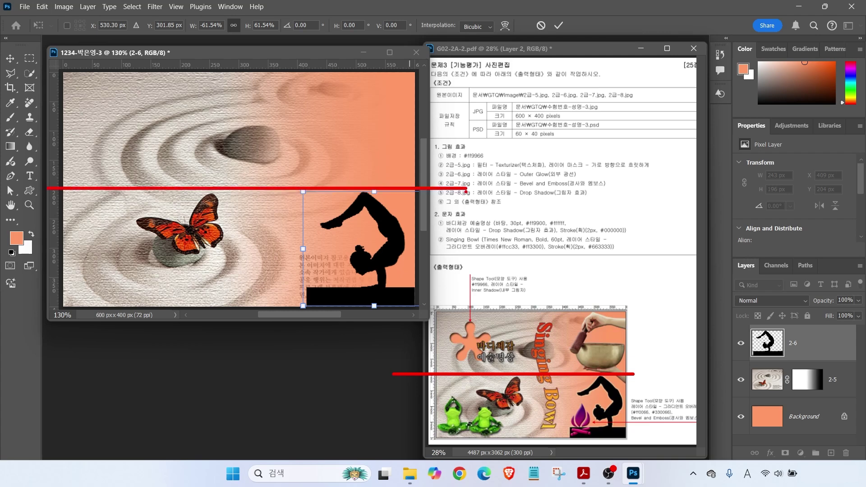
pyautogui.press('Escape')
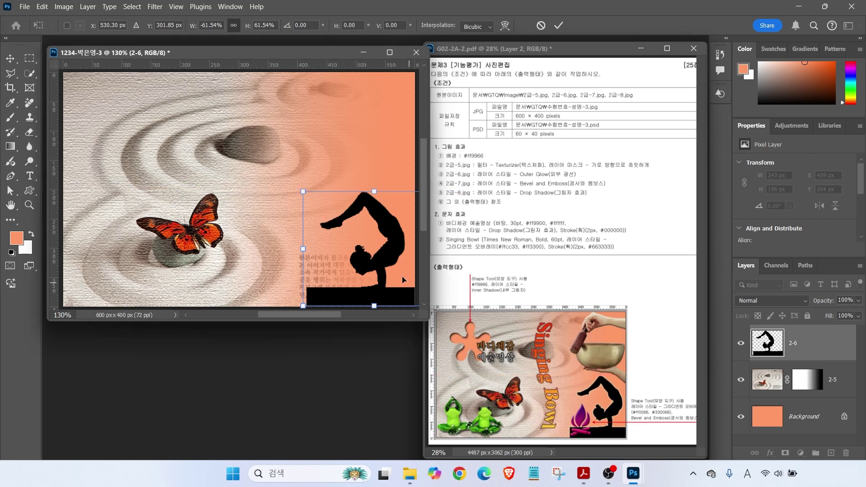
pyautogui.press('Return')
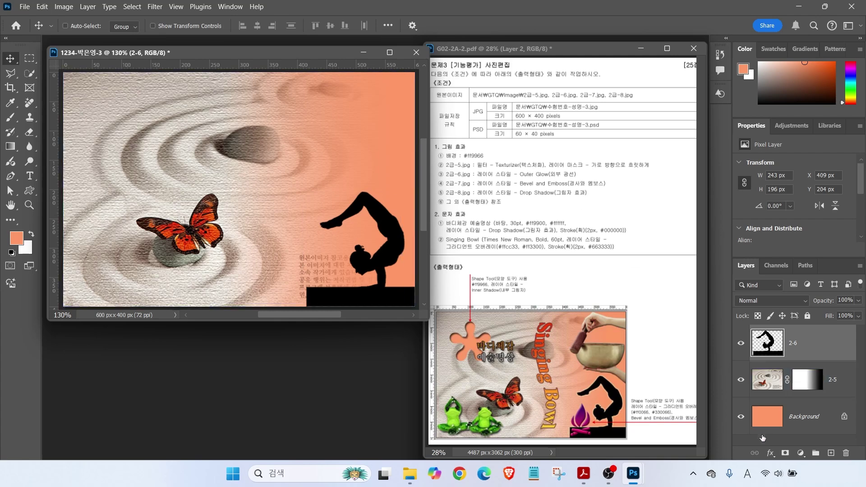
# Apply an Outer Glow to layer 2-6, then open 2급-7.jpg
pyautogui.click(770, 453)
pyautogui.click(778, 436)
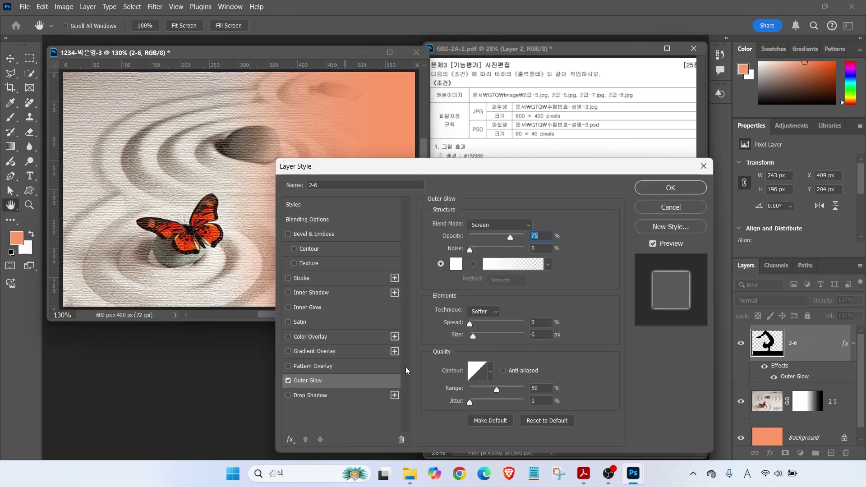
pyautogui.click(669, 188)
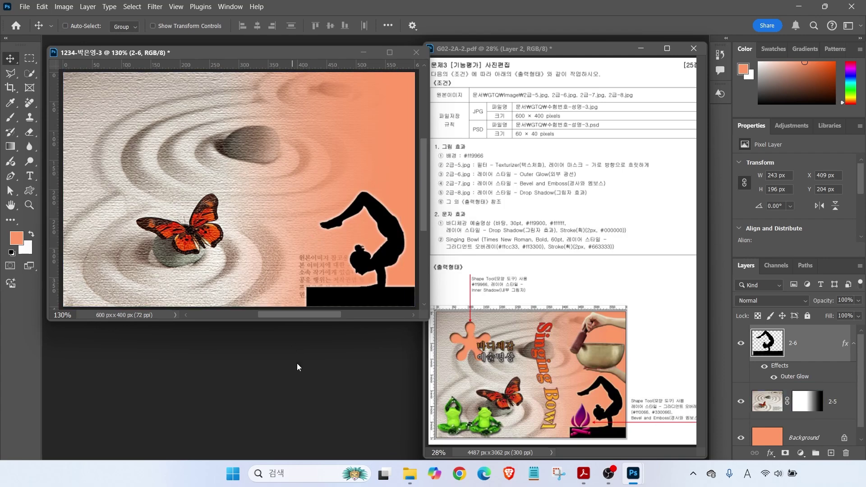
pyautogui.doubleClick(296, 363)
pyautogui.doubleClick(300, 178)
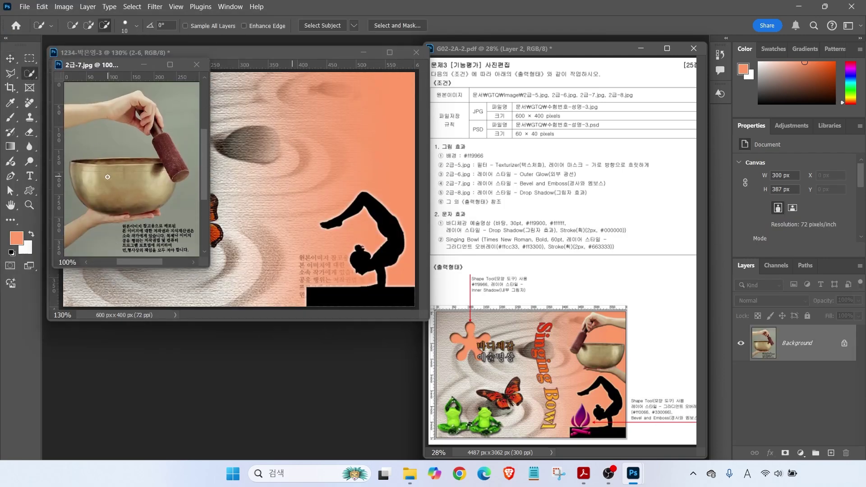
# Quick-select the hands, bowl and mallet and move them into the composite
pyautogui.moveTo(84, 109); pyautogui.dragTo(145, 111)
pyautogui.moveTo(90, 176)
pyautogui.mouseDown()
pyautogui.moveTo(136, 182)
pyautogui.moveTo(112, 199)
pyautogui.mouseUp()
pyautogui.moveTo(78, 229)
pyautogui.mouseDown()
pyautogui.moveTo(154, 210)
pyautogui.moveTo(167, 144)
pyautogui.moveTo(175, 164)
pyautogui.moveTo(149, 117)
pyautogui.mouseUp()
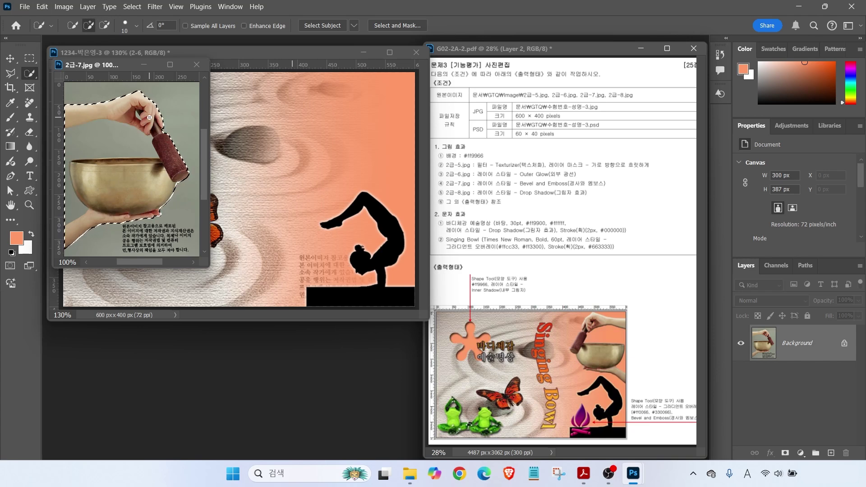
pyautogui.moveTo(86, 65); pyautogui.dragTo(200, 179)
pyautogui.press('v')
pyautogui.moveTo(244, 294); pyautogui.dragTo(130, 240)
# Rename the new bowl layer to '2-7'
pyautogui.doubleClick(797, 343)
pyautogui.write('2-7')
pyautogui.press('Return')
# Scale the bowl to about 63%, rotate it about 15°, flip it horizontally and place it top right
pyautogui.hotkey('ctrl', 't')
pyautogui.moveTo(212, 307); pyautogui.dragTo(154, 238)
pyautogui.moveTo(291, 182); pyautogui.dragTo(334, 155)
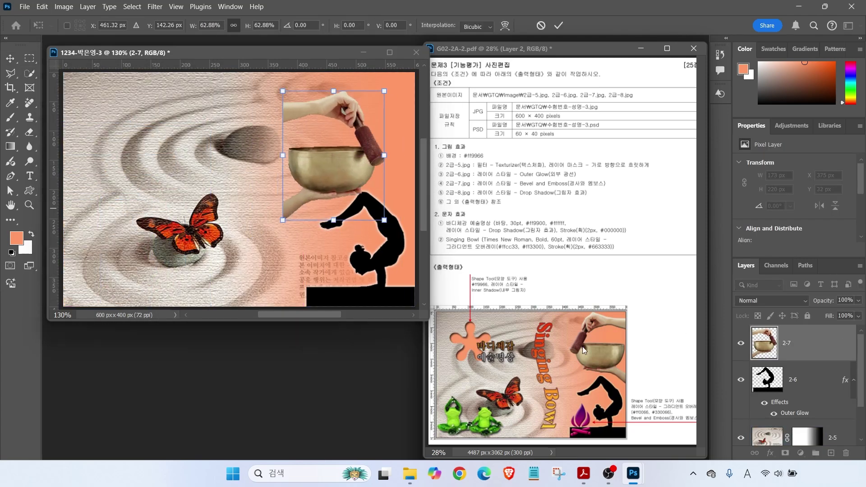
pyautogui.moveTo(388, 114); pyautogui.dragTo(340, 180)
pyautogui.rightClick(328, 167)
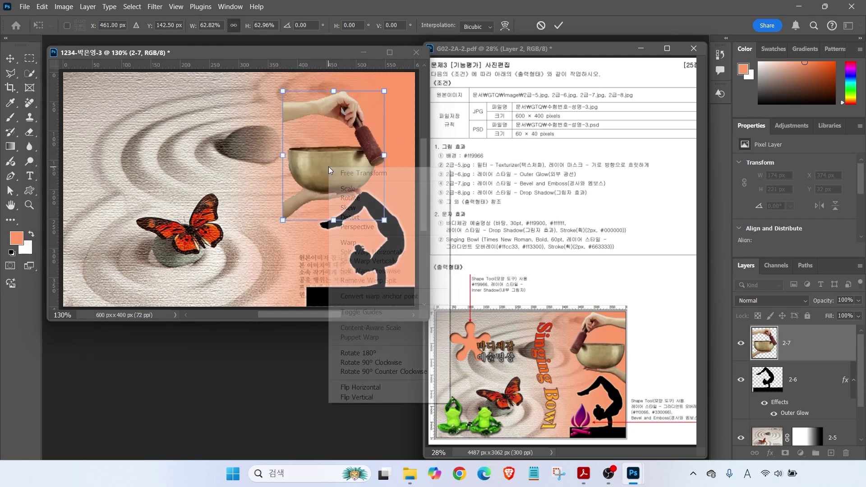
pyautogui.click(364, 389)
pyautogui.moveTo(337, 171); pyautogui.dragTo(373, 155)
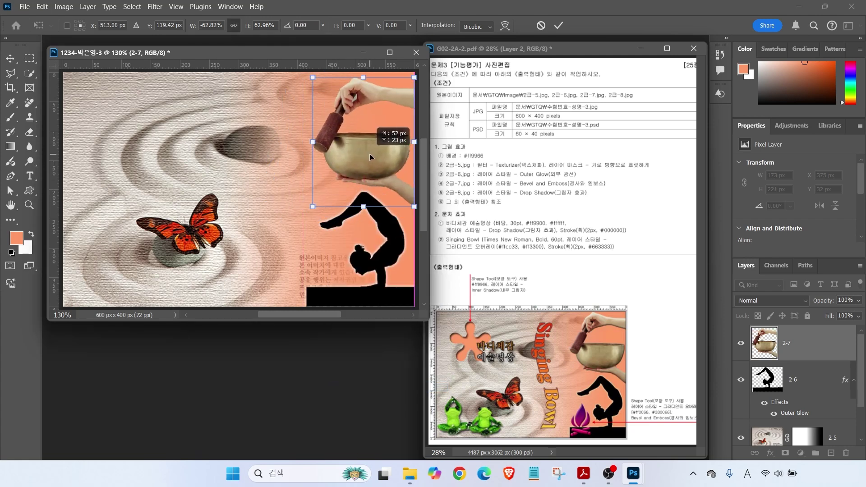
pyautogui.press('Return')
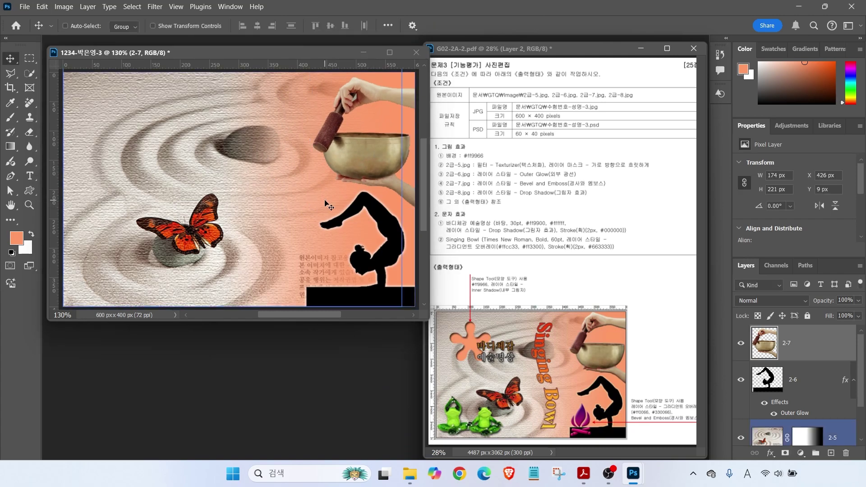
# Give layer 2-7 a Bevel & Emboss, then open 2급-8.jpg
pyautogui.click(770, 453)
pyautogui.click(779, 360)
pyautogui.press('Return')
pyautogui.hotkey('ctrl', 'o')
pyautogui.doubleClick(361, 118)
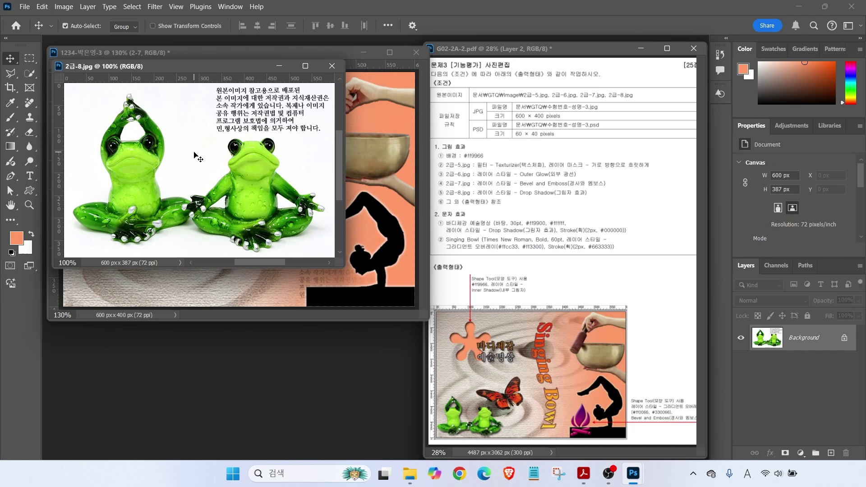
# Select the white background with the Magic Wand and invert the selection to the frogs
pyautogui.click(29, 73)
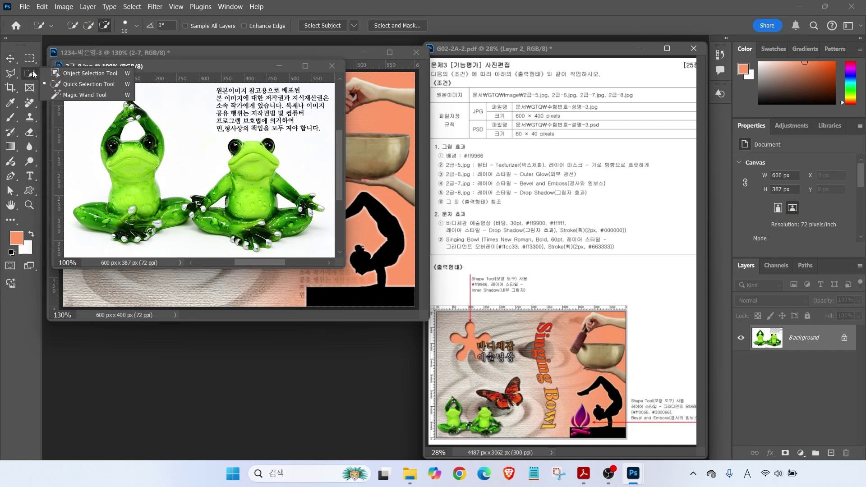
pyautogui.click(82, 96)
pyautogui.click(94, 123)
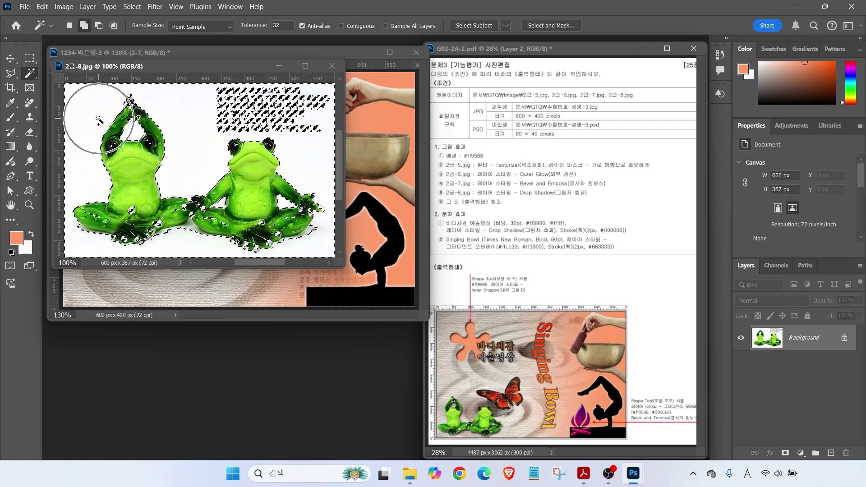
pyautogui.click(132, 7)
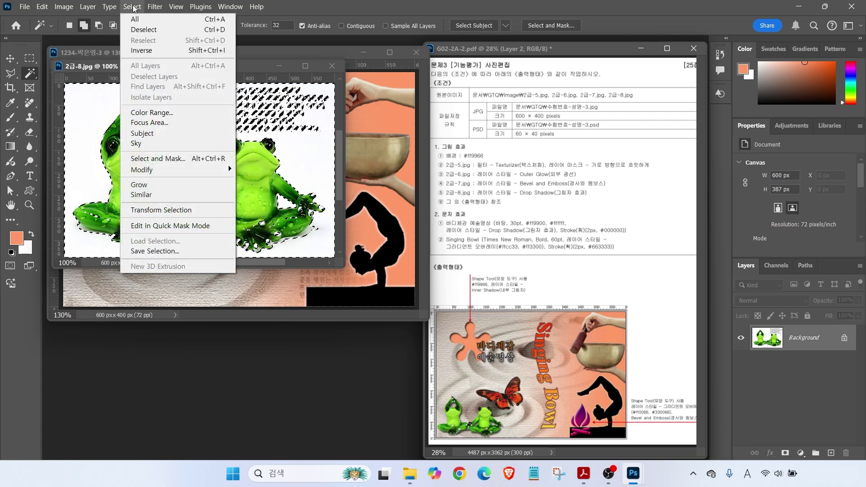
pyautogui.click(150, 52)
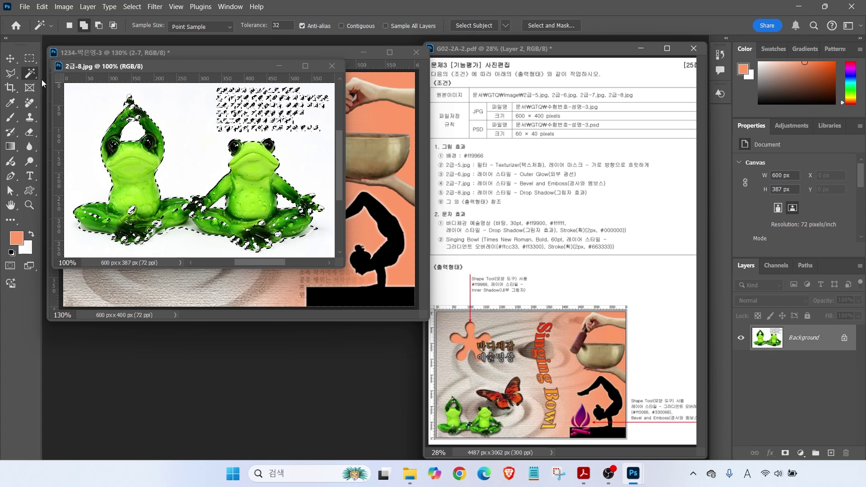
# Refine the frog selection around the feet and subtract the text block with Polygonal Lasso
pyautogui.rightClick(28, 74)
pyautogui.click(68, 84)
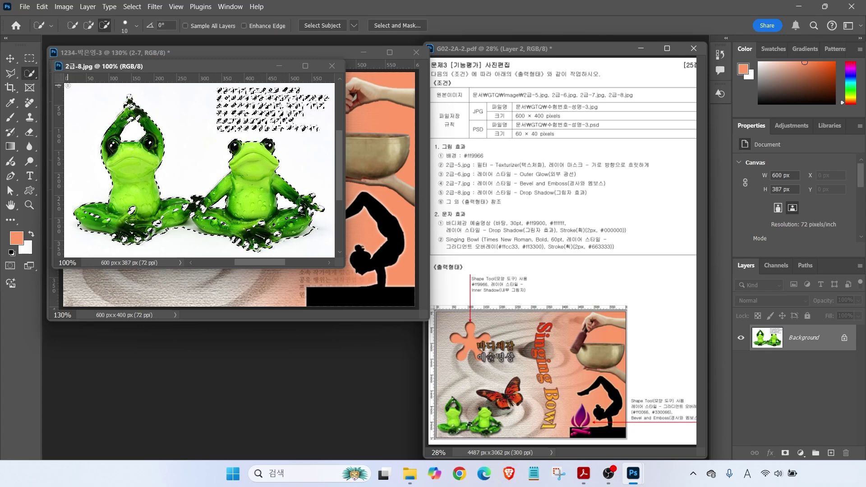
pyautogui.moveTo(133, 226)
pyautogui.mouseDown()
pyautogui.moveTo(144, 237)
pyautogui.moveTo(181, 235)
pyautogui.moveTo(158, 222)
pyautogui.moveTo(199, 209)
pyautogui.mouseUp()
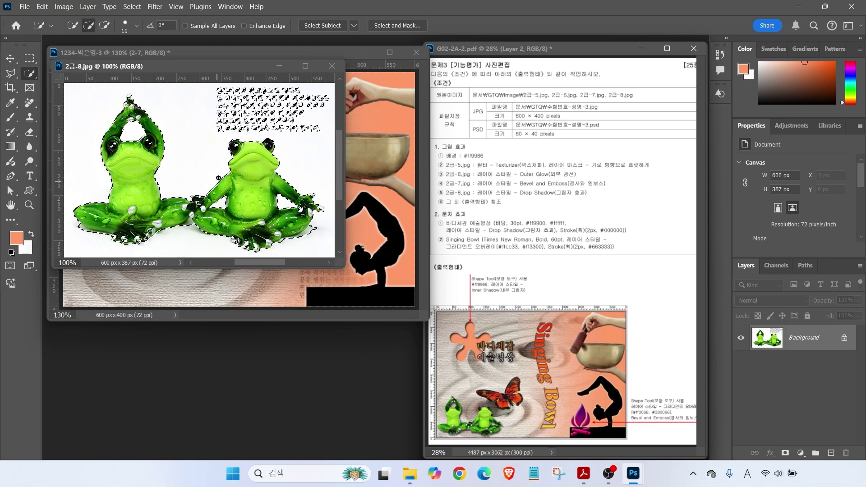
pyautogui.click(11, 73)
pyautogui.click(205, 84)
pyautogui.click(208, 137)
pyautogui.click(324, 136)
pyautogui.click(331, 95)
pyautogui.click(205, 84)
# Move the selected frogs into the composite and close the frog source image
pyautogui.moveTo(177, 67); pyautogui.dragTo(284, 217)
pyautogui.press('v')
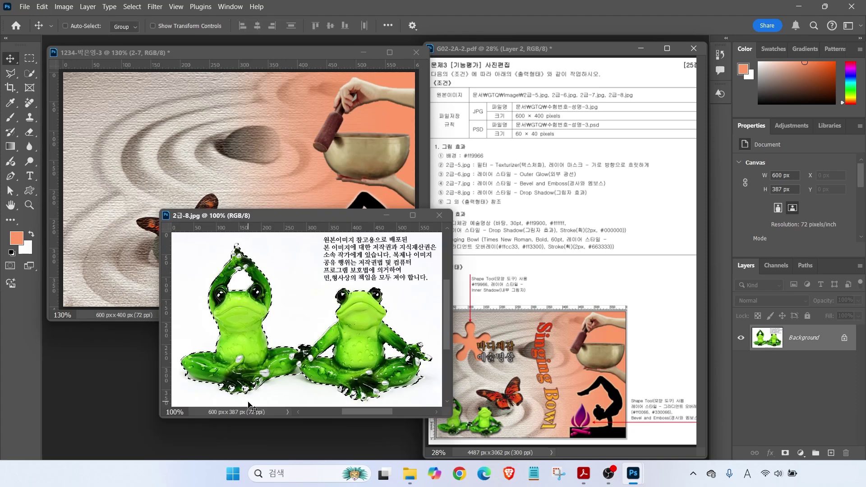
pyautogui.moveTo(257, 334); pyautogui.dragTo(129, 229)
pyautogui.click(439, 215)
# Rename the new frog layer to '2-8' and turn on Auto-Select
pyautogui.doubleClick(798, 343)
pyautogui.write('2-8')
pyautogui.press('Return')
pyautogui.click(65, 26)
# Scale the frogs to about 38% and place them at the bottom-left edge
pyautogui.hotkey('ctrl', 't')
pyautogui.moveTo(358, 111); pyautogui.dragTo(154, 239)
pyautogui.moveTo(128, 284); pyautogui.dragTo(163, 274)
pyautogui.moveTo(183, 228); pyautogui.dragTo(185, 224)
pyautogui.press('Return')
# Add a Drop Shadow to layer 2-8
pyautogui.click(770, 452)
pyautogui.click(777, 453)
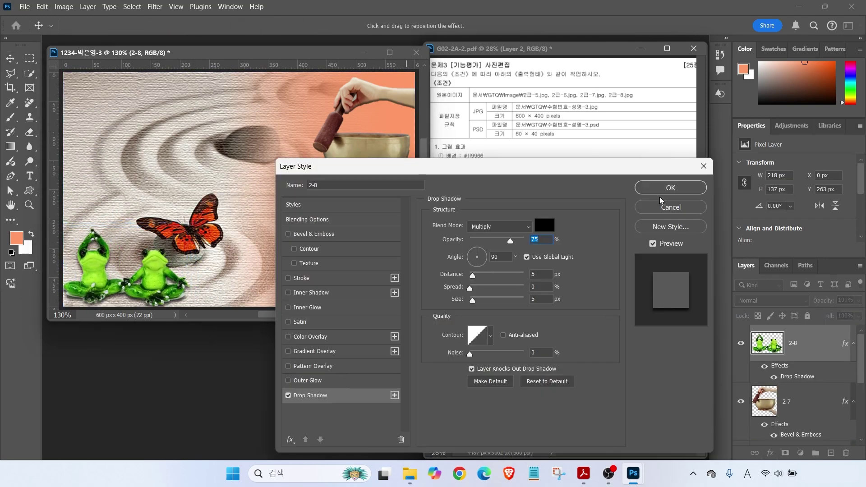
pyautogui.click(671, 187)
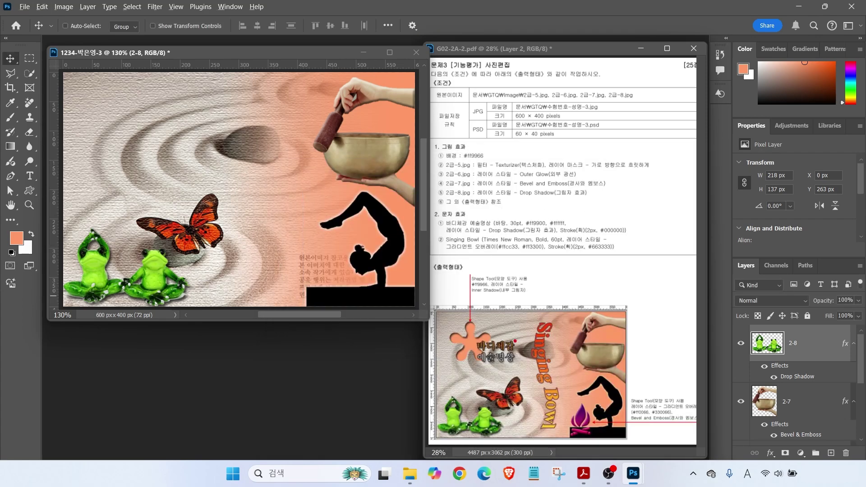
pyautogui.moveTo(468, 325); pyautogui.dragTo(481, 292)
pyautogui.moveTo(498, 342); pyautogui.dragTo(524, 303)
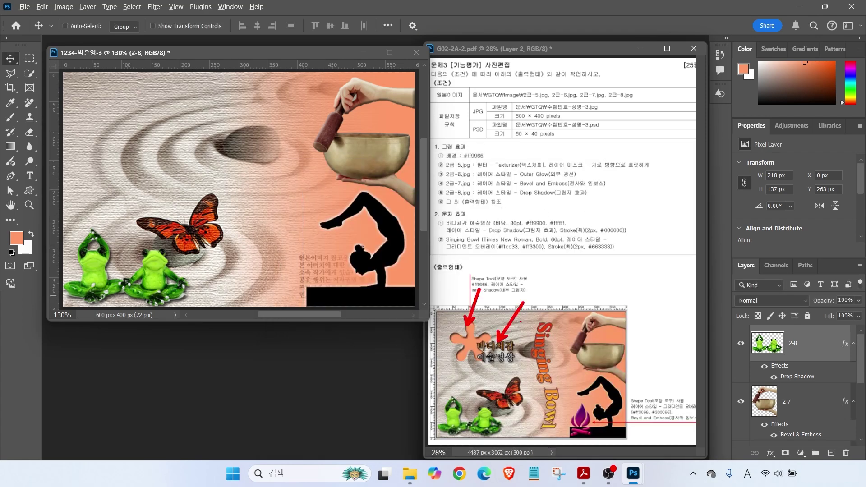
# Switch to the Custom Shape tool with a yellow fill and check the stroke options
pyautogui.click(29, 192)
pyautogui.moveTo(55, 7); pyautogui.dragTo(487, 53)
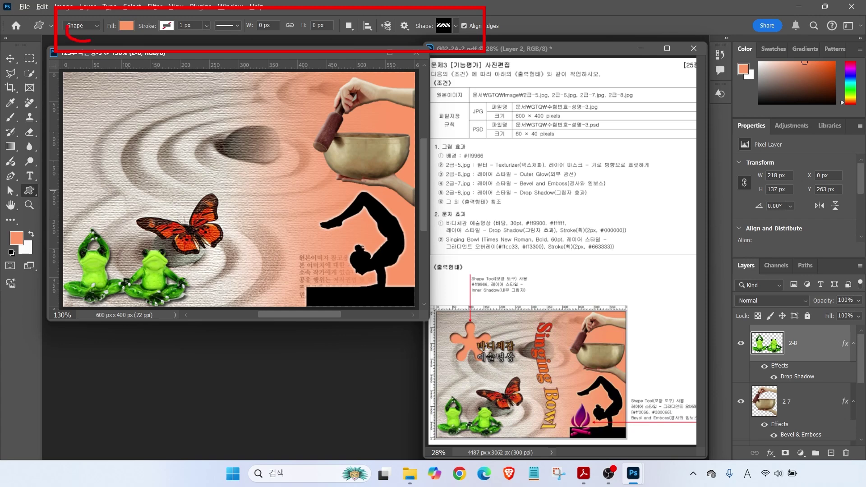
pyautogui.moveTo(90, 35); pyautogui.dragTo(123, 76)
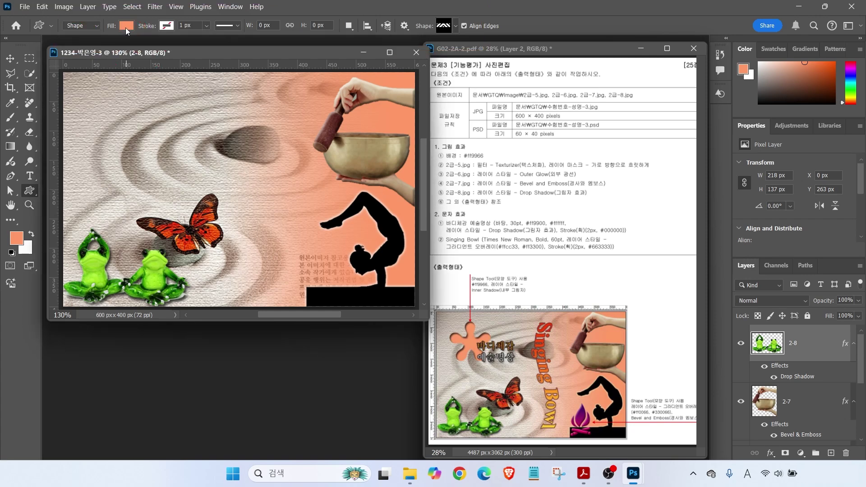
pyautogui.click(127, 27)
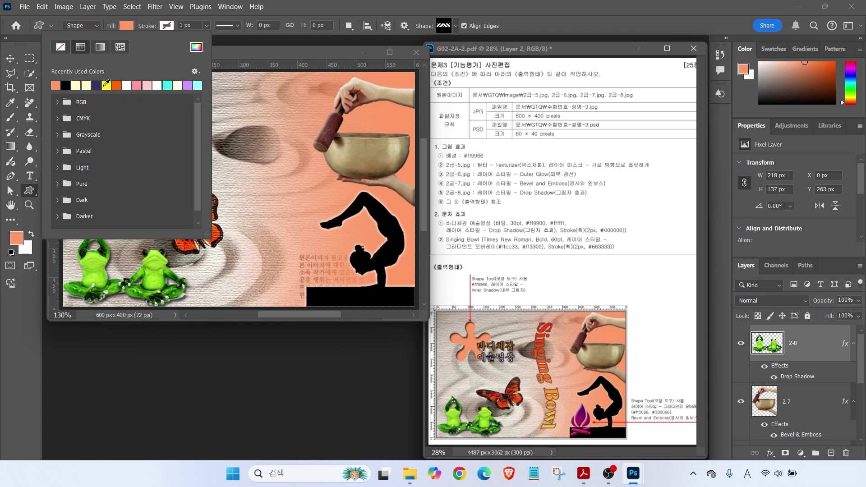
pyautogui.click(107, 84)
pyautogui.click(165, 27)
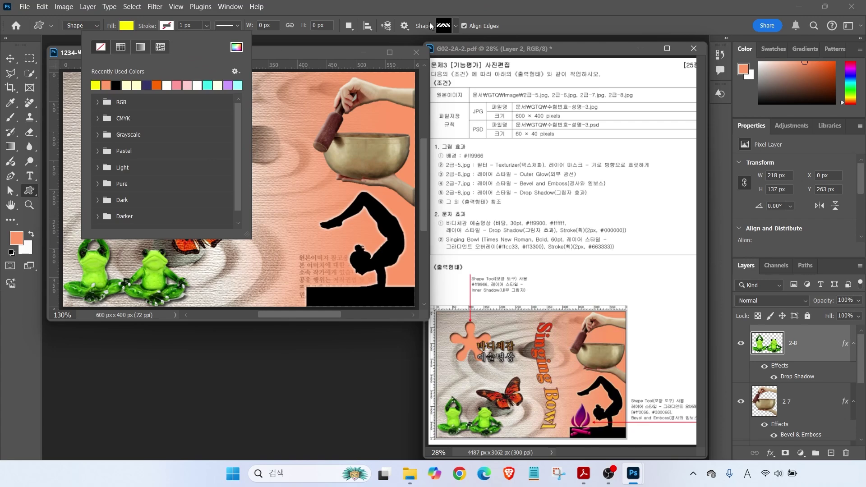
# Choose the flower blob preset and draw it near the canvas's top left
pyautogui.click(449, 26)
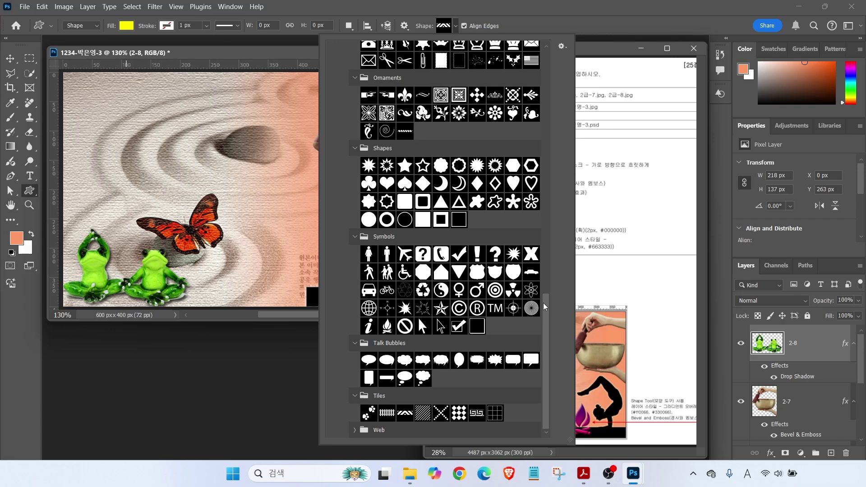
pyautogui.moveTo(547, 308); pyautogui.dragTo(530, 80)
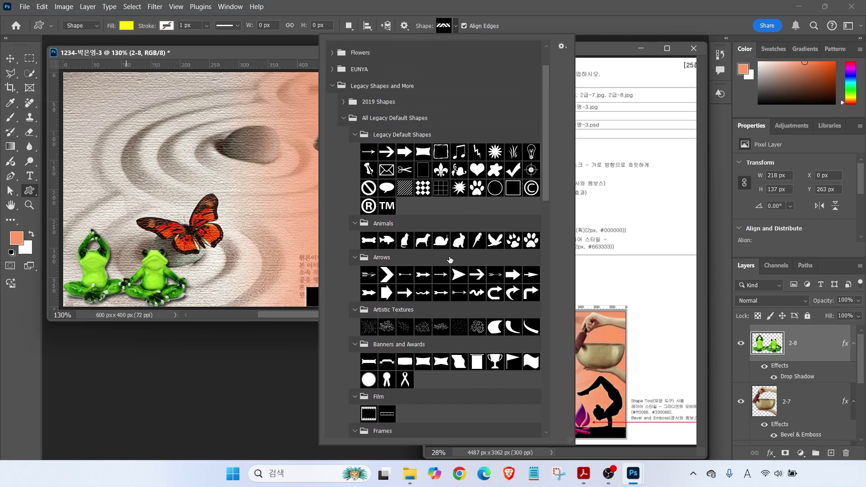
pyautogui.click(547, 332)
pyautogui.doubleClick(514, 351)
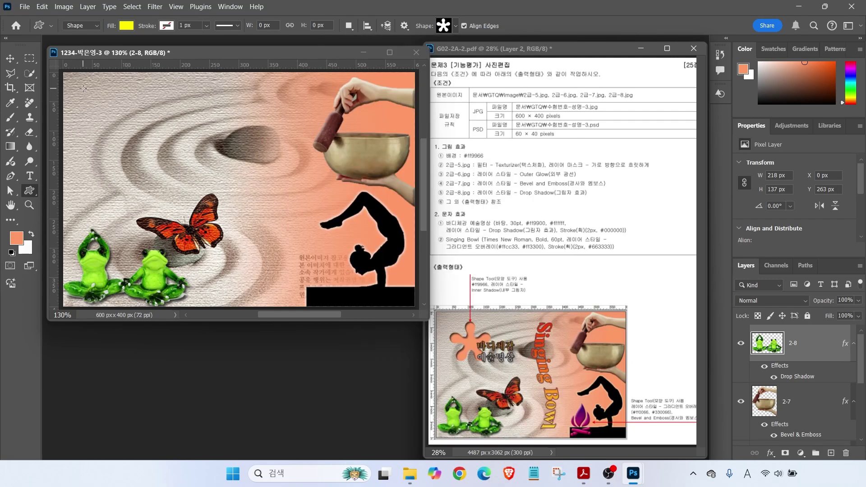
pyautogui.moveTo(83, 91); pyautogui.dragTo(147, 155)
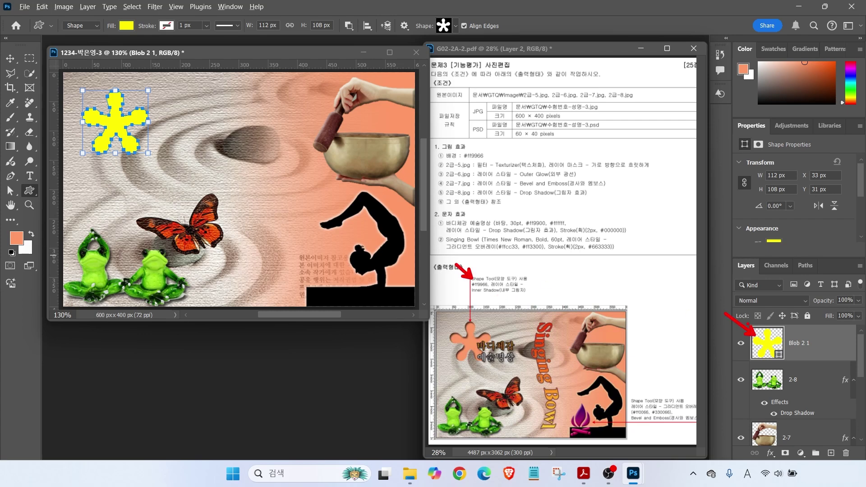
# Change the blob's fill colour to salmon ff9966
pyautogui.doubleClick(765, 344)
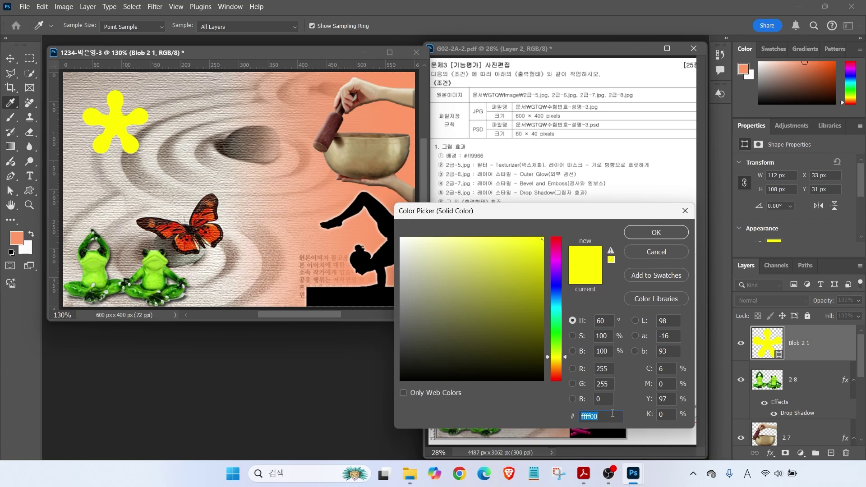
pyautogui.write('f')
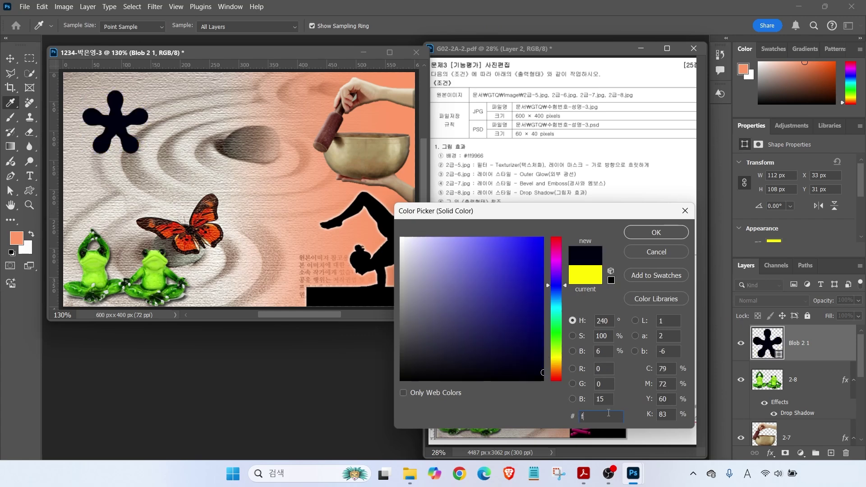
pyautogui.write('f9966')
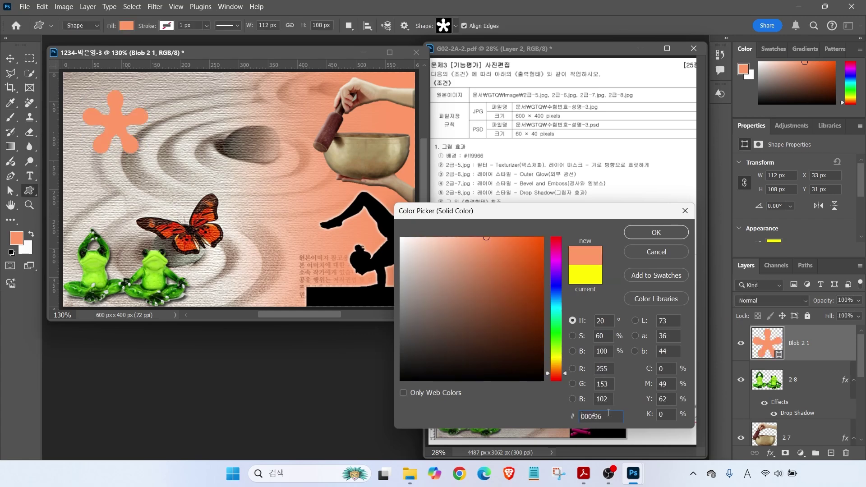
pyautogui.press('Return')
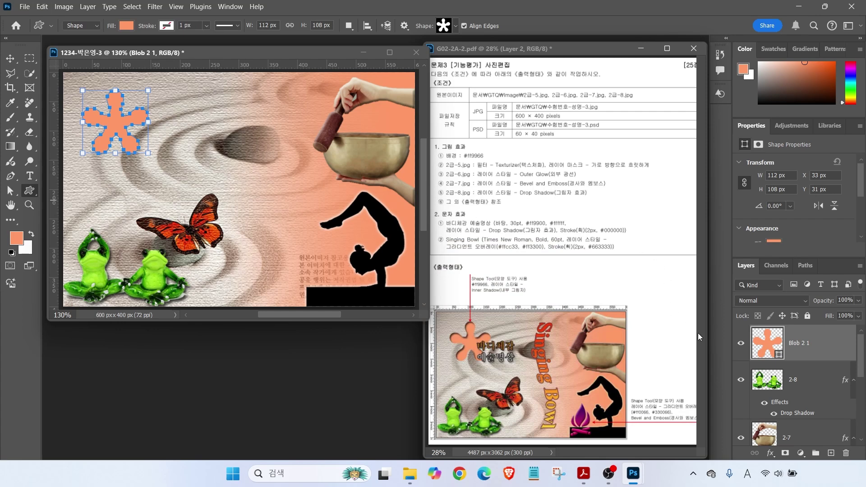
# Add an Inner Shadow effect to the blob layer
pyautogui.click(772, 454)
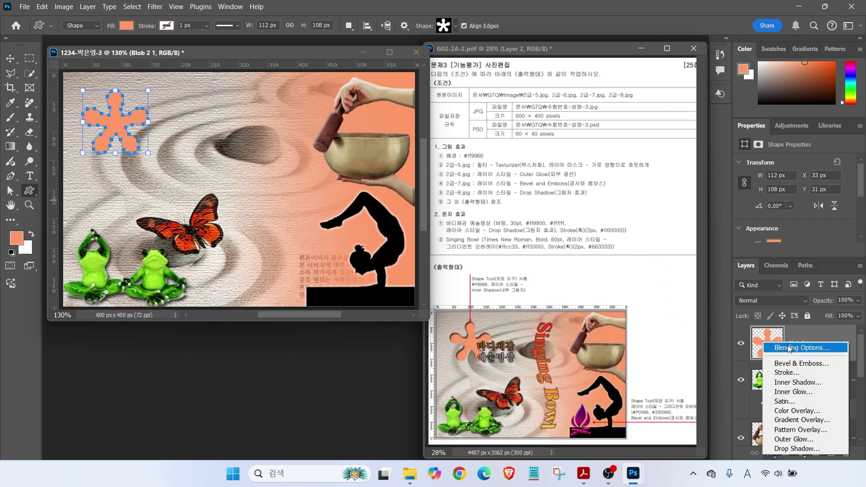
pyautogui.click(798, 383)
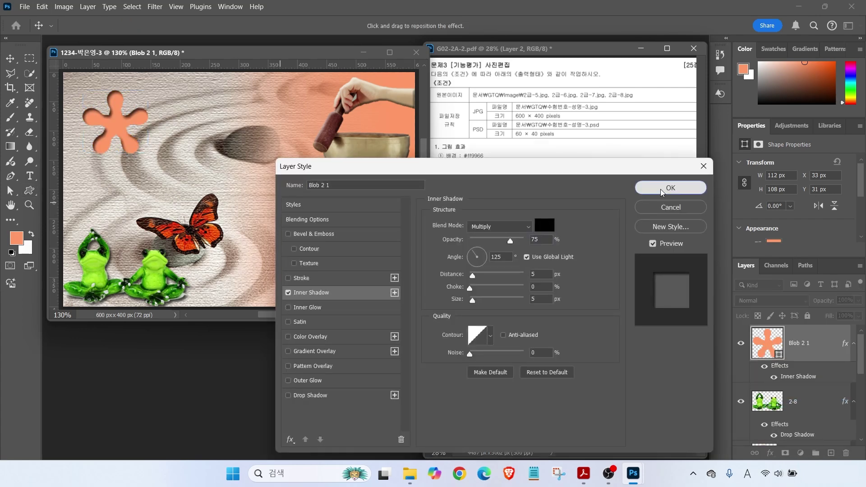
pyautogui.click(660, 188)
pyautogui.click(455, 26)
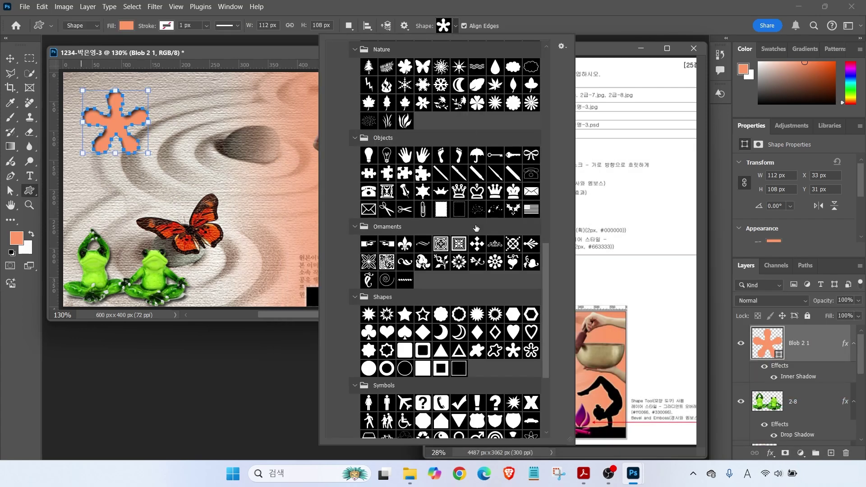
# Draw a Campfire custom shape beside the yoga silhouette
pyautogui.scroll(-3, 519, 253)
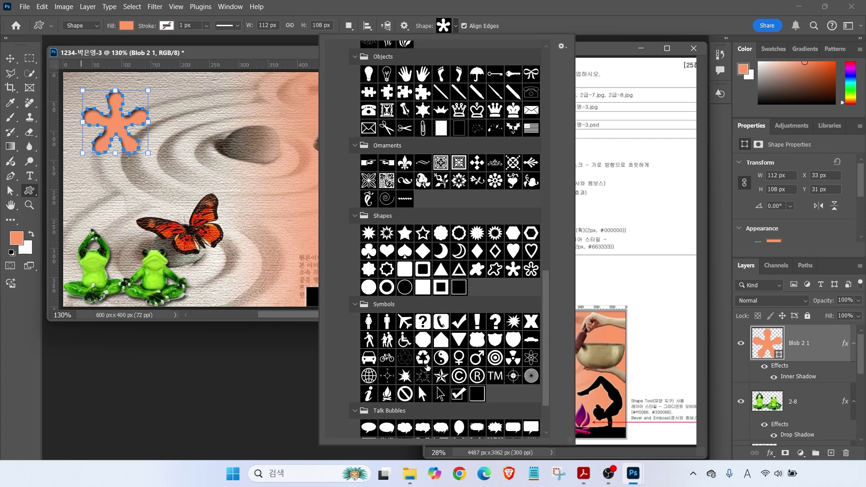
pyautogui.doubleClick(387, 394)
pyautogui.moveTo(304, 267)
pyautogui.mouseDown()
pyautogui.moveTo(334, 289)
pyautogui.moveTo(325, 302)
pyautogui.moveTo(339, 248)
pyautogui.mouseUp()
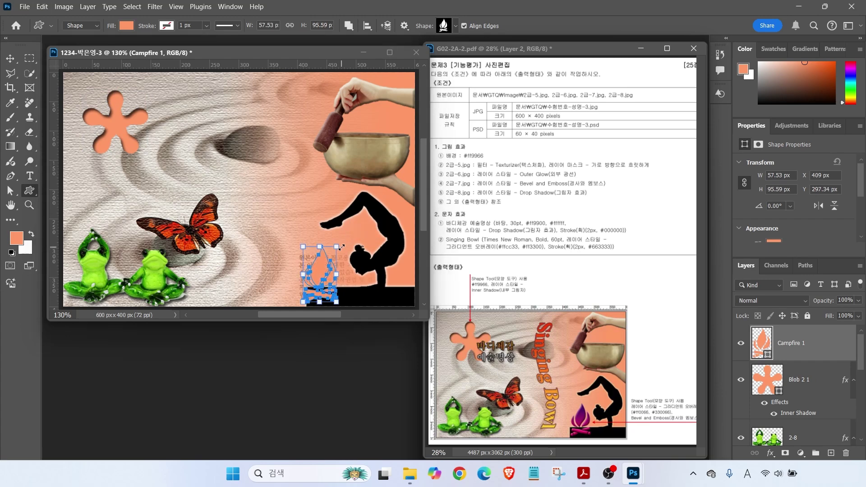
pyautogui.doubleClick(756, 343)
pyautogui.click(656, 232)
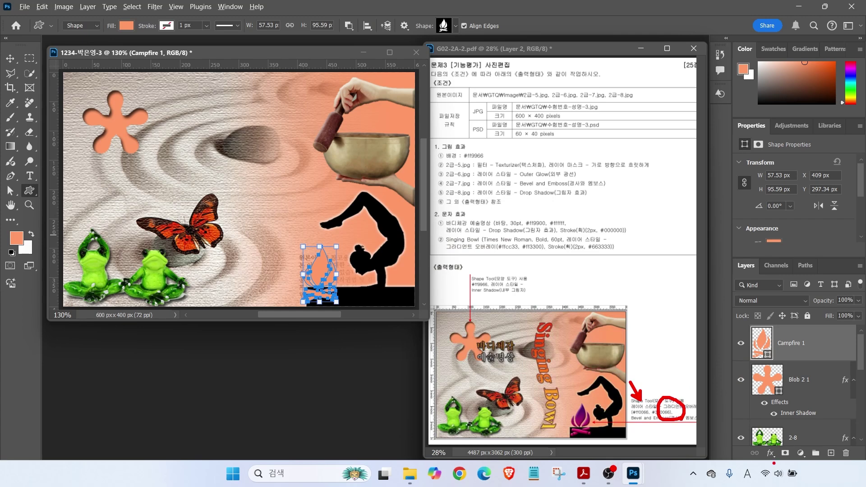
# Give the campfire a Gradient Overlay running from ff0066 to 660099
pyautogui.click(770, 453)
pyautogui.click(794, 419)
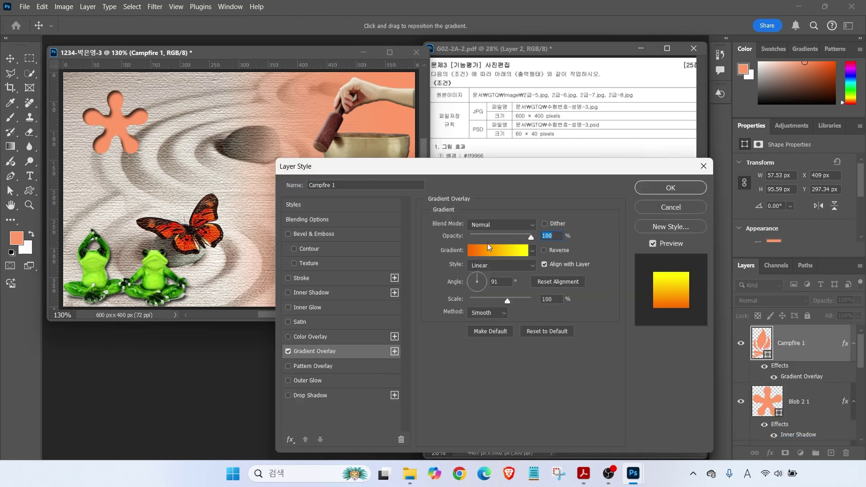
pyautogui.click(497, 252)
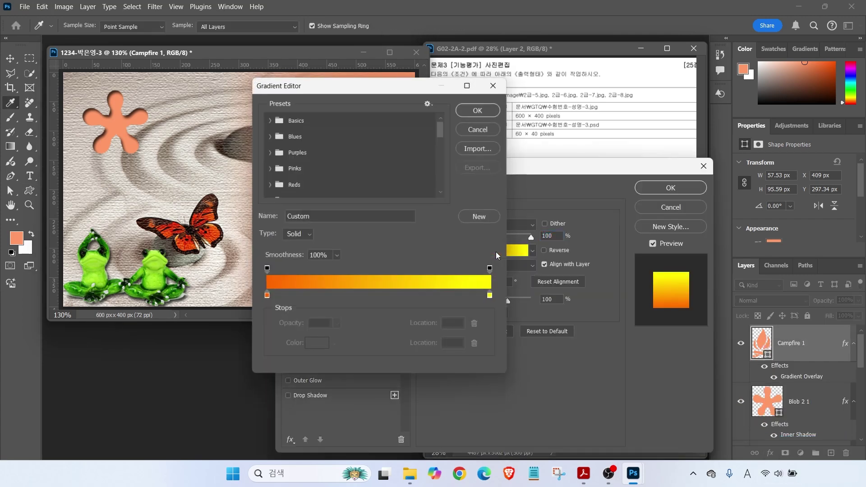
pyautogui.doubleClick(266, 297)
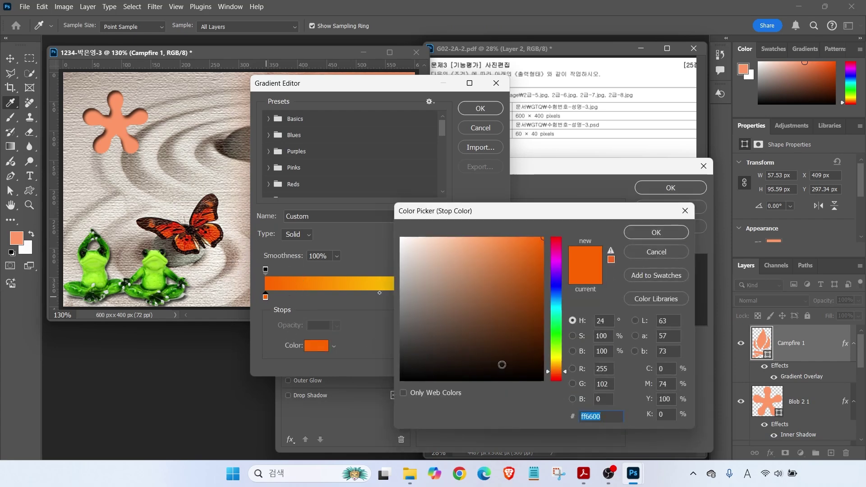
pyautogui.write('ff0066')
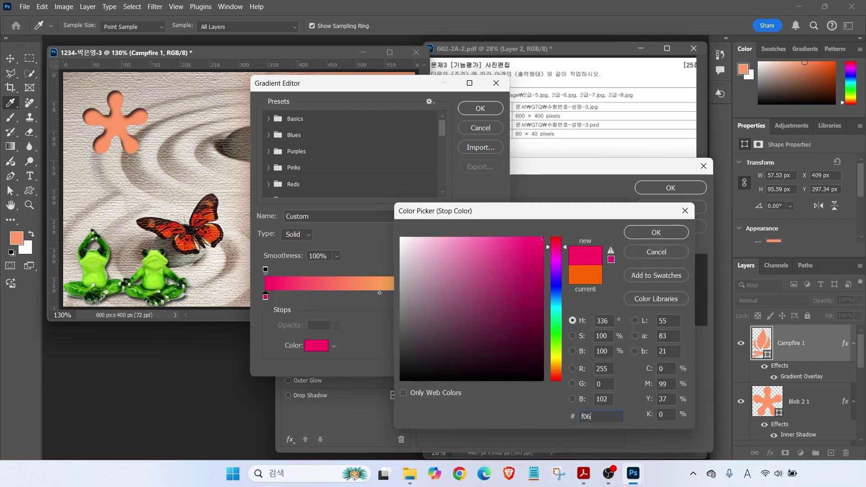
pyautogui.press('Return')
pyautogui.doubleClick(493, 298)
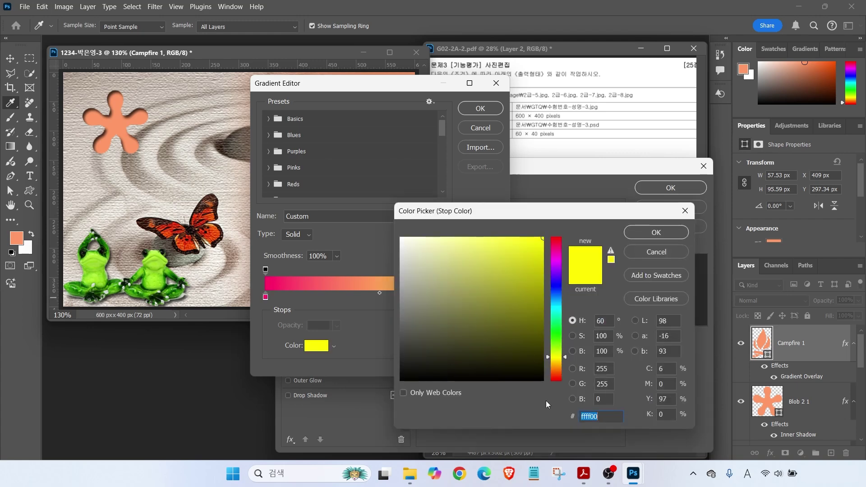
pyautogui.write('660099')
pyautogui.press('Return')
pyautogui.click(479, 109)
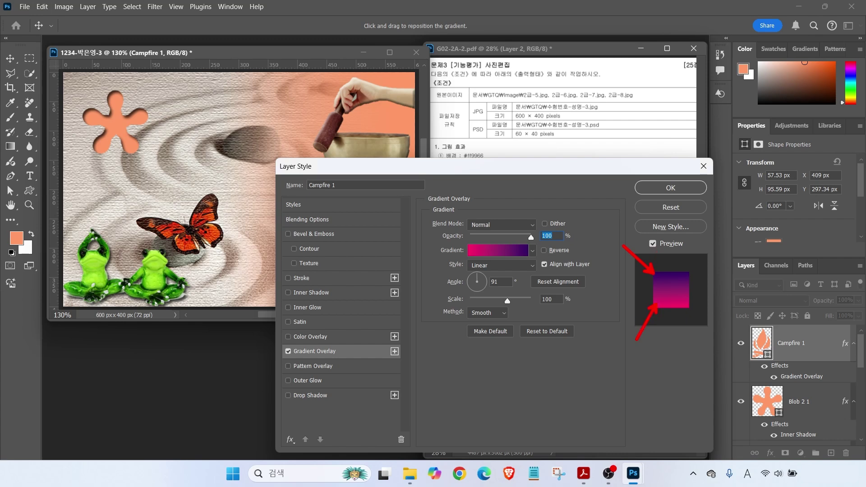
# Add Bevel & Emboss to the campfire and apply the layer effects
pyautogui.click(568, 301)
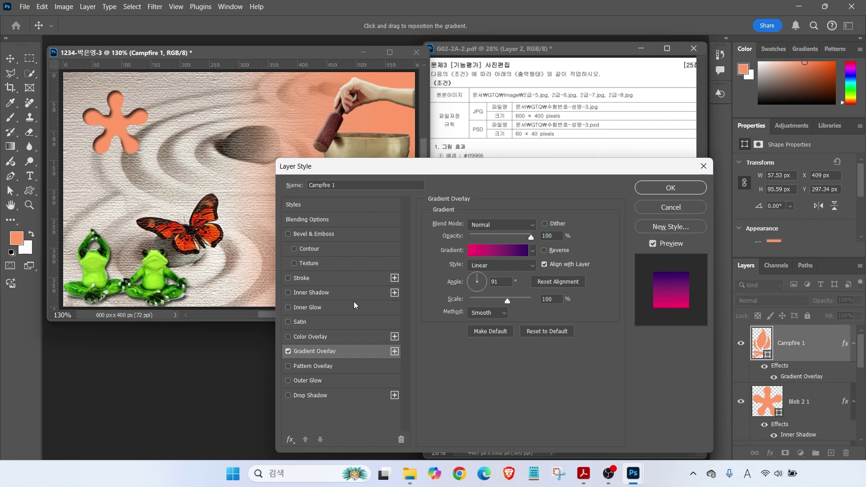
pyautogui.click(287, 235)
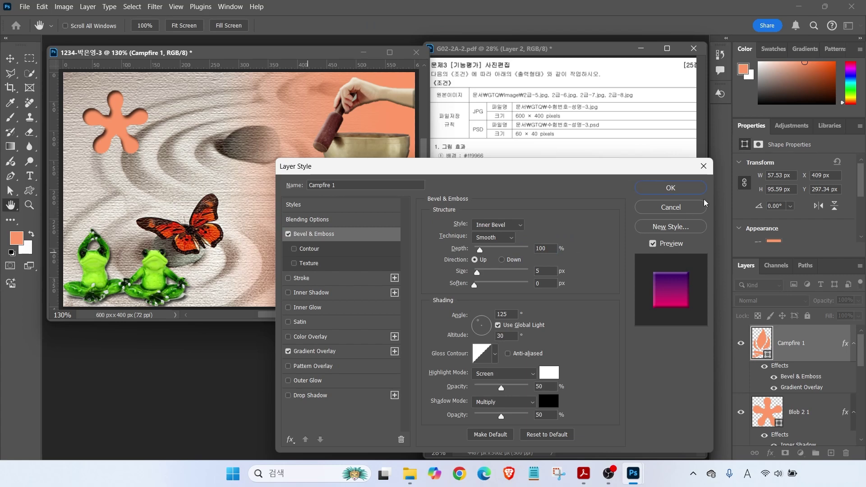
pyautogui.click(664, 190)
# Nudge the campfire slightly right and type the two-line Korean title 바디체감 예술명상
pyautogui.press('v')
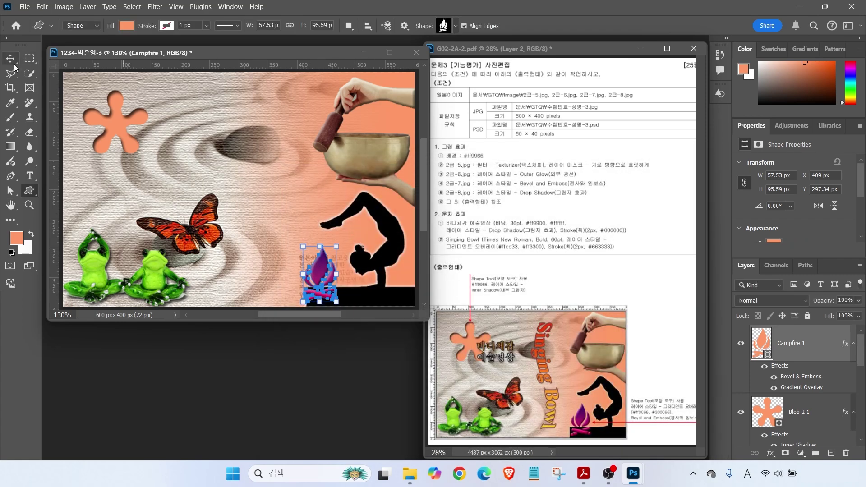
pyautogui.moveTo(323, 266); pyautogui.dragTo(326, 264)
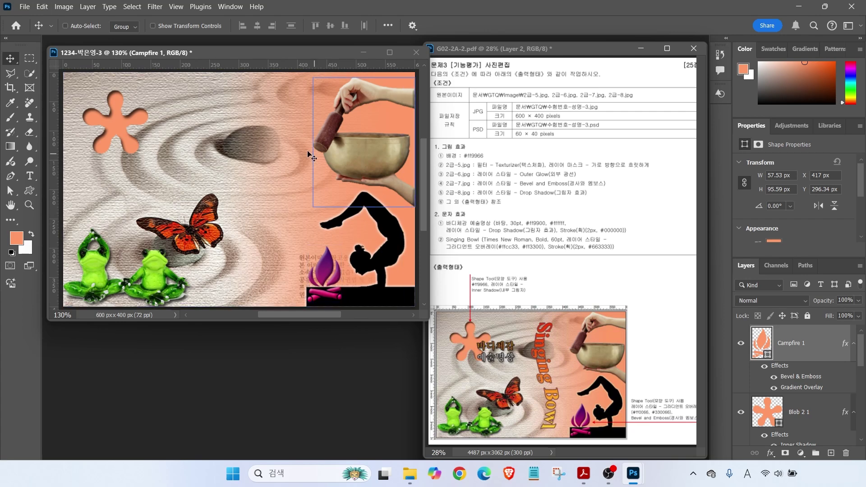
pyautogui.click(27, 181)
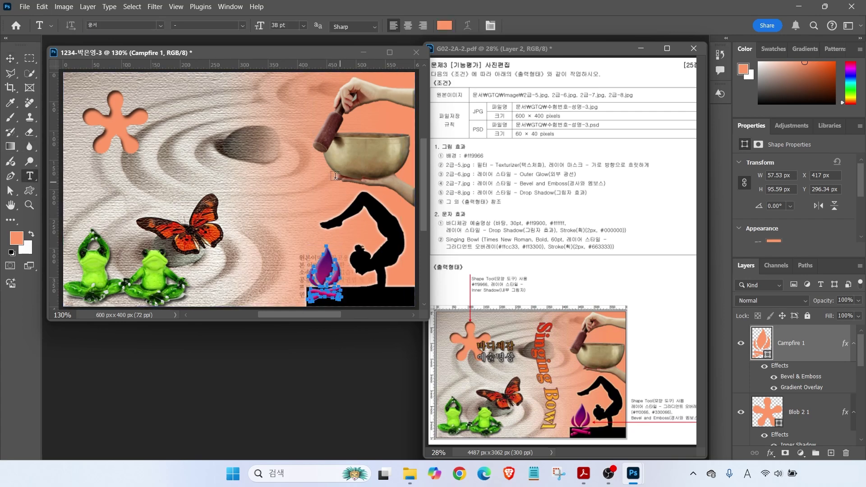
pyautogui.click(234, 182)
pyautogui.press('BackSpace')
pyautogui.press('Hangul')
pyautogui.write('바디체ㄱ예술명상')
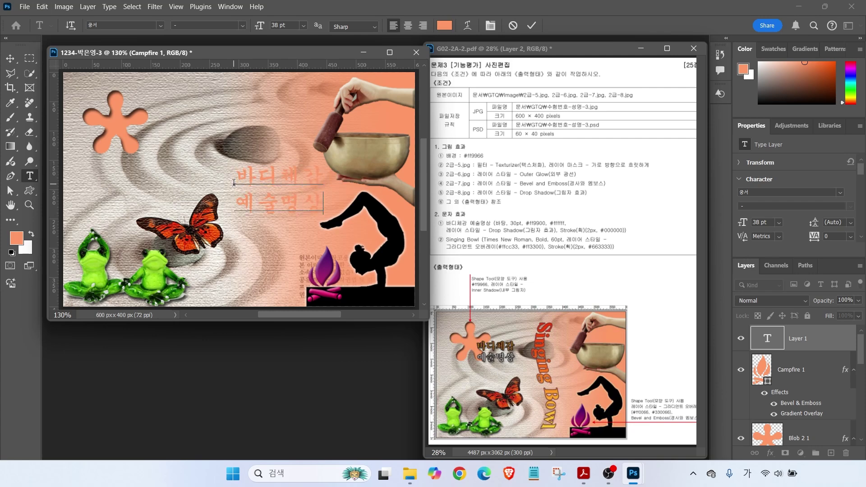
pyautogui.hotkey('ctrl', 'Return')
pyautogui.press('v')
# Move the title up beside the flower shape
pyautogui.moveTo(258, 179); pyautogui.dragTo(146, 134)
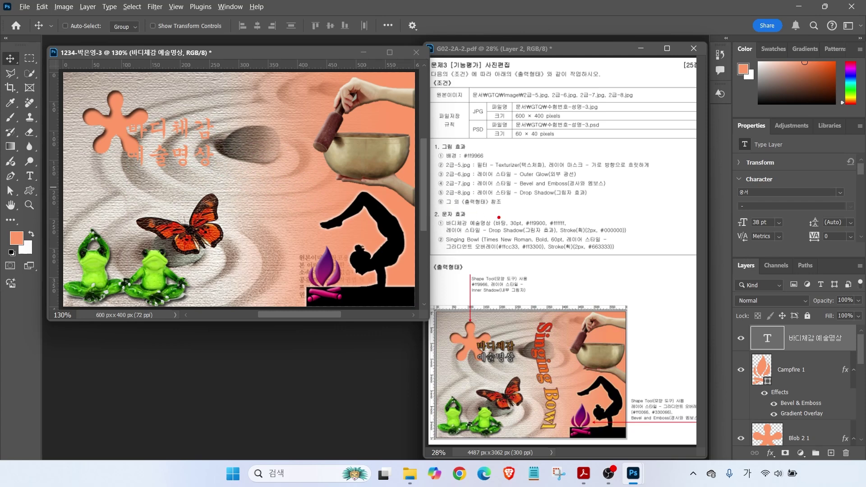
pyautogui.moveTo(537, 214); pyautogui.dragTo(514, 188)
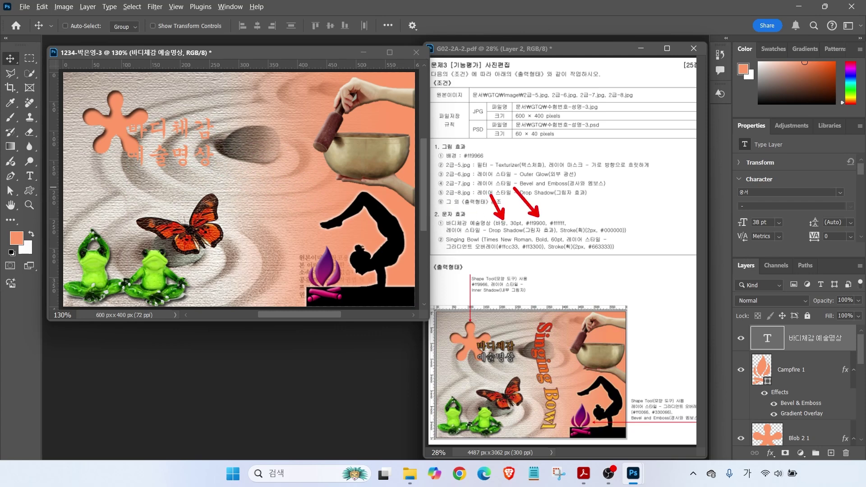
pyautogui.moveTo(560, 216); pyautogui.dragTo(572, 203)
pyautogui.moveTo(524, 229); pyautogui.dragTo(584, 228)
pyautogui.moveTo(514, 339); pyautogui.dragTo(542, 323)
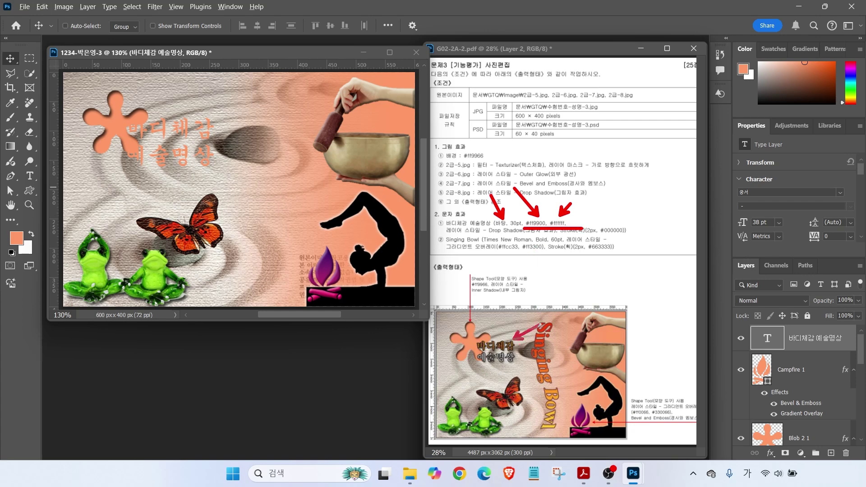
pyautogui.moveTo(517, 359); pyautogui.dragTo(533, 370)
pyautogui.press('Escape')
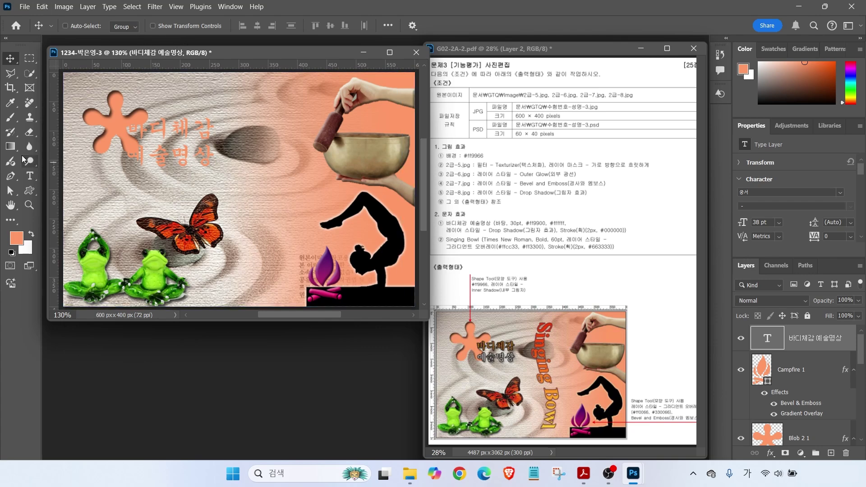
# Set the title to 바탕 font, 30 pt, colour #ff9900
pyautogui.click(28, 178)
pyautogui.click(161, 27)
pyautogui.click(216, 183)
pyautogui.doubleClick(277, 26)
pyautogui.write('30')
pyautogui.press('Return')
pyautogui.click(445, 26)
pyautogui.write('ff9900')
pyautogui.press('Return')
# Make the second line 예술명상 white (#ffffff) and commit the text
pyautogui.doubleClick(130, 152)
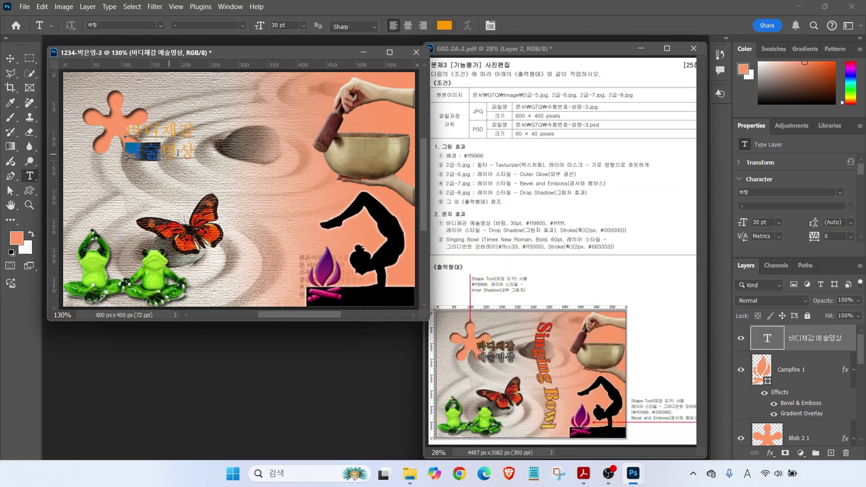
pyautogui.click(444, 26)
pyautogui.write('ffffff')
pyautogui.click(642, 232)
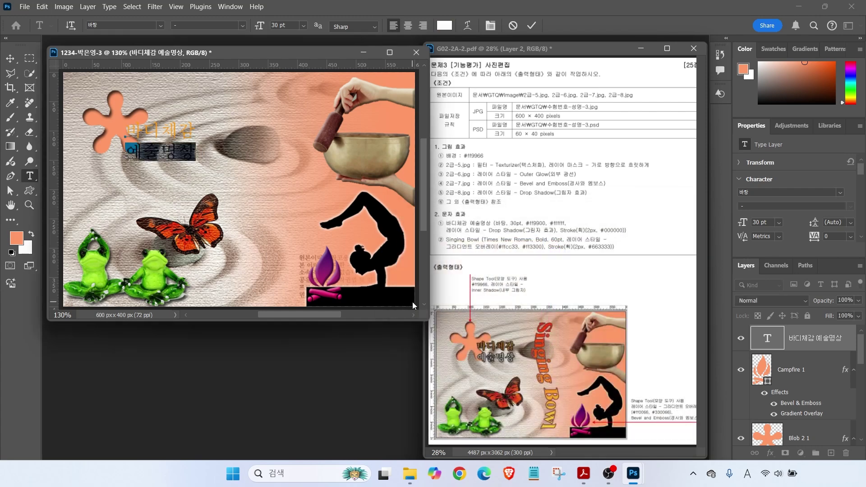
pyautogui.click(532, 26)
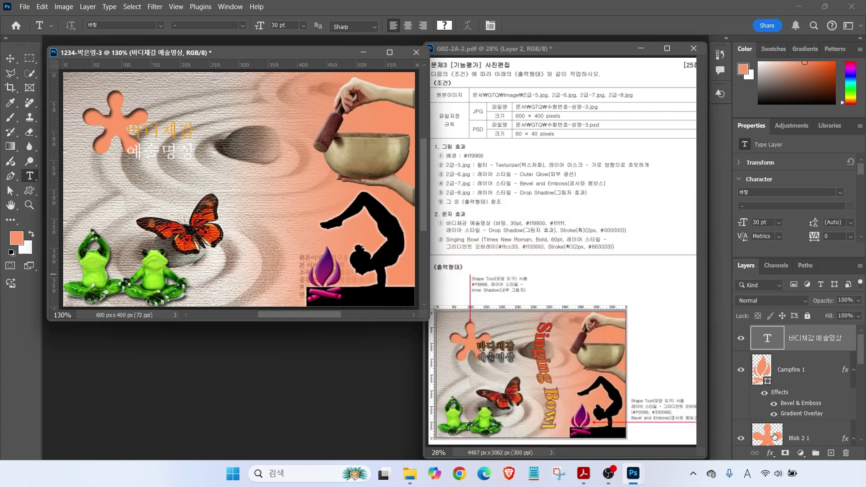
pyautogui.click(770, 453)
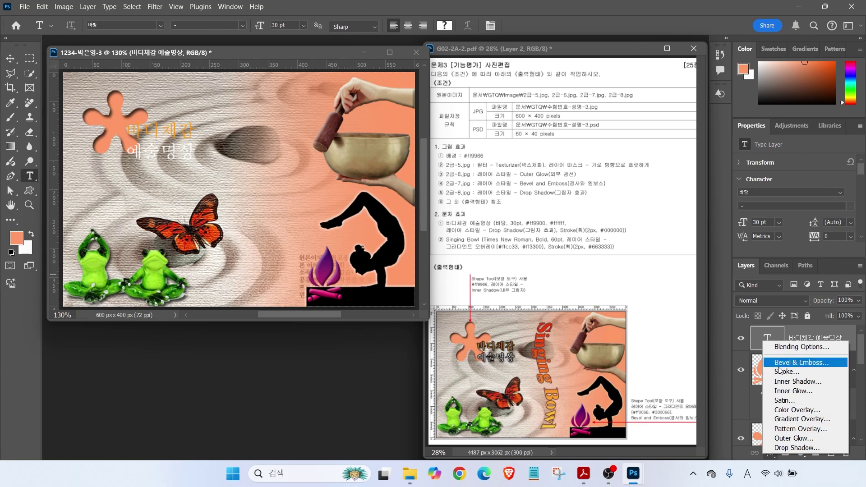
# Add a Stroke effect to the 바디체감 예술명상 layer: 2 px, Outside, dark colour
pyautogui.click(766, 372)
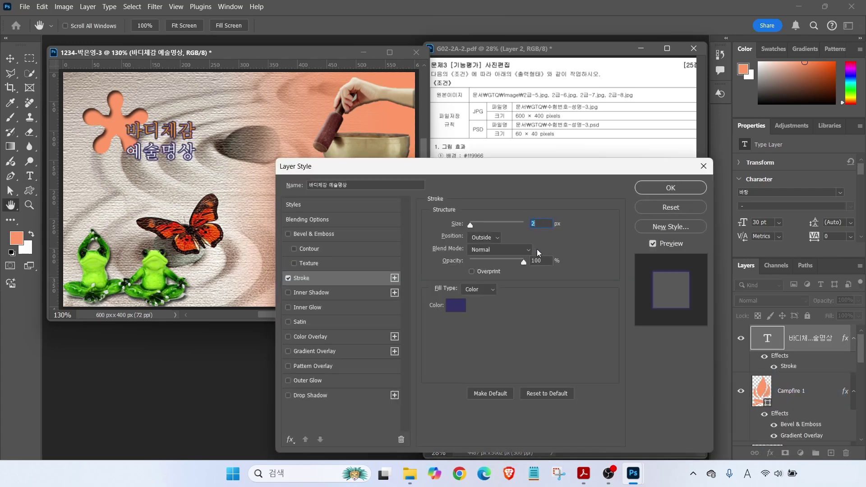
pyautogui.moveTo(450, 232); pyautogui.dragTo(428, 204)
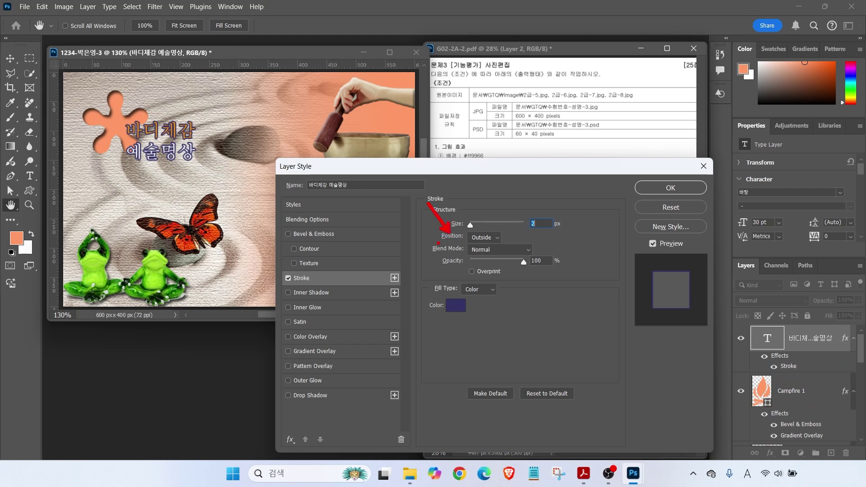
pyautogui.moveTo(434, 246); pyautogui.dragTo(540, 246)
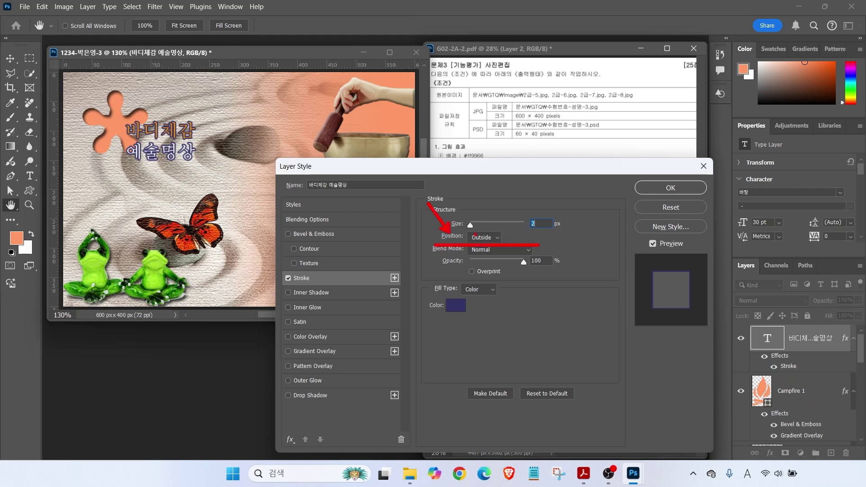
pyautogui.press('Escape')
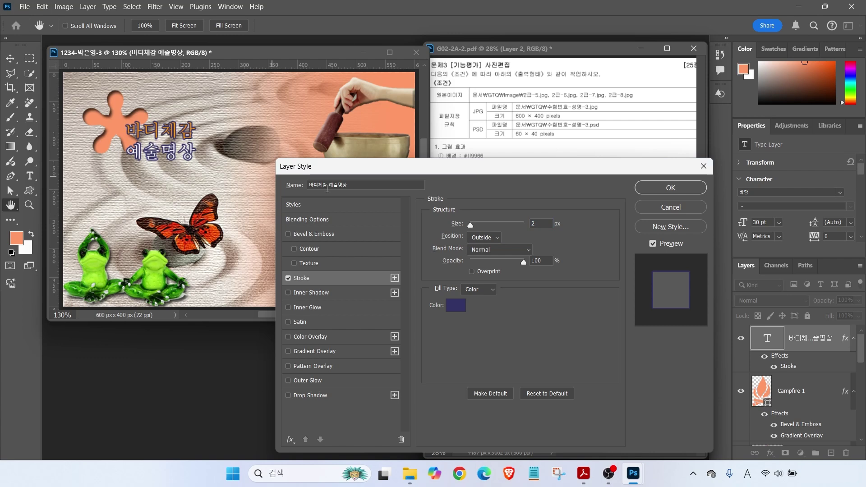
pyautogui.click(496, 240)
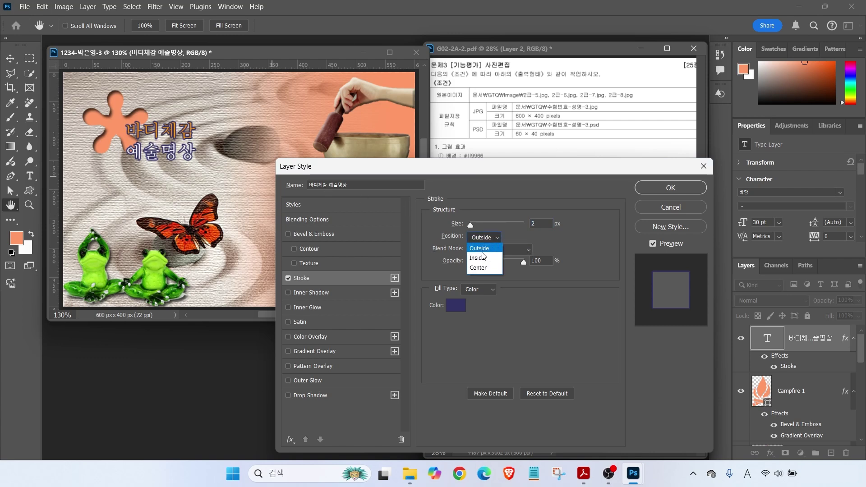
pyautogui.click(480, 248)
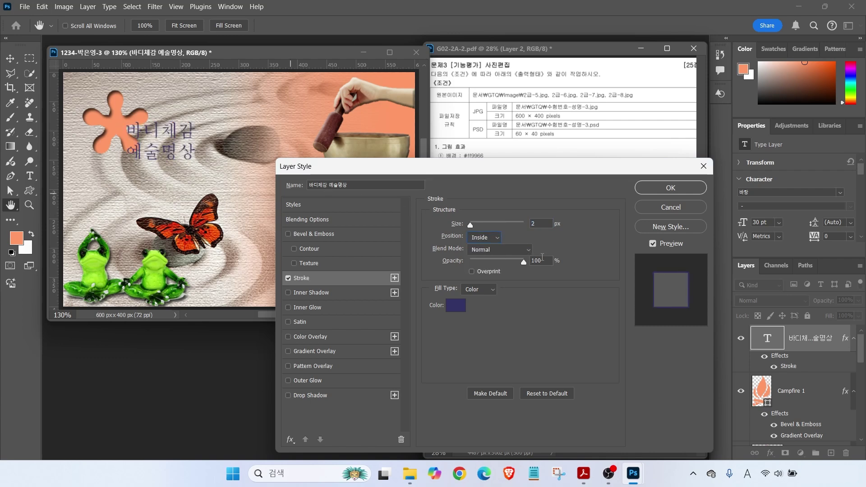
pyautogui.click(478, 238)
pyautogui.click(480, 235)
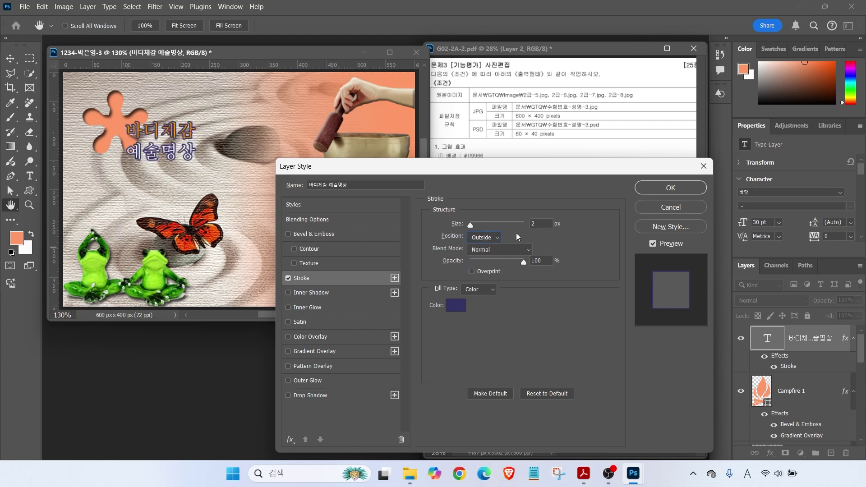
pyautogui.click(449, 307)
pyautogui.click(401, 238)
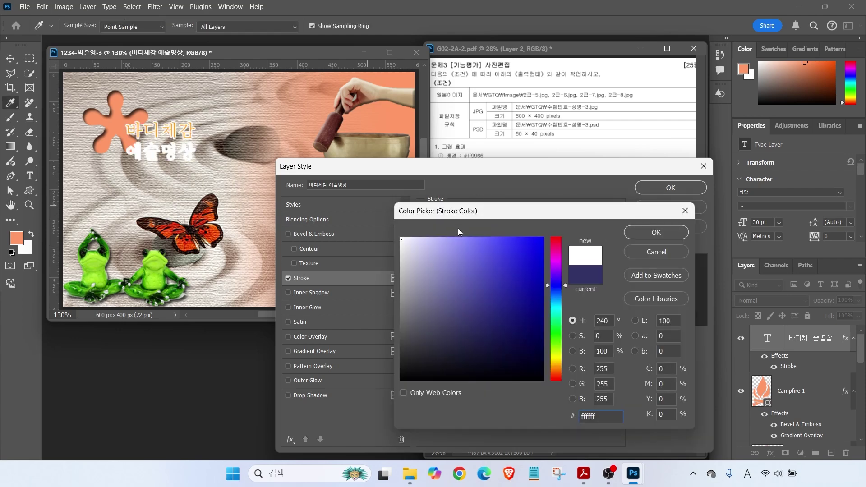
pyautogui.click(656, 232)
pyautogui.click(671, 188)
# Add 'Singing Bowl' text in Times New Roman Bold at 60 pt
pyautogui.press('v')
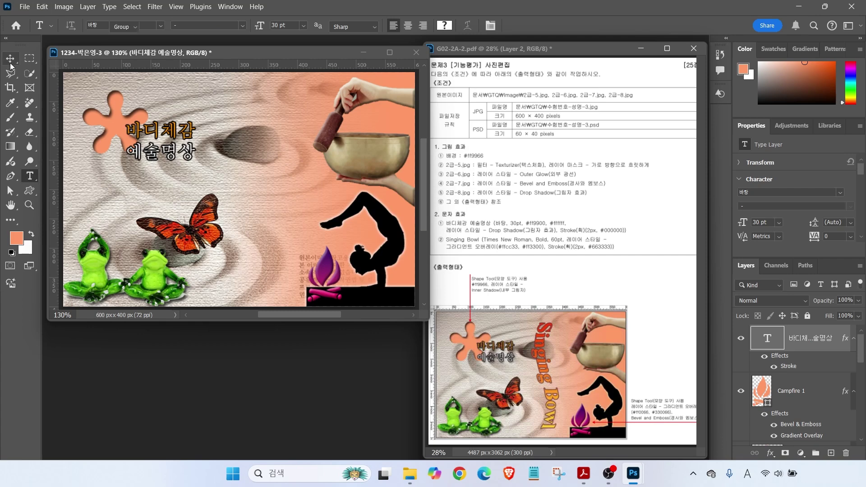
pyautogui.press('t')
pyautogui.click(164, 189)
pyautogui.write('Sing')
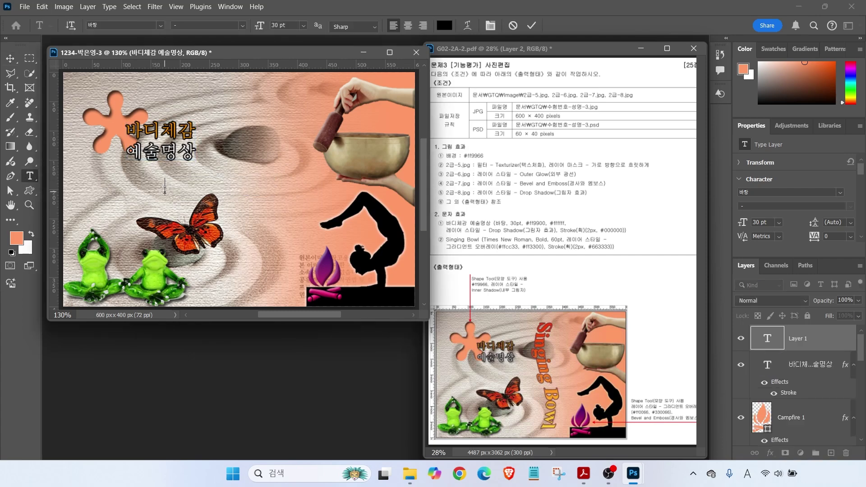
pyautogui.write('ing Bowl')
pyautogui.hotkey('ctrl', 'Return')
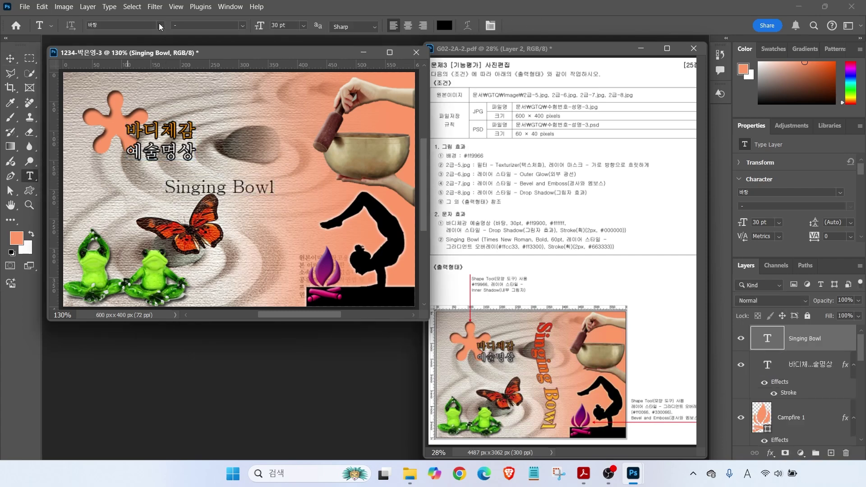
pyautogui.click(160, 25)
pyautogui.click(211, 94)
pyautogui.click(242, 26)
pyautogui.click(189, 63)
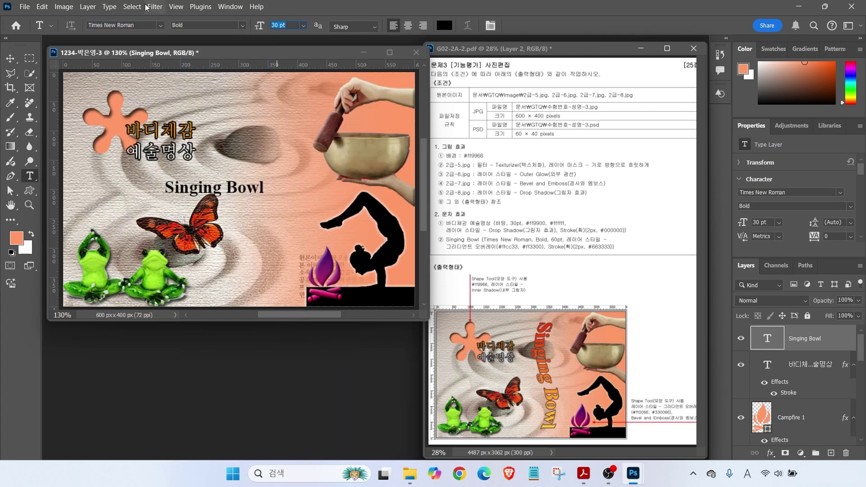
pyautogui.write('60')
pyautogui.press('Return')
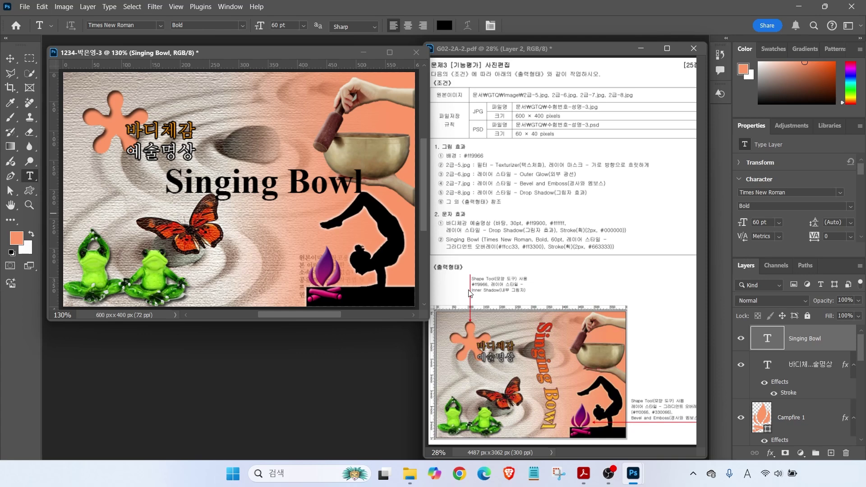
# Rotate the Singing Bowl text about 75° so it runs vertically
pyautogui.hotkey('ctrl', 't')
pyautogui.moveTo(375, 154); pyautogui.dragTo(289, 282)
pyautogui.press('Return')
# Apply a Gradient Overlay from #ffcc33 yellow to #ff3300 orange-red on Singing Bowl
pyautogui.click(770, 454)
pyautogui.click(785, 416)
pyautogui.click(445, 248)
pyautogui.doubleClick(265, 296)
pyautogui.write('ffcc33')
pyautogui.press('Return')
pyautogui.doubleClick(492, 297)
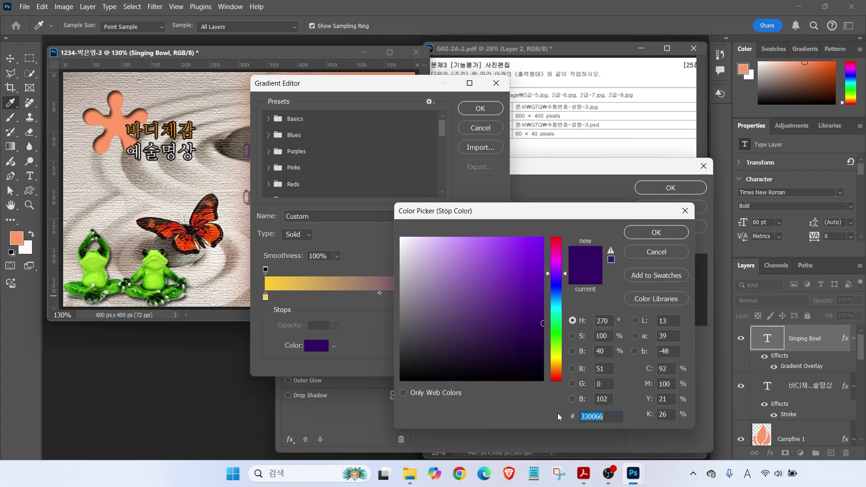
pyautogui.write('ff3300')
pyautogui.press('Return')
pyautogui.click(481, 109)
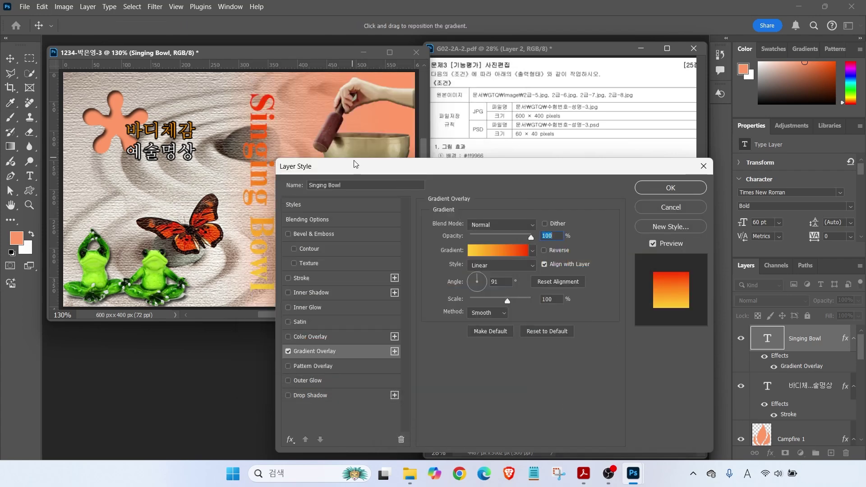
# Add a dark brown #663333 stroke to the Singing Bowl text
pyautogui.press('alt')
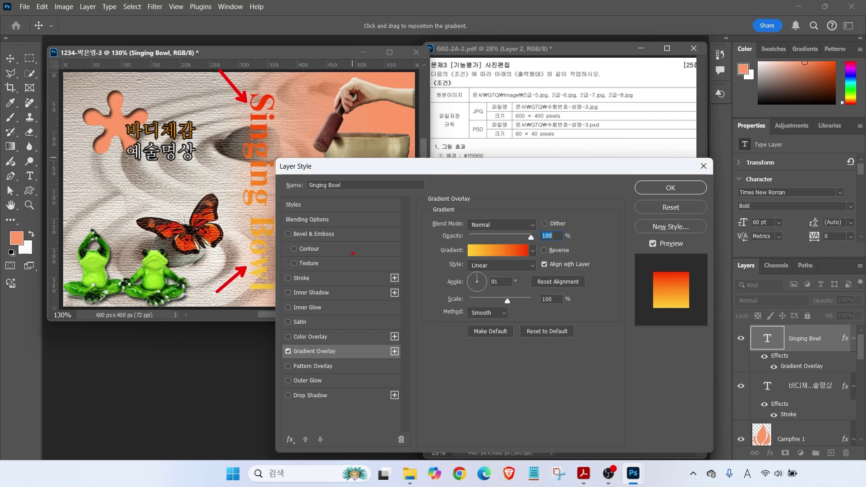
pyautogui.click(380, 276)
pyautogui.click(456, 305)
pyautogui.write('663333')
pyautogui.press('Return')
pyautogui.press('Return')
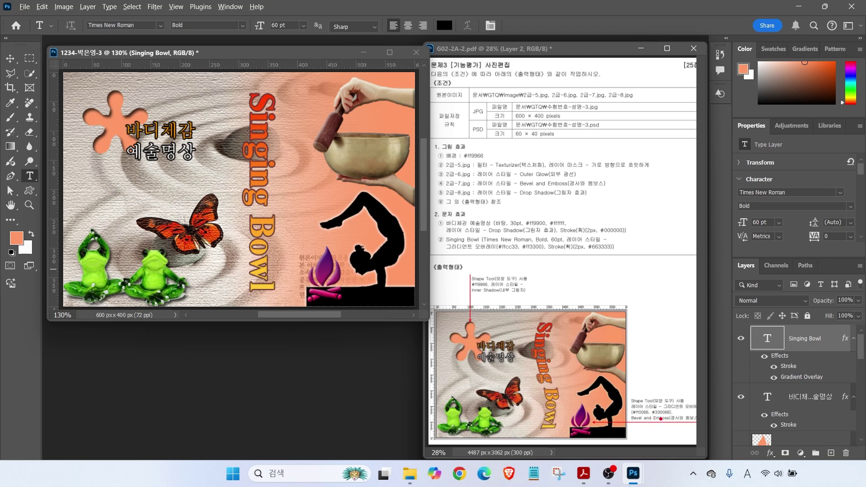
pyautogui.moveTo(549, 322)
pyautogui.mouseDown()
pyautogui.moveTo(535, 339)
pyautogui.moveTo(550, 427)
pyautogui.mouseUp()
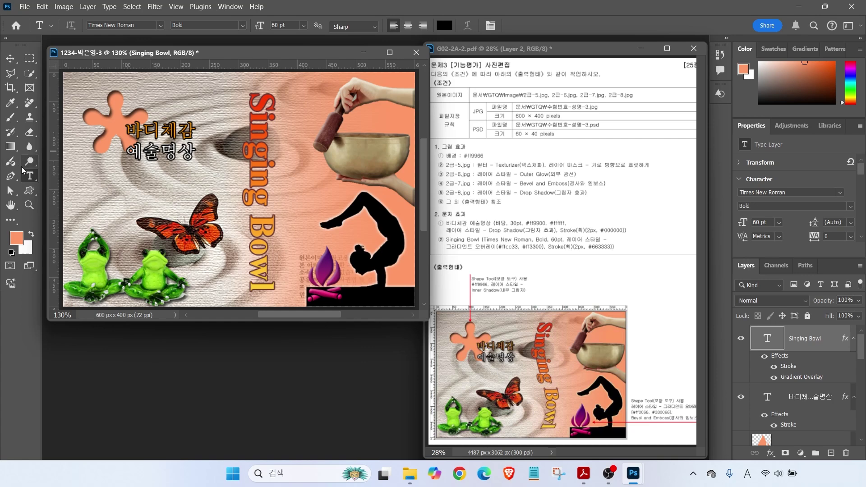
# Warp the Singing Bowl text with the Flag style at -52 bend and commit it
pyautogui.click(263, 190)
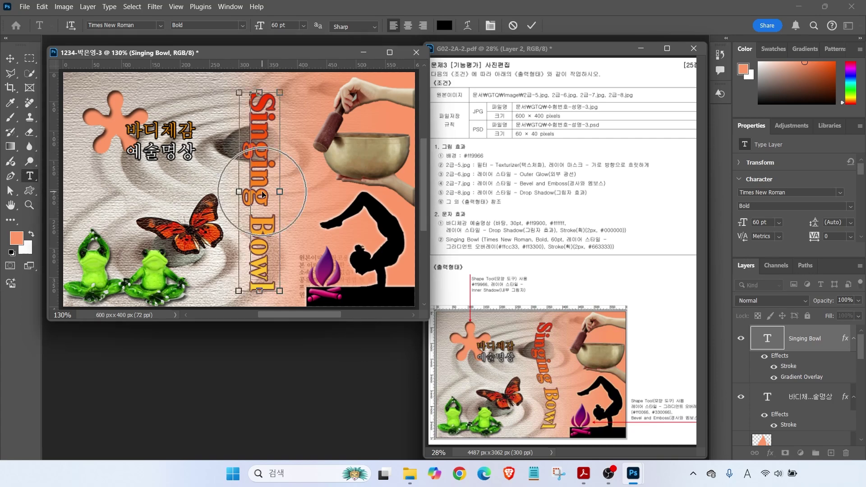
pyautogui.click(465, 27)
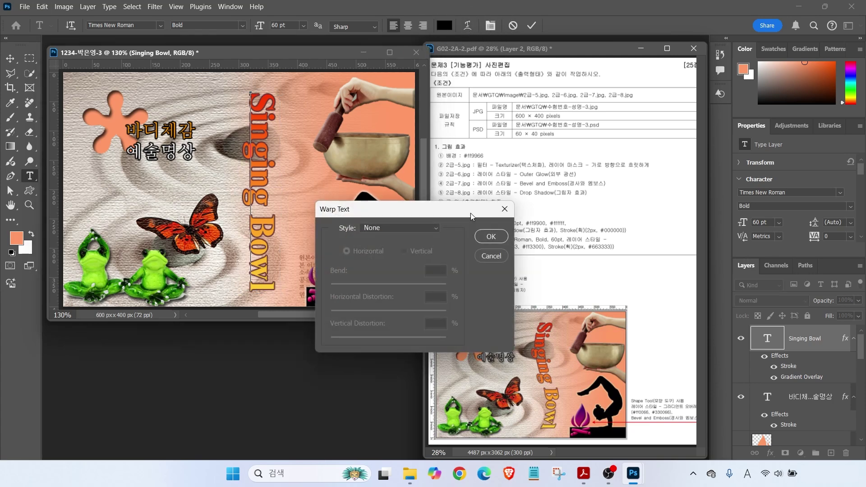
pyautogui.click(399, 228)
pyautogui.click(387, 354)
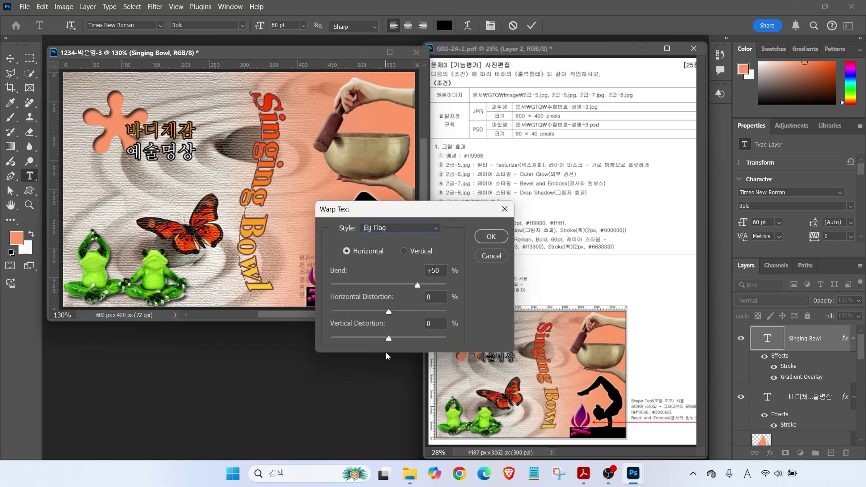
pyautogui.moveTo(415, 285); pyautogui.dragTo(359, 286)
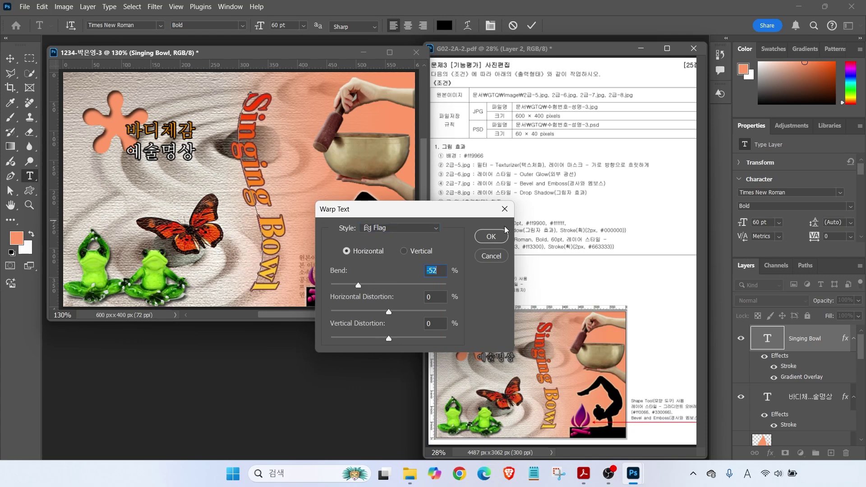
pyautogui.click(491, 237)
pyautogui.click(359, 253)
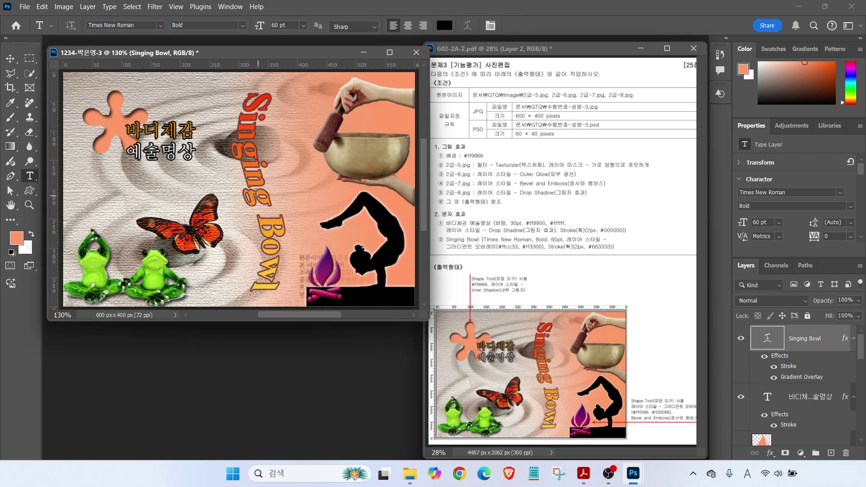
pyautogui.press('v')
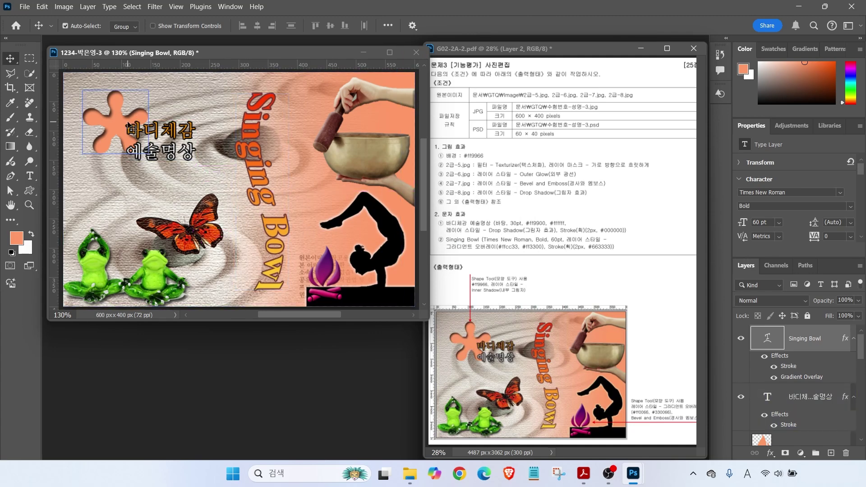
# Save the composite as a PSD in the GTQ folder
pyautogui.hotkey('ctrl', 's')
pyautogui.click(140, 32)
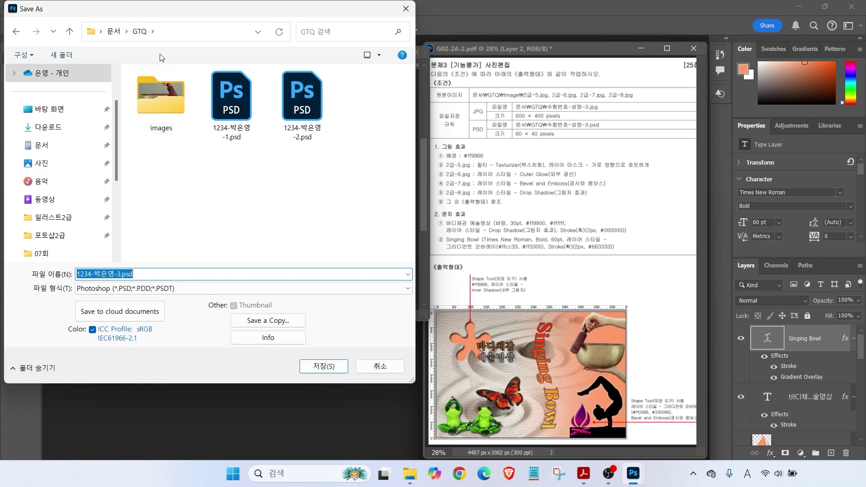
pyautogui.click(323, 366)
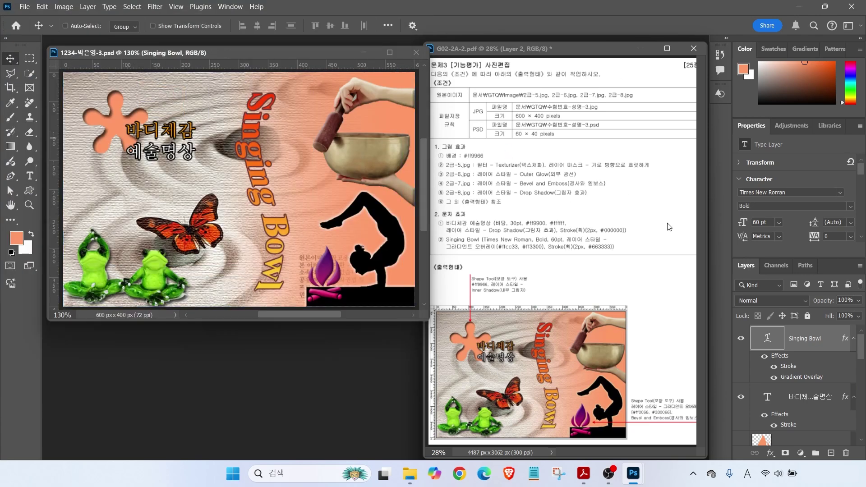
pyautogui.moveTo(858, 345)
pyautogui.mouseDown()
pyautogui.moveTo(854, 419)
pyautogui.moveTo(854, 336)
pyautogui.mouseUp()
pyautogui.moveTo(481, 109); pyautogui.dragTo(440, 85)
pyautogui.moveTo(482, 135); pyautogui.dragTo(460, 164)
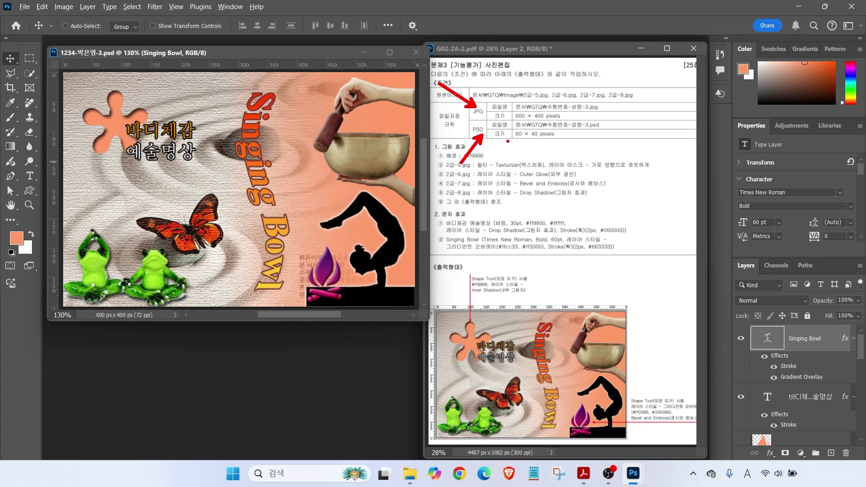
pyautogui.click(24, 7)
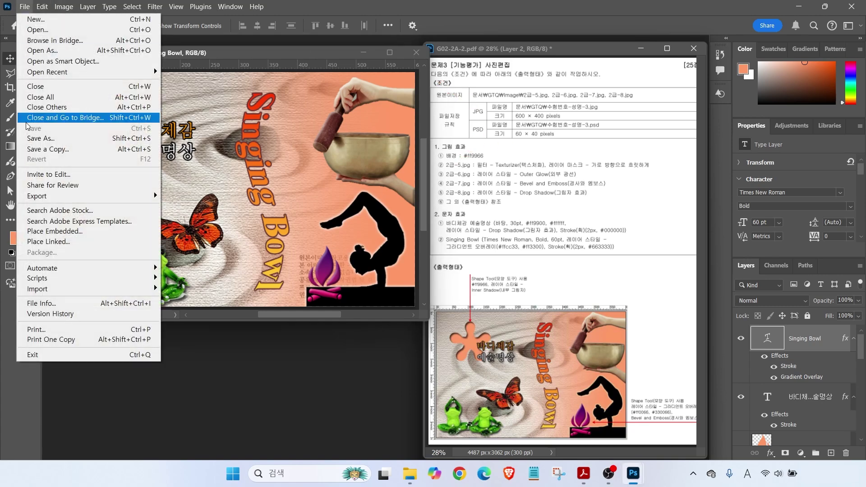
# Save a JPEG copy without the ' copy' suffix to GTQ at quality 12
pyautogui.click(39, 149)
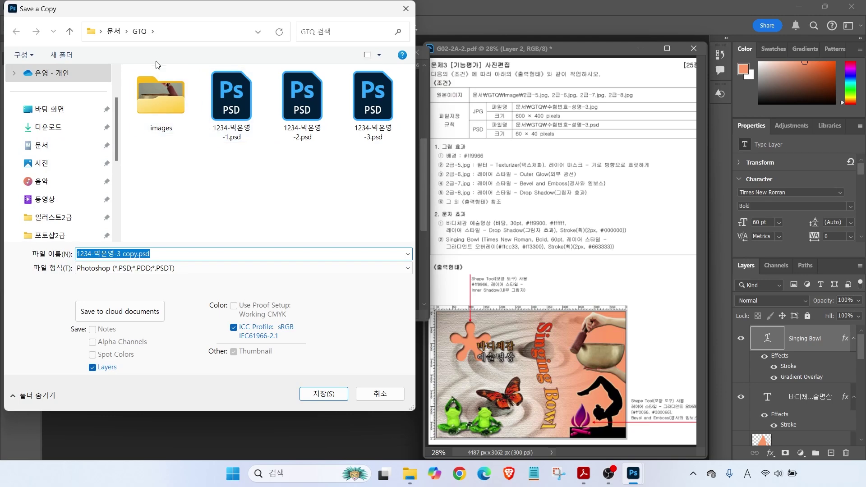
pyautogui.click(137, 270)
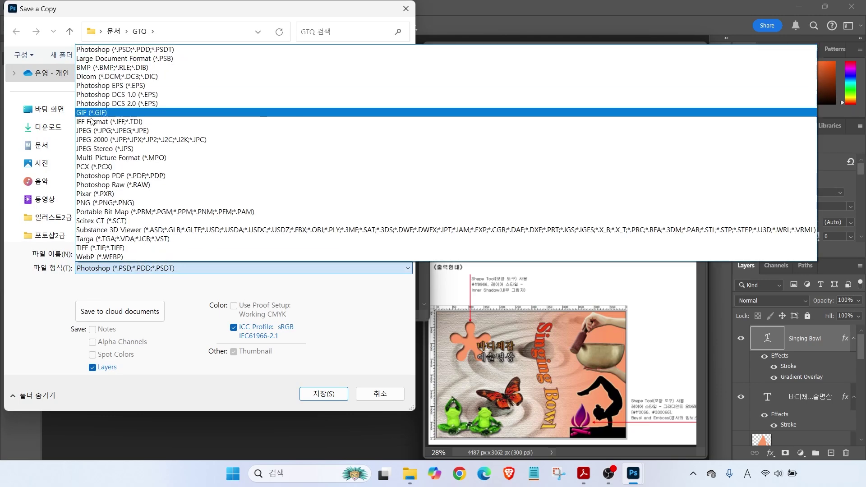
pyautogui.click(91, 131)
pyautogui.click(117, 254)
pyautogui.moveTo(118, 254); pyautogui.dragTo(137, 254)
pyautogui.press('Delete')
pyautogui.press('Return')
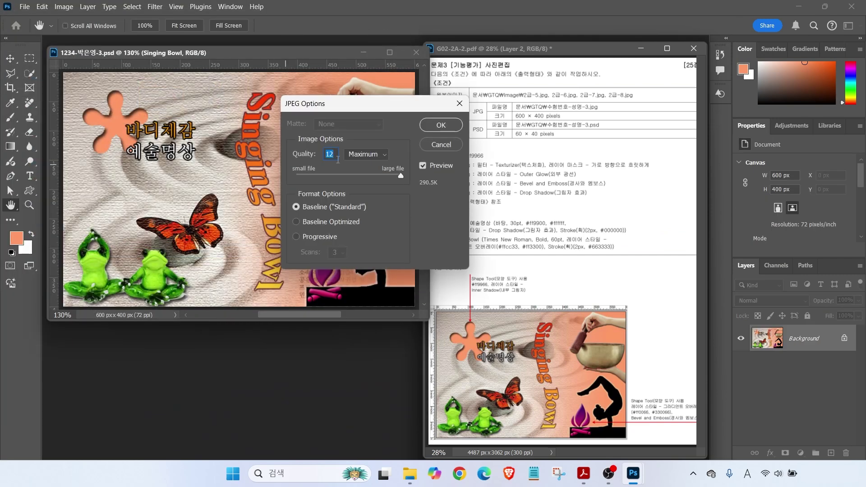
pyautogui.click(429, 122)
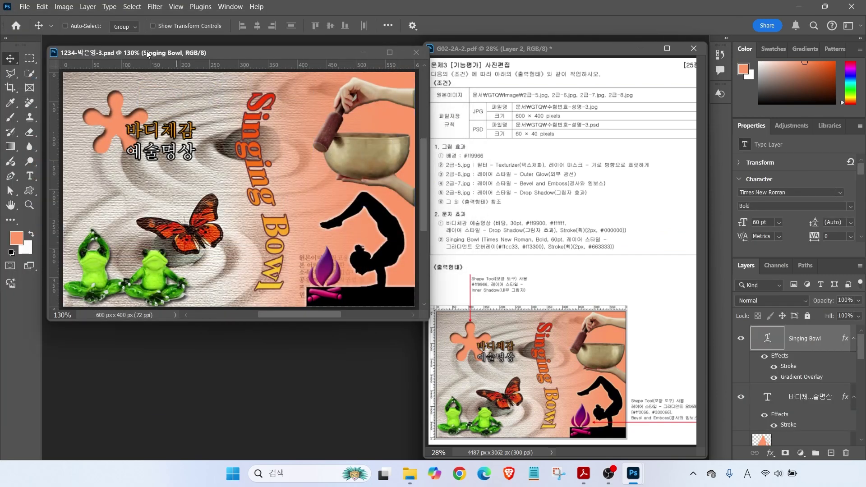
pyautogui.click(65, 7)
# Resize the image to 60 px wide (60 × 40 px)
pyautogui.click(83, 97)
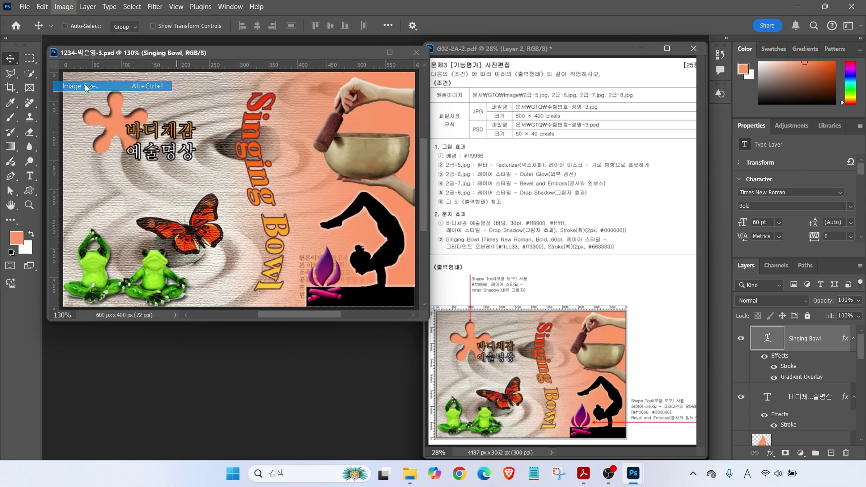
pyautogui.write('60')
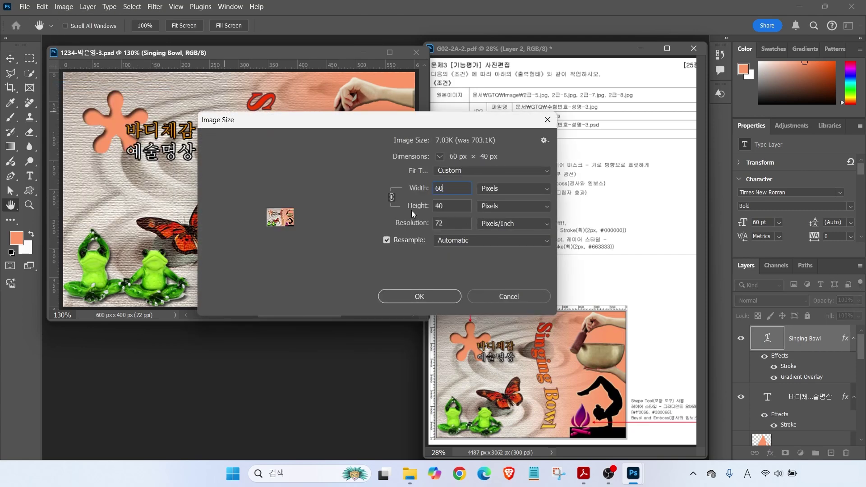
pyautogui.press('Return')
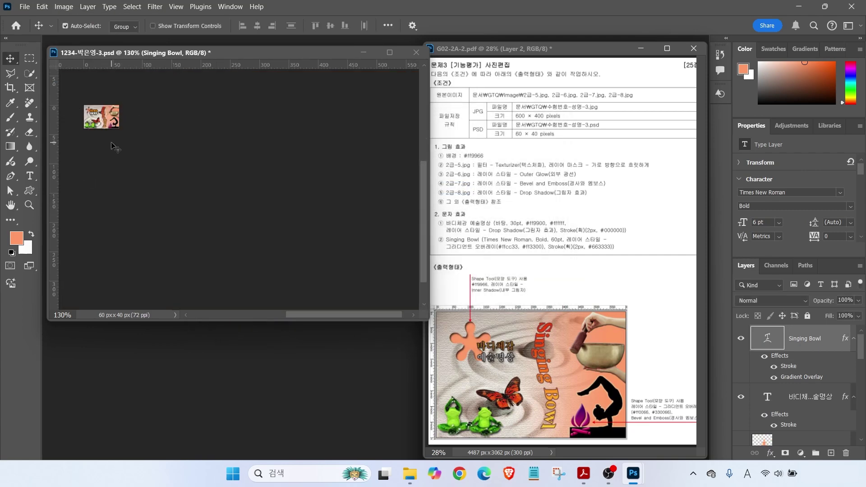
# Save the small 60 × 40 version and close the document
pyautogui.click(23, 7)
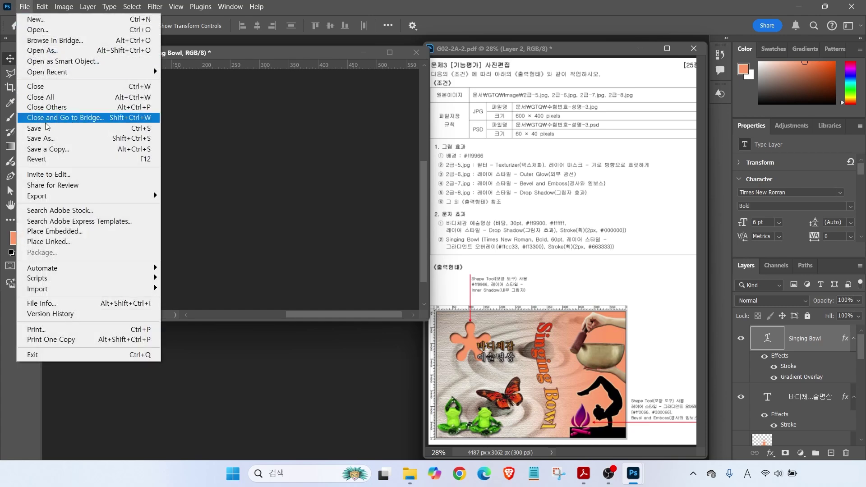
pyautogui.click(45, 124)
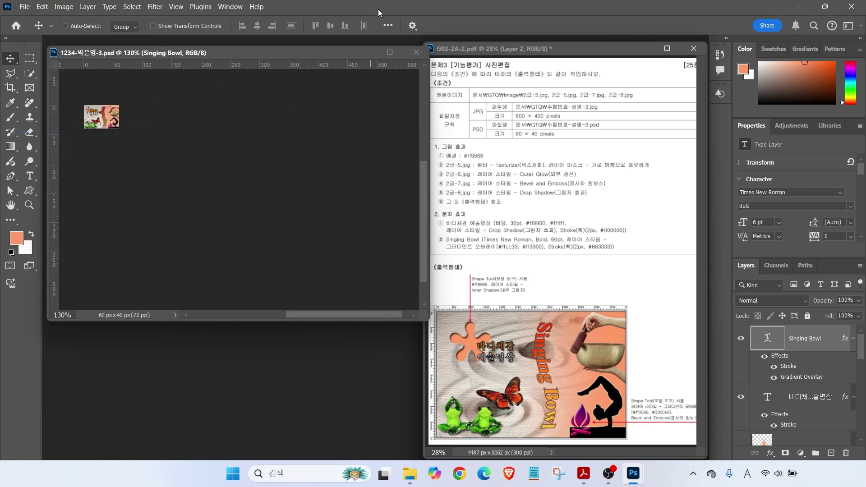
pyautogui.click(415, 54)
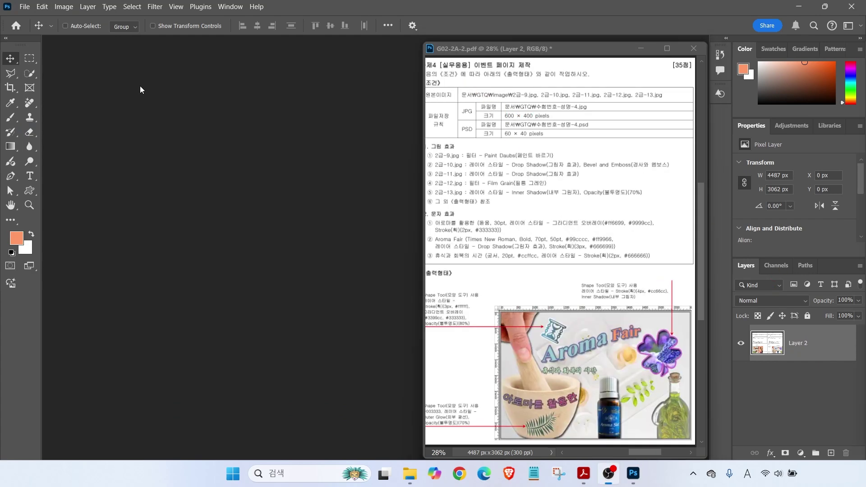
# Start a new 600 × 400 px, 72 ppi document named with the examinee's number and name
pyautogui.click(25, 7)
pyautogui.click(33, 19)
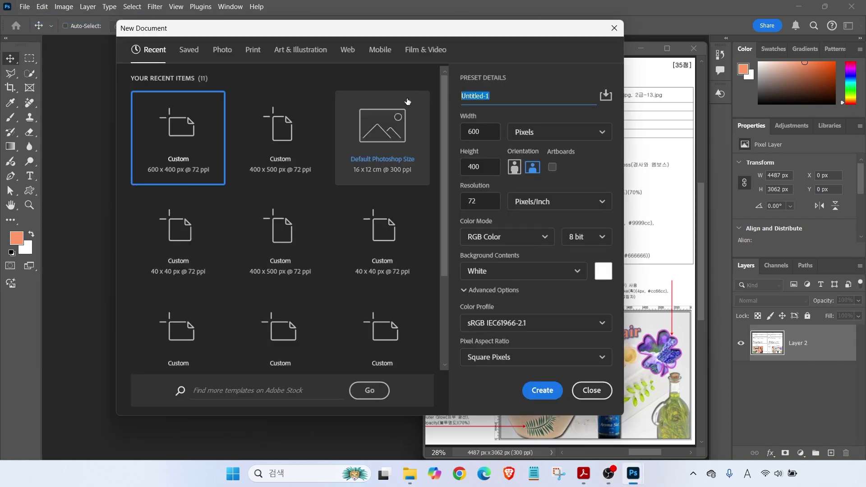
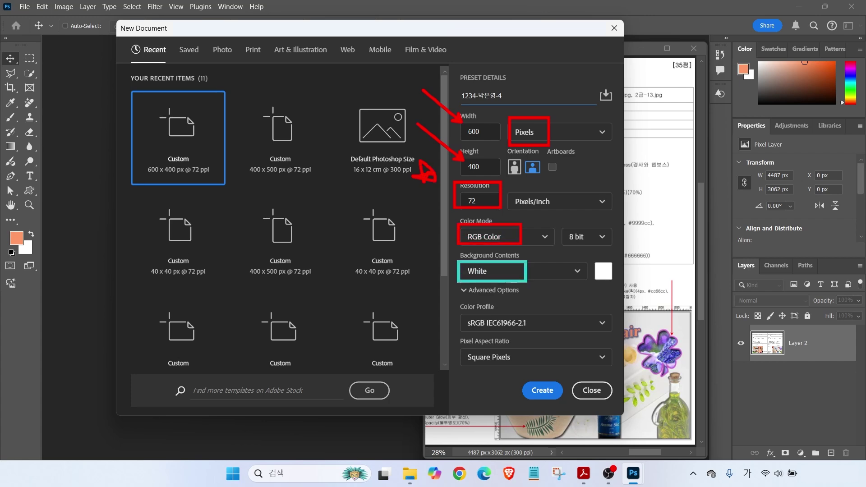
# Create the 600 × 400 px, 72 ppi white document, enlarge its window and zoom to 130%
pyautogui.click(543, 391)
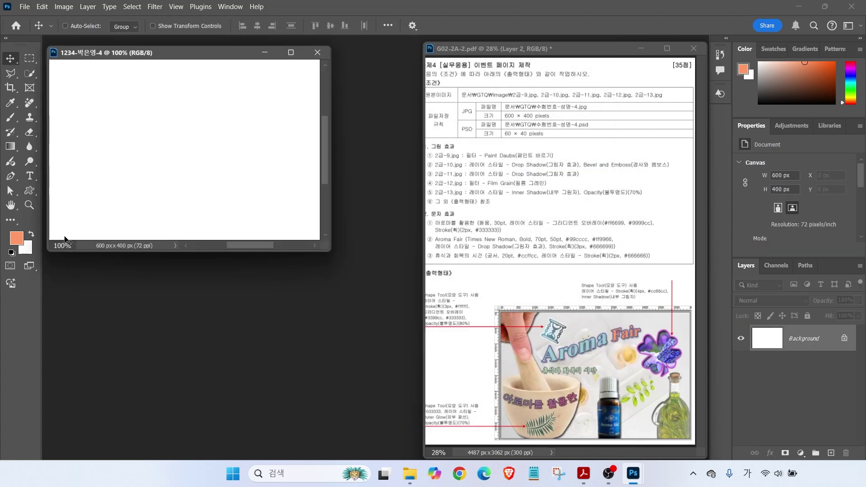
pyautogui.moveTo(332, 252); pyautogui.dragTo(427, 328)
pyautogui.moveTo(72, 322); pyautogui.dragTo(50, 321)
pyautogui.write('130')
pyautogui.press('Return')
pyautogui.press('ctrl')
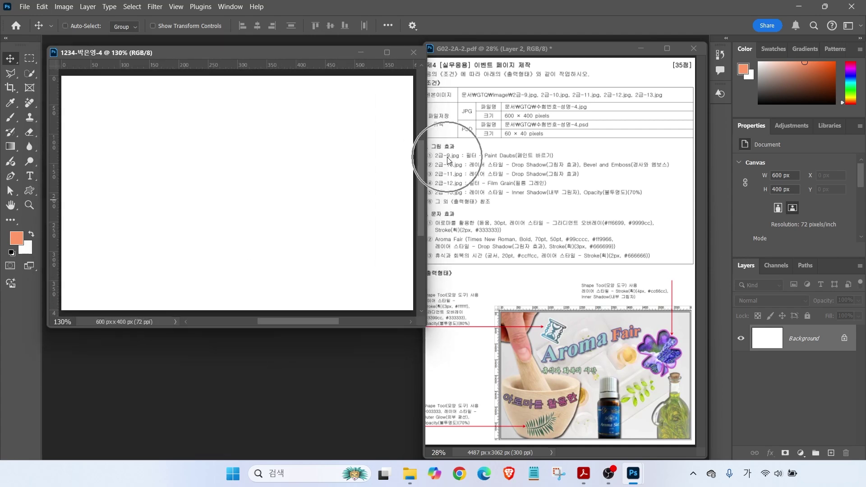
pyautogui.doubleClick(260, 345)
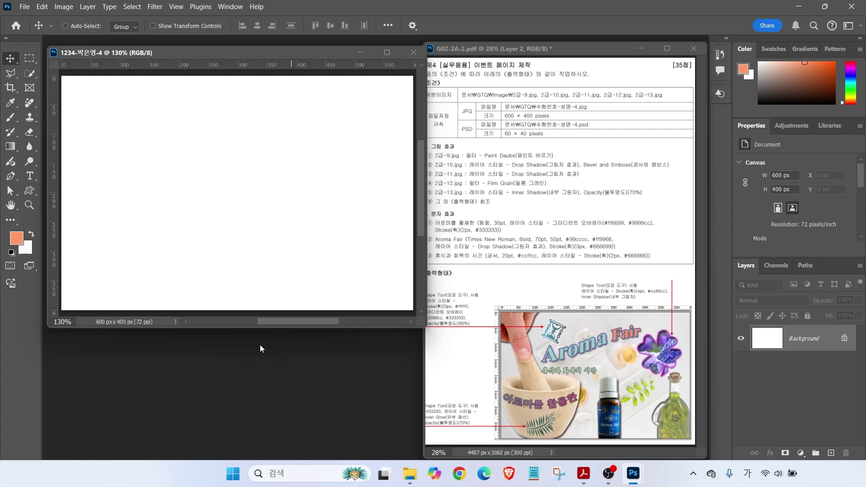
# Open 2급-9.jpg and resize it to 600 px wide
pyautogui.doubleClick(164, 94)
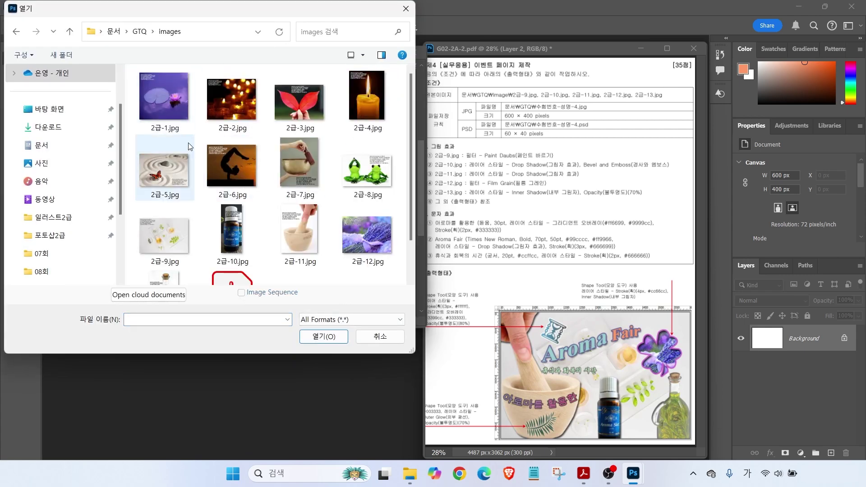
pyautogui.doubleClick(172, 234)
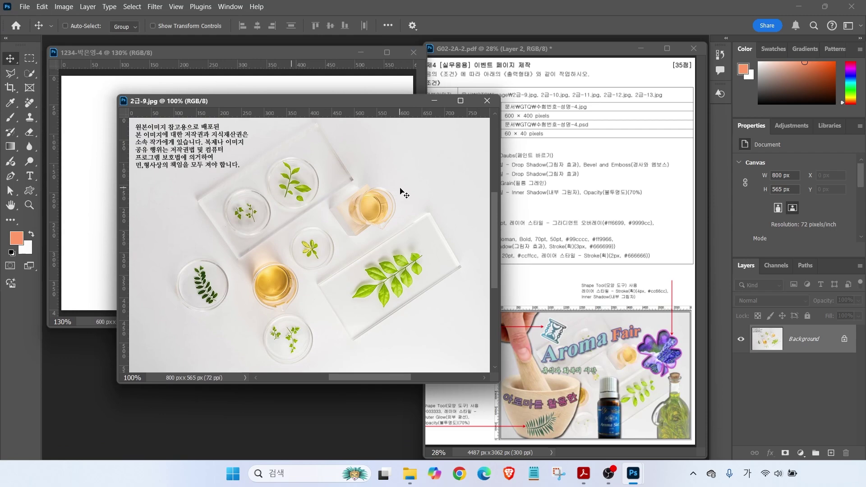
pyautogui.click(61, 8)
pyautogui.click(72, 85)
pyautogui.write('600')
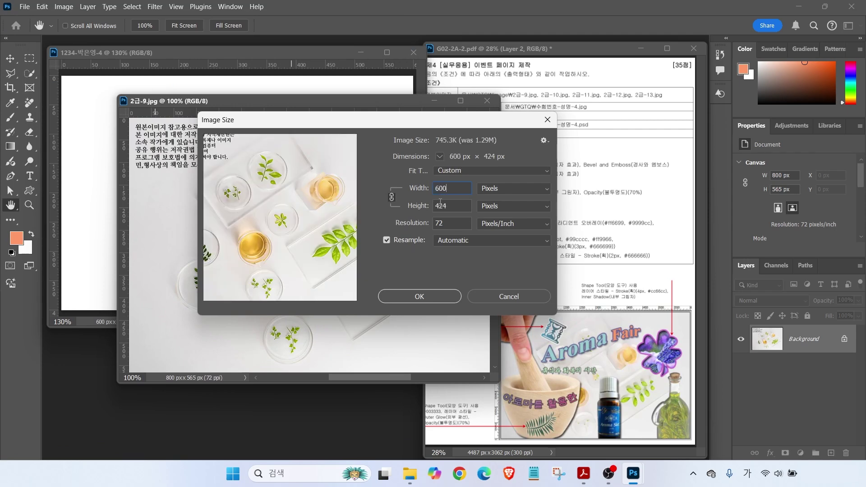
pyautogui.press('Return')
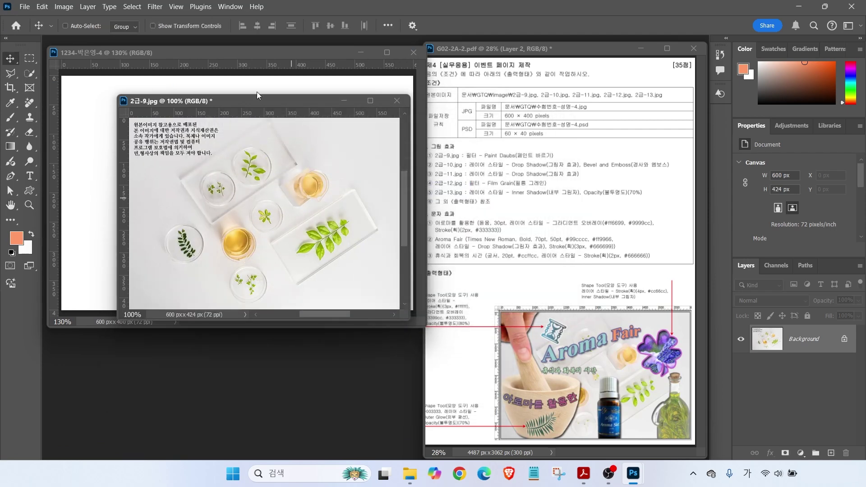
# Copy the leaf photo into the composite at the top-left and close the original unsaved
pyautogui.moveTo(248, 101); pyautogui.dragTo(280, 125)
pyautogui.moveTo(234, 176); pyautogui.dragTo(128, 158)
pyautogui.moveTo(260, 195); pyautogui.dragTo(278, 168)
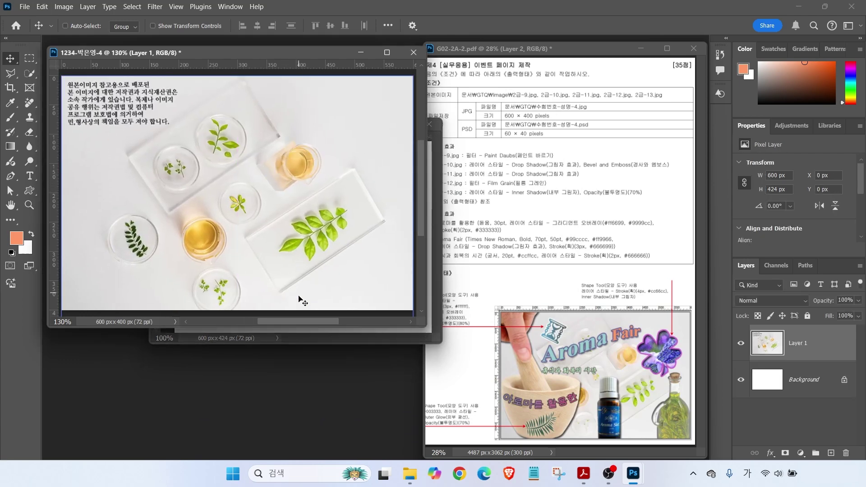
pyautogui.click(288, 337)
pyautogui.click(427, 127)
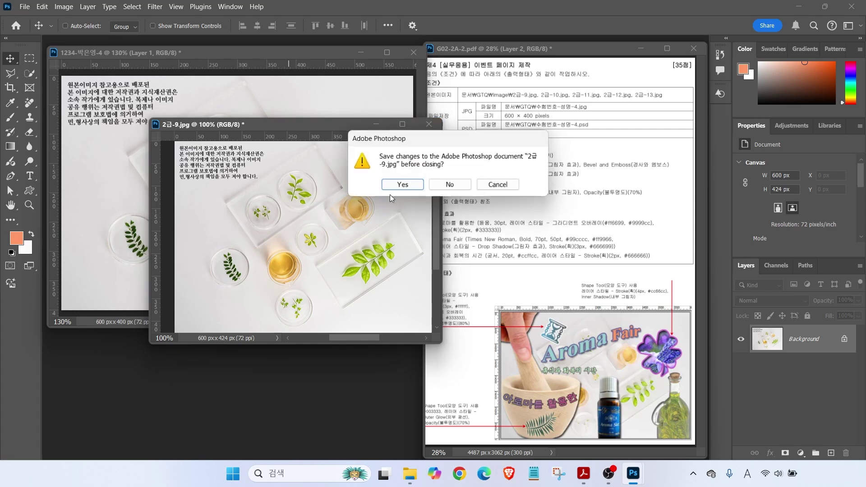
pyautogui.click(455, 185)
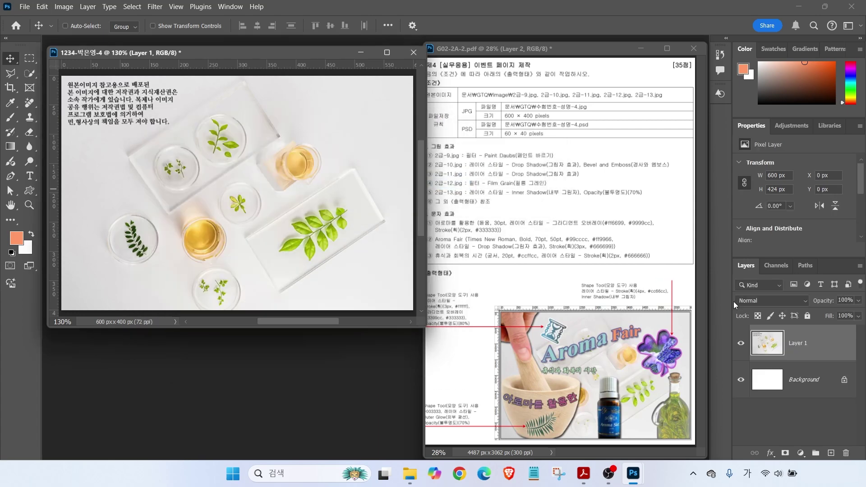
# Rename the leaf photo layer to '2-9'
pyautogui.doubleClick(797, 343)
pyautogui.write('2-9')
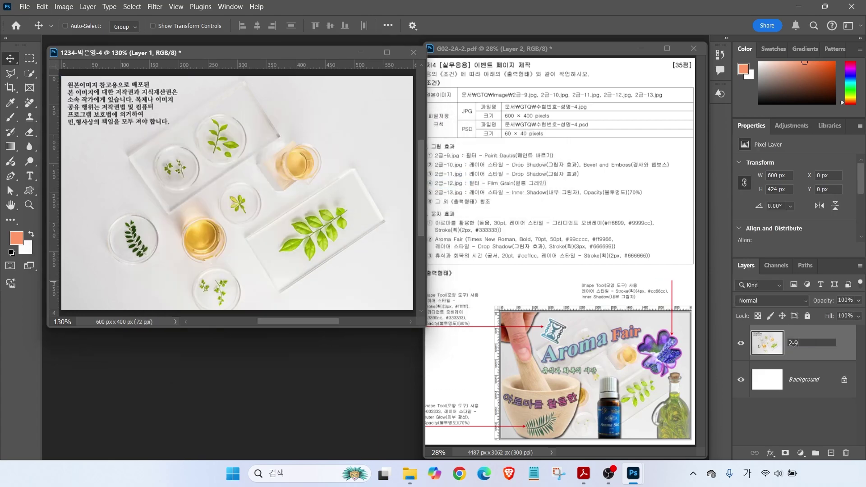
pyautogui.press('Return')
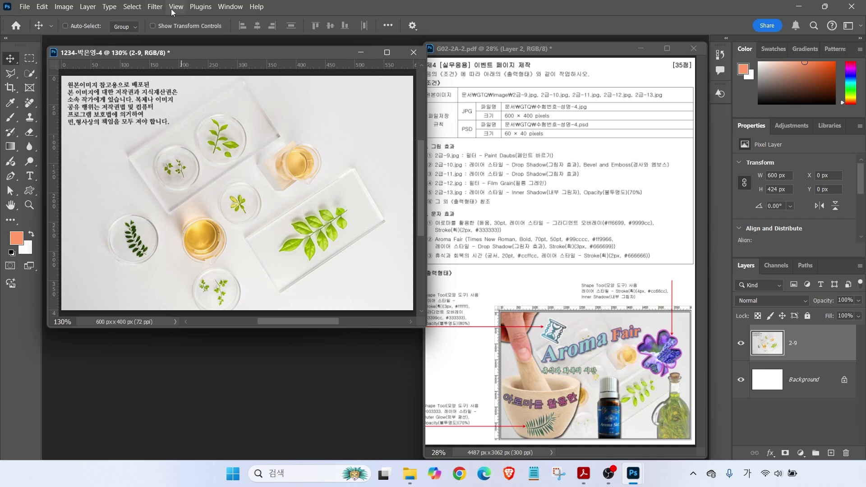
# Apply the Paint Daubs filter from the Filter Gallery to layer 2-9
pyautogui.click(155, 6)
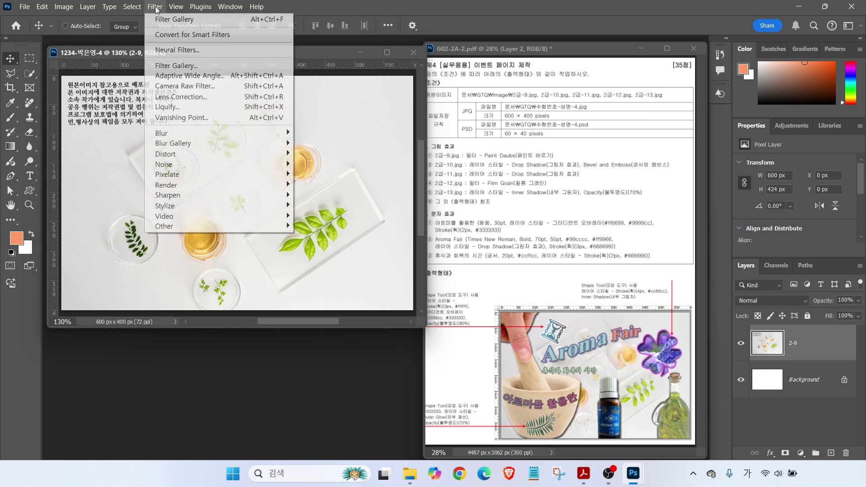
pyautogui.click(175, 64)
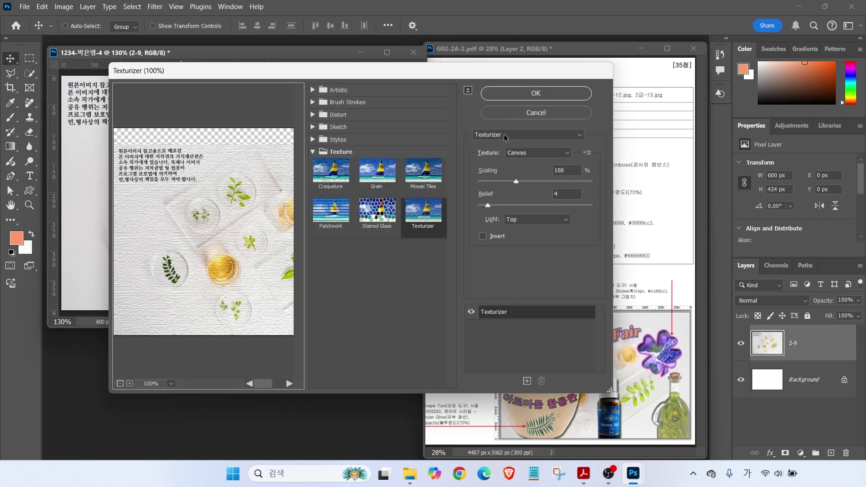
pyautogui.click(507, 133)
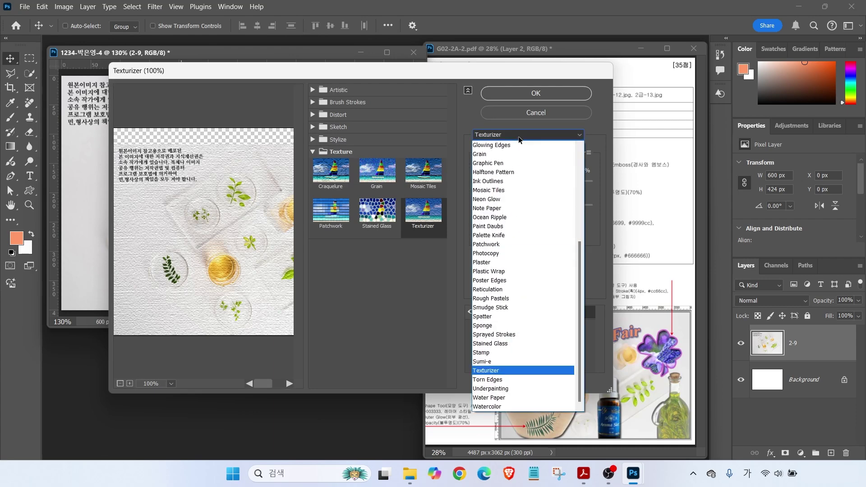
pyautogui.click(499, 227)
pyautogui.click(521, 93)
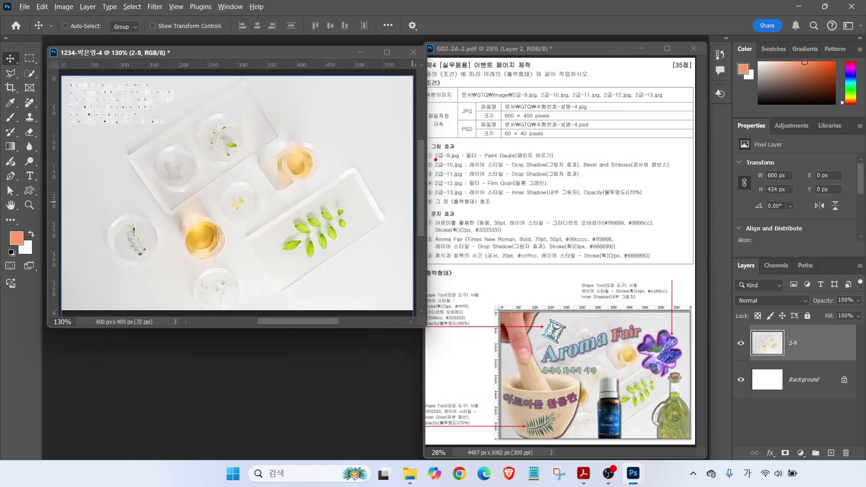
pyautogui.doubleClick(316, 357)
# Open 2급-10.jpg and roughly select the bottle cap and label area
pyautogui.doubleClick(231, 230)
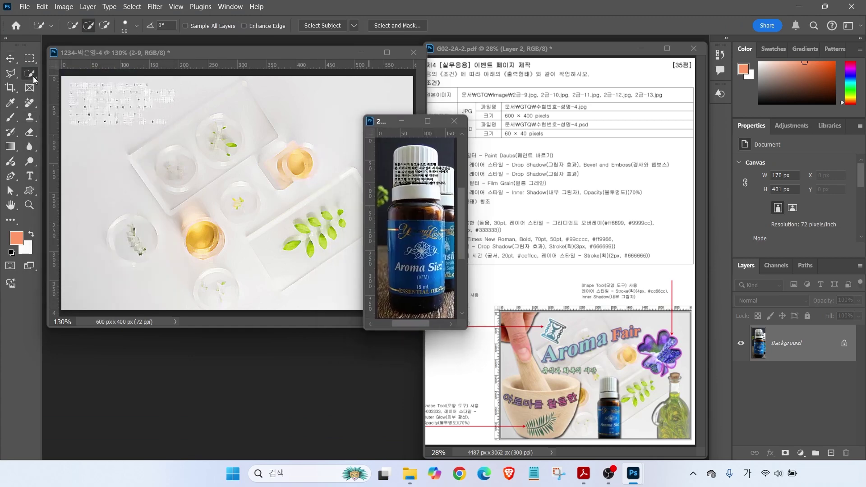
pyautogui.click(9, 73)
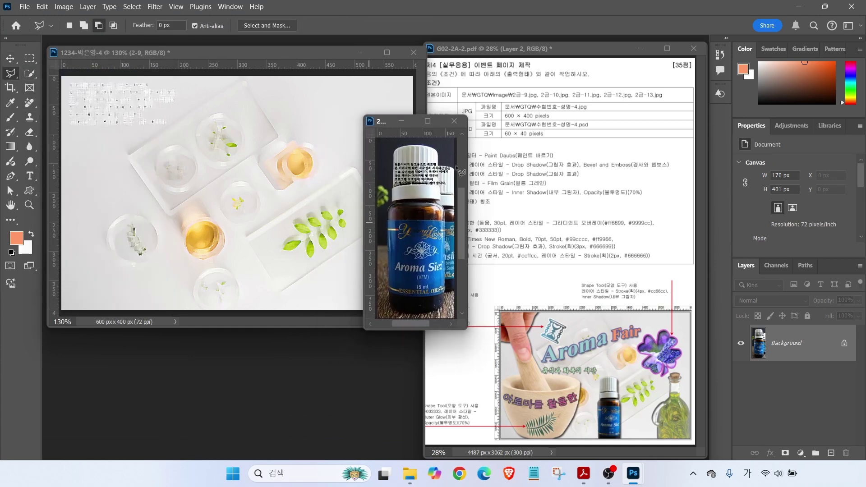
pyautogui.rightClick(9, 77)
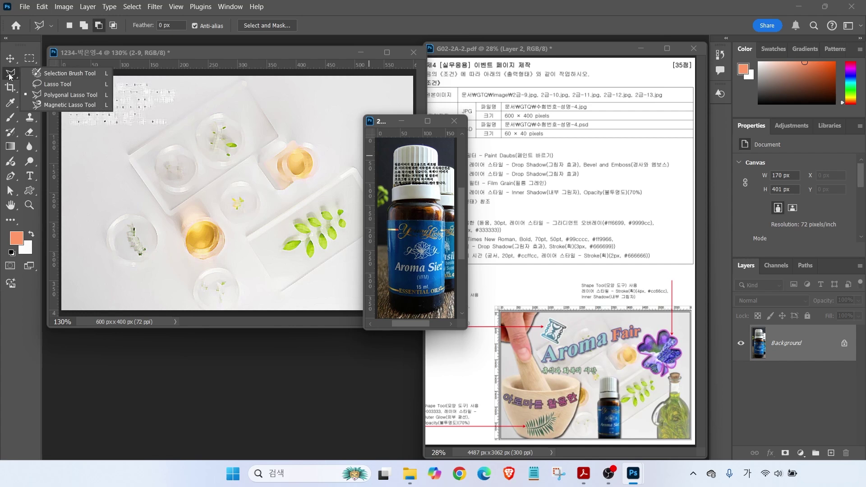
pyautogui.click(54, 98)
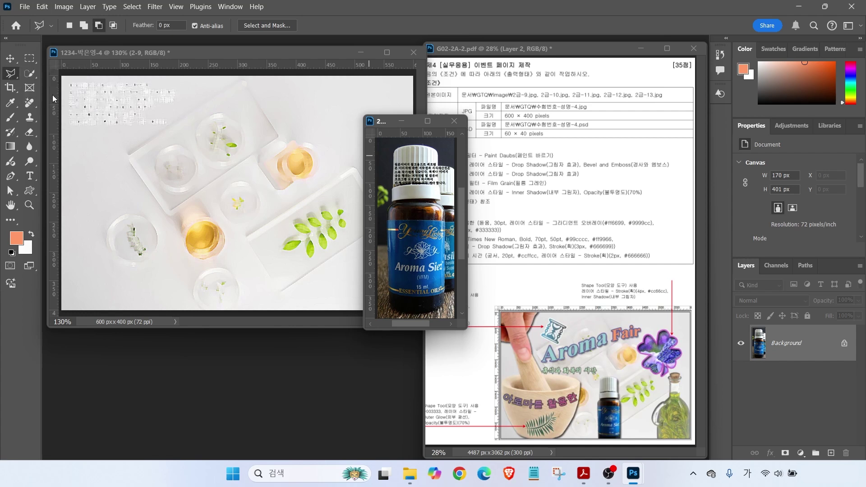
pyautogui.click(27, 73)
pyautogui.moveTo(404, 166)
pyautogui.mouseDown()
pyautogui.moveTo(424, 156)
pyautogui.moveTo(400, 199)
pyautogui.moveTo(399, 267)
pyautogui.moveTo(388, 288)
pyautogui.moveTo(432, 164)
pyautogui.mouseUp()
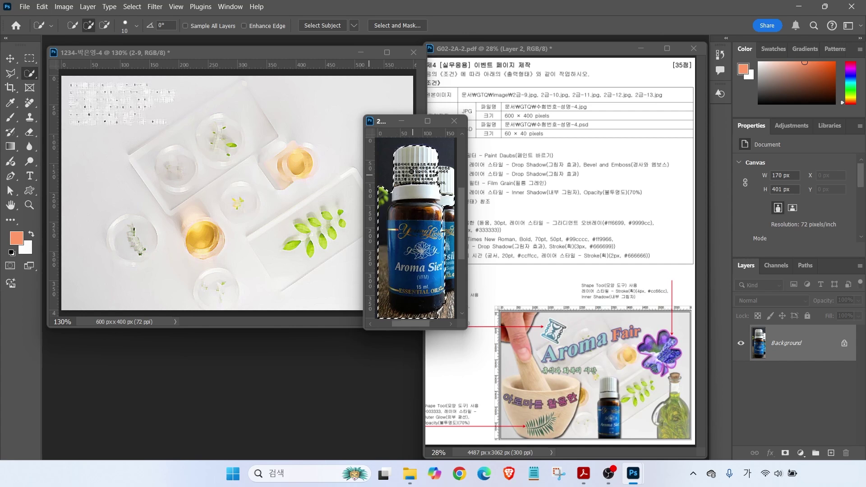
pyautogui.moveTo(383, 311)
pyautogui.mouseDown()
pyautogui.moveTo(382, 203)
pyautogui.moveTo(369, 219)
pyautogui.mouseUp()
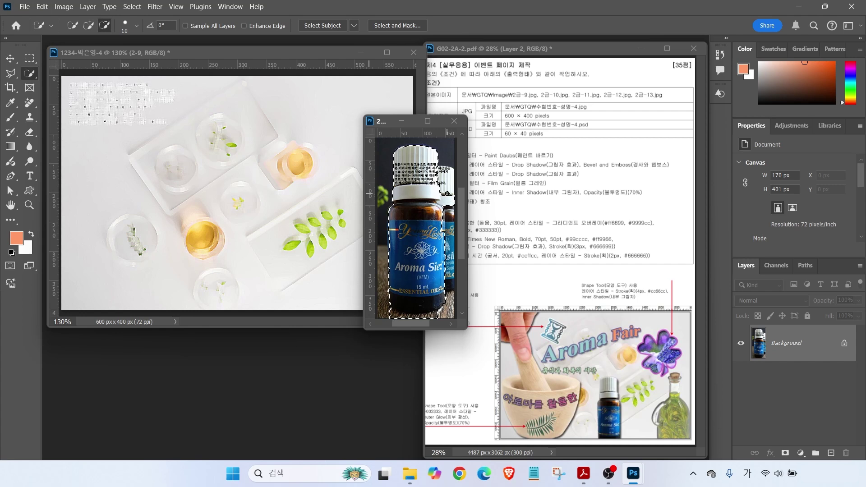
# Outline the oil bottle with a polygonal lasso selection
pyautogui.press('l')
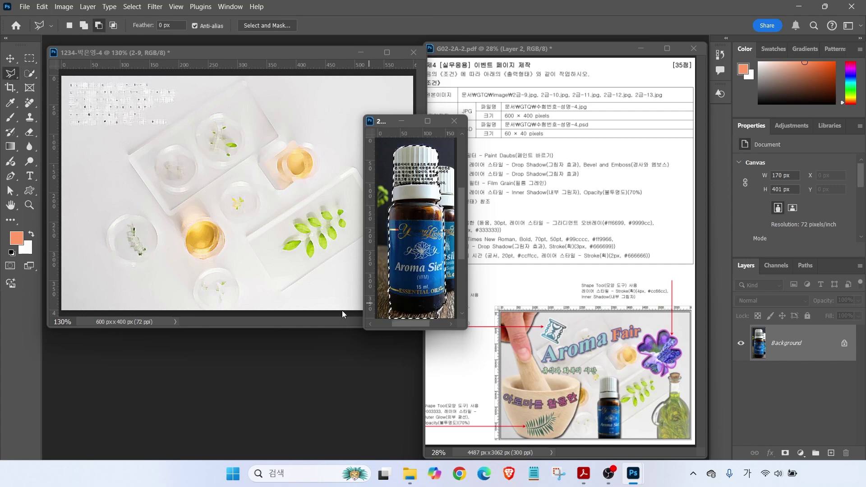
pyautogui.moveTo(381, 316)
pyautogui.mouseDown()
pyautogui.moveTo(449, 326)
pyautogui.moveTo(383, 311)
pyautogui.mouseUp()
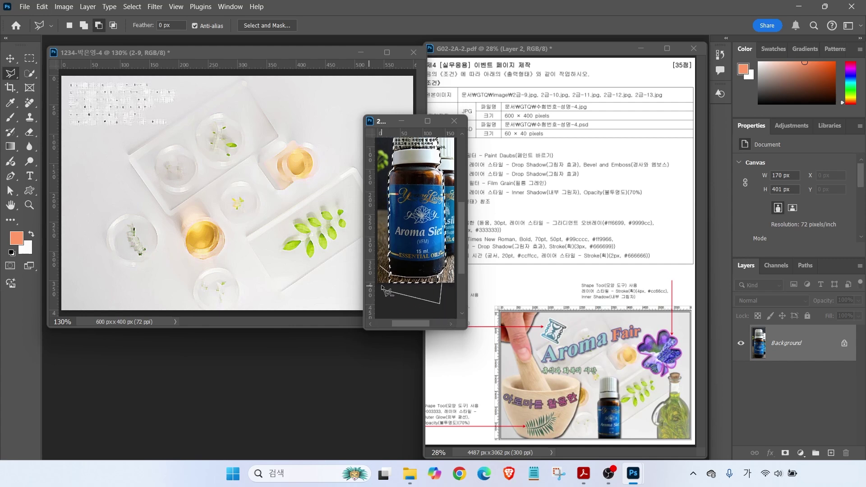
pyautogui.click(409, 170)
pyautogui.click(405, 272)
pyautogui.click(389, 273)
pyautogui.click(389, 176)
pyautogui.click(409, 171)
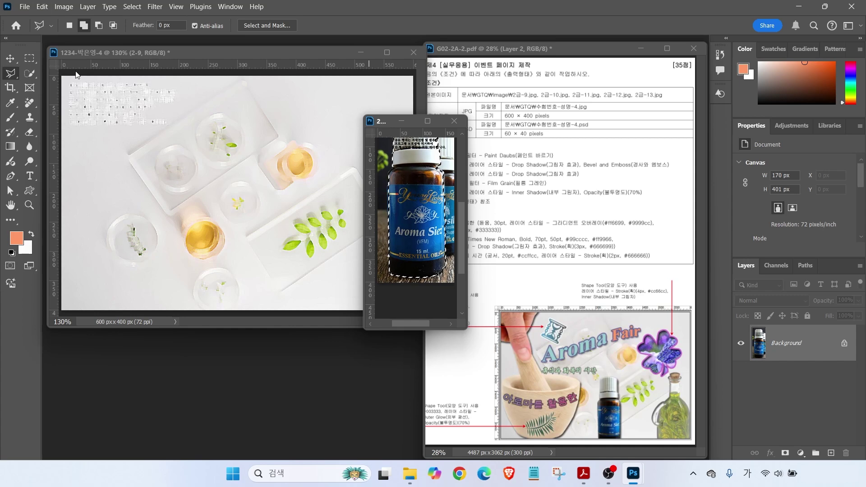
# Copy the selected bottle into the composite and name the layer '2-10'
pyautogui.press('v')
pyautogui.moveTo(412, 176); pyautogui.dragTo(198, 127)
pyautogui.doubleClick(778, 343)
pyautogui.write('2-10')
pyautogui.press('Return')
# Scale the bottle down to under 78% and move it to the lower right
pyautogui.hotkey('ctrl', 't')
pyautogui.moveTo(167, 77); pyautogui.dragTo(196, 158)
pyautogui.moveTo(224, 224); pyautogui.dragTo(258, 228)
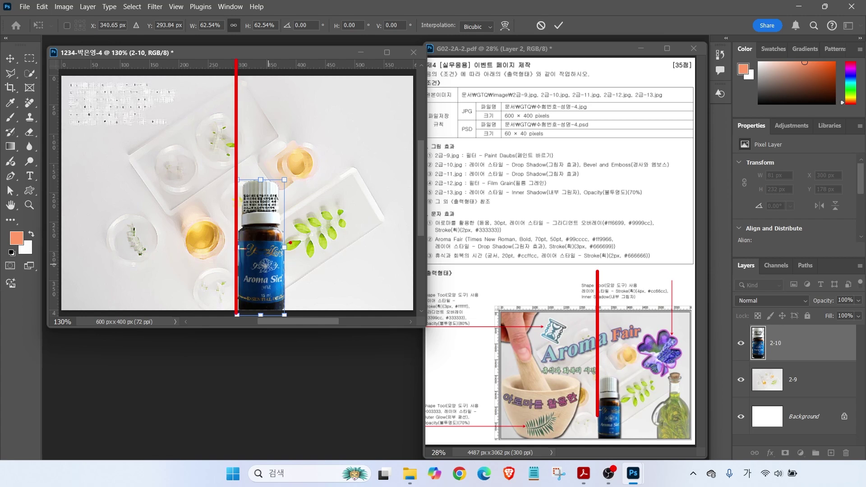
pyautogui.moveTo(266, 275); pyautogui.dragTo(266, 277)
pyautogui.moveTo(285, 182); pyautogui.dragTo(280, 194)
pyautogui.press('Return')
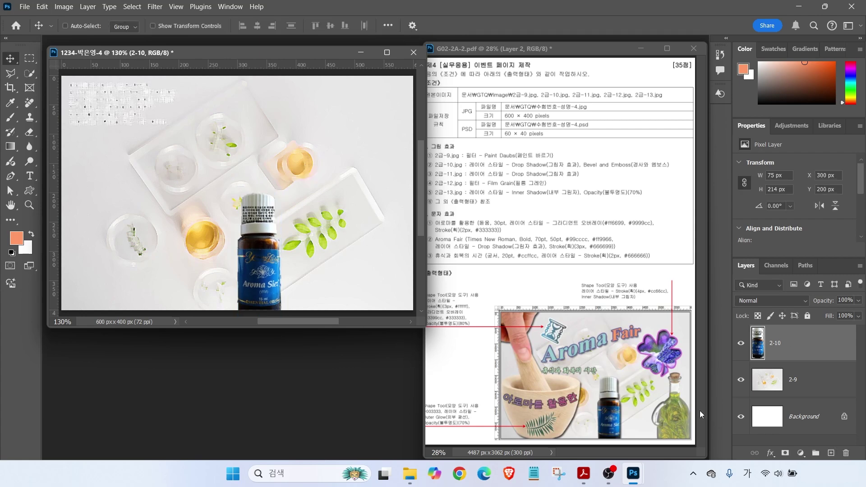
# Add Drop Shadow and Bevel & Emboss effects to layer 2-10
pyautogui.click(770, 453)
pyautogui.click(790, 445)
pyautogui.click(316, 237)
pyautogui.press('Return')
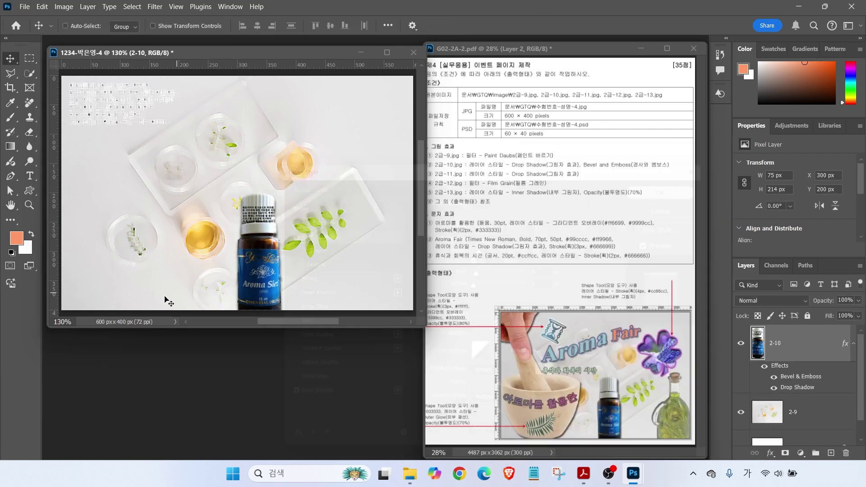
# Open the lavender photo 2급-12.jpg and arrange it beside the composite
pyautogui.hotkey('ctrl', 'o')
pyautogui.doubleClick(368, 235)
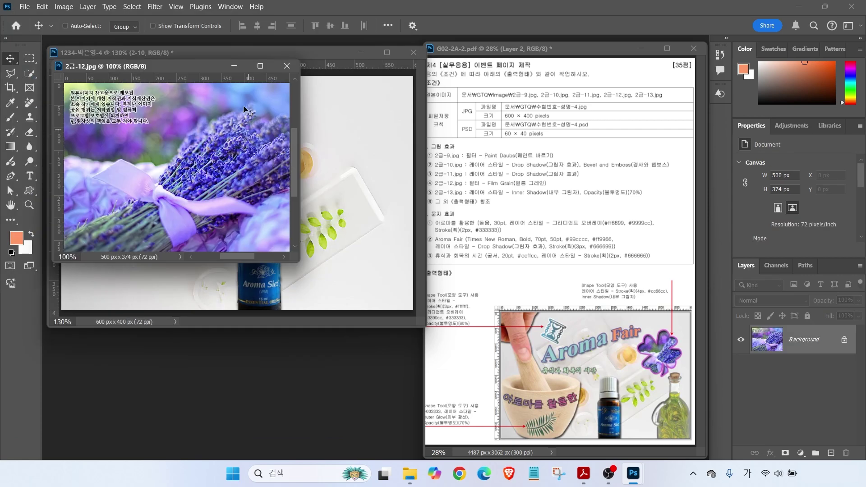
pyautogui.moveTo(175, 66); pyautogui.dragTo(292, 214)
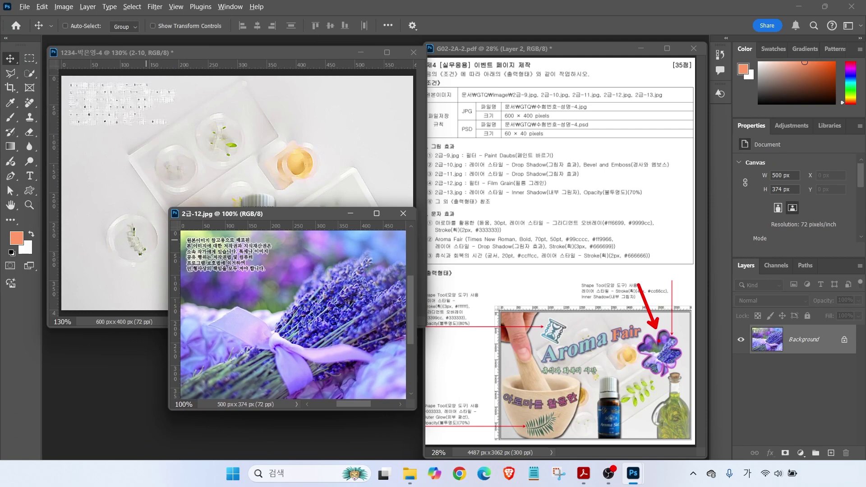
pyautogui.click(316, 112)
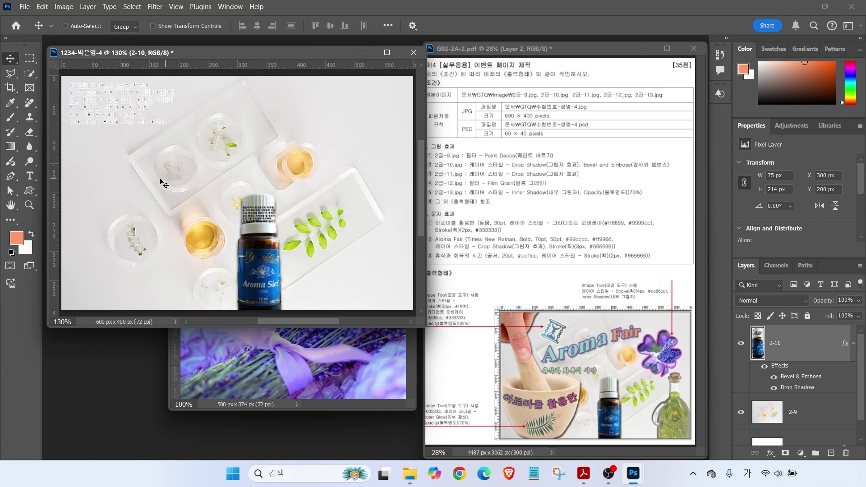
pyautogui.click(29, 192)
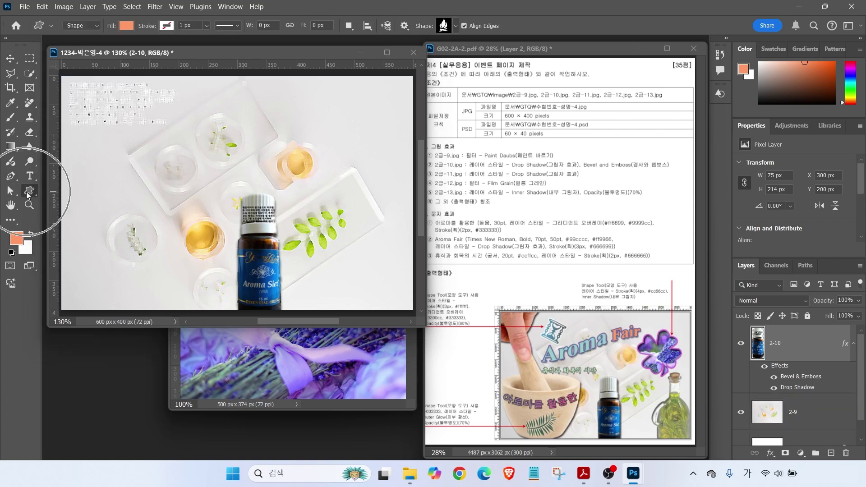
# Draw a Nature-set shamrock shape, about 151 × 160 px, in the upper right of the canvas
pyautogui.click(449, 28)
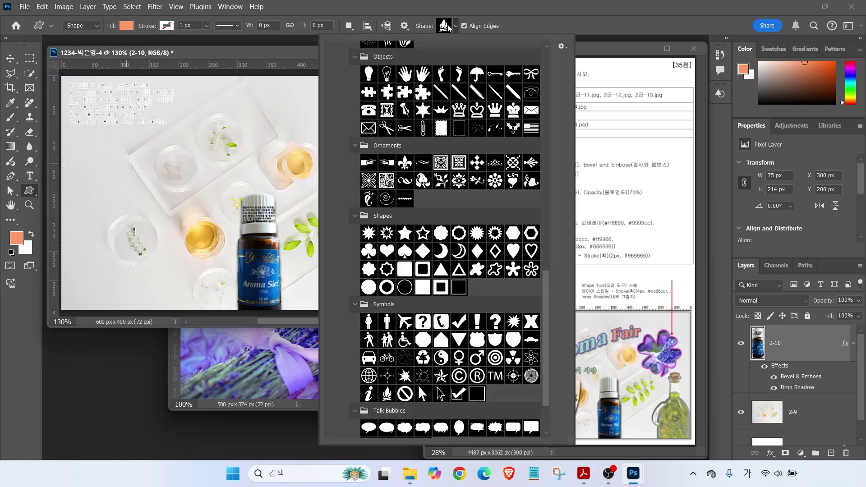
pyautogui.scroll(3, 471, 297)
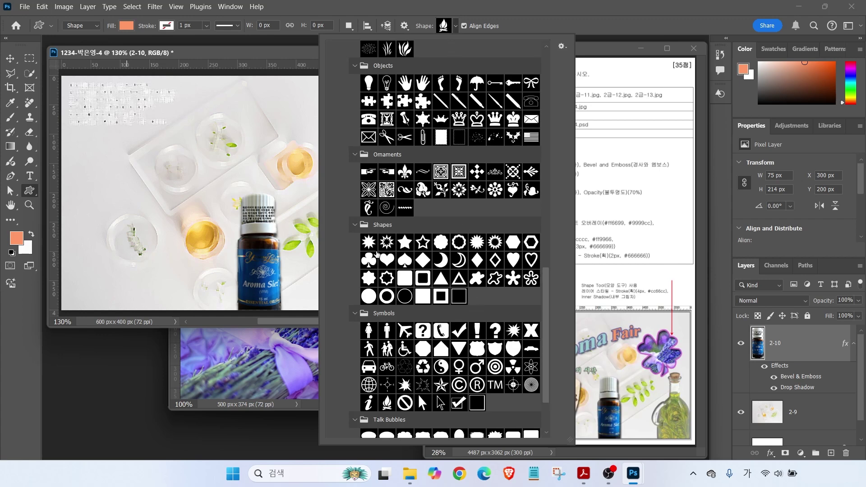
pyautogui.doubleClick(411, 66)
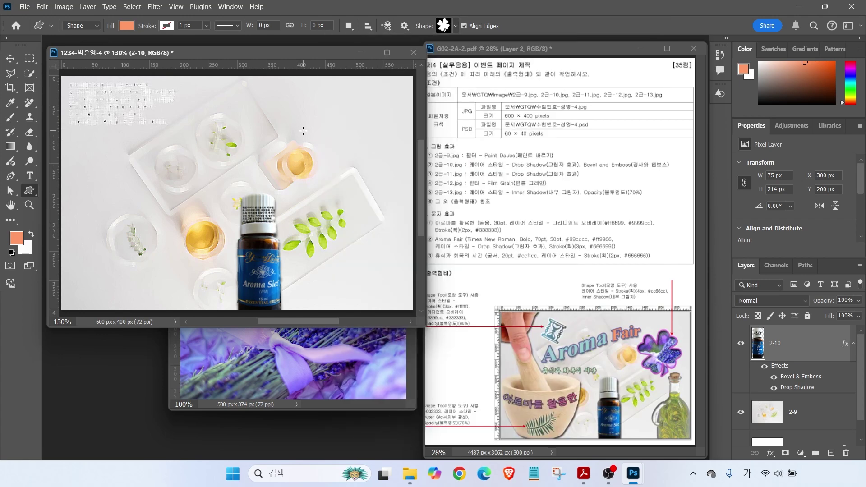
pyautogui.moveTo(302, 125); pyautogui.dragTo(388, 219)
pyautogui.click(10, 58)
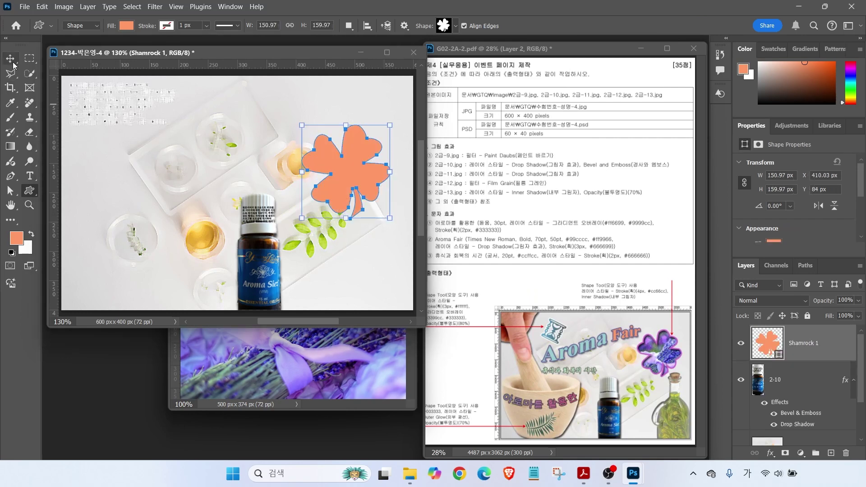
pyautogui.moveTo(353, 178)
pyautogui.mouseDown()
pyautogui.moveTo(366, 159)
pyautogui.moveTo(345, 178)
pyautogui.mouseUp()
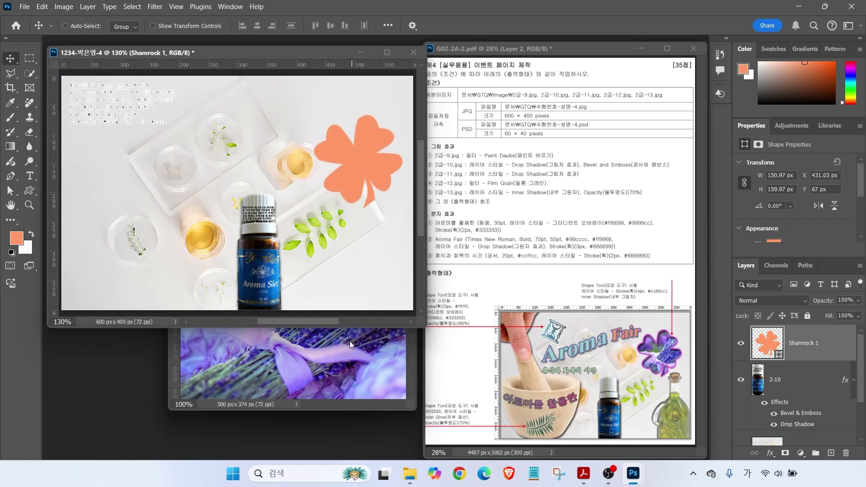
pyautogui.click(334, 350)
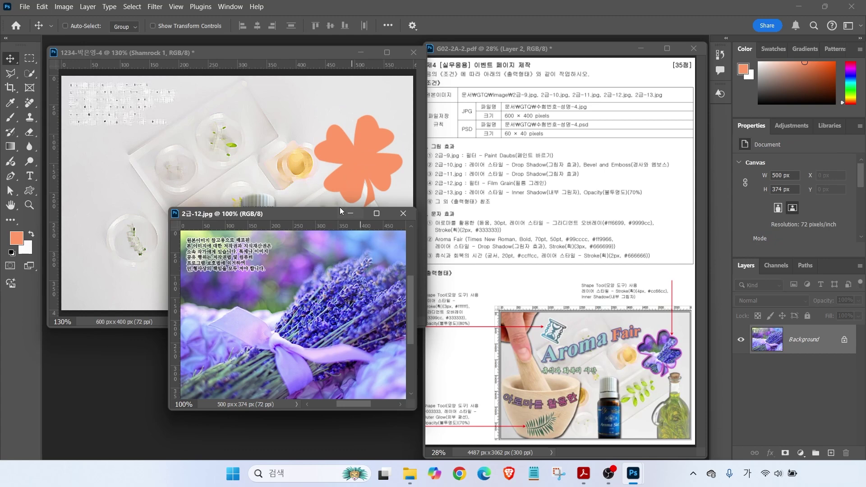
# Drag the 2급-12.jpg lavender image into the composite as Layer 1 and close its window
pyautogui.moveTo(296, 213); pyautogui.dragTo(346, 217)
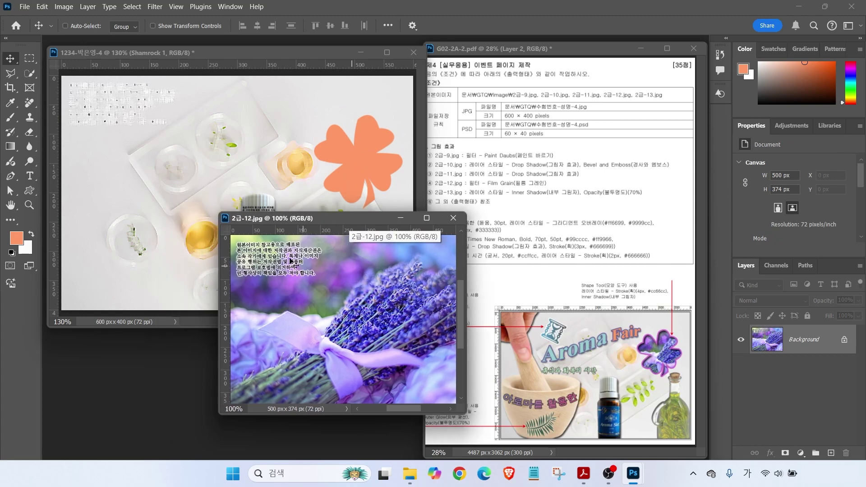
pyautogui.moveTo(354, 324); pyautogui.dragTo(348, 210)
pyautogui.click(454, 216)
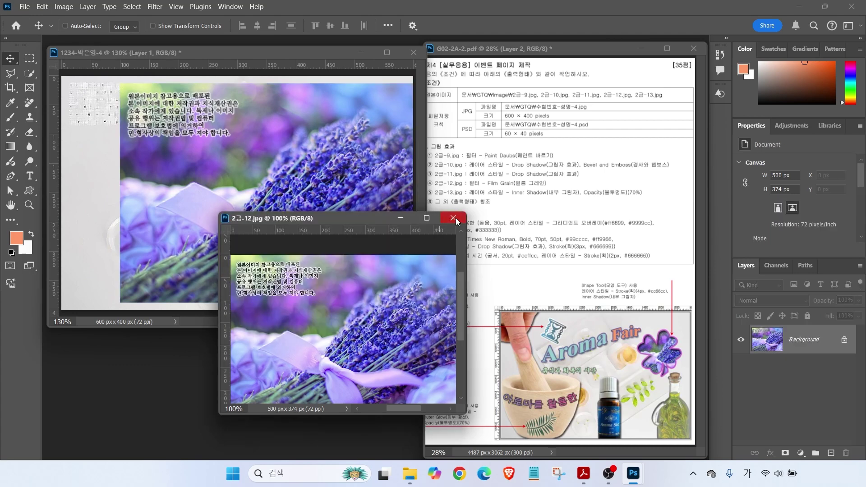
pyautogui.click(454, 218)
pyautogui.doubleClick(799, 343)
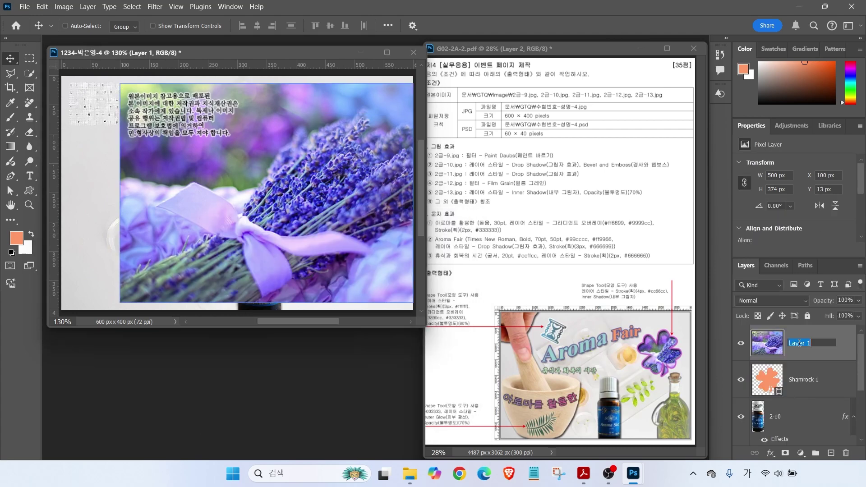
# Rename Layer 1 to '2-12', shift it to X 151, Y 26, and clip it to Shamrock 1
pyautogui.write('2-12')
pyautogui.press('Return')
pyautogui.moveTo(328, 212); pyautogui.dragTo(357, 220)
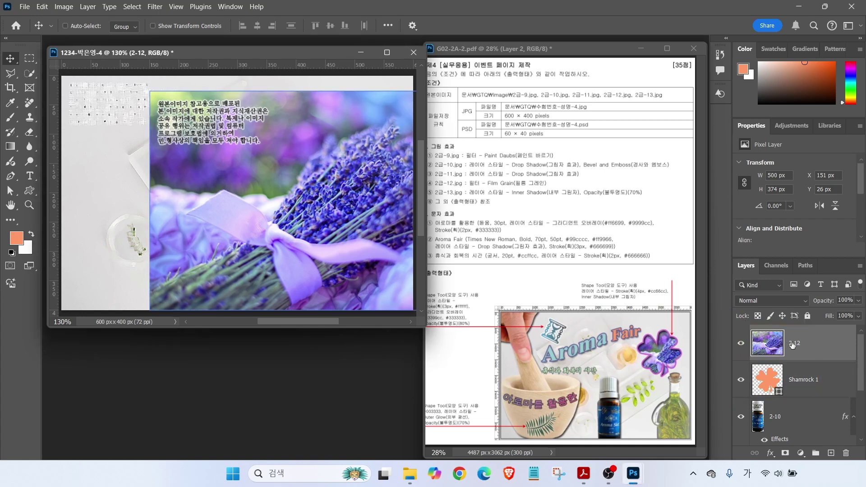
pyautogui.rightClick(819, 344)
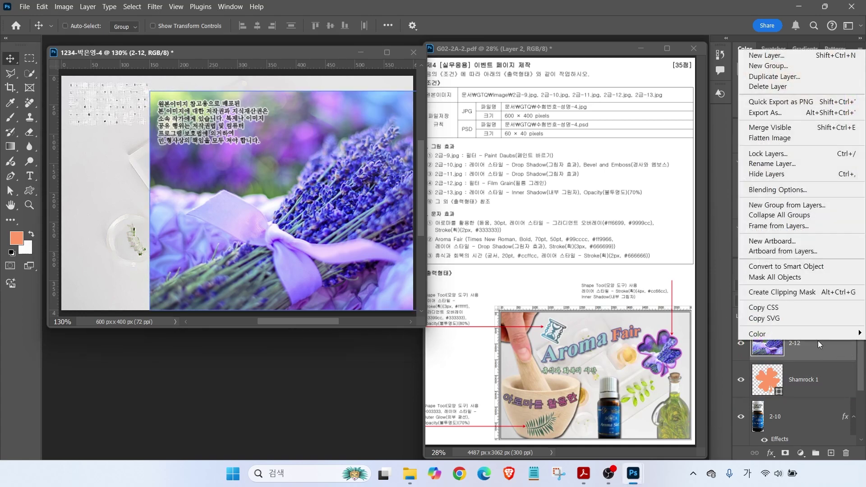
pyautogui.click(758, 292)
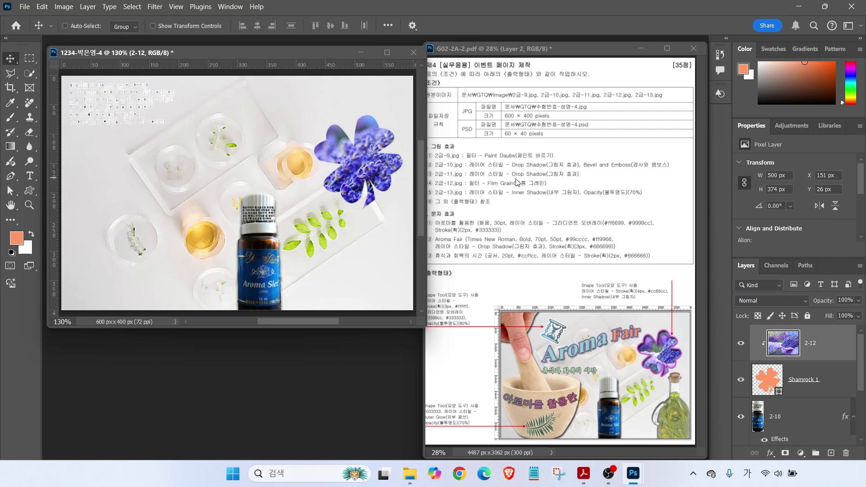
# Scale the 2-12 lavender layer to about 58.29% and position it inside the shamrock
pyautogui.hotkey('ctrl', 't')
pyautogui.moveTo(150, 196); pyautogui.dragTo(259, 193)
pyautogui.moveTo(347, 194); pyautogui.dragTo(362, 150)
pyautogui.moveTo(276, 226); pyautogui.dragTo(288, 216)
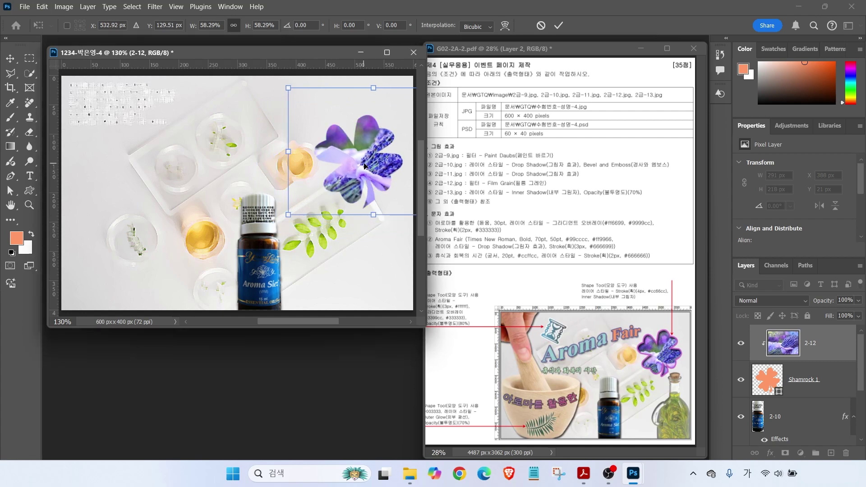
pyautogui.moveTo(367, 165); pyautogui.dragTo(356, 174)
pyautogui.press('Return')
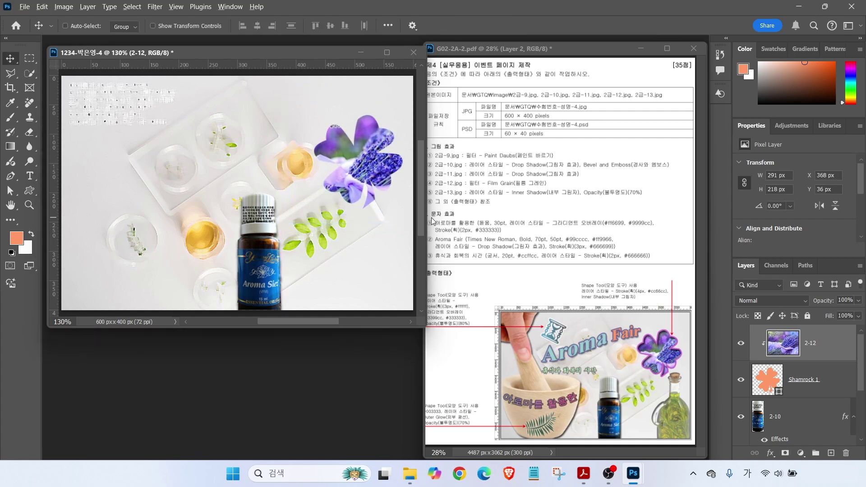
pyautogui.moveTo(481, 176); pyautogui.dragTo(467, 151)
pyautogui.moveTo(459, 192); pyautogui.dragTo(570, 190)
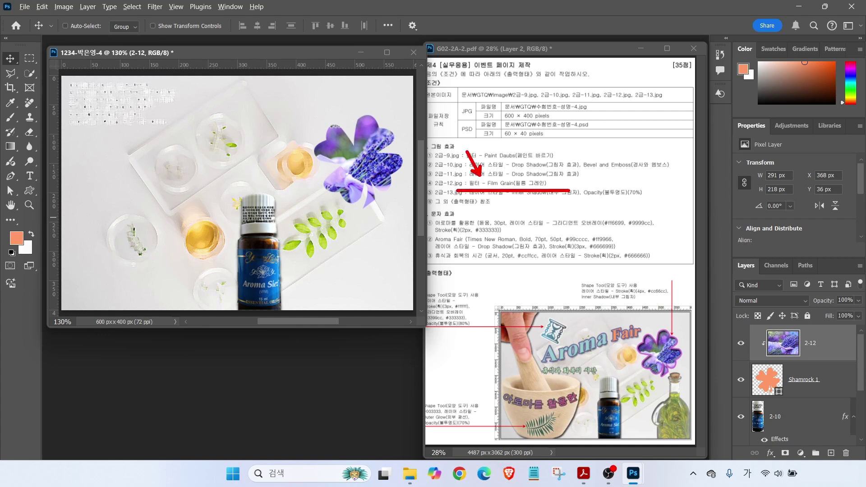
pyautogui.click(809, 351)
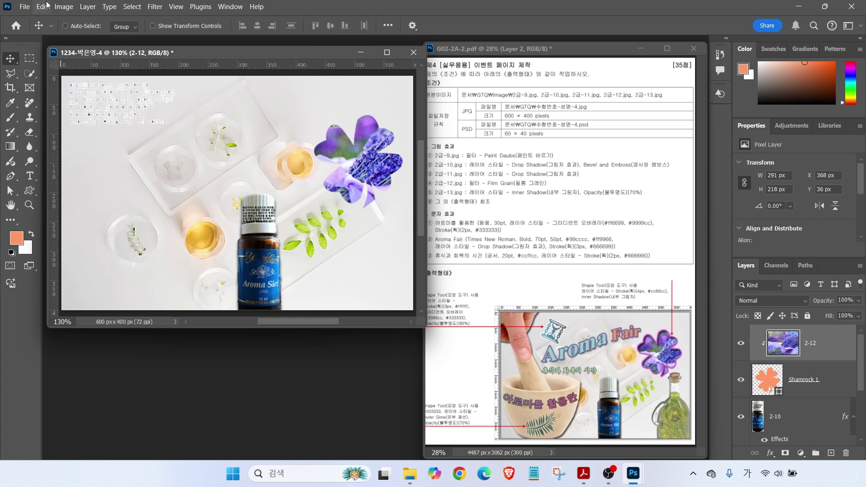
# Apply the Film Grain filter from the Filter Gallery to layer 2-12
pyautogui.click(156, 8)
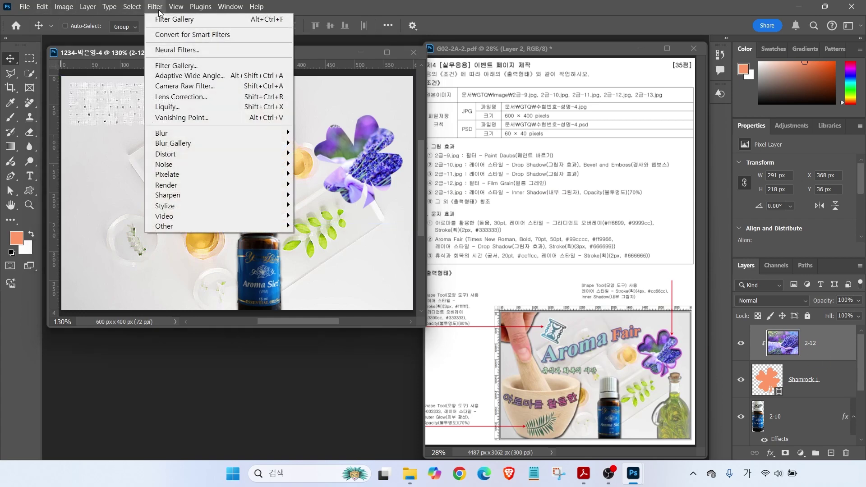
pyautogui.click(176, 65)
pyautogui.click(334, 152)
pyautogui.click(535, 93)
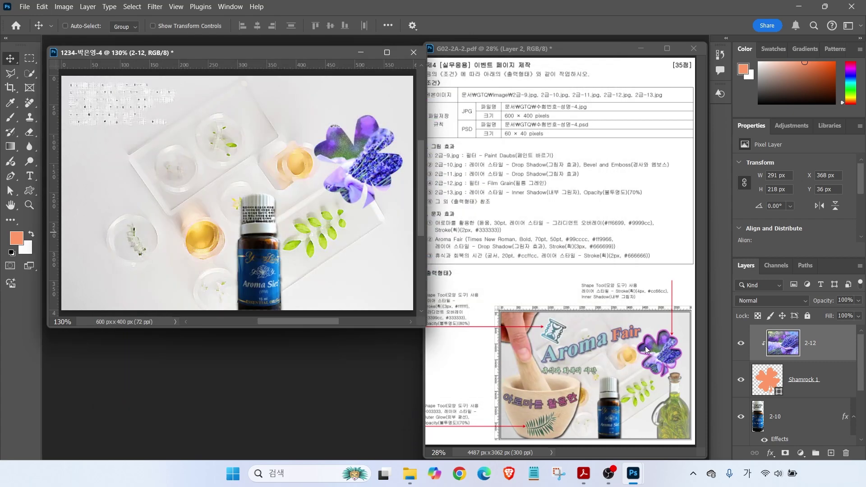
pyautogui.moveTo(675, 347)
pyautogui.mouseDown()
pyautogui.moveTo(613, 347)
pyautogui.moveTo(586, 291)
pyautogui.moveTo(622, 252)
pyautogui.moveTo(686, 288)
pyautogui.moveTo(666, 337)
pyautogui.mouseUp()
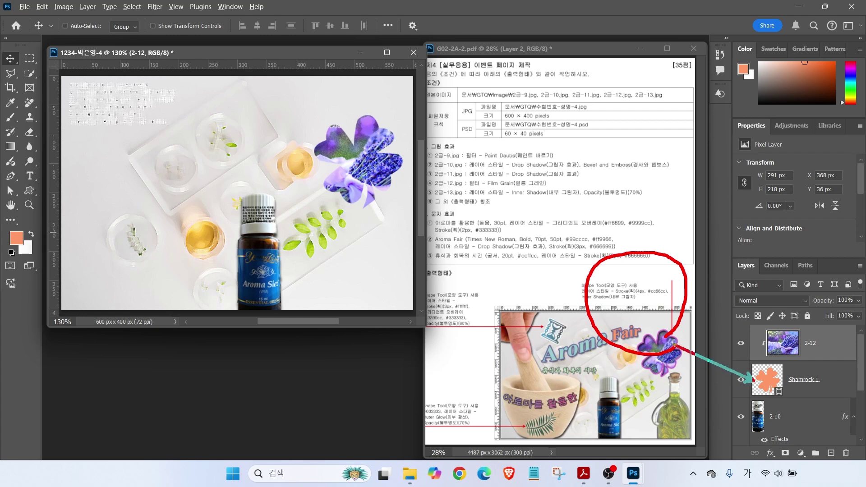
# Give Shamrock 1 a 4 px stroke in colour #cc66cc
pyautogui.press('Escape')
pyautogui.click(795, 379)
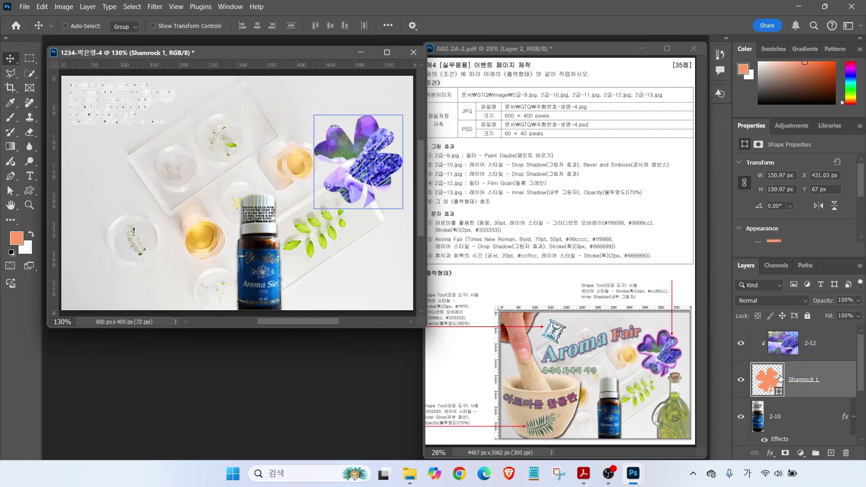
pyautogui.press('ctrl')
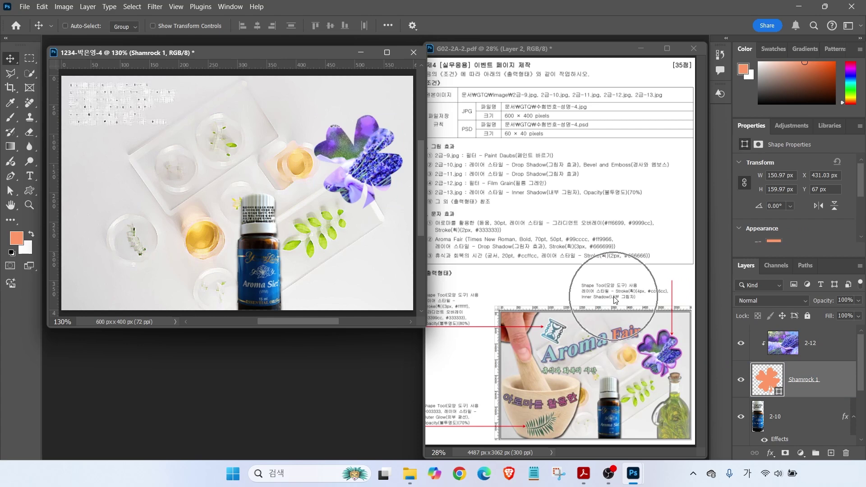
pyautogui.click(771, 453)
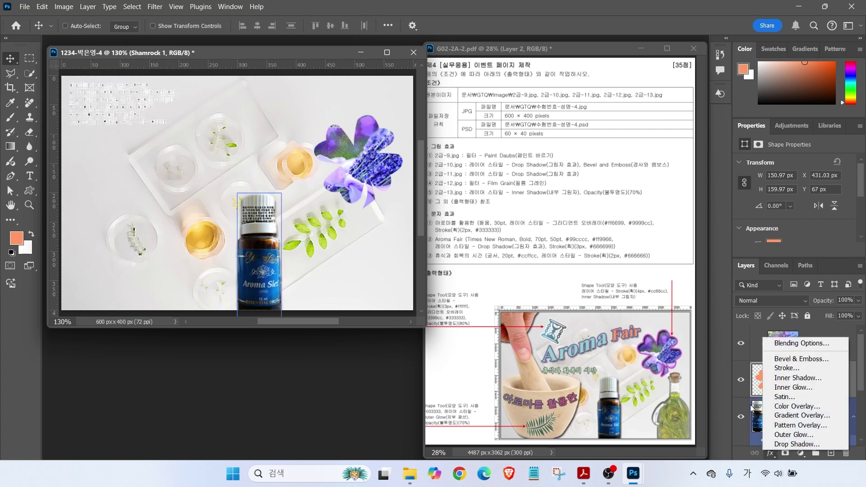
pyautogui.click(790, 369)
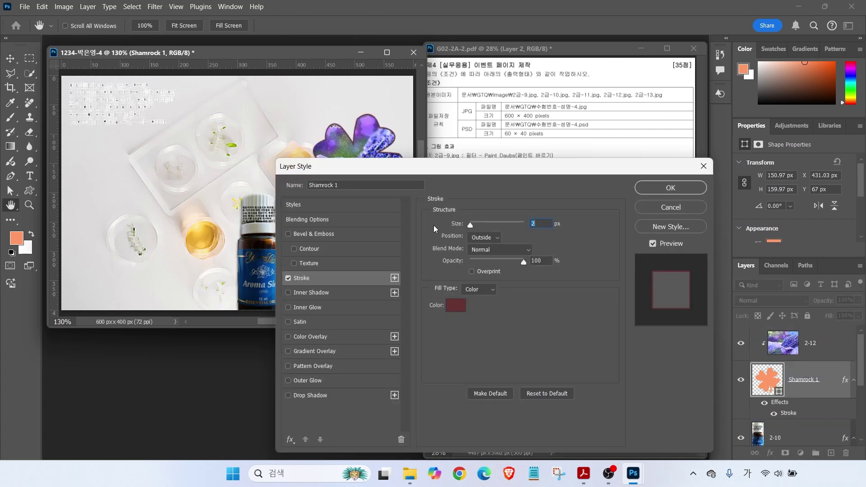
pyautogui.write('4')
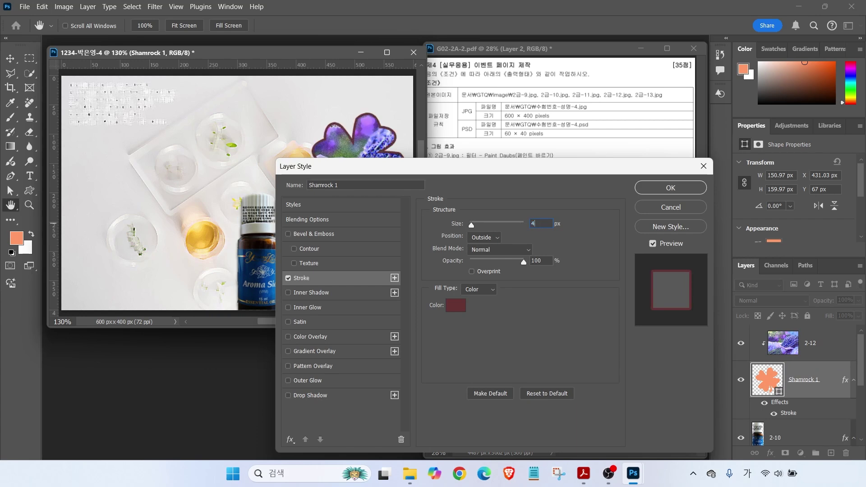
pyautogui.click(456, 304)
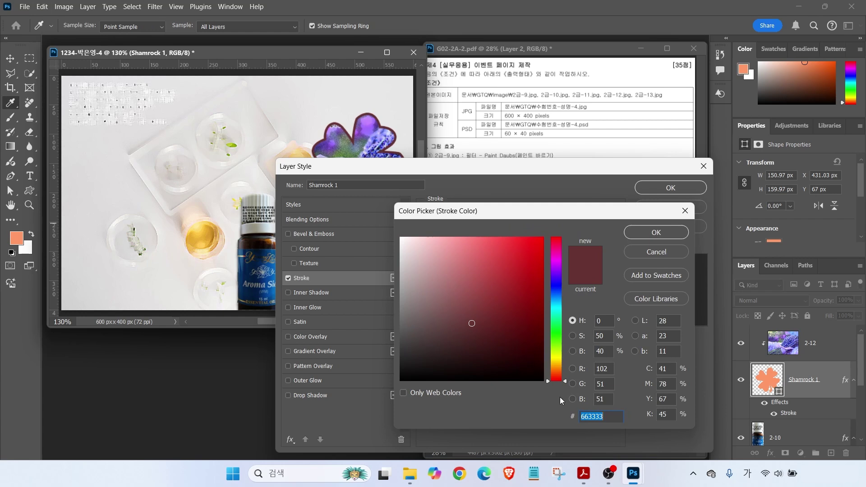
pyautogui.write('ㅊ')
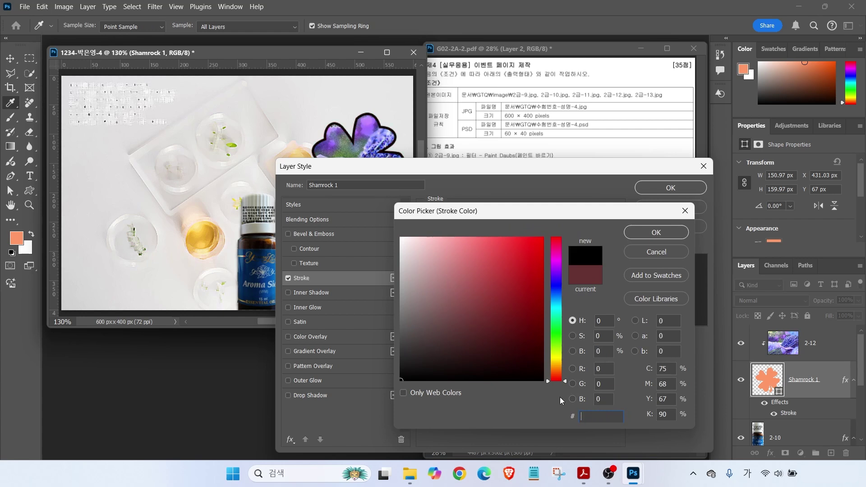
pyautogui.press('Hangul')
pyautogui.write('cc66cc')
pyautogui.press('Return')
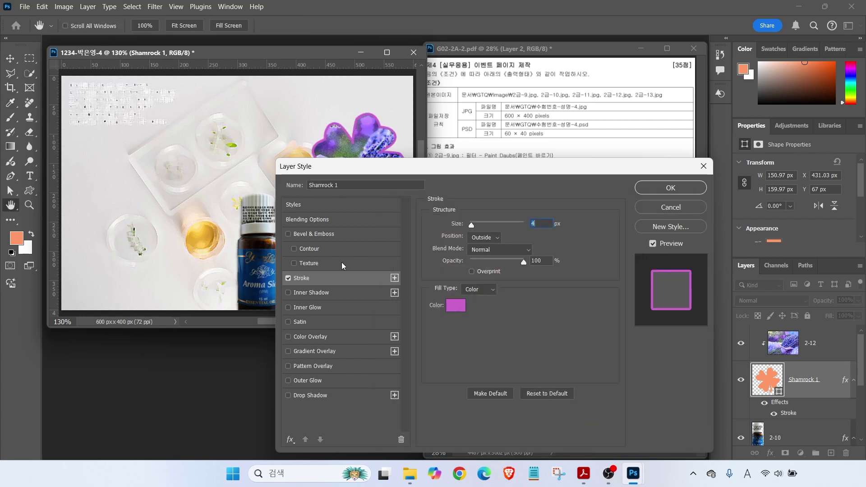
# Add an Inner Shadow to Shamrock 1 and apply the layer style
pyautogui.click(301, 294)
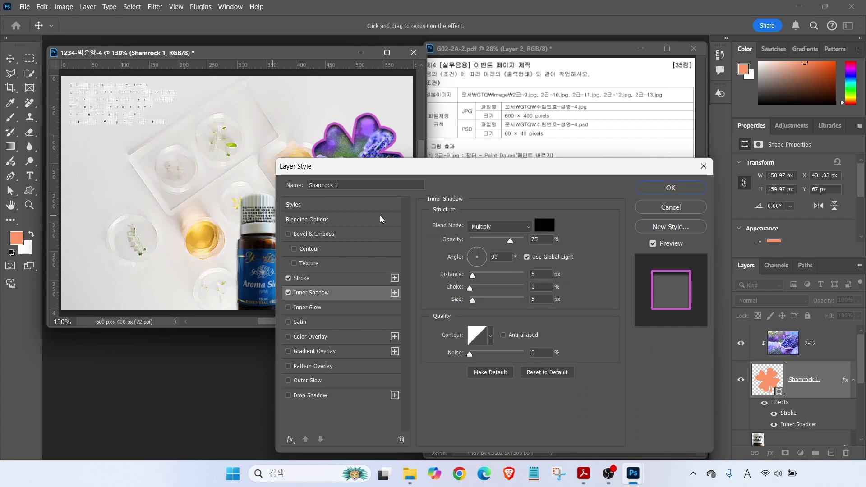
pyautogui.click(671, 188)
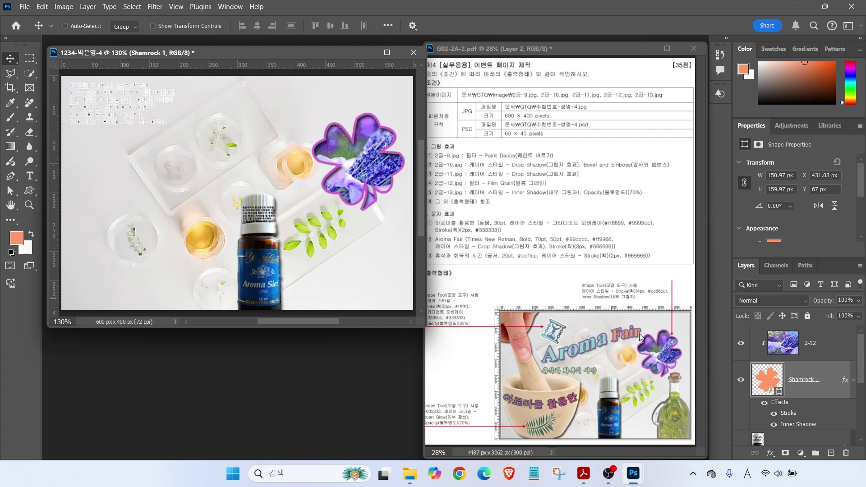
pyautogui.moveTo(738, 319); pyautogui.dragTo(850, 354)
pyautogui.moveTo(760, 333)
pyautogui.mouseDown()
pyautogui.moveTo(722, 302)
pyautogui.moveTo(731, 263)
pyautogui.moveTo(752, 266)
pyautogui.mouseUp()
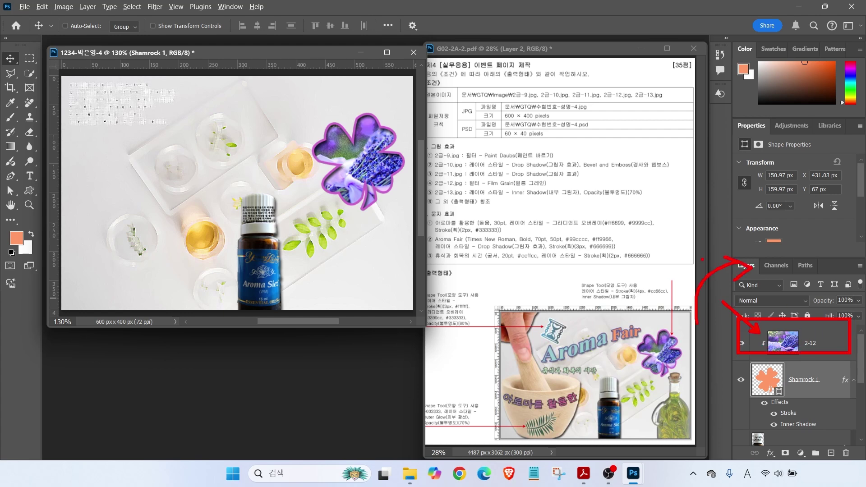
pyautogui.press('Escape')
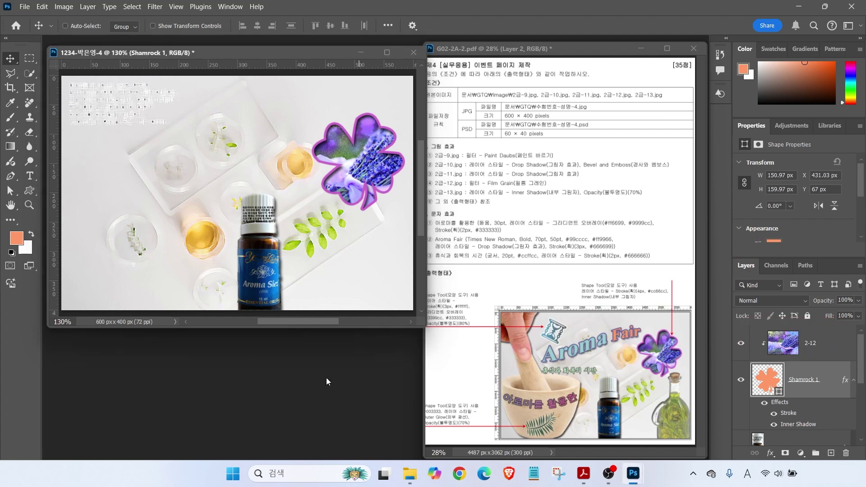
# Open 2급-11.jpg and select its white background with the Magic Wand
pyautogui.hotkey('ctrl', 'o')
pyautogui.doubleClick(298, 222)
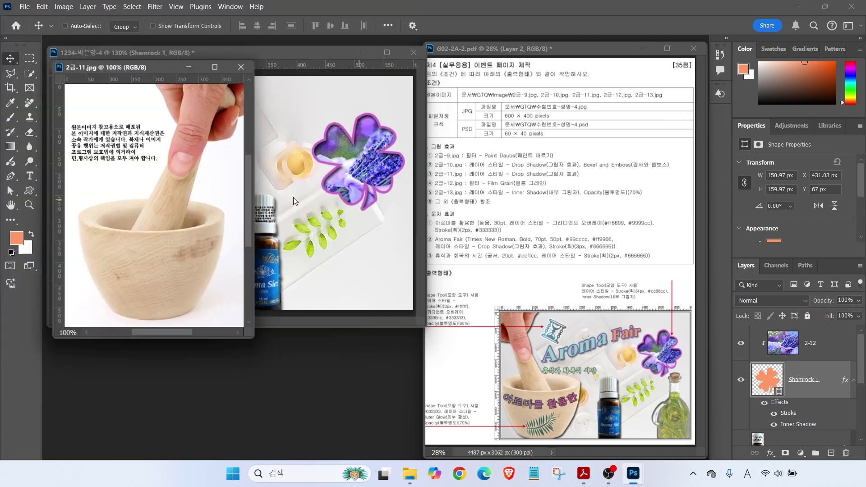
pyautogui.moveTo(123, 61); pyautogui.dragTo(171, 88)
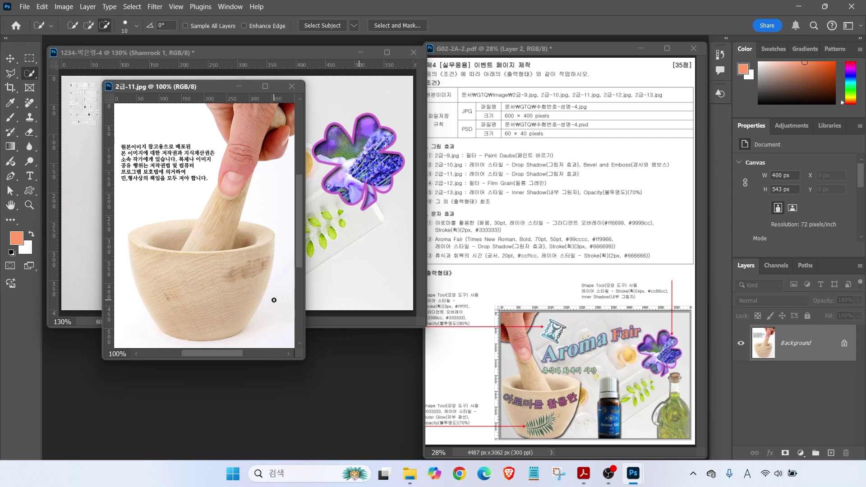
pyautogui.rightClick(29, 74)
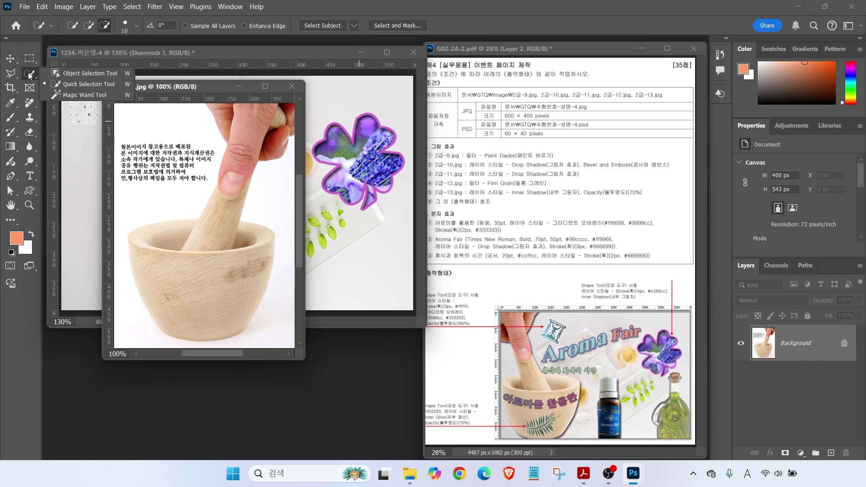
pyautogui.click(72, 95)
pyautogui.click(131, 203)
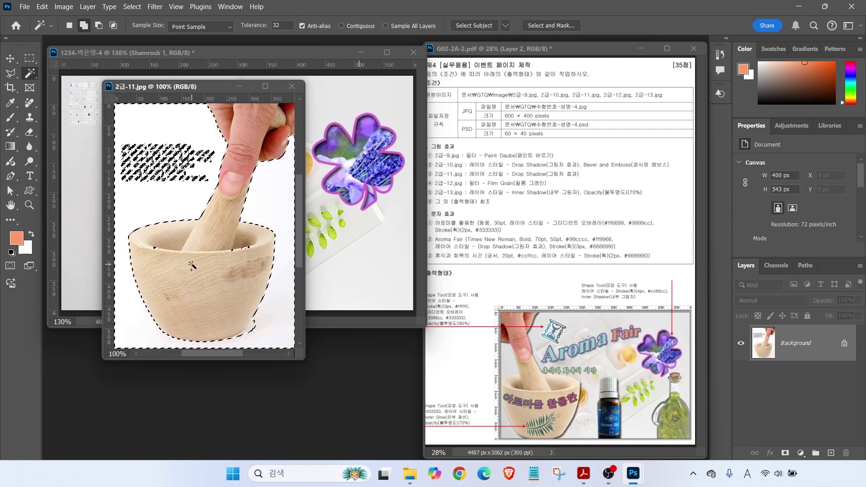
# Invert the selection onto the hand and mortar, and refine the rim with Quick Selection
pyautogui.click(133, 8)
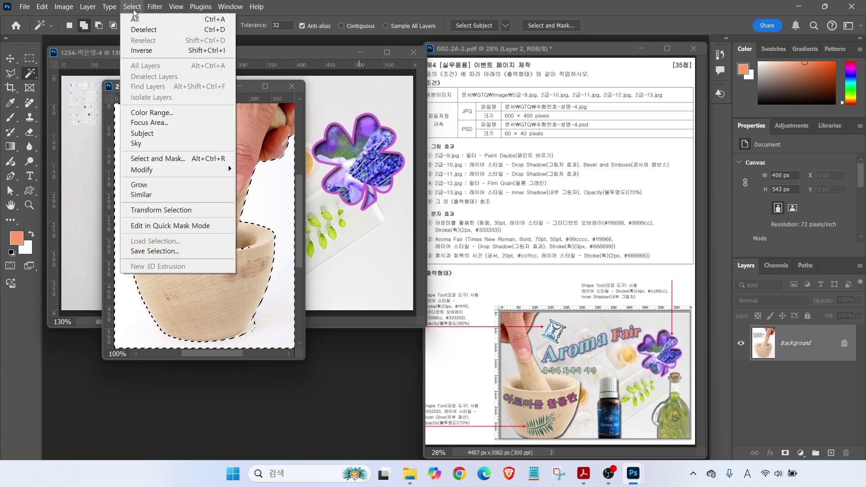
pyautogui.click(139, 52)
pyautogui.rightClick(30, 74)
pyautogui.click(68, 84)
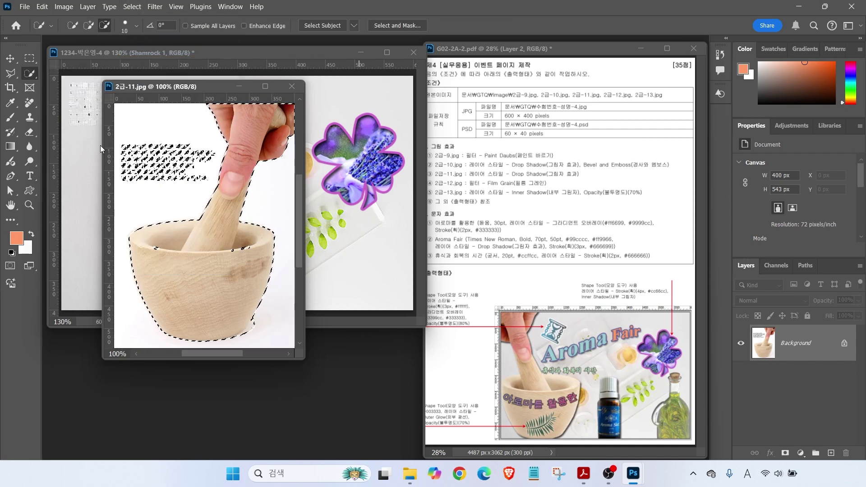
pyautogui.moveTo(154, 247); pyautogui.dragTo(248, 248)
pyautogui.click(253, 332)
# Lasso-subtract the text block from the mortar selection and drag the mortar into the composite
pyautogui.press('l')
pyautogui.moveTo(120, 135)
pyautogui.mouseDown()
pyautogui.moveTo(113, 169)
pyautogui.moveTo(133, 169)
pyautogui.moveTo(137, 193)
pyautogui.moveTo(223, 188)
pyautogui.moveTo(240, 148)
pyautogui.moveTo(139, 136)
pyautogui.mouseUp()
pyautogui.press('v')
pyautogui.moveTo(188, 261); pyautogui.dragTo(72, 221)
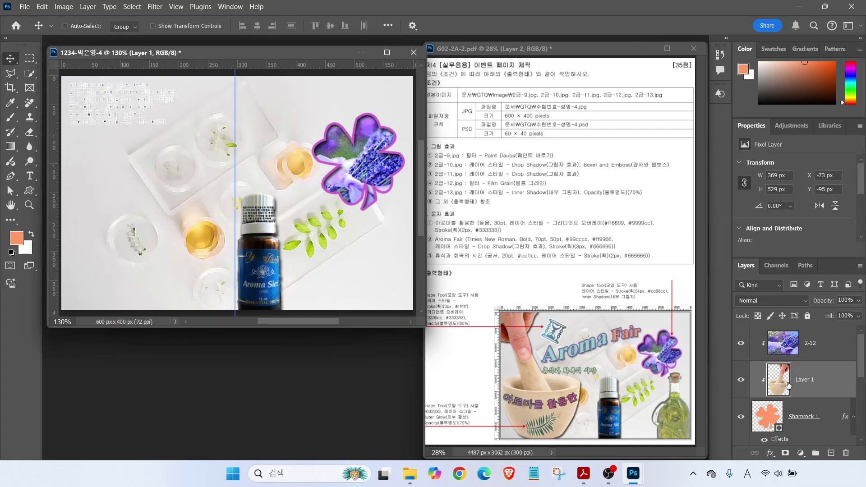
# Move Layer 1 above the 2-12 layer and release it from the clipping mask
pyautogui.moveTo(745, 361); pyautogui.dragTo(818, 395)
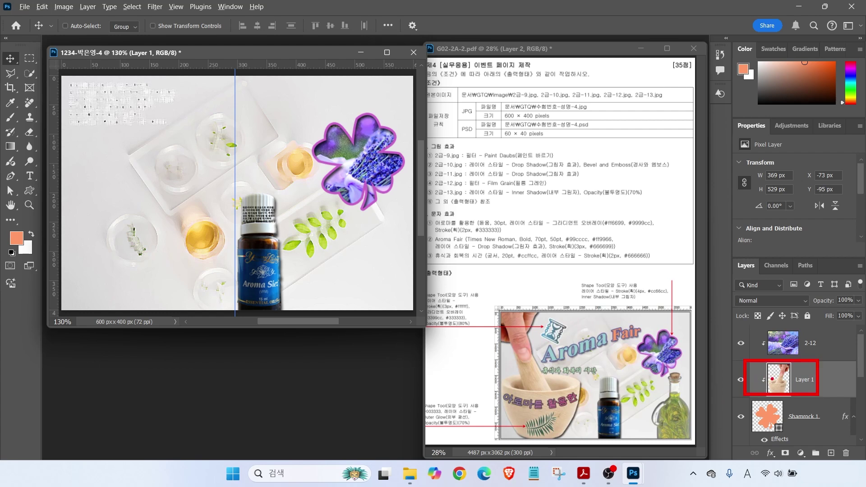
pyautogui.moveTo(796, 381); pyautogui.dragTo(796, 333)
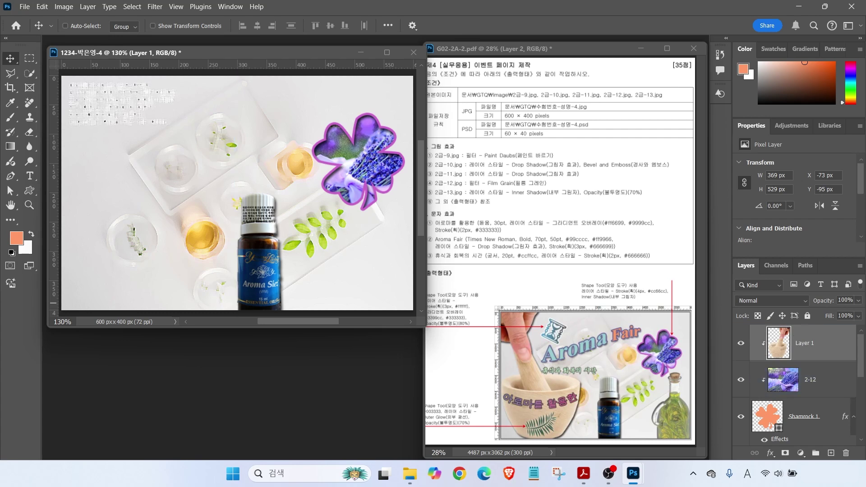
pyautogui.click(822, 339)
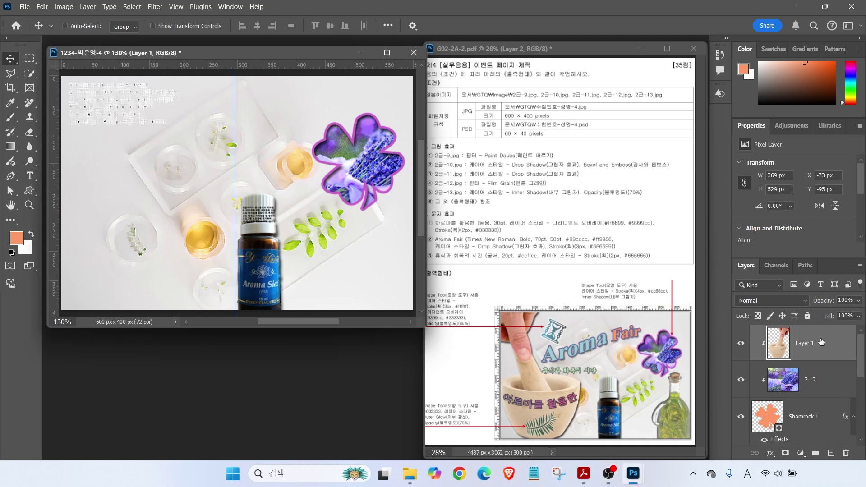
pyautogui.rightClick(822, 342)
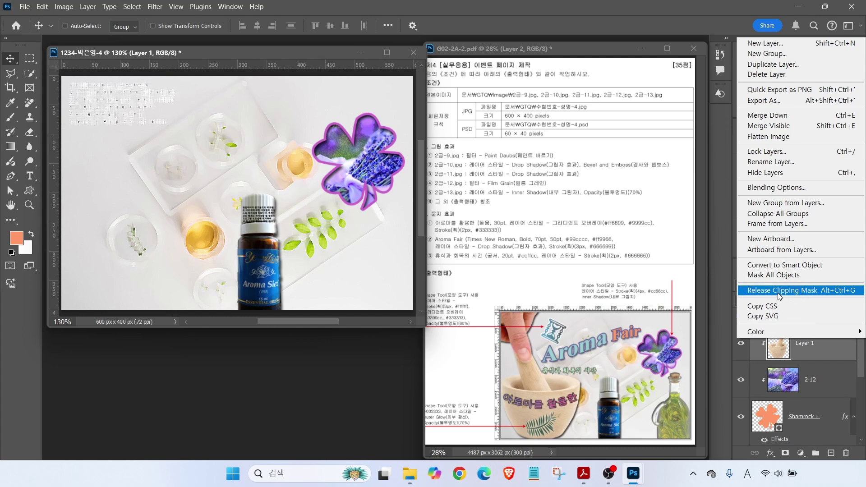
pyautogui.click(778, 293)
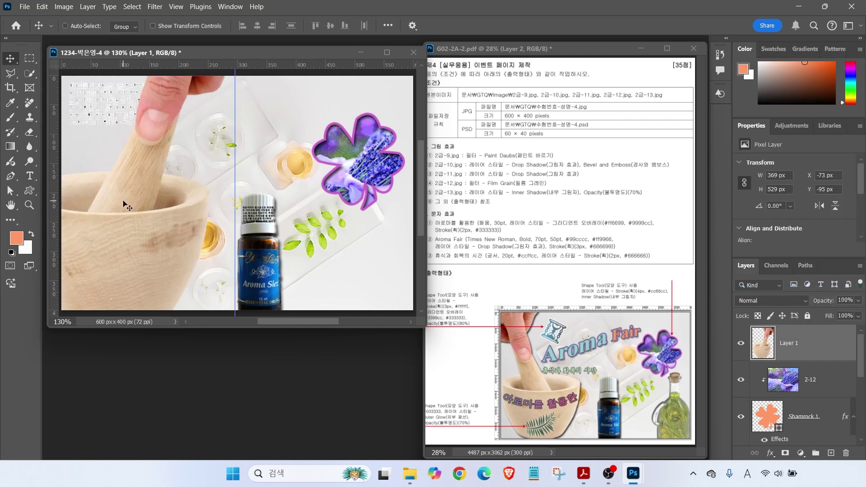
# Scale the mortar to about 76%, flip it horizontally, and place it at the left edge
pyautogui.moveTo(135, 188); pyautogui.dragTo(178, 234)
pyautogui.hotkey('ctrl', 't')
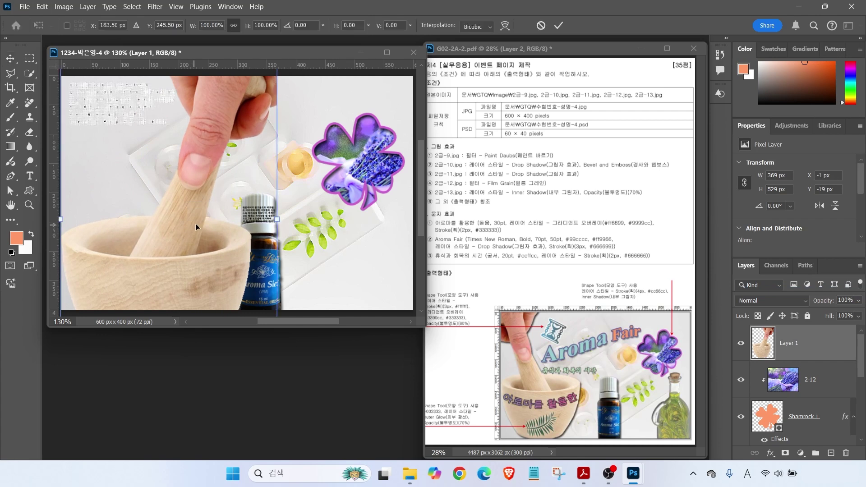
pyautogui.moveTo(271, 218); pyautogui.dragTo(225, 212)
pyautogui.moveTo(171, 231); pyautogui.dragTo(181, 203)
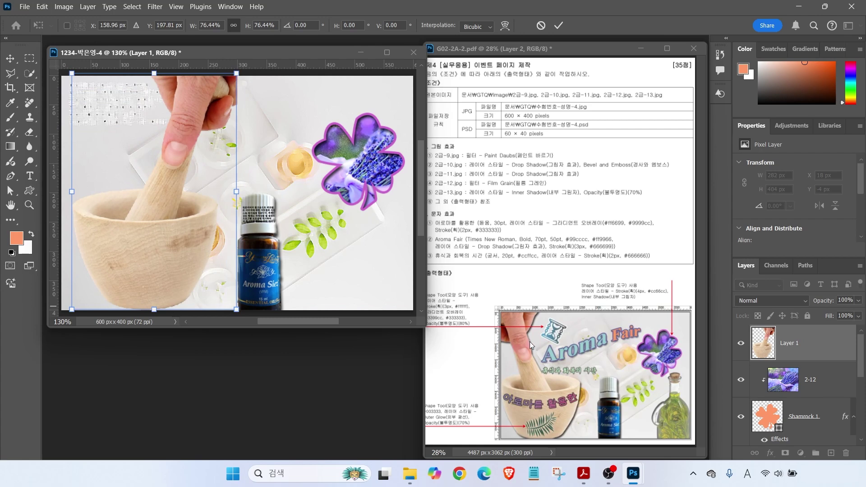
pyautogui.rightClick(161, 193)
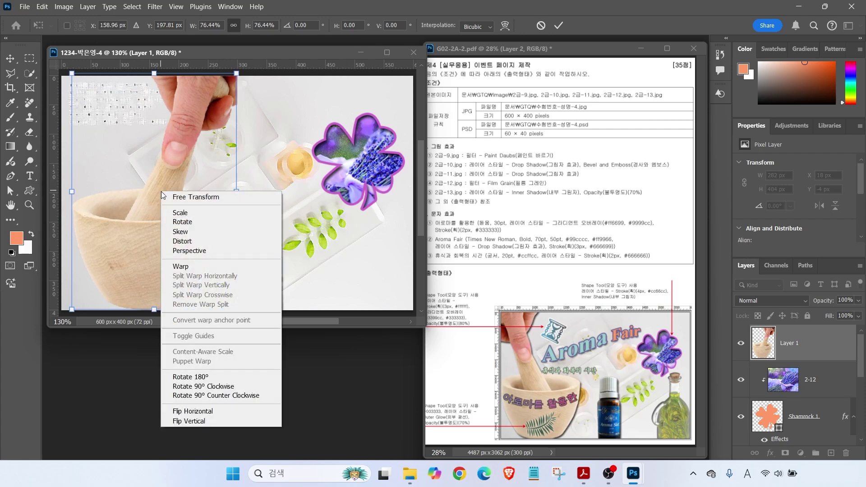
pyautogui.click(188, 411)
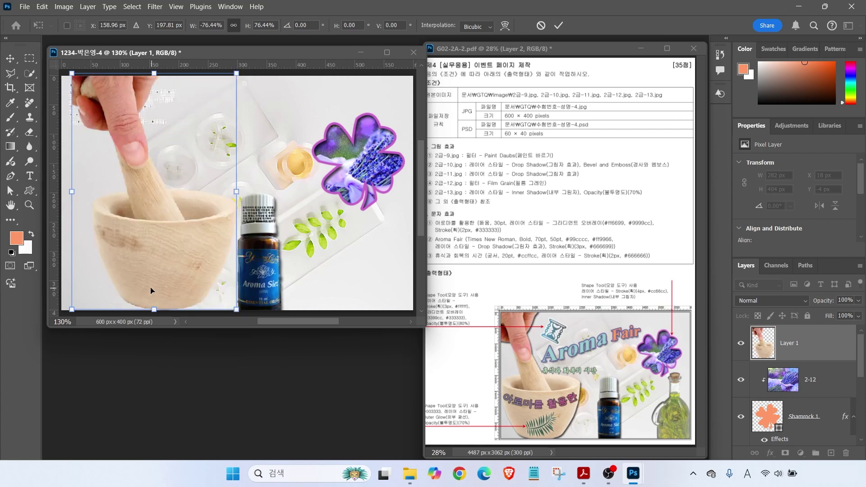
pyautogui.moveTo(137, 262); pyautogui.dragTo(116, 266)
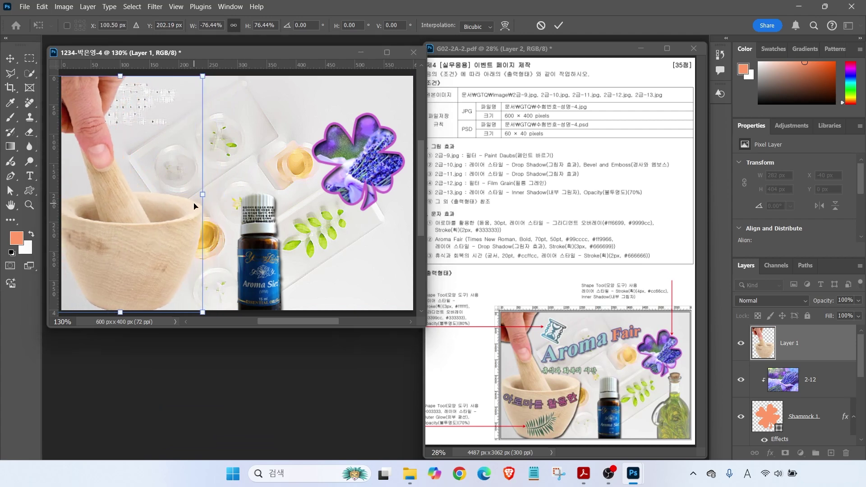
pyautogui.press('Return')
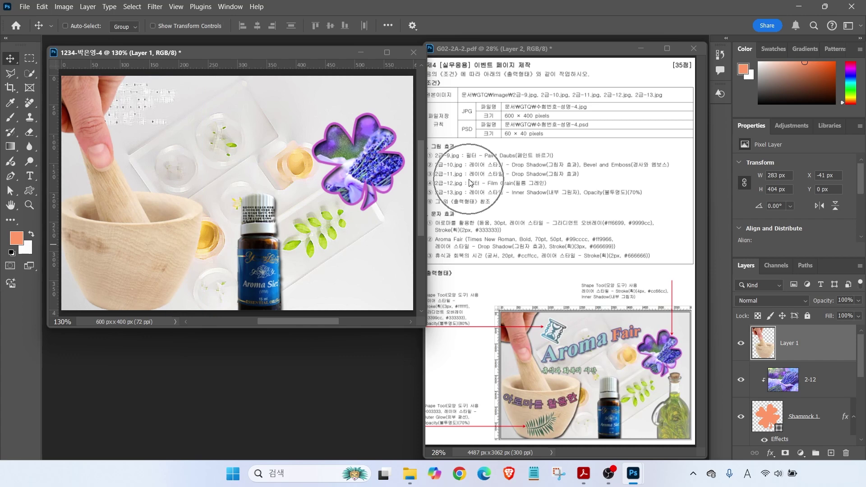
# Add a Drop Shadow effect to Layer 1
pyautogui.click(772, 406)
pyautogui.click(771, 452)
pyautogui.click(794, 445)
# Confirm the drop shadow, open 2급-13.jpg, and drag the selected oil bottle into the composite
pyautogui.press('Return')
pyautogui.hotkey('ctrl', 'o')
pyautogui.doubleClick(164, 278)
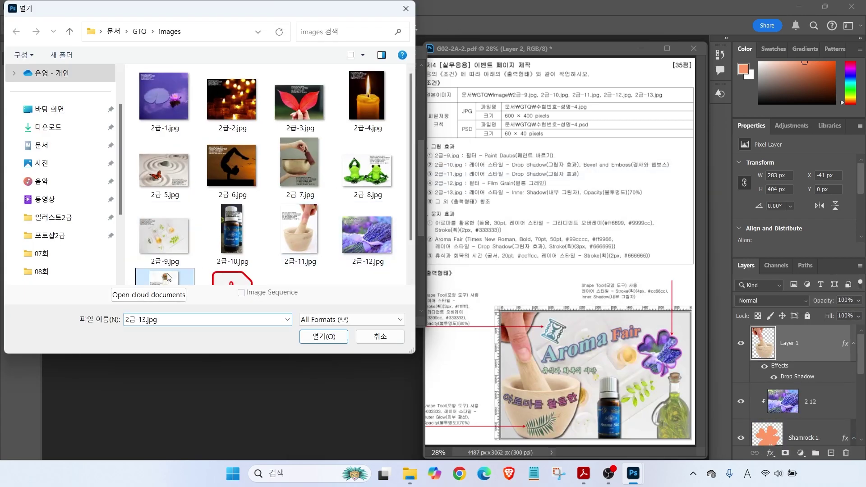
pyautogui.moveTo(89, 65); pyautogui.dragTo(183, 107)
pyautogui.click(30, 73)
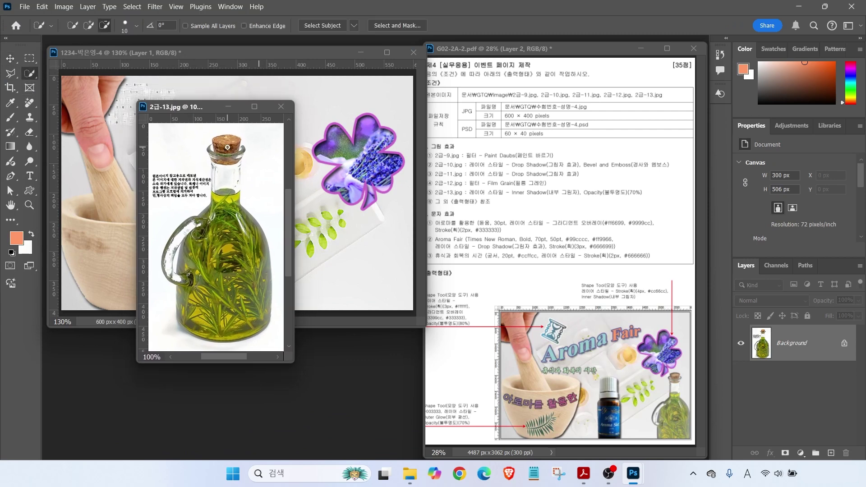
pyautogui.click(89, 25)
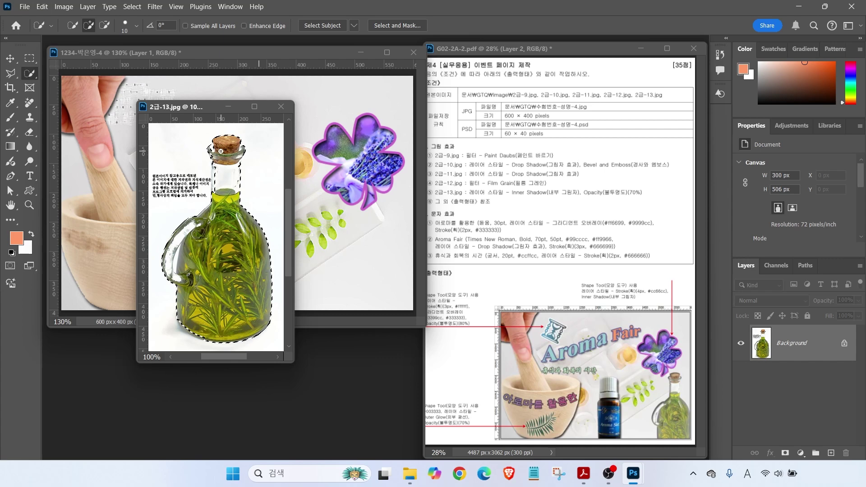
pyautogui.press('v')
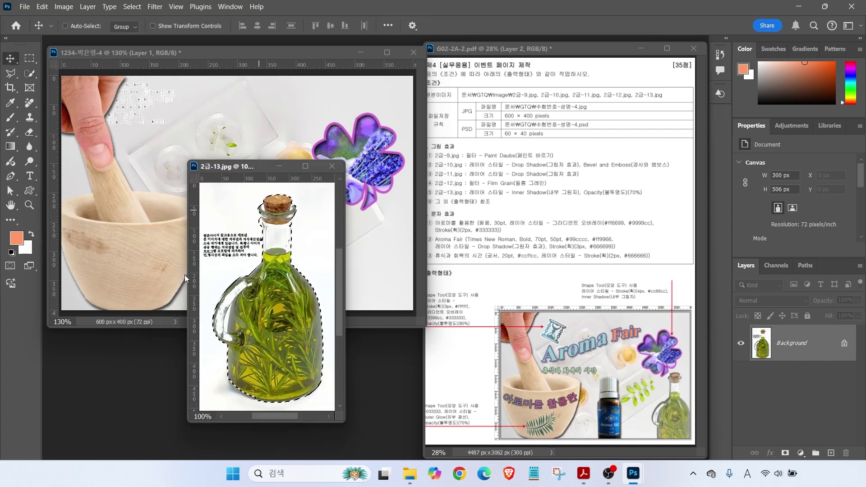
pyautogui.moveTo(185, 275); pyautogui.dragTo(111, 303)
# Rename the bottle layer 2-13 and shrink it to 128×240 px at the bottom right
pyautogui.doubleClick(786, 344)
pyautogui.write('2-13')
pyautogui.press('Return')
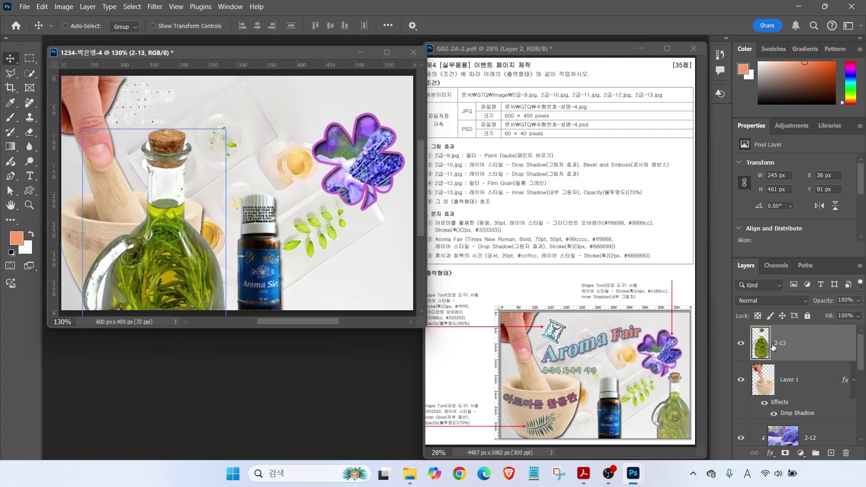
pyautogui.hotkey('ctrl', 't')
pyautogui.moveTo(226, 129); pyautogui.dragTo(169, 237)
pyautogui.moveTo(138, 288); pyautogui.dragTo(392, 227)
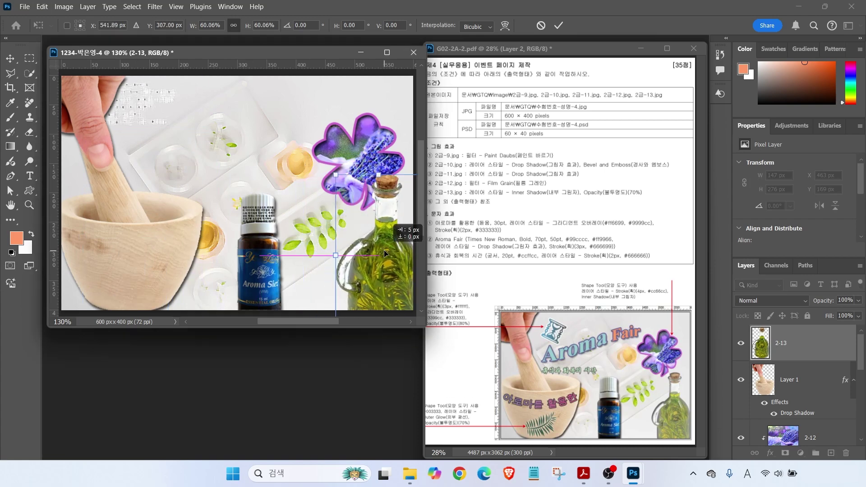
pyautogui.moveTo(337, 175); pyautogui.dragTo(348, 198)
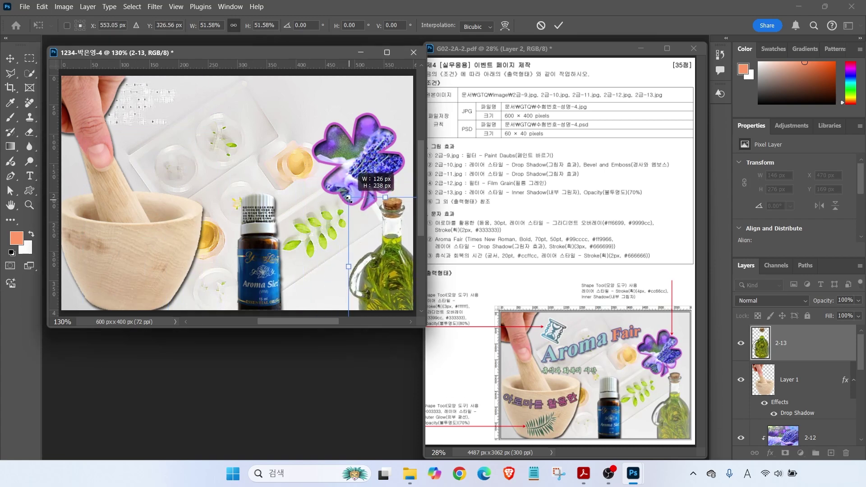
pyautogui.press('Return')
pyautogui.press('ctrl')
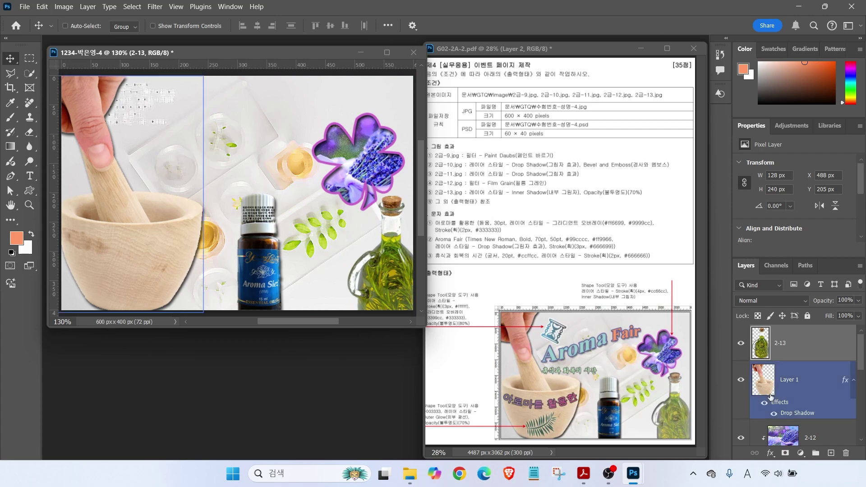
# Add an Inner Shadow effect to the 2-13 bottle layer
pyautogui.click(770, 453)
pyautogui.click(785, 383)
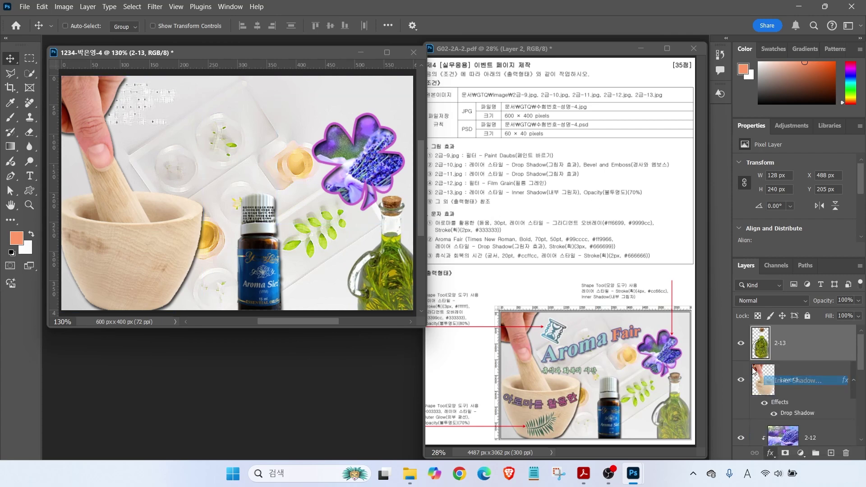
pyautogui.click(666, 187)
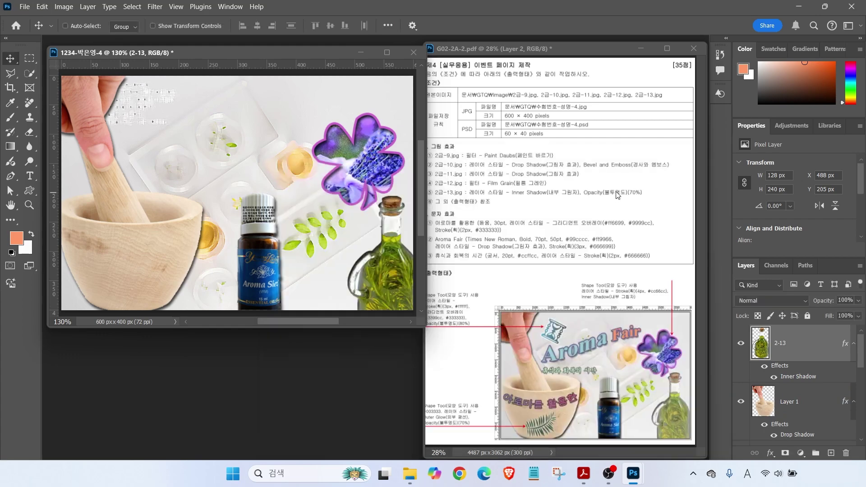
# Set the bottle layer's opacity to 70%
pyautogui.moveTo(577, 197)
pyautogui.mouseDown()
pyautogui.moveTo(655, 197)
pyautogui.moveTo(564, 197)
pyautogui.mouseUp()
pyautogui.moveTo(731, 255); pyautogui.dragTo(864, 339)
pyautogui.moveTo(805, 300); pyautogui.dragTo(865, 308)
pyautogui.moveTo(821, 266); pyautogui.dragTo(841, 295)
pyautogui.press('Escape')
pyautogui.write('70')
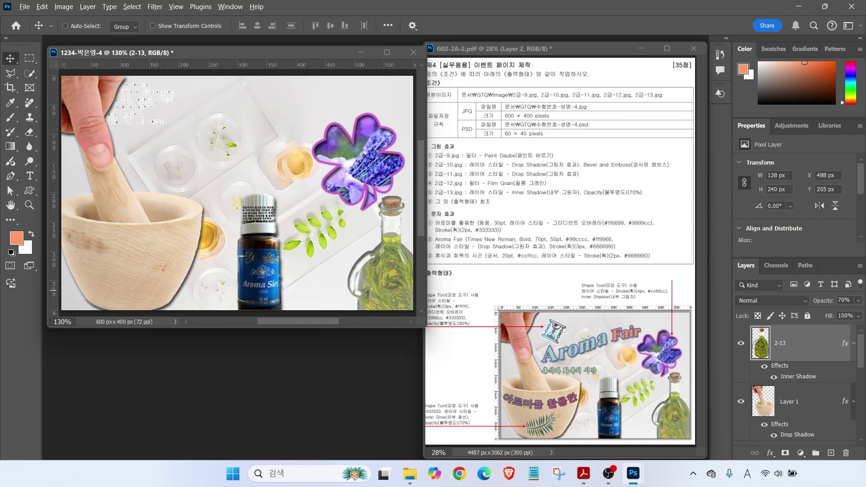
pyautogui.press('Escape')
pyautogui.click(29, 191)
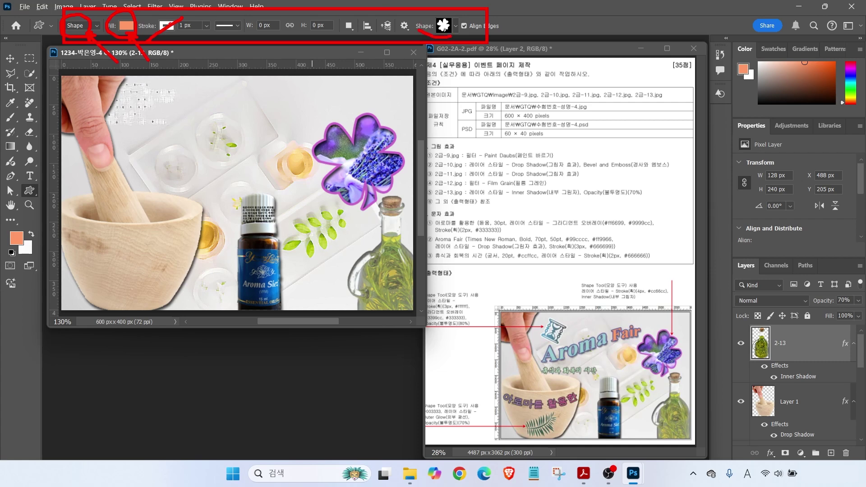
# Draw a small Hourglass custom shape near the top-left of the composite
pyautogui.click(455, 26)
pyautogui.moveTo(543, 257)
pyautogui.mouseDown()
pyautogui.moveTo(546, 357)
pyautogui.moveTo(547, 241)
pyautogui.mouseUp()
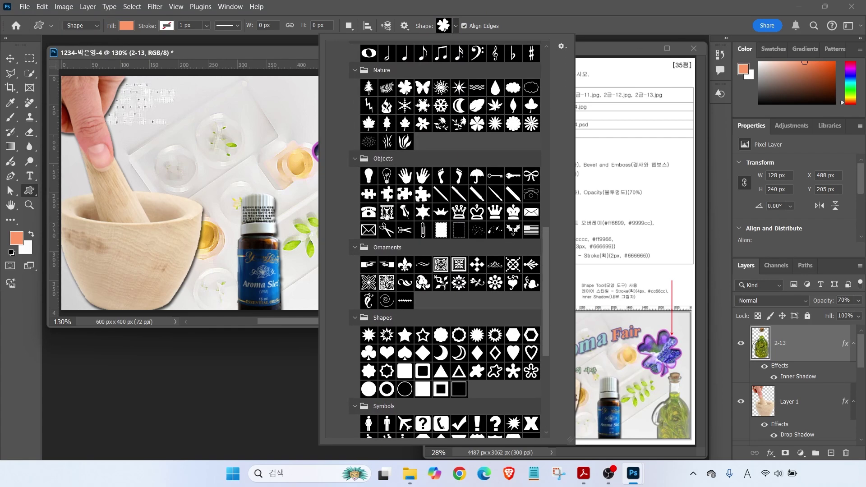
pyautogui.doubleClick(385, 213)
pyautogui.moveTo(135, 98); pyautogui.dragTo(178, 136)
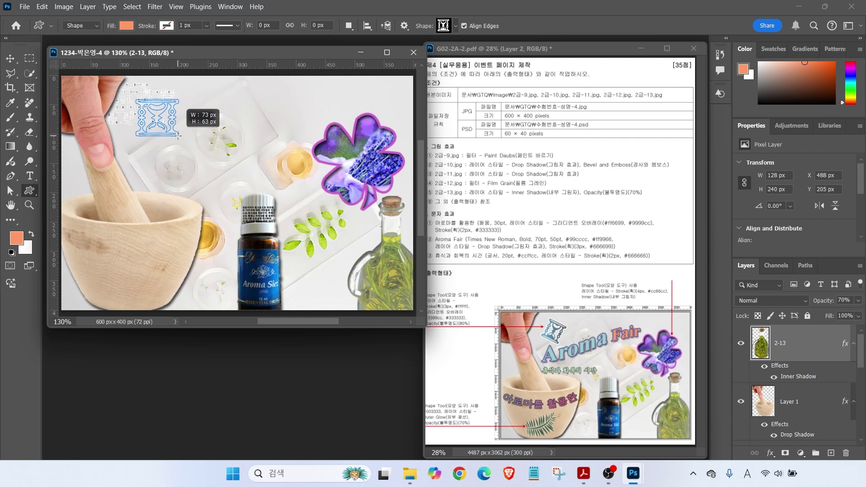
pyautogui.moveTo(178, 135); pyautogui.dragTo(170, 134)
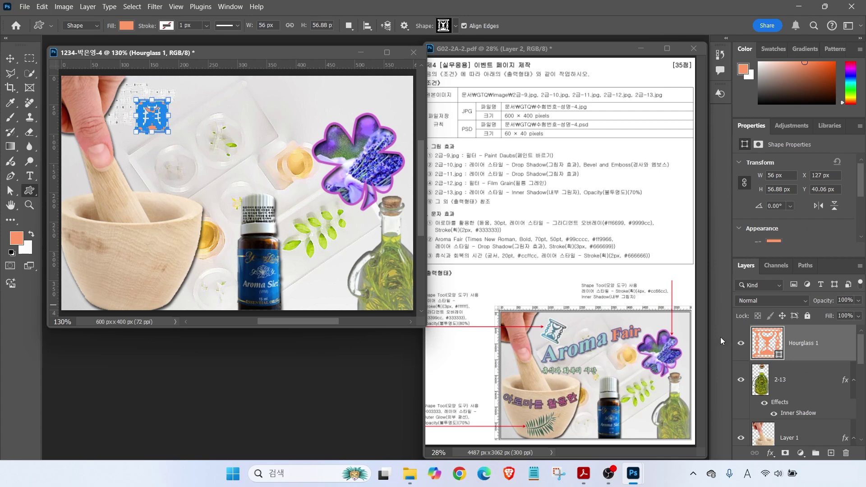
# Rotate the hourglass about 27° with Free Transform
pyautogui.hotkey('ctrl', 't')
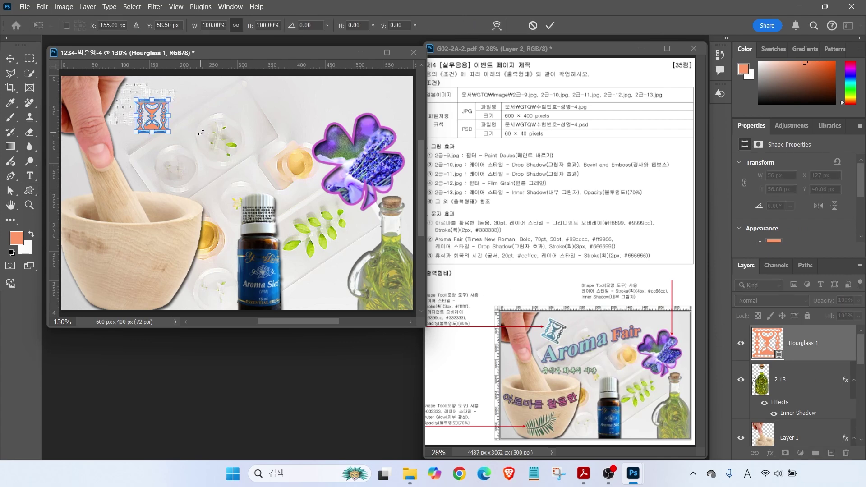
pyautogui.moveTo(179, 135); pyautogui.dragTo(171, 154)
pyautogui.press('Return')
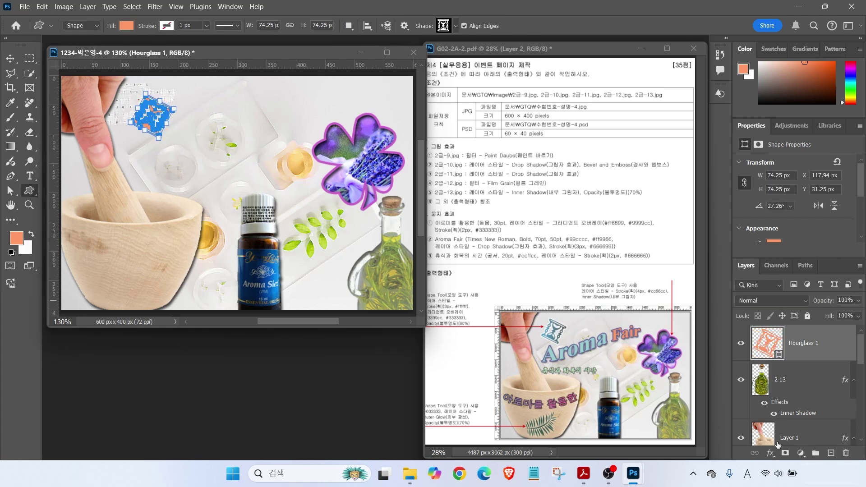
pyautogui.click(770, 454)
# Apply a horizontal Gradient Overlay from #3399cc to #333333 on the hourglass
pyautogui.click(788, 418)
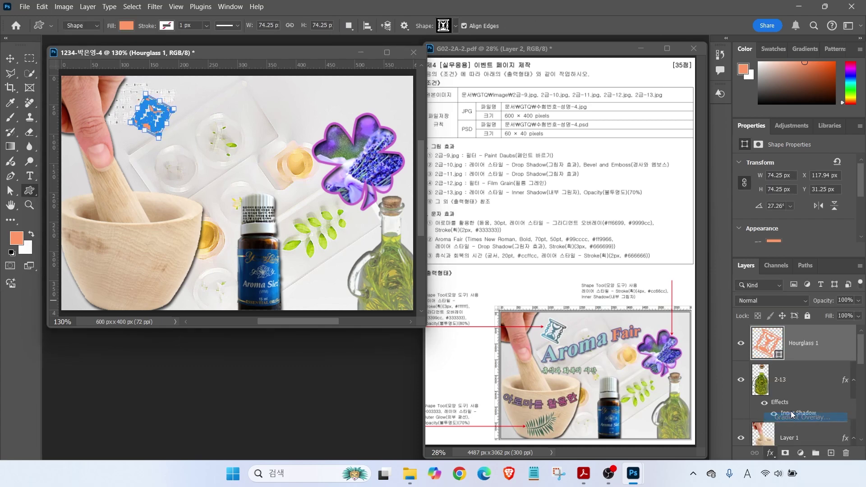
pyautogui.click(497, 248)
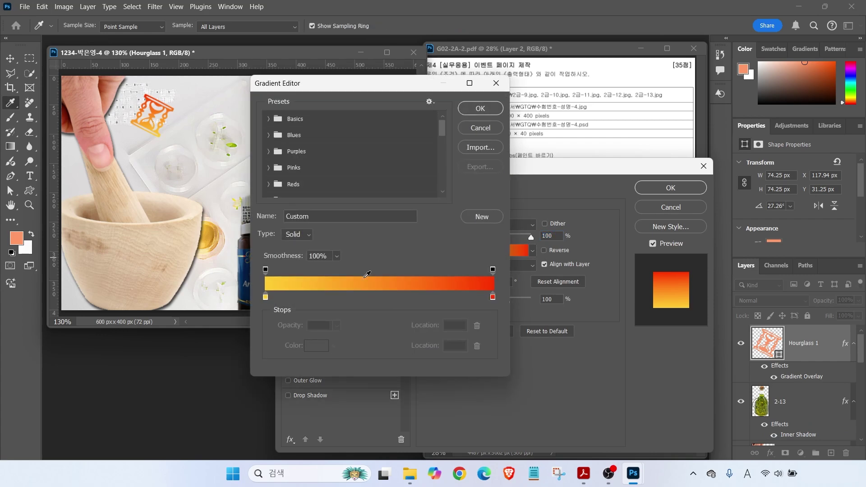
pyautogui.doubleClick(265, 298)
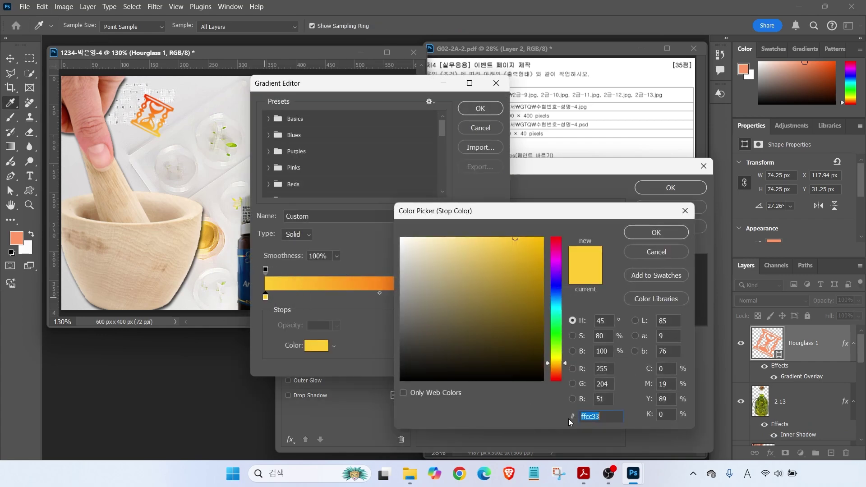
pyautogui.write('39c')
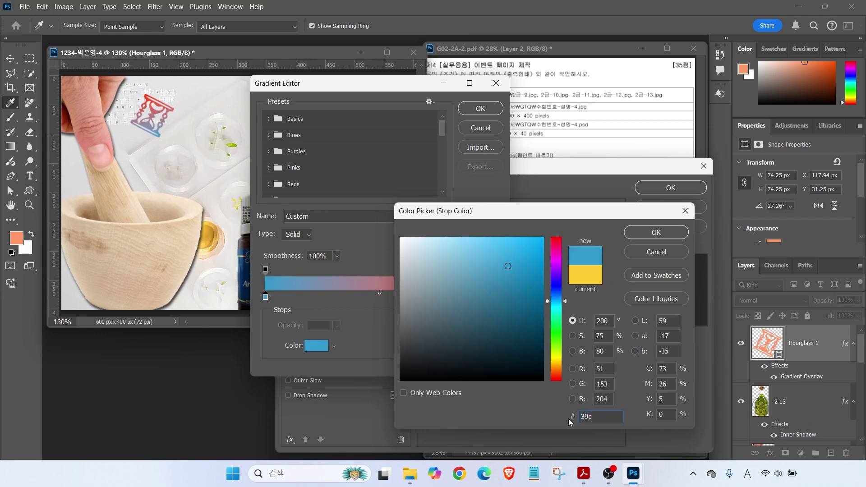
pyautogui.press('Return')
pyautogui.doubleClick(493, 297)
pyautogui.write('333')
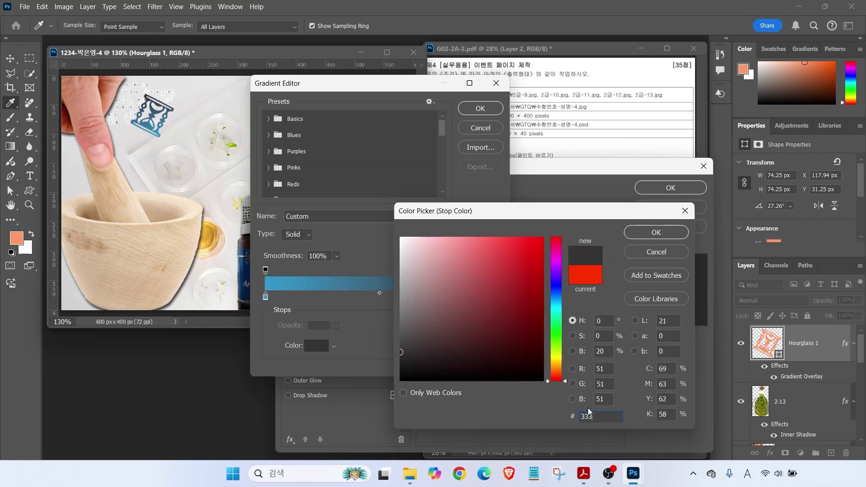
pyautogui.press('Return')
pyautogui.click(478, 110)
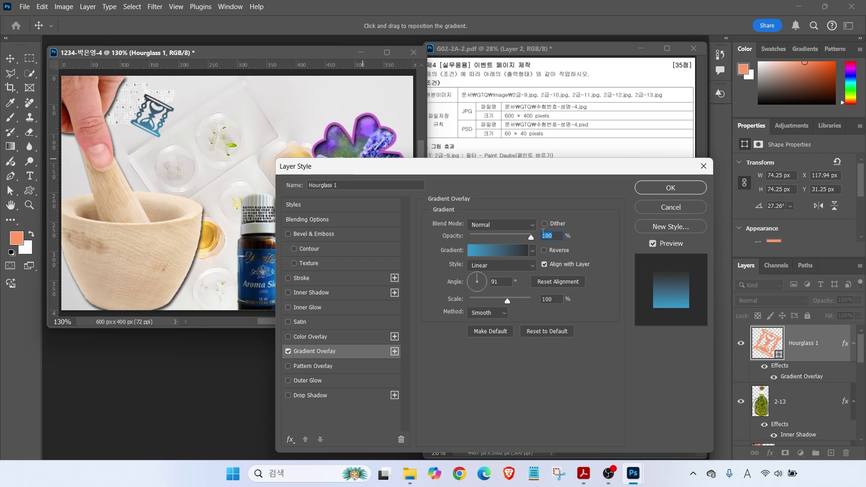
pyautogui.click(489, 283)
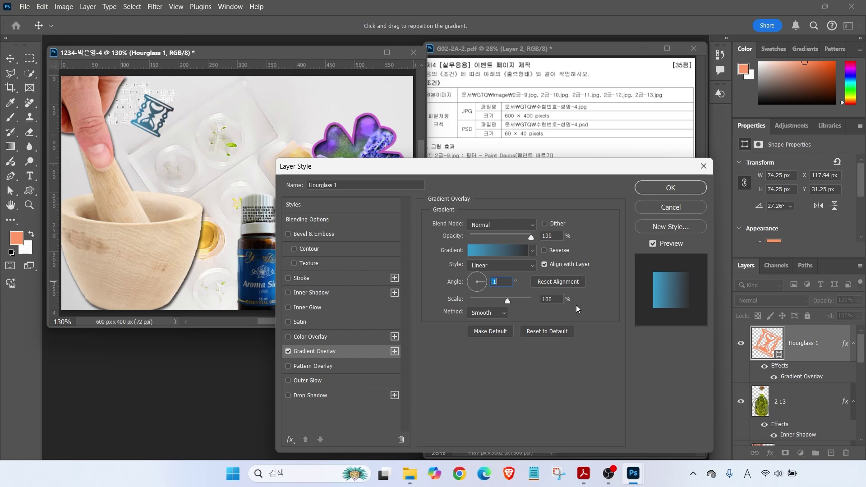
# Add a 3 px white (#ffffff) Stroke to the hourglass
pyautogui.click(304, 282)
pyautogui.doubleClick(542, 224)
pyautogui.write('3')
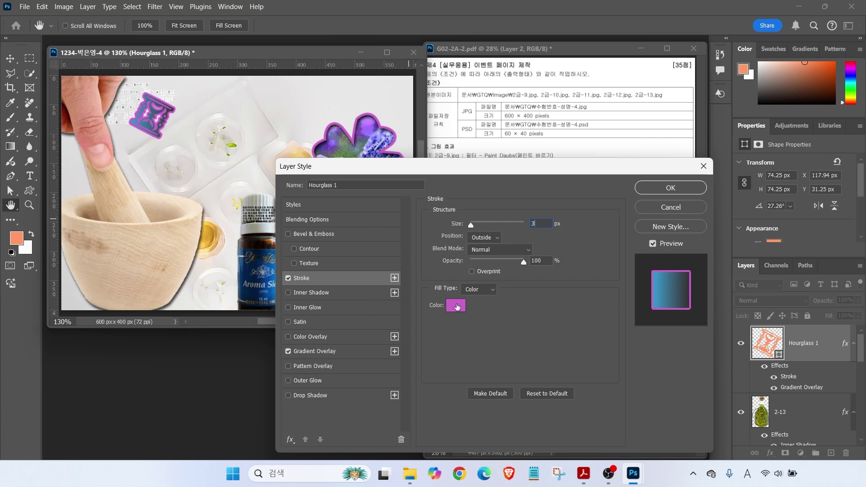
pyautogui.click(456, 307)
pyautogui.write('ffffff')
pyautogui.press('Return')
pyautogui.press('Return')
# Lower the hourglass layer's opacity to 80%
pyautogui.hotkey('alt', '2')
pyautogui.moveTo(437, 328); pyautogui.dragTo(475, 330)
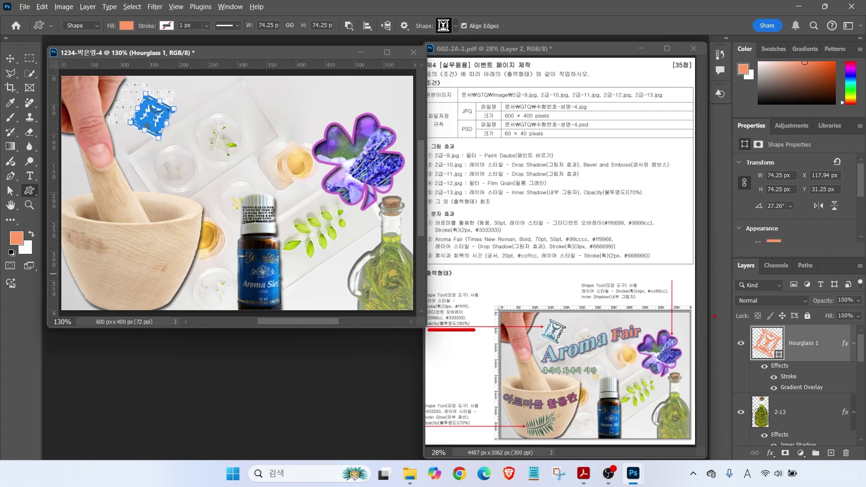
pyautogui.click(845, 300)
pyautogui.write('80')
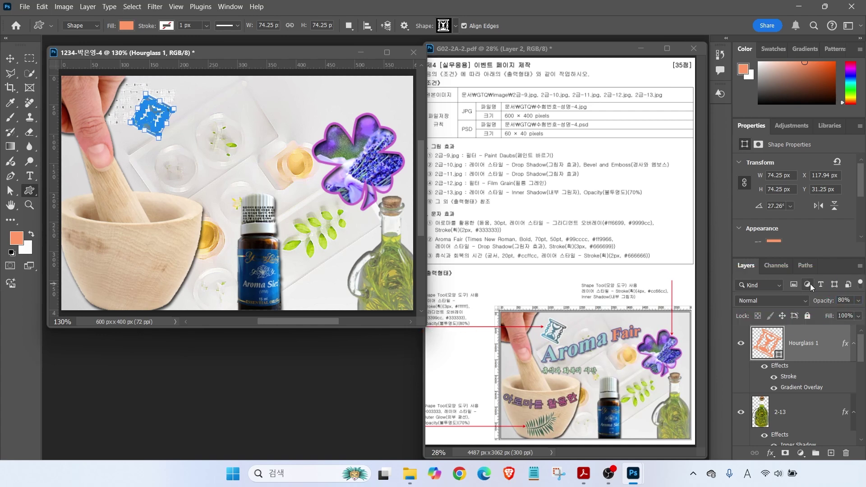
pyautogui.click(448, 27)
pyautogui.doubleClick(387, 87)
# Draw a Fern shape on the mortar at lower left with dark teal #033 fill
pyautogui.moveTo(96, 242); pyautogui.dragTo(157, 291)
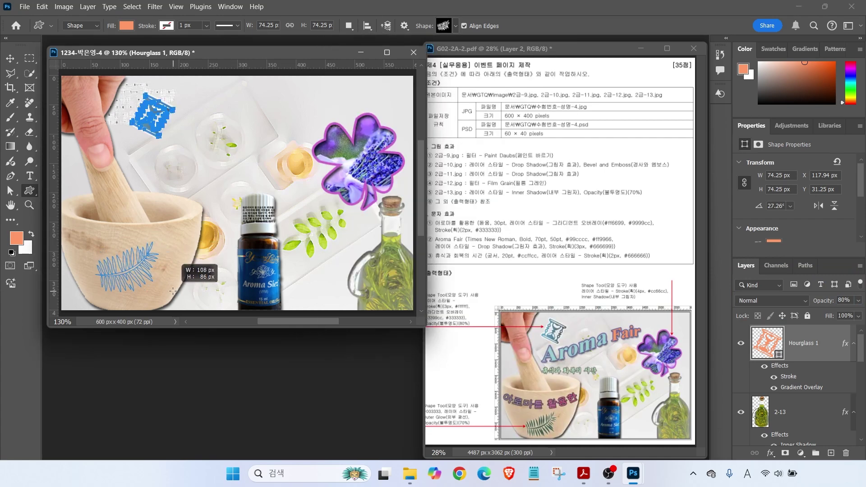
pyautogui.doubleClick(765, 347)
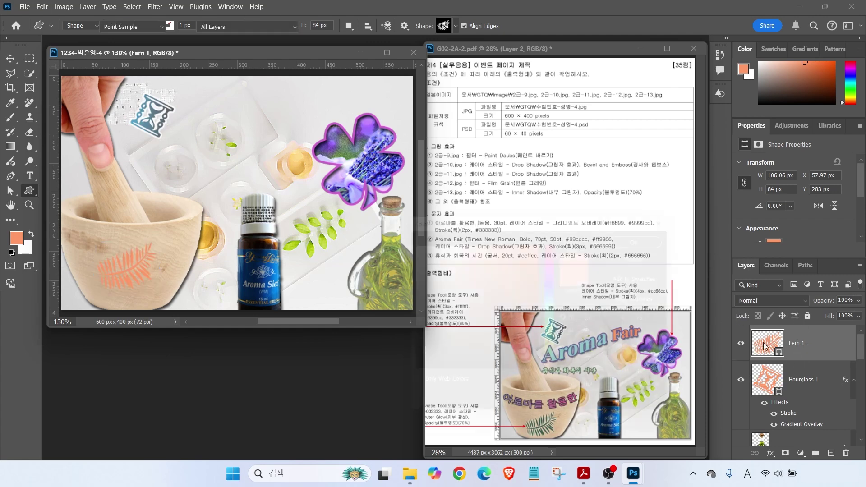
pyautogui.write('033')
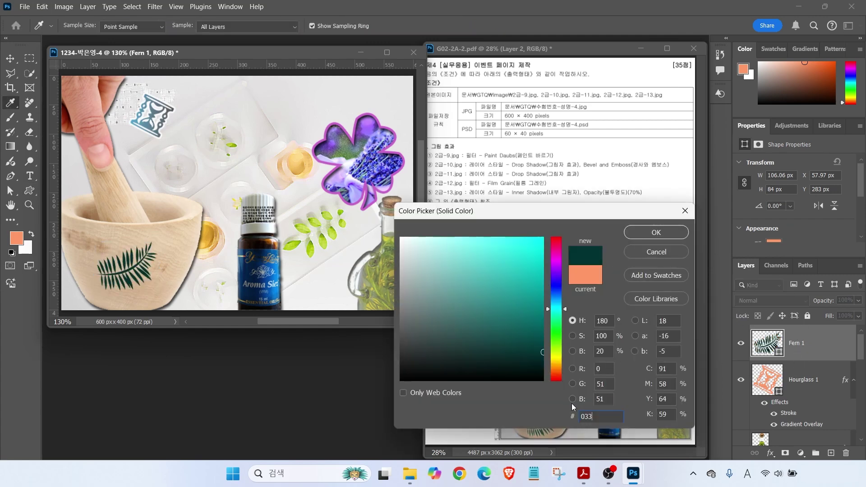
pyautogui.press('Return')
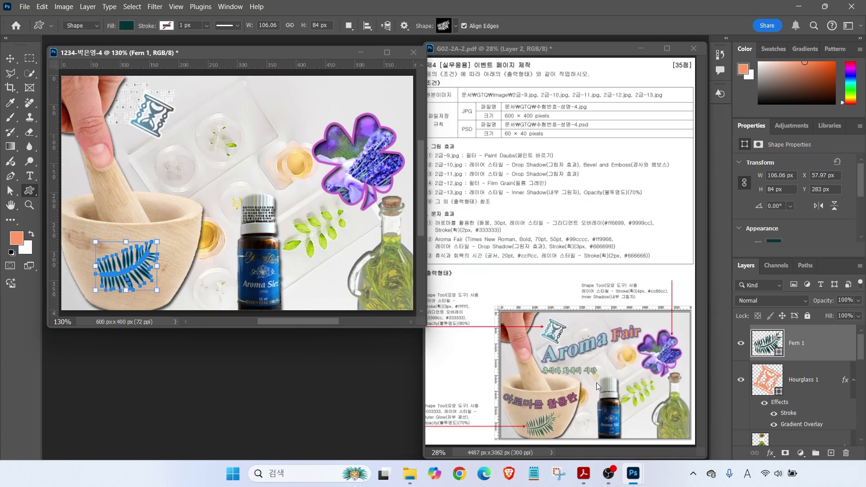
# Give the fern an Outer Glow, 70% opacity, and nudge it slightly down-right
pyautogui.click(770, 454)
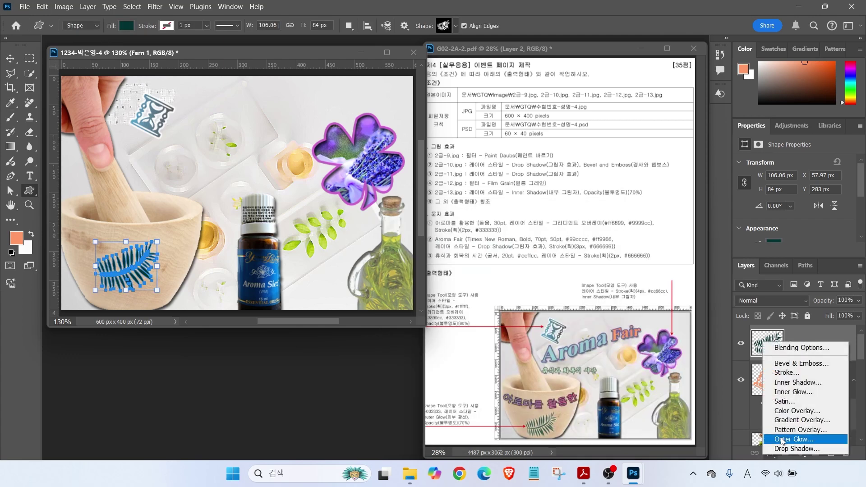
pyautogui.click(796, 439)
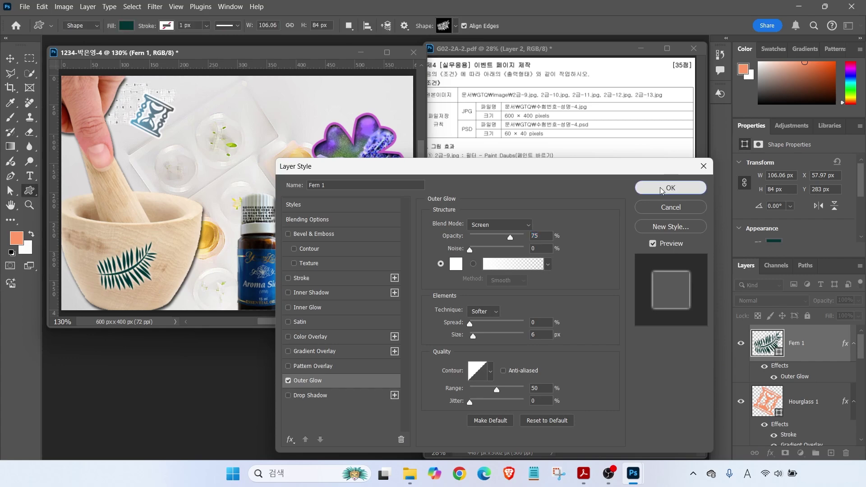
pyautogui.click(661, 189)
pyautogui.click(844, 300)
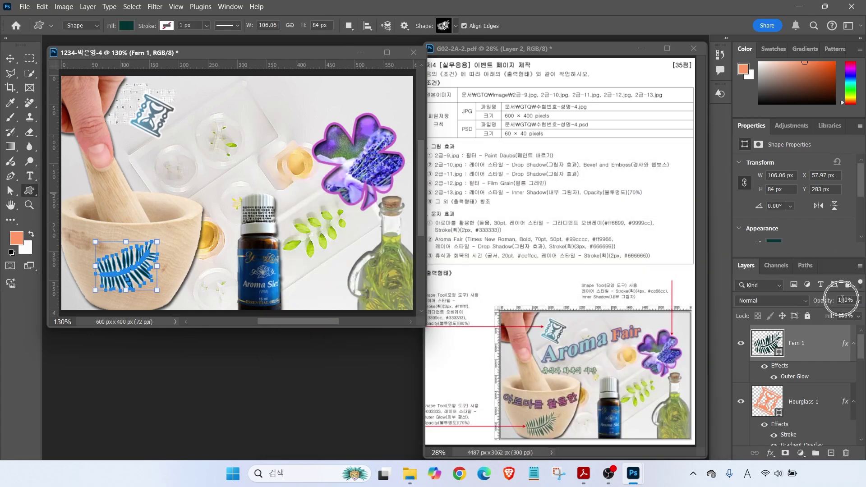
pyautogui.write('70')
pyautogui.press('Return')
pyautogui.press('v')
pyautogui.moveTo(126, 279); pyautogui.dragTo(130, 295)
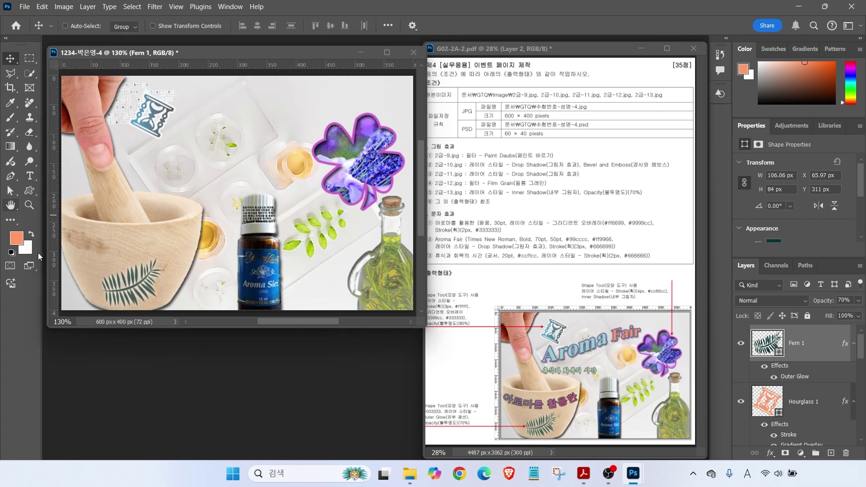
# Type '아로마를 활용한' above the mortar in 돋움 at 30 pt
pyautogui.click(31, 176)
pyautogui.click(145, 172)
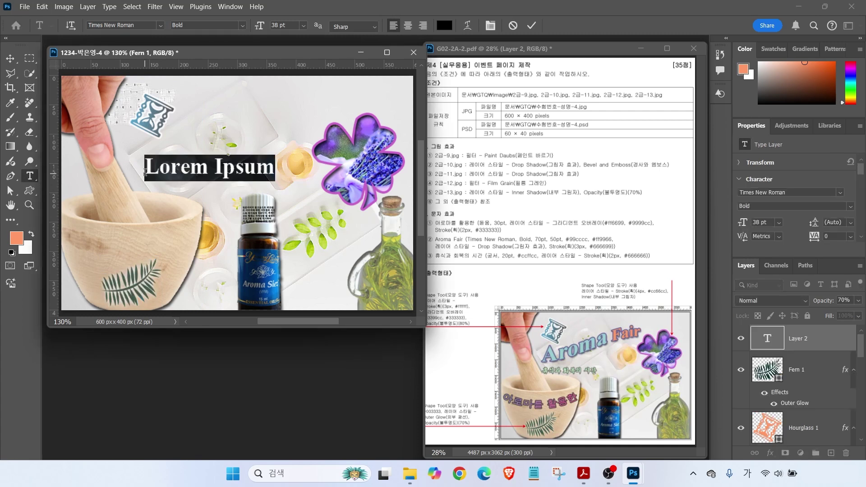
pyautogui.write('아로마를 활용한')
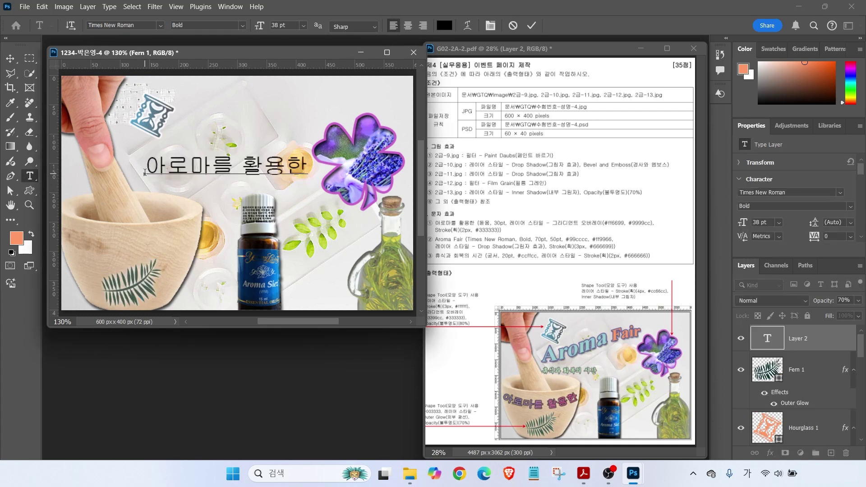
pyautogui.hotkey('ctrl', 'Return')
pyautogui.click(160, 27)
pyautogui.click(215, 144)
pyautogui.moveTo(290, 26); pyautogui.dragTo(185, 21)
pyautogui.write('30')
pyautogui.press('Return')
# Give the Korean text a Gradient Overlay from #ff3399 to #9999cc
pyautogui.click(771, 453)
pyautogui.click(788, 423)
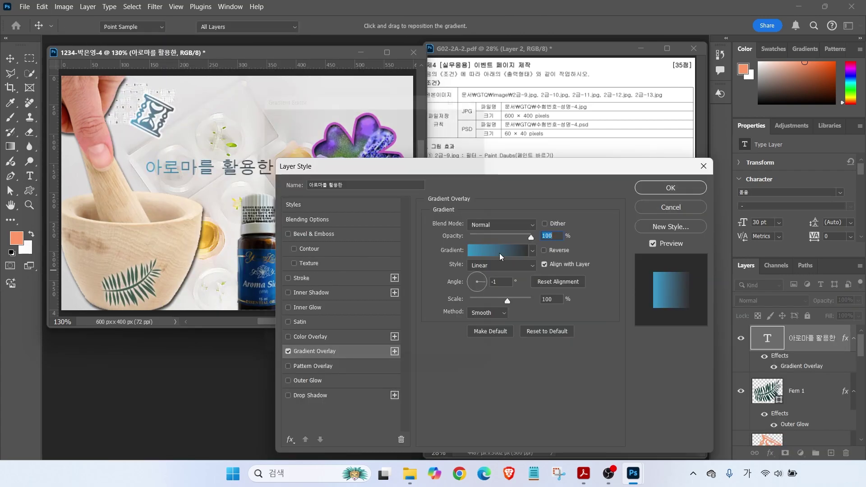
pyautogui.click(499, 253)
pyautogui.doubleClick(265, 297)
pyautogui.press('BackSpace')
pyautogui.write('ff3399')
pyautogui.press('Return')
pyautogui.doubleClick(494, 296)
pyautogui.write('9999cc')
pyautogui.press('Return')
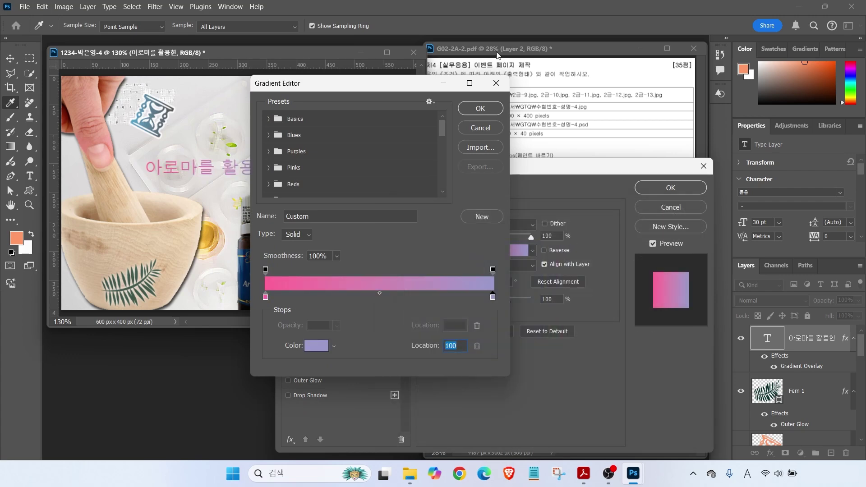
pyautogui.click(480, 111)
# Add a 2 px #333333 dark grey Stroke to the Korean text
pyautogui.click(305, 278)
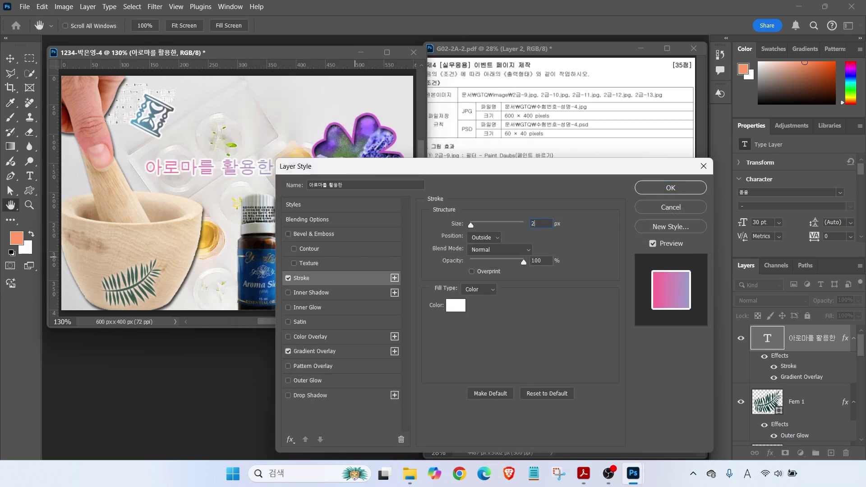
pyautogui.click(452, 306)
pyautogui.write('333')
pyautogui.press('Return')
pyautogui.press('Return')
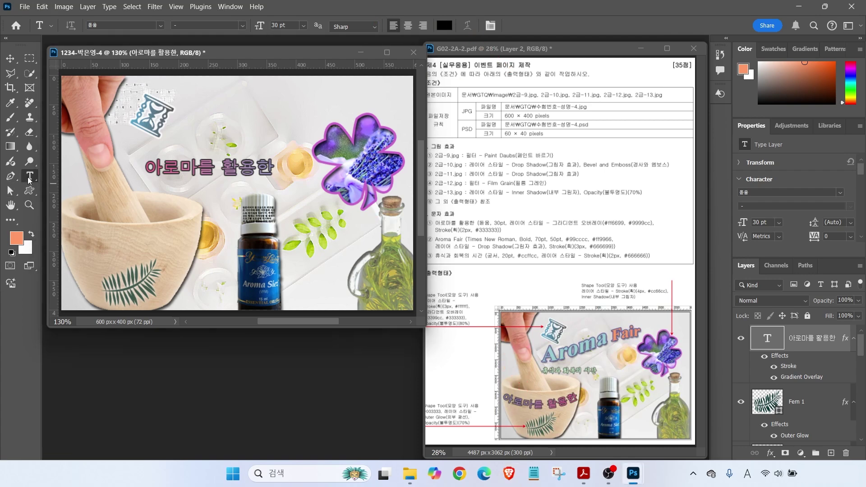
pyautogui.click(199, 170)
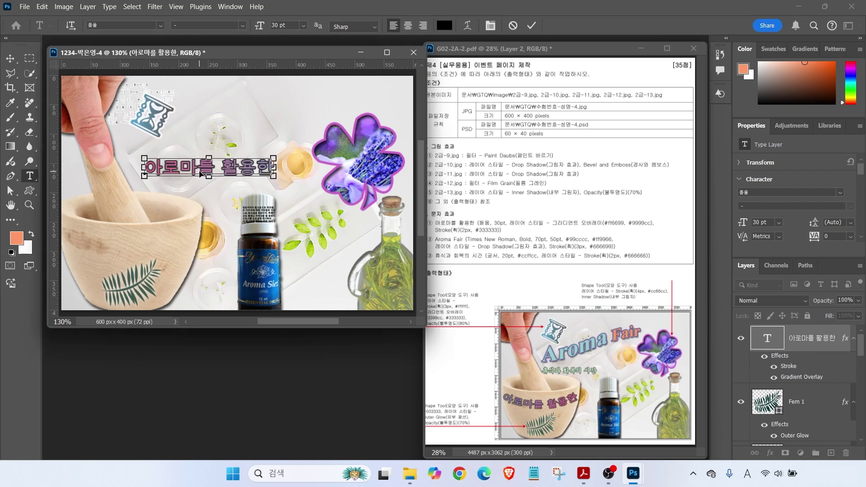
# Warp the Korean text with an Arc style at about −27% bend
pyautogui.click(468, 26)
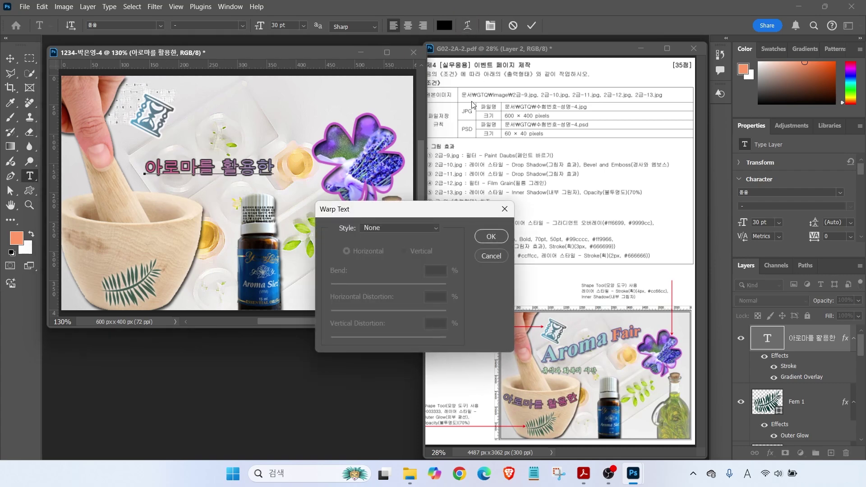
pyautogui.click(385, 229)
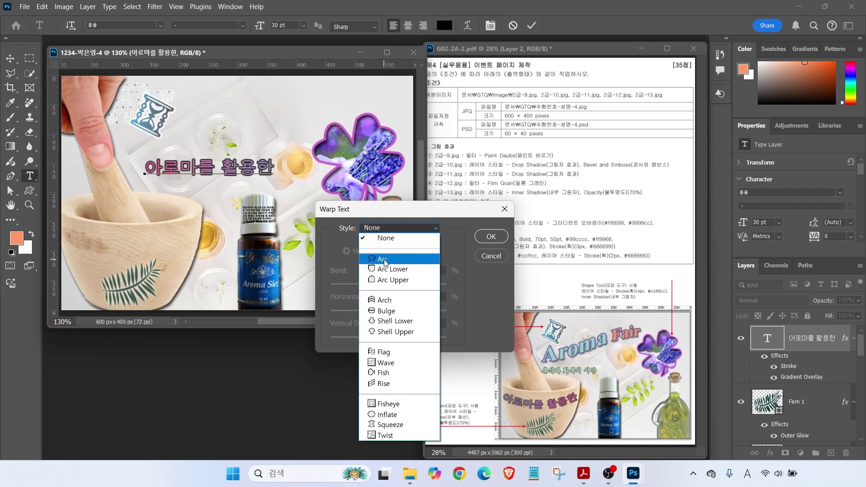
pyautogui.click(385, 260)
pyautogui.moveTo(419, 288); pyautogui.dragTo(373, 289)
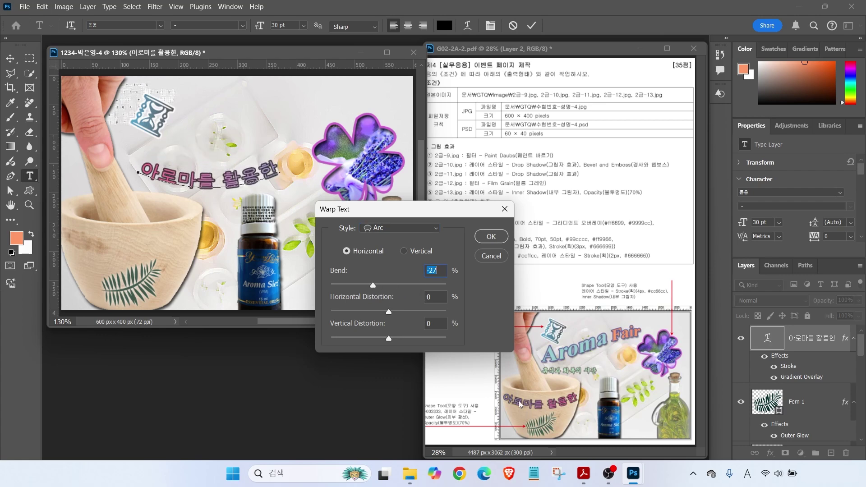
pyautogui.click(492, 237)
# Move the curved Korean text down-left onto the mortar
pyautogui.press('v')
pyautogui.moveTo(214, 183); pyautogui.dragTo(136, 247)
pyautogui.press('t')
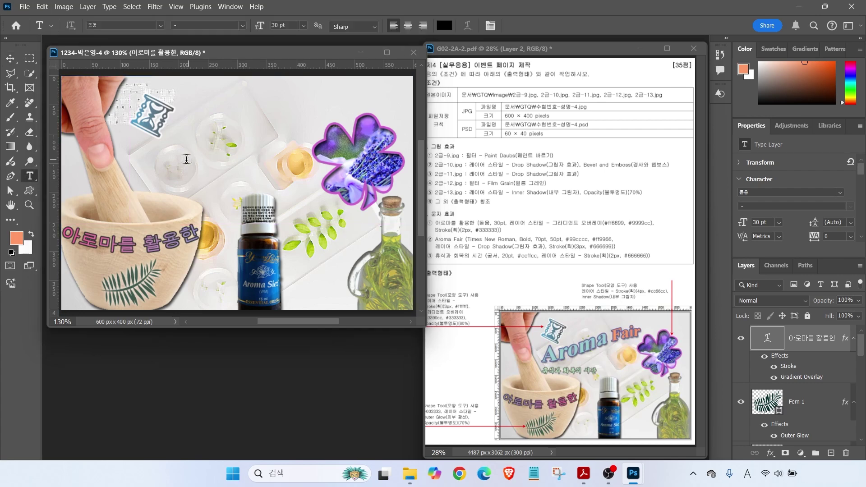
pyautogui.click(183, 162)
# Type the title 'Aroma Fair' and adjust its text box on the canvas
pyautogui.press('BackSpace')
pyautogui.write('Aroma Fair')
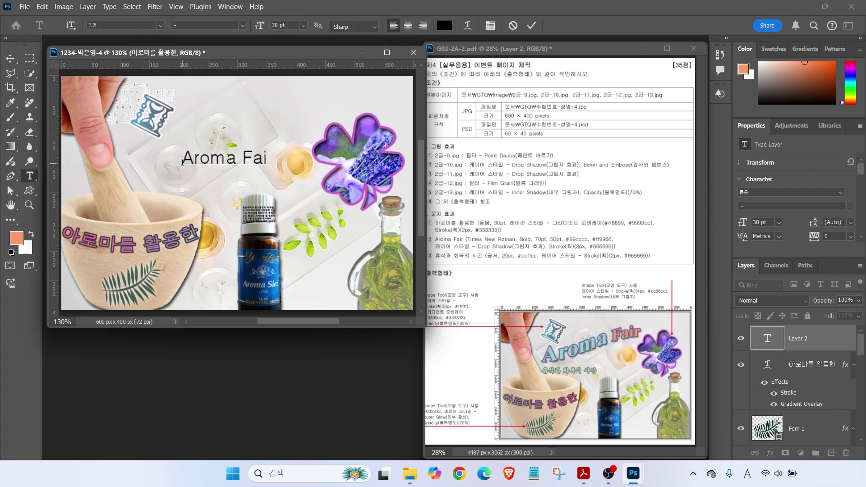
pyautogui.hotkey('ctrl', 'Return')
pyautogui.moveTo(536, 235); pyautogui.dragTo(525, 212)
pyautogui.moveTo(581, 236)
pyautogui.mouseDown()
pyautogui.moveTo(571, 214)
pyautogui.moveTo(607, 215)
pyautogui.mouseUp()
pyautogui.moveTo(548, 361); pyautogui.dragTo(599, 347)
pyautogui.press('Escape')
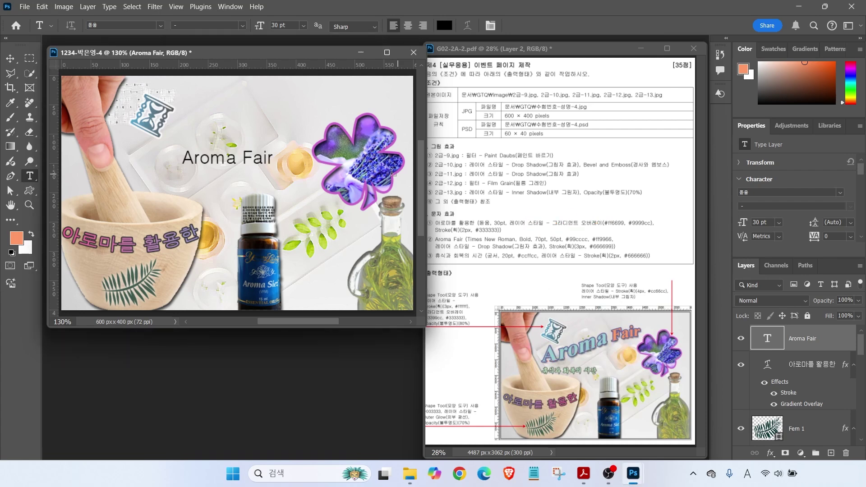
# Set the title to Times New Roman, 70 pt, light teal #99cccc
pyautogui.click(144, 25)
pyautogui.write('times')
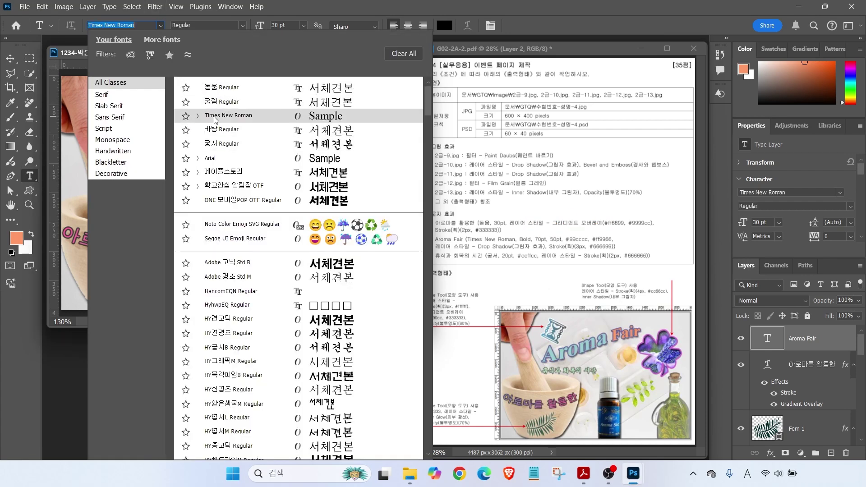
pyautogui.press('Tab')
pyautogui.write('70')
pyautogui.press('Return')
pyautogui.click(444, 26)
pyautogui.write('9cc')
pyautogui.press('Return')
# Make the word 'Fair' 50 pt in orange #ff9966
pyautogui.hotkey('ctrl', 'shift', 'Left')
pyautogui.doubleClick(275, 25)
pyautogui.write('50')
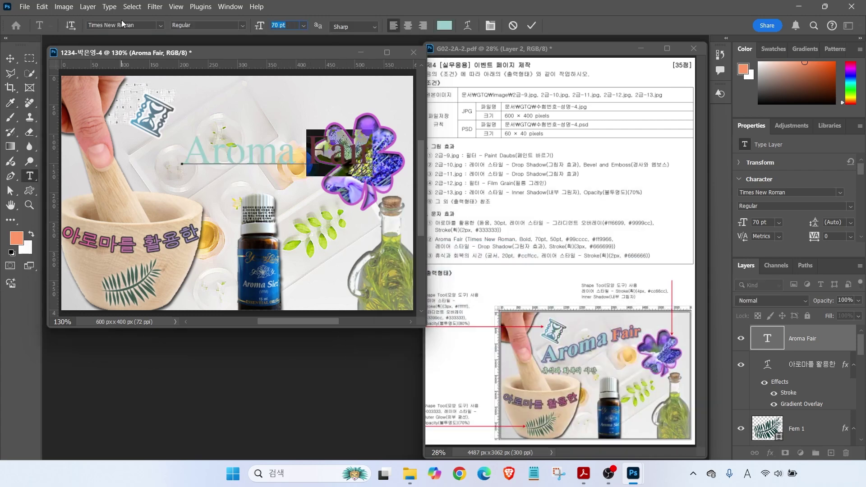
pyautogui.press('Return')
pyautogui.click(444, 25)
pyautogui.write('f96')
pyautogui.press('Return')
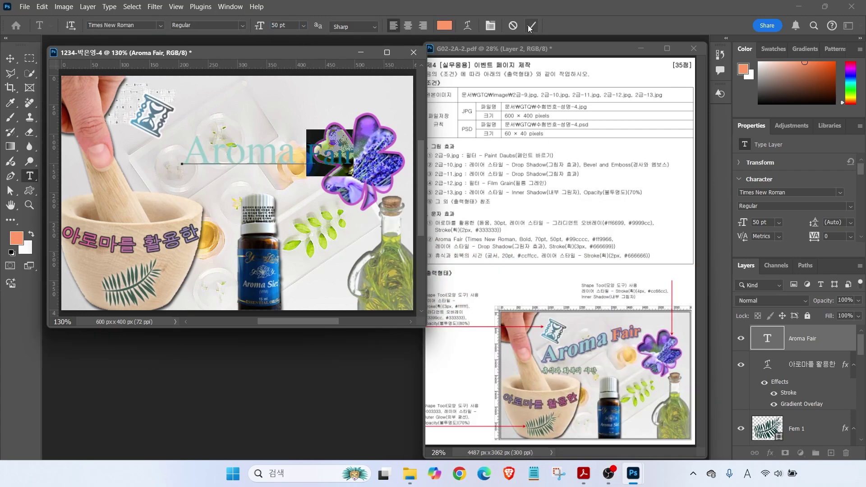
pyautogui.click(532, 25)
# Commit the title, shift it about 70 px left, and make it bold
pyautogui.click(10, 58)
pyautogui.moveTo(252, 161); pyautogui.dragTo(221, 161)
pyautogui.press('t')
pyautogui.click(242, 25)
pyautogui.click(199, 65)
pyautogui.click(770, 453)
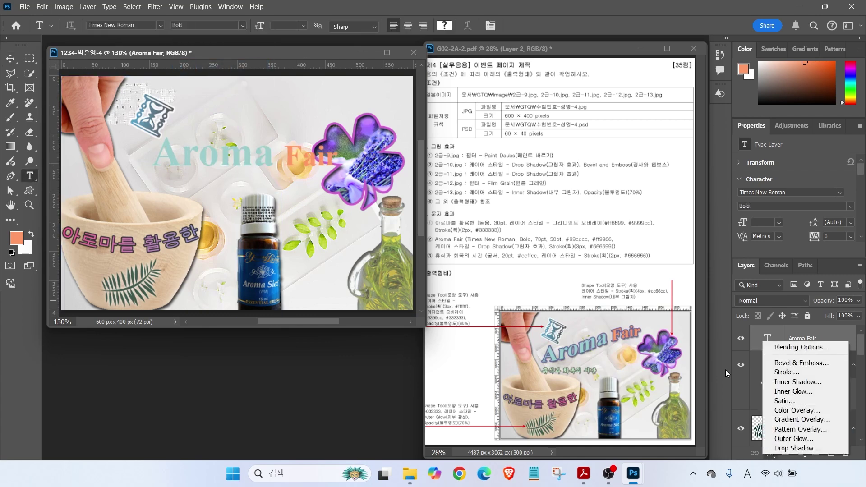
# Give Aroma Fair a drop shadow and a #666699 stroke outline
pyautogui.click(797, 448)
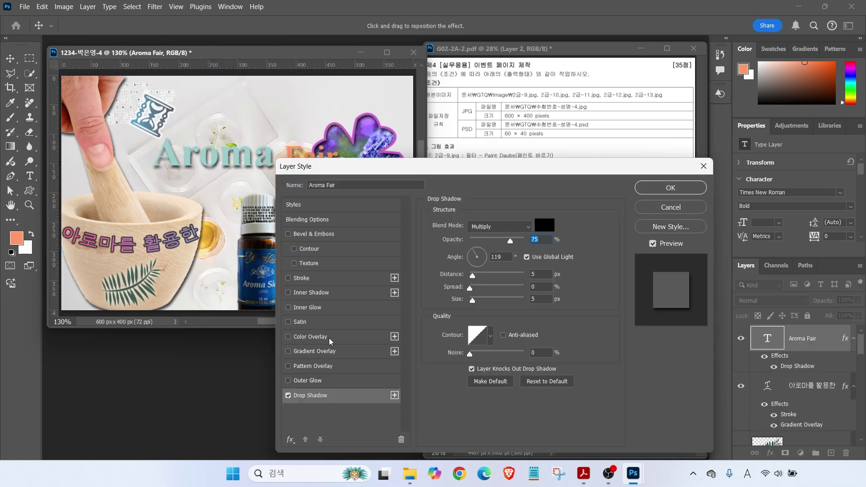
pyautogui.click(302, 279)
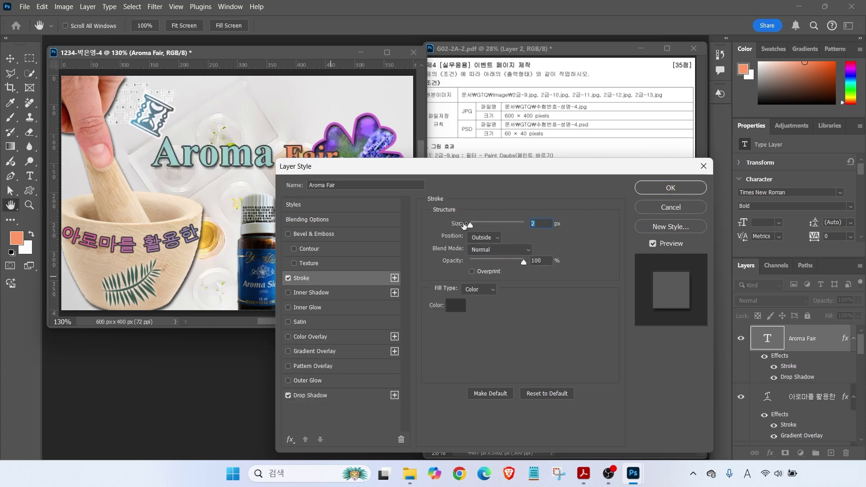
pyautogui.click(456, 306)
pyautogui.write('669')
pyautogui.press('Return')
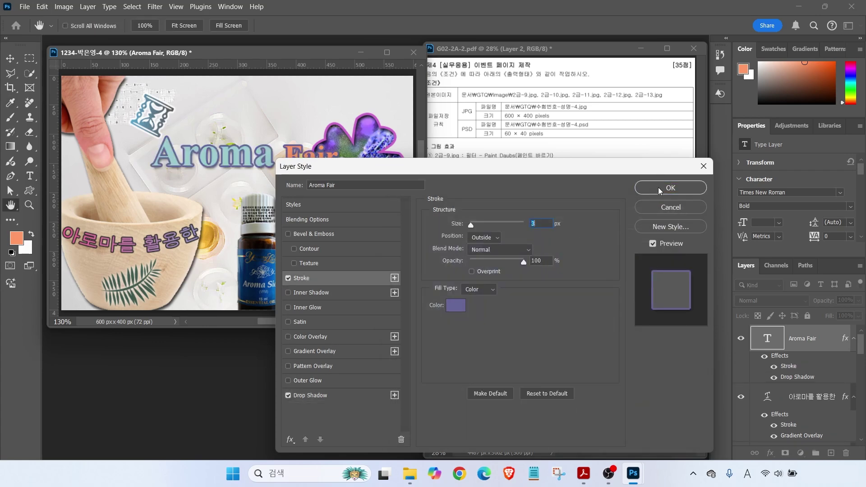
pyautogui.press('Return')
# Warp the title with the Rise style at +50 bend, then drag it higher
pyautogui.click(468, 25)
pyautogui.click(401, 228)
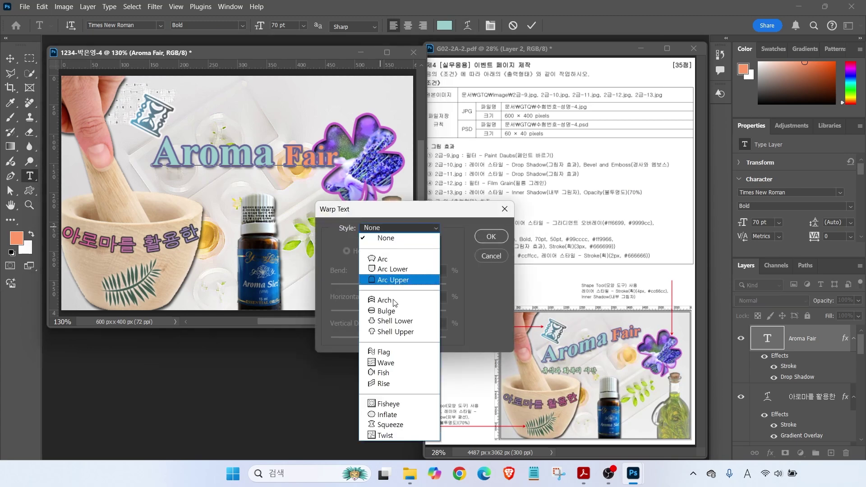
pyautogui.click(389, 383)
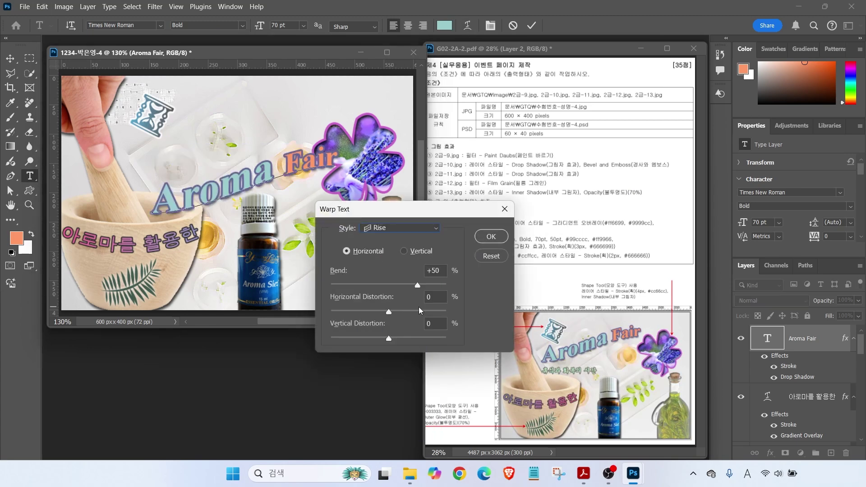
pyautogui.click(394, 229)
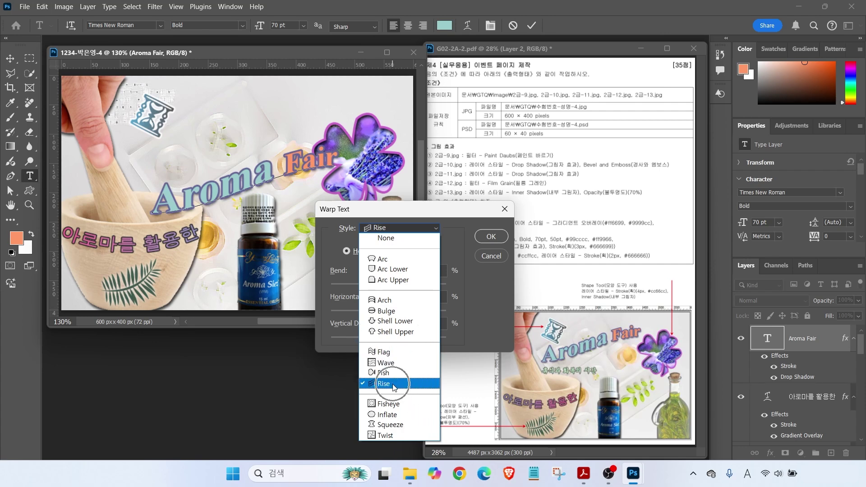
pyautogui.click(391, 356)
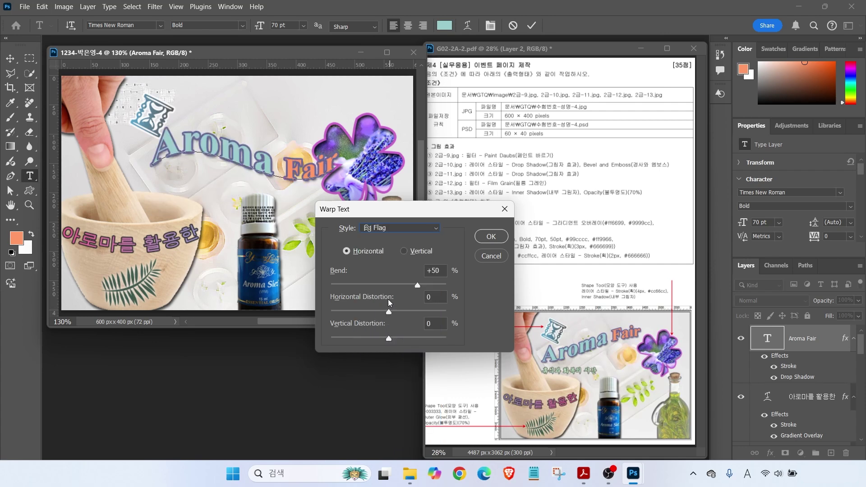
pyautogui.click(390, 229)
pyautogui.click(373, 385)
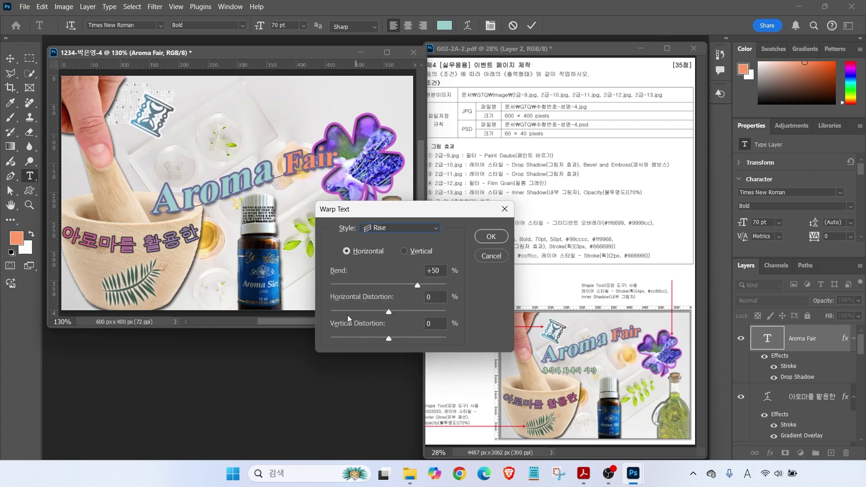
pyautogui.click(491, 237)
pyautogui.press('v')
pyautogui.moveTo(257, 176); pyautogui.dragTo(230, 144)
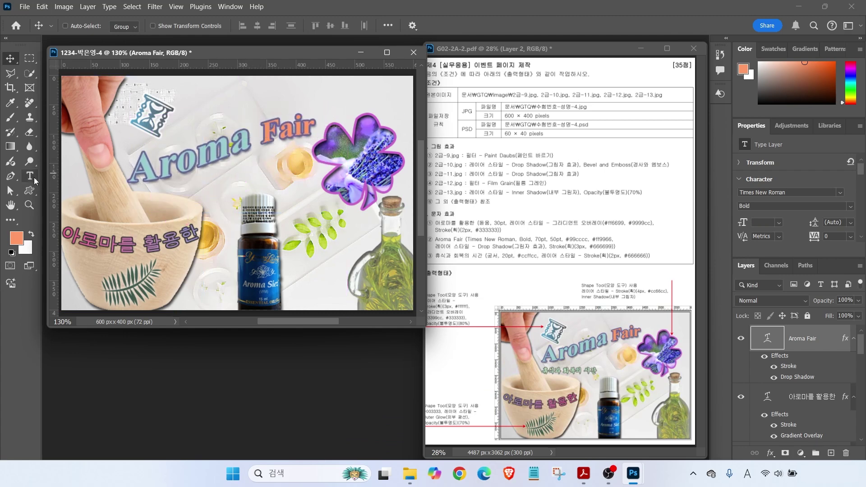
# Add a new text layer below the title reading '휴식과 회복의 시간'
pyautogui.click(30, 176)
pyautogui.click(180, 201)
pyautogui.press('BackSpace')
pyautogui.write('휴식과 회복의 시간')
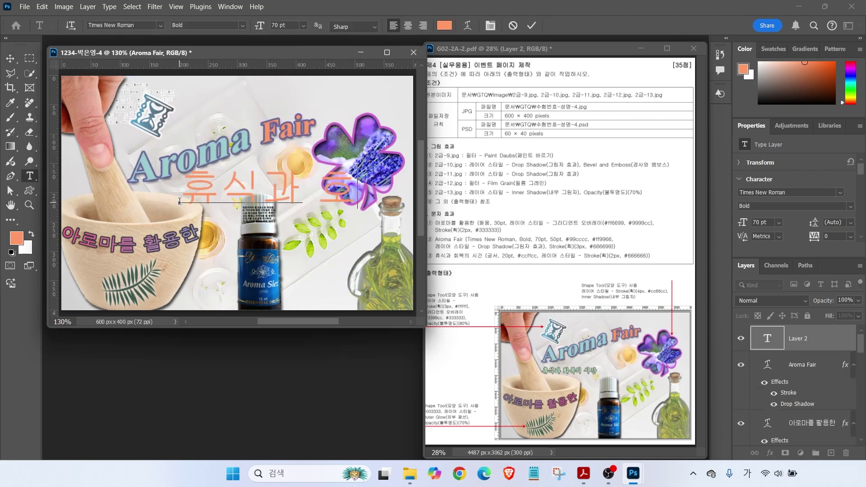
pyautogui.hotkey('ctrl', 'Return')
# Format the subtitle in 궁서, 20 pt, light green #ccffcc
pyautogui.click(160, 26)
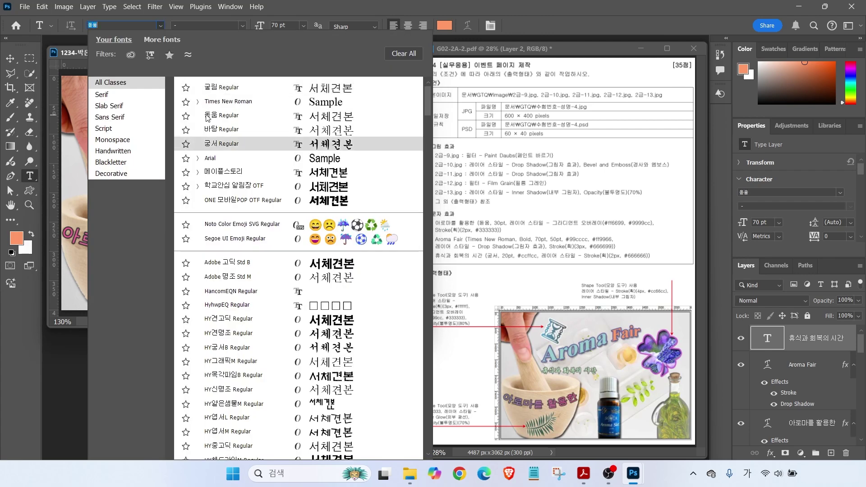
pyautogui.click(212, 86)
pyautogui.write('20')
pyautogui.press('Return')
pyautogui.click(445, 25)
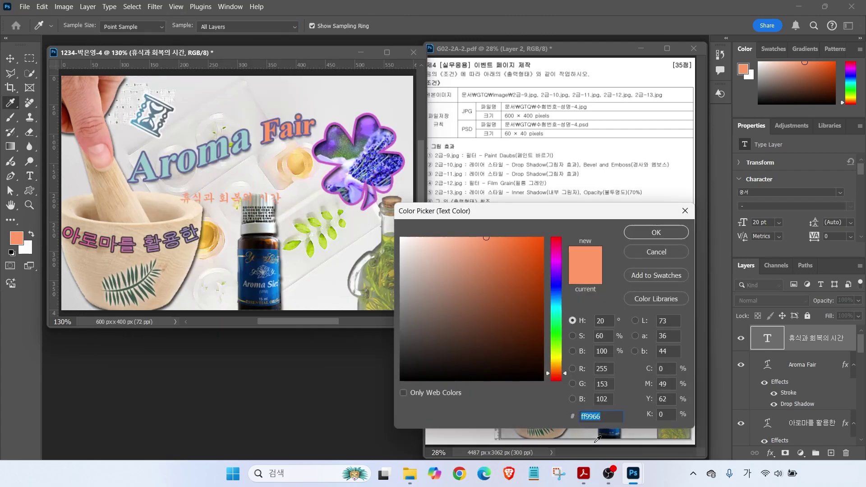
pyautogui.write('ccffcc')
pyautogui.press('Return')
# Add a 3 px #666666 stroke to the subtitle and move it under the title
pyautogui.click(771, 453)
pyautogui.click(785, 369)
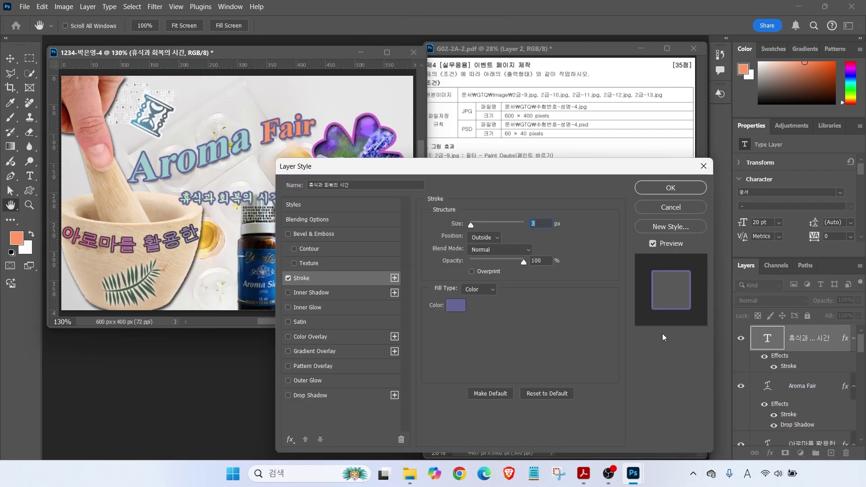
pyautogui.click(461, 304)
pyautogui.write('666666')
pyautogui.press('Return')
pyautogui.press('Return')
pyautogui.press('v')
pyautogui.moveTo(199, 196); pyautogui.dragTo(156, 191)
# Fine-tune the positions of the Aroma Fair title and subtitle so they sit close together
pyautogui.click(789, 391)
pyautogui.press('Up')
pyautogui.press('Up')
pyautogui.press('Up')
pyautogui.press('Up')
pyautogui.press('Up')
pyautogui.press('Up')
pyautogui.press('Up')
pyautogui.press('Right')
pyautogui.press('Right')
pyautogui.press('Right')
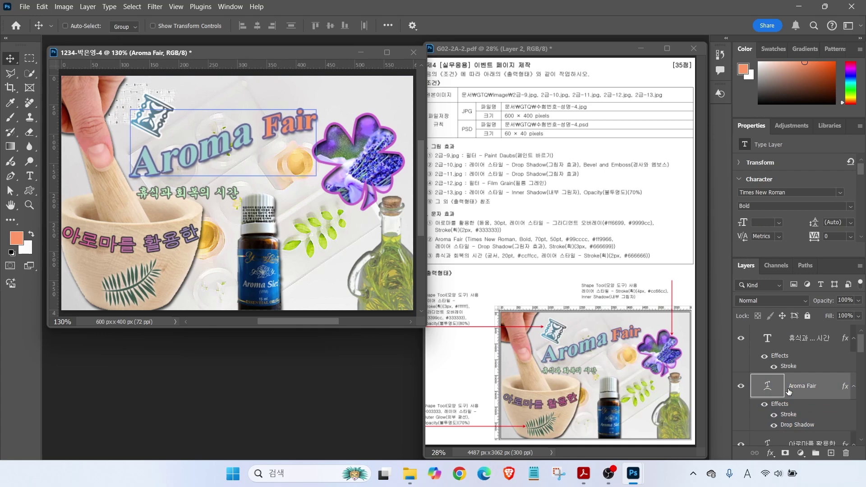
pyautogui.keyDown('ctrl'); pyautogui.click(165, 247); pyautogui.keyUp('ctrl')
pyautogui.keyDown('ctrl'); pyautogui.click(154, 191); pyautogui.keyUp('ctrl')
pyautogui.moveTo(154, 191); pyautogui.dragTo(158, 185)
pyautogui.click(783, 366)
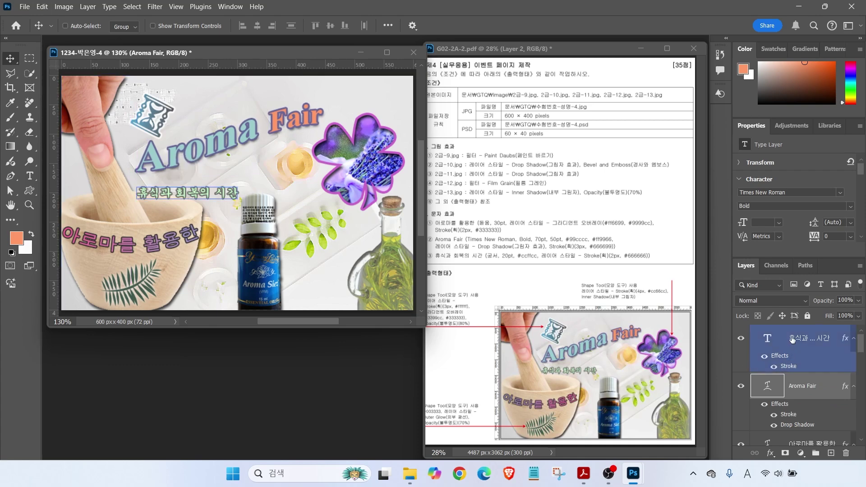
pyautogui.moveTo(177, 195); pyautogui.dragTo(177, 191)
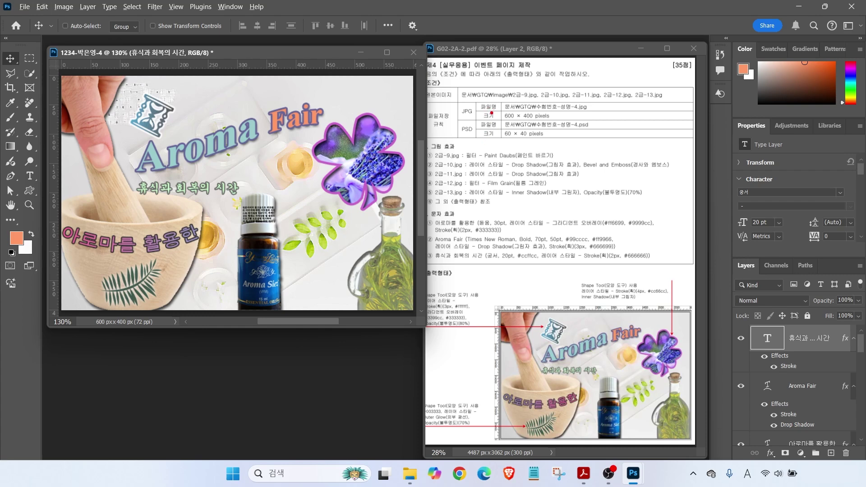
pyautogui.moveTo(494, 109); pyautogui.dragTo(474, 74)
pyautogui.moveTo(501, 138); pyautogui.dragTo(481, 155)
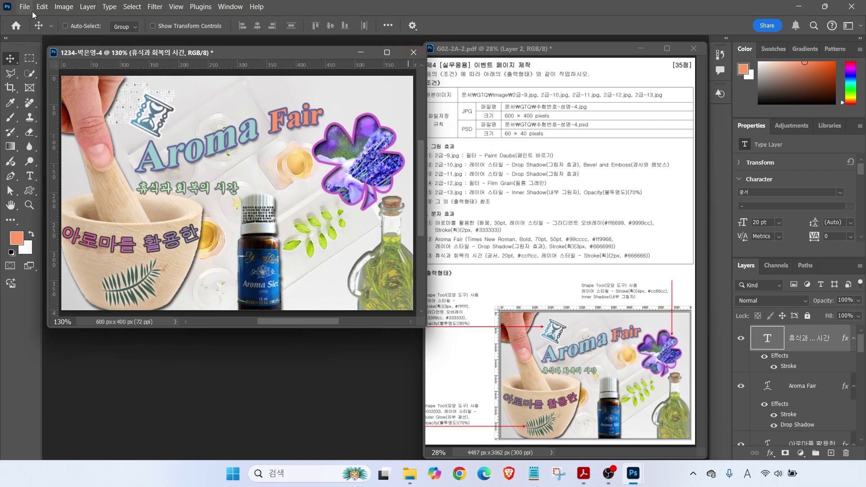
# Save a copy in JPEG format to the GTQ folder, accepting the default JPEG options
pyautogui.click(25, 6)
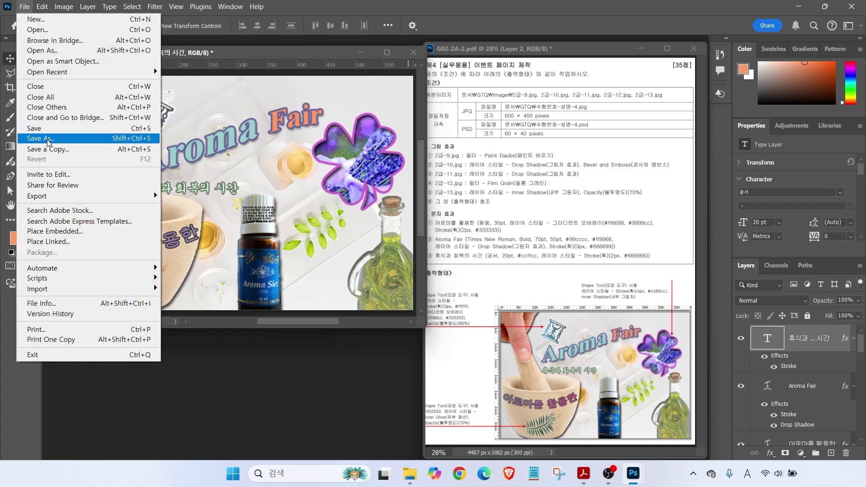
pyautogui.click(48, 149)
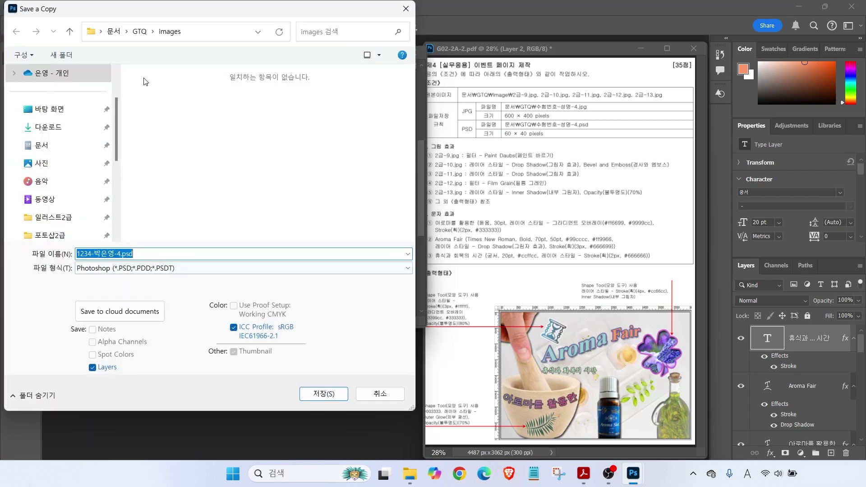
pyautogui.click(140, 31)
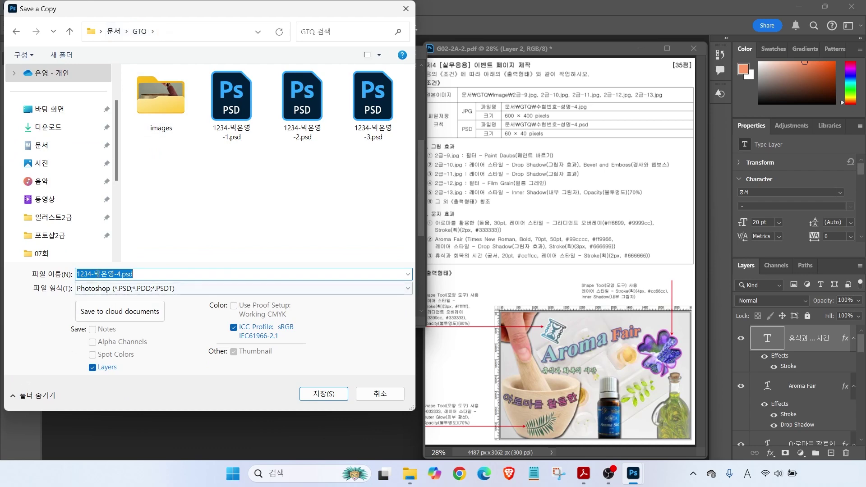
pyautogui.click(114, 288)
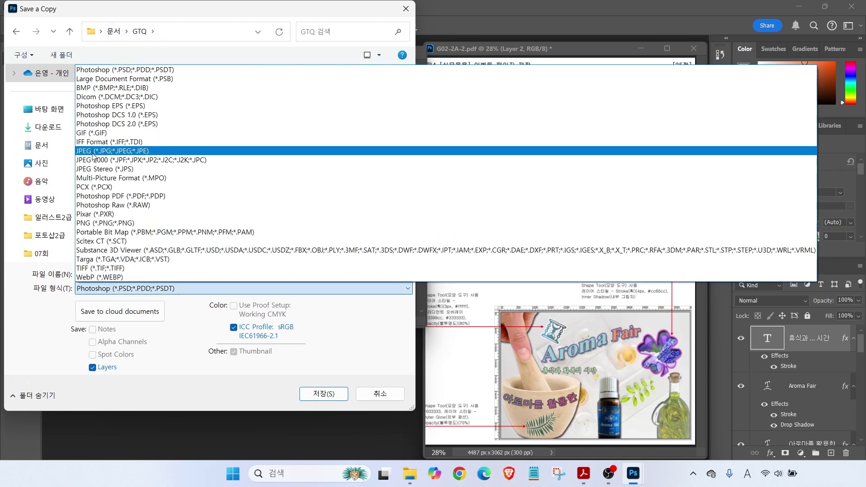
pyautogui.click(94, 152)
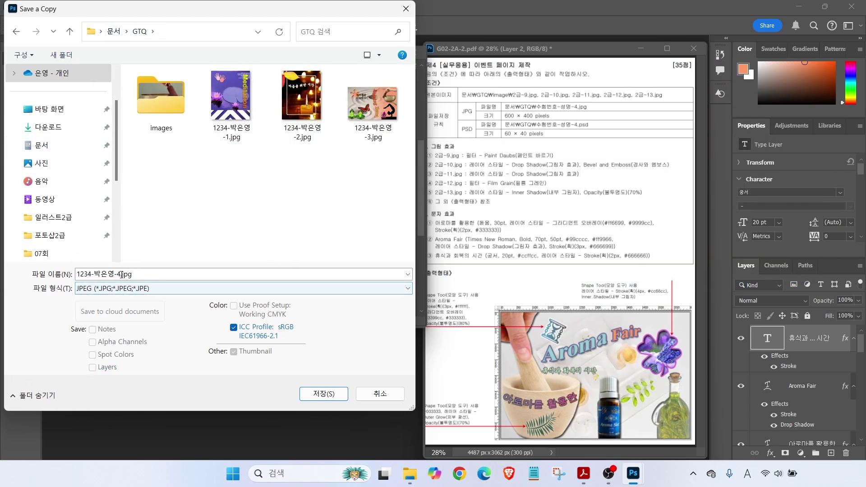
pyautogui.click(320, 394)
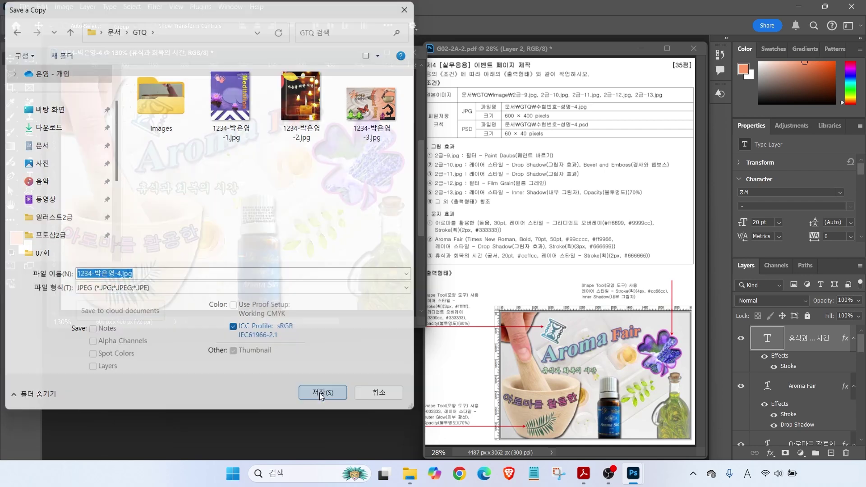
pyautogui.click(440, 126)
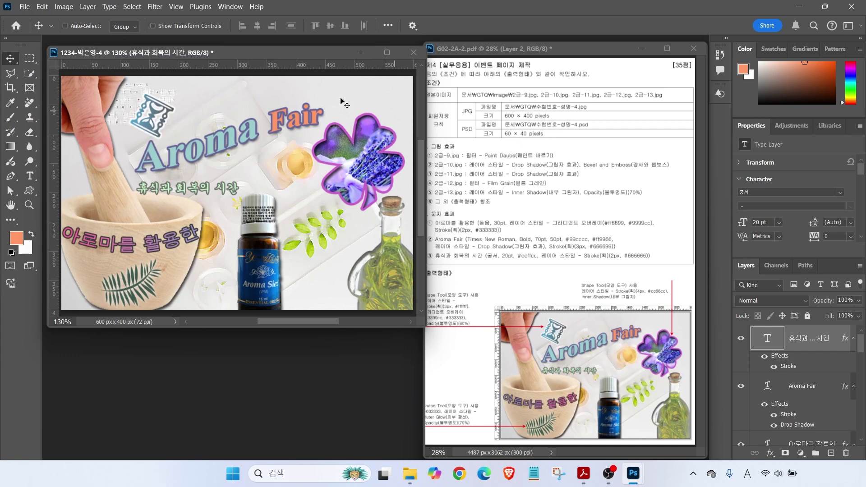
pyautogui.click(63, 6)
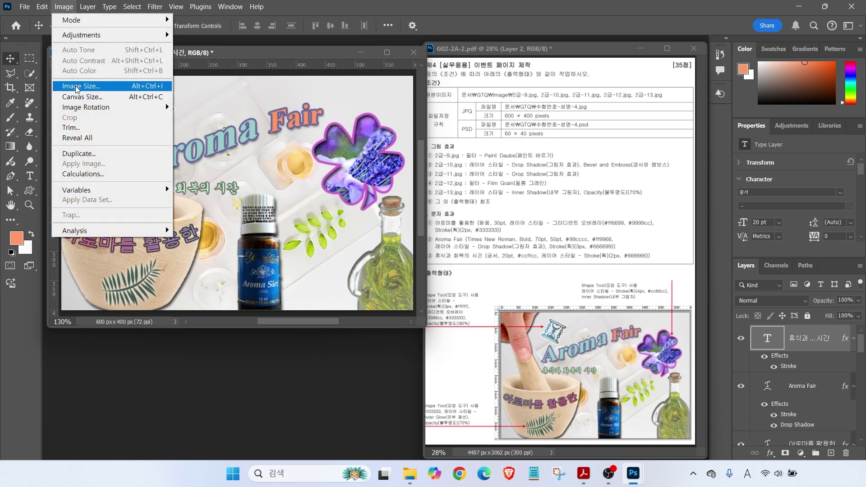
# Resize the image to 60 × 40 px
pyautogui.click(80, 86)
pyautogui.write('60')
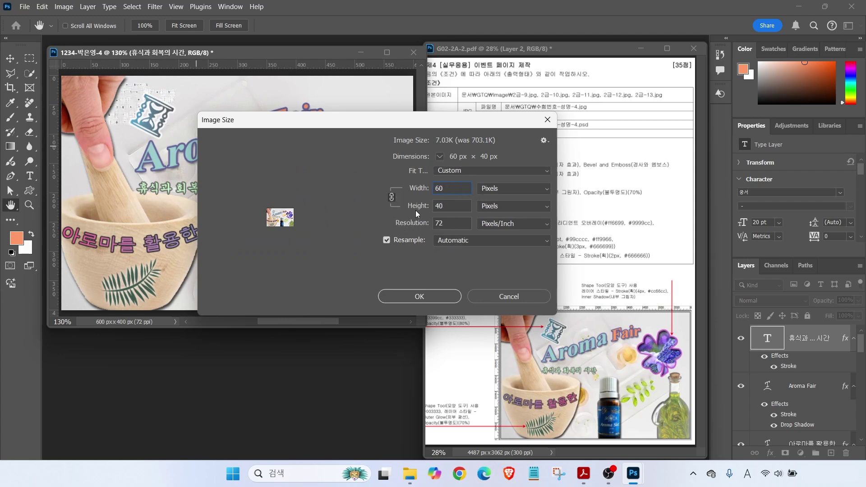
pyautogui.click(426, 295)
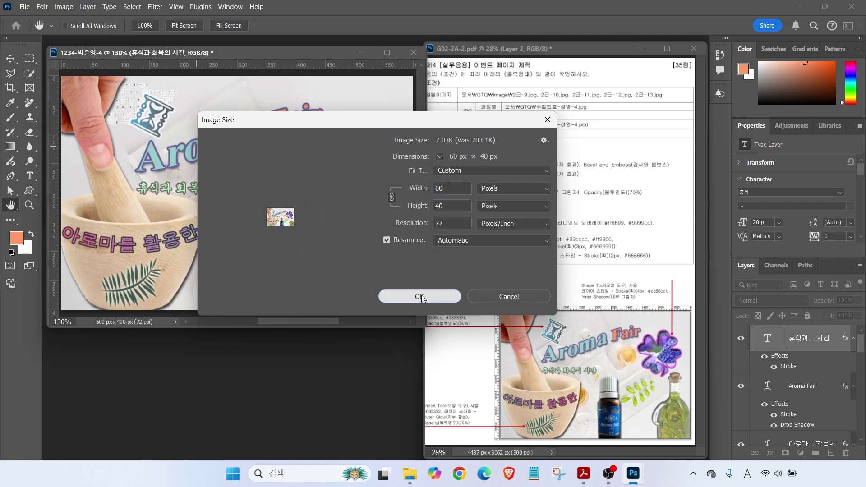
# Save the resized document as a Photoshop PSD in the GTQ folder
pyautogui.click(20, 8)
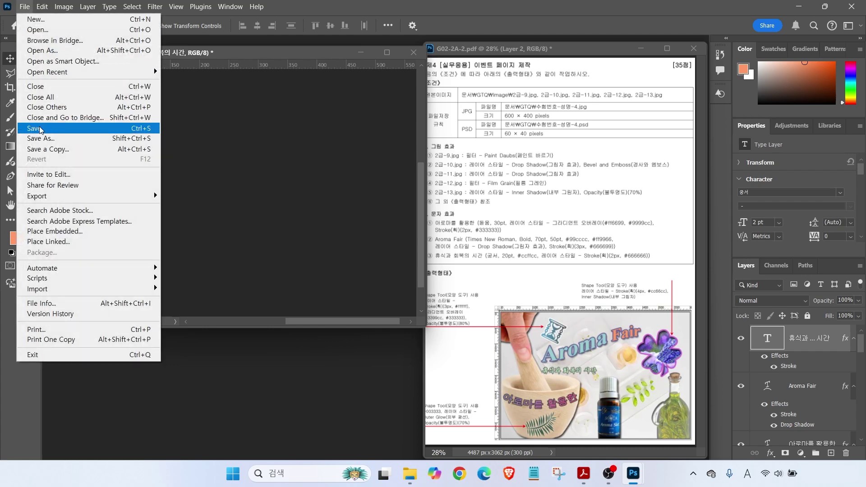
pyautogui.click(36, 124)
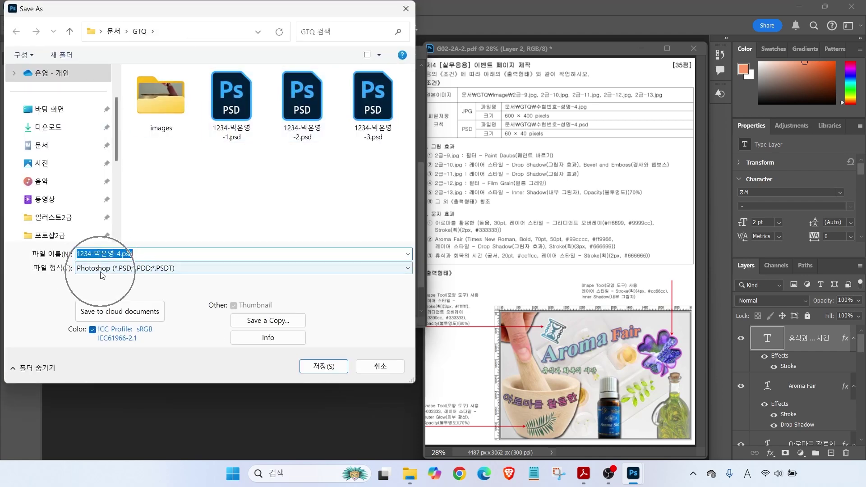
pyautogui.click(313, 368)
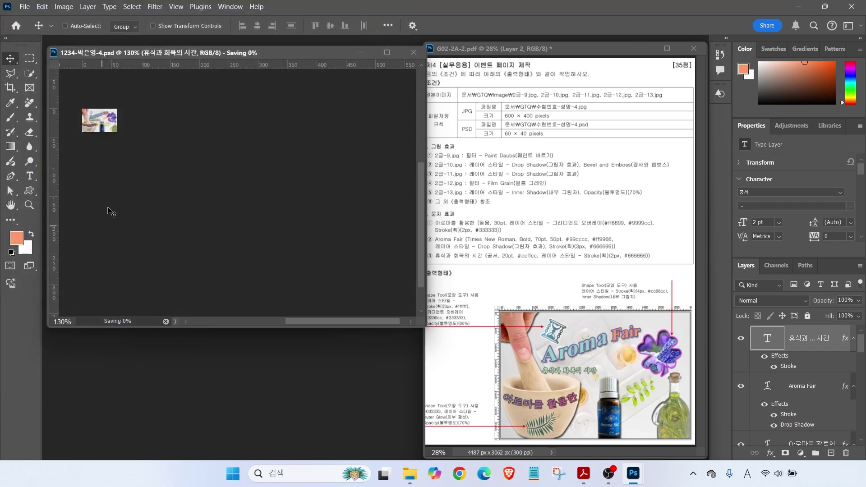